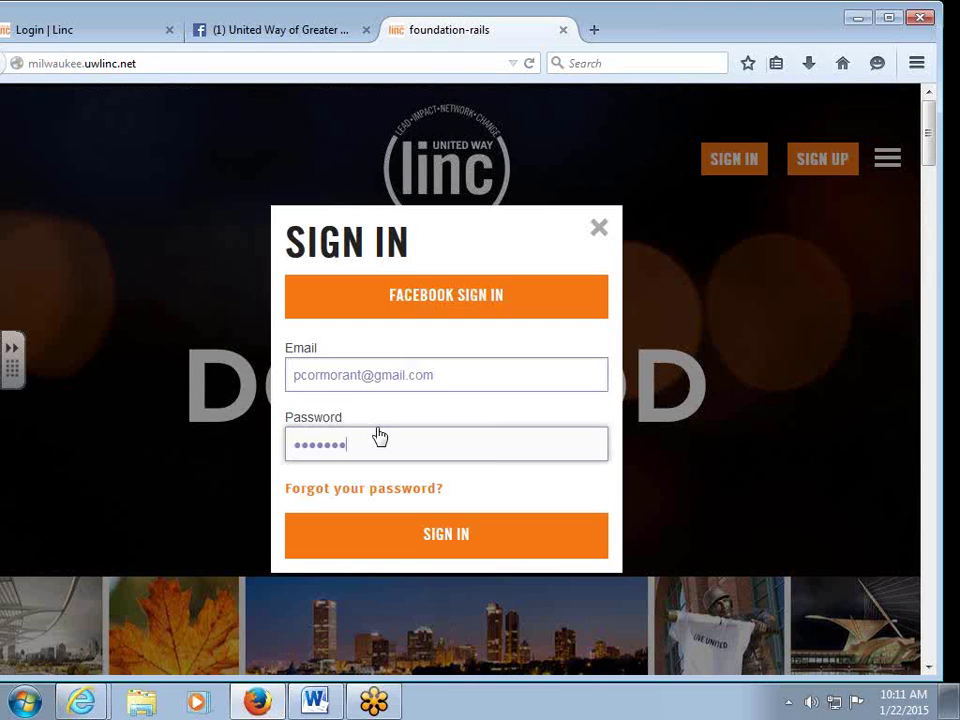
Submit the sign-in, dismiss Firefox's save-password prompt, and open the side menu.
{"action": "left_click", "coordinate": [476, 556]}
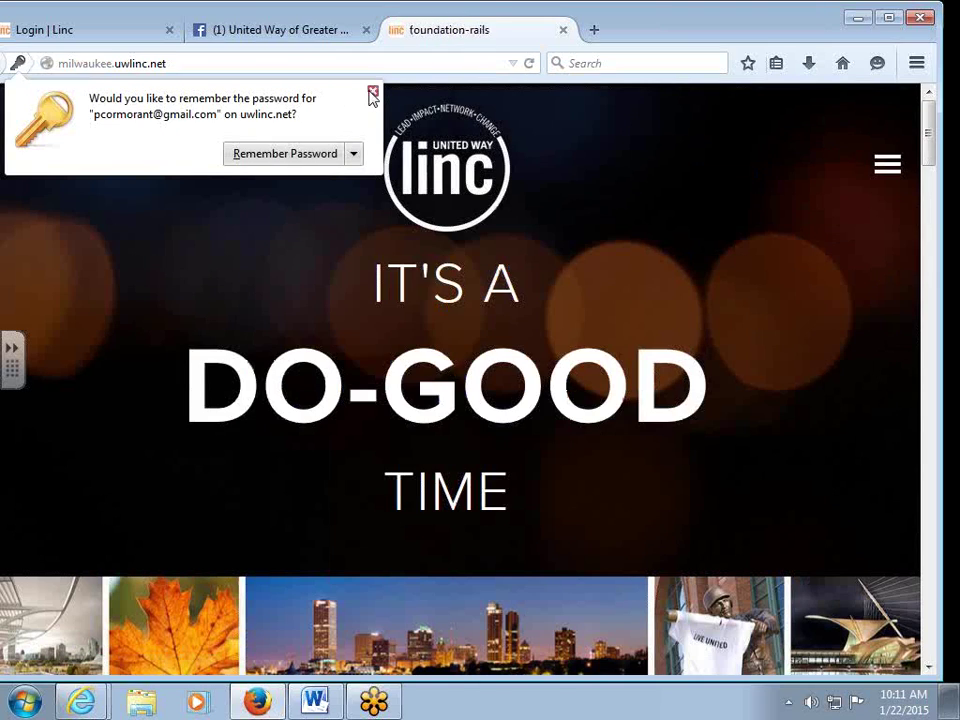
{"action": "left_click", "coordinate": [372, 91]}
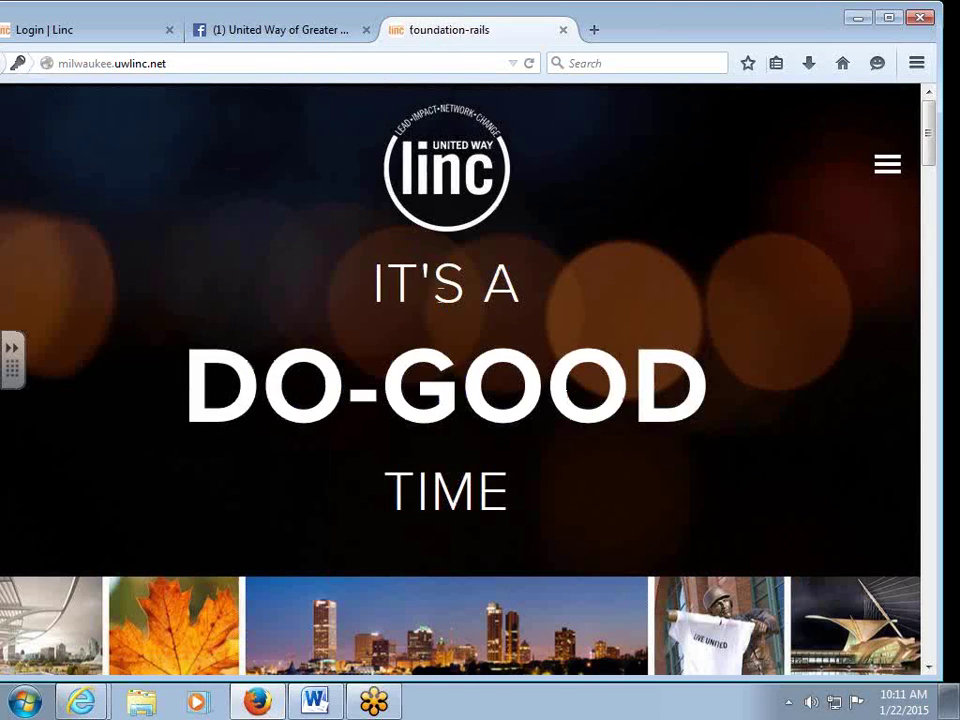
{"action": "left_click", "coordinate": [885, 166]}
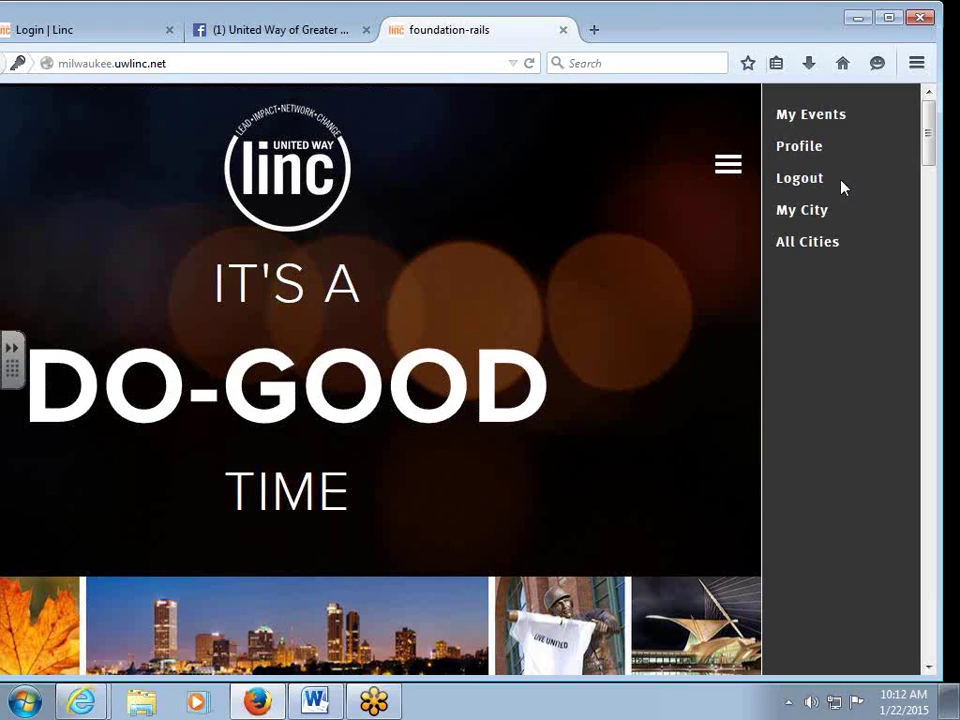
Log out, look over the SIGN UP form twice, then bring up the sign-in form.
{"action": "left_click", "coordinate": [805, 180]}
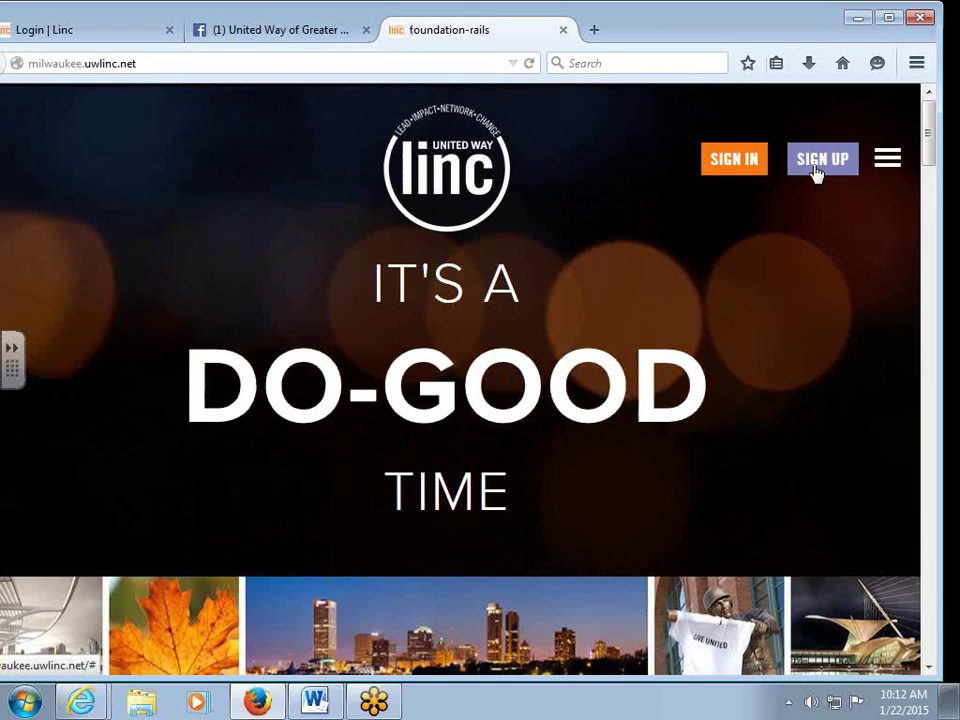
{"action": "left_click", "coordinate": [815, 172]}
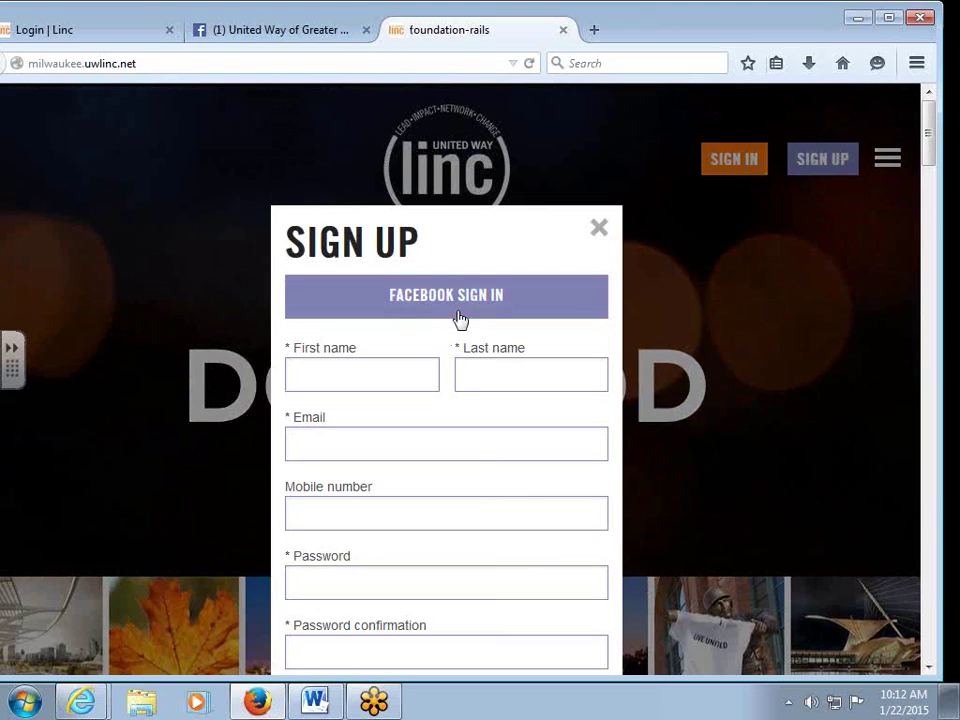
{"action": "left_click", "coordinate": [600, 230]}
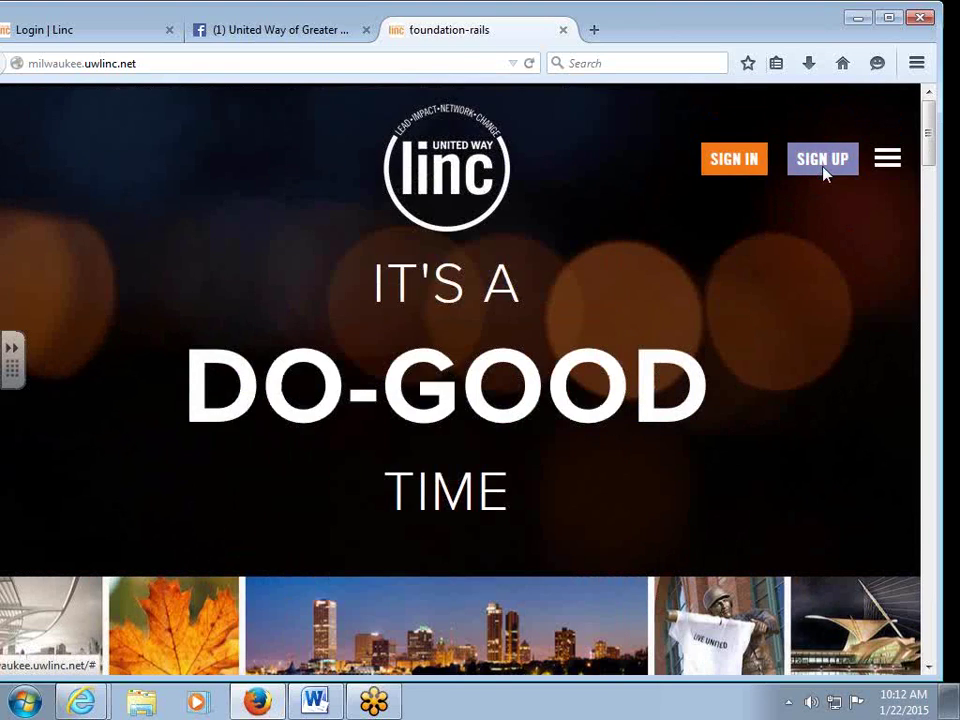
{"action": "left_click", "coordinate": [823, 171]}
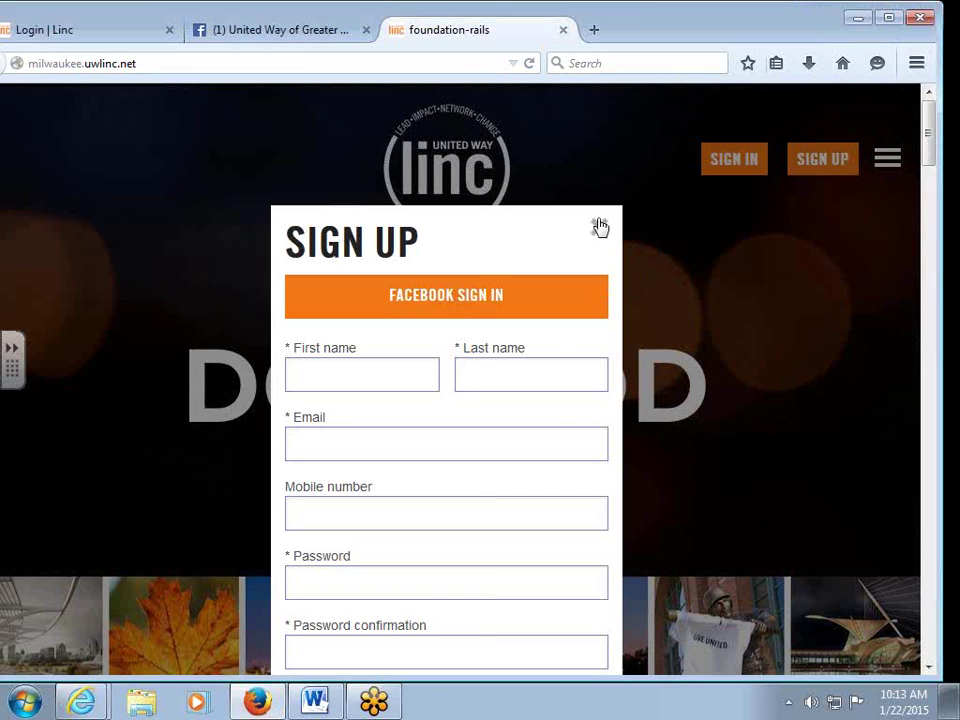
{"action": "left_click", "coordinate": [599, 228]}
{"action": "left_click", "coordinate": [735, 160]}
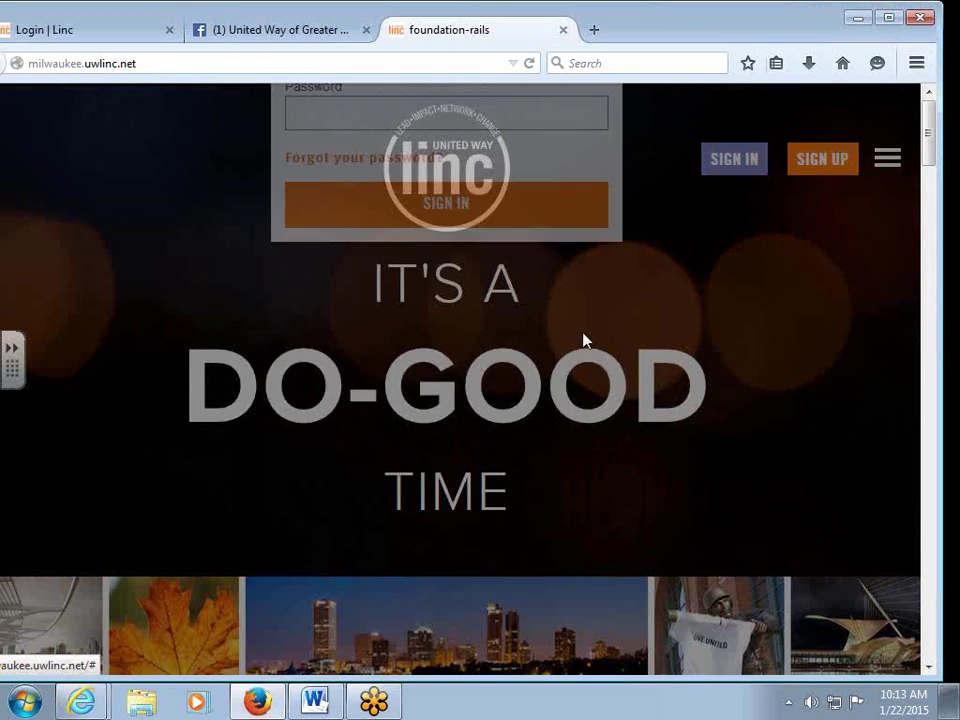
Sign in with the saved account e-mail and password, skip saving the password, and open the menu.
{"action": "left_click", "coordinate": [333, 370]}
{"action": "type", "text": "pc"}
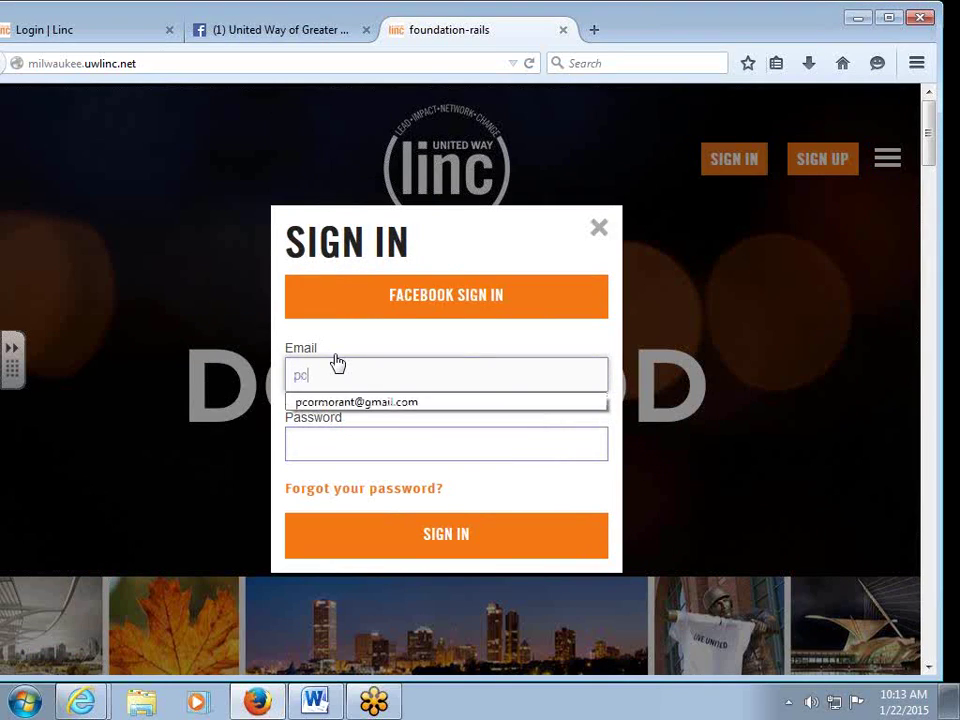
{"action": "left_click", "coordinate": [340, 401]}
{"action": "left_click", "coordinate": [325, 436]}
{"action": "type", "text": "•••••••"}
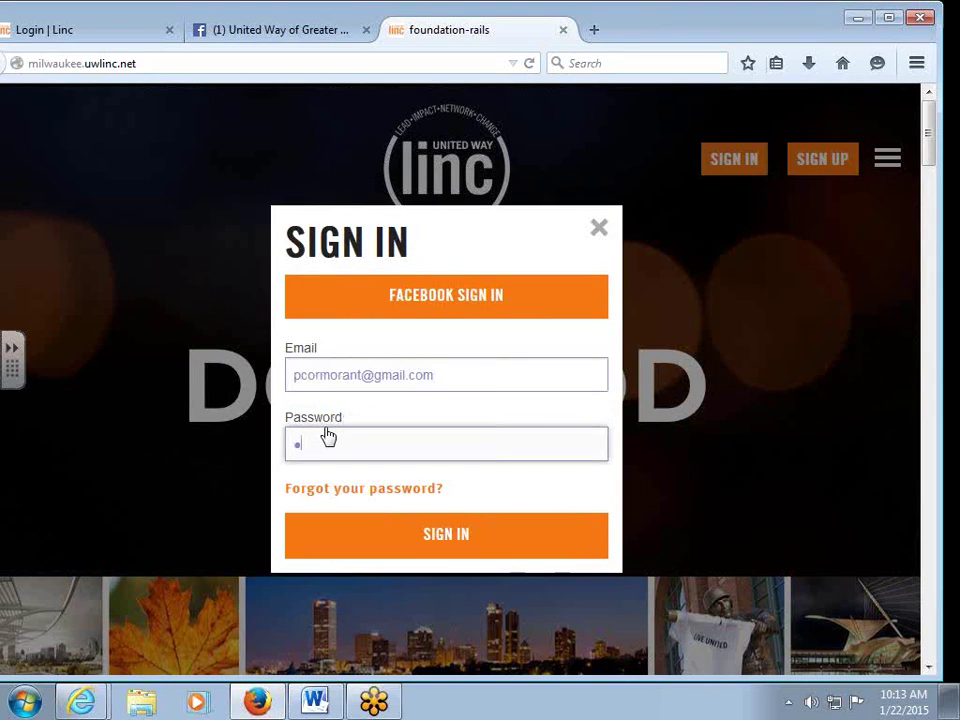
{"action": "type", "text": "•"}
{"action": "left_click", "coordinate": [369, 540]}
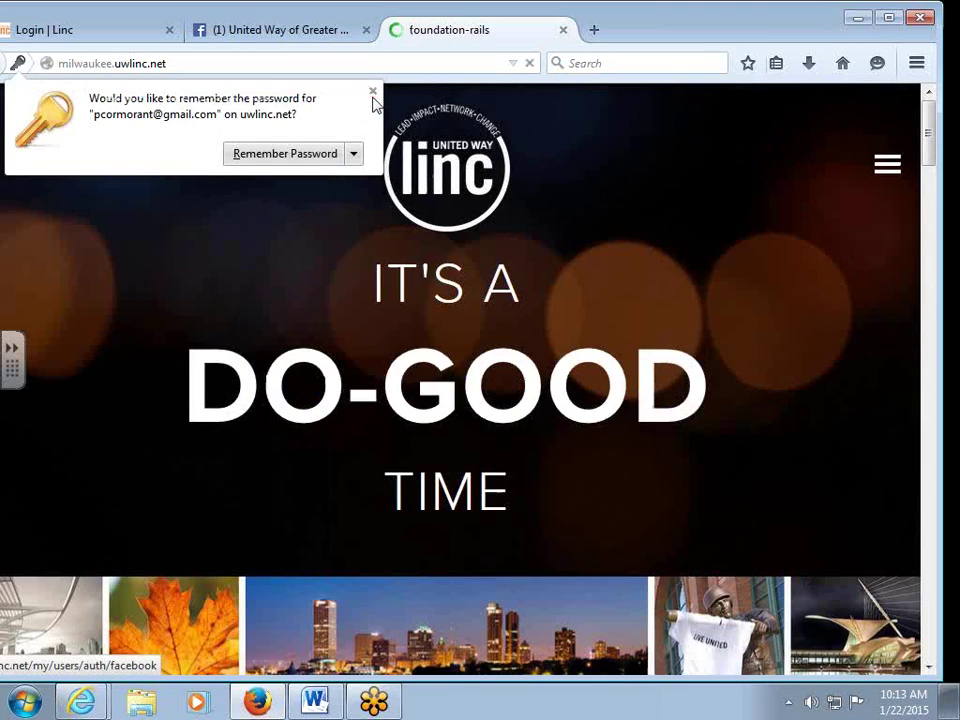
{"action": "left_click", "coordinate": [373, 92]}
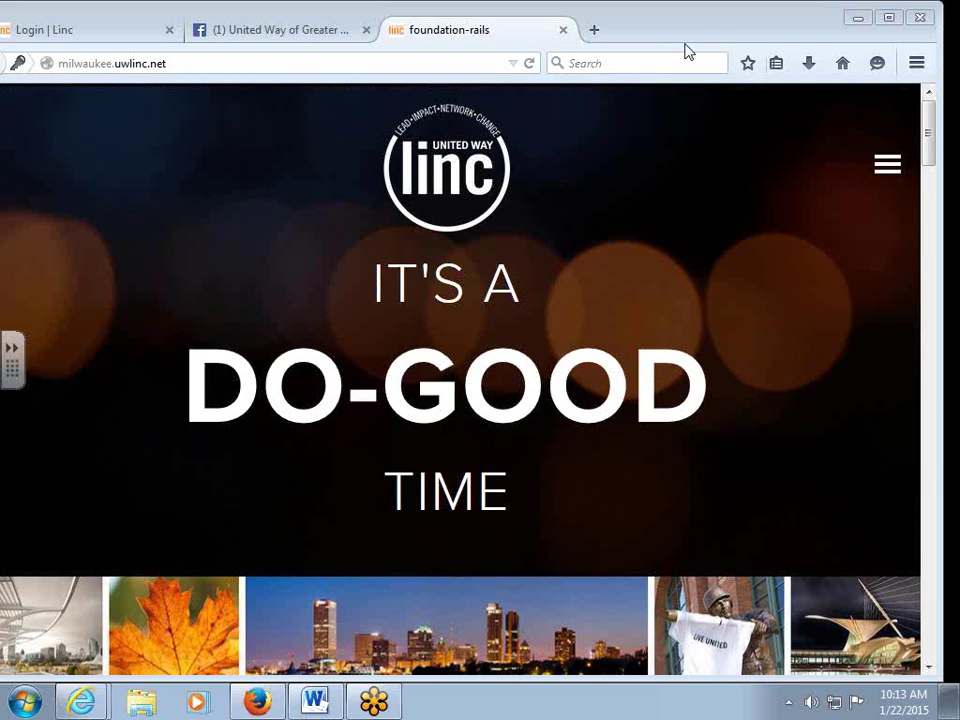
{"action": "left_click", "coordinate": [880, 168]}
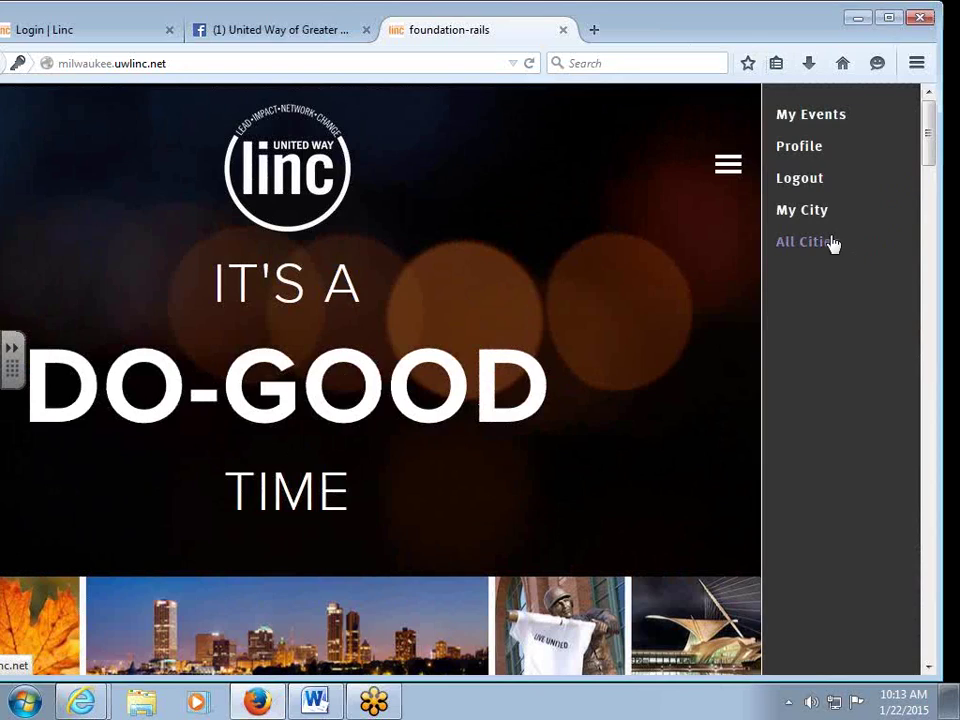
Open My Events and scroll through Friday Fish Fry N' Volunteer, Rooftop Speaker @ 88.9 and past events.
{"action": "left_click", "coordinate": [789, 117]}
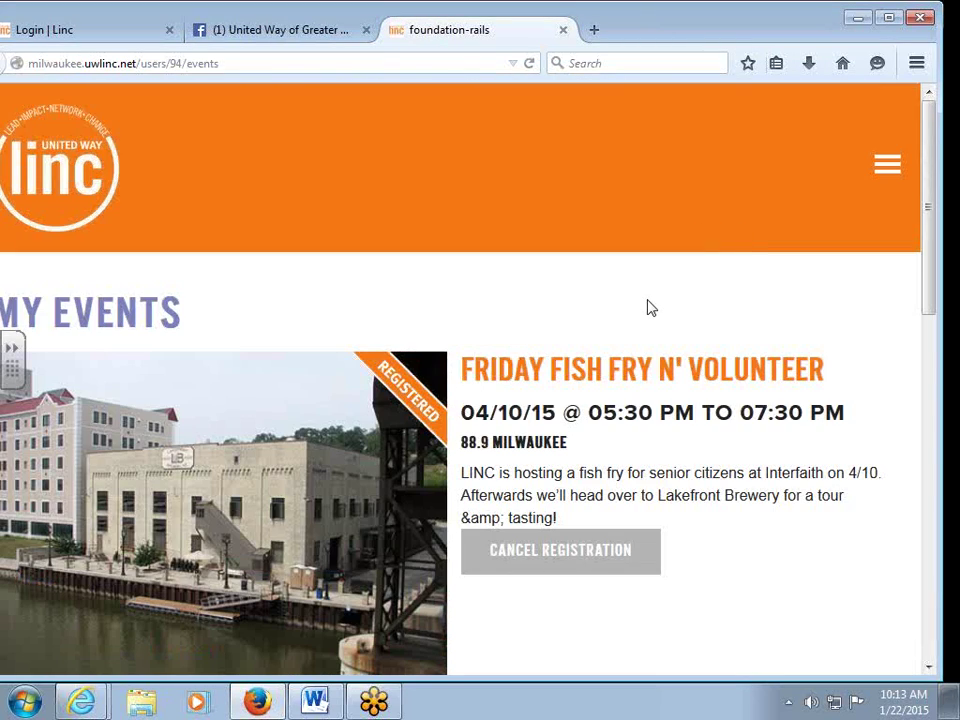
{"action": "scroll", "coordinate": [648, 308], "scroll_direction": "down", "scroll_amount": 4}
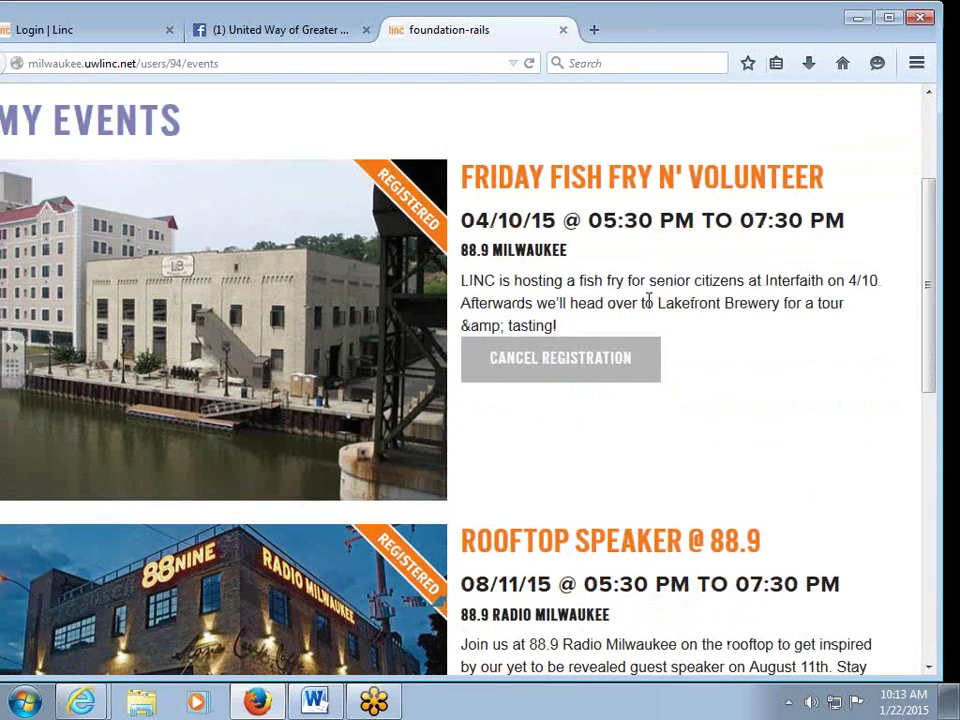
{"action": "scroll", "coordinate": [698, 389], "scroll_direction": "down", "scroll_amount": 2}
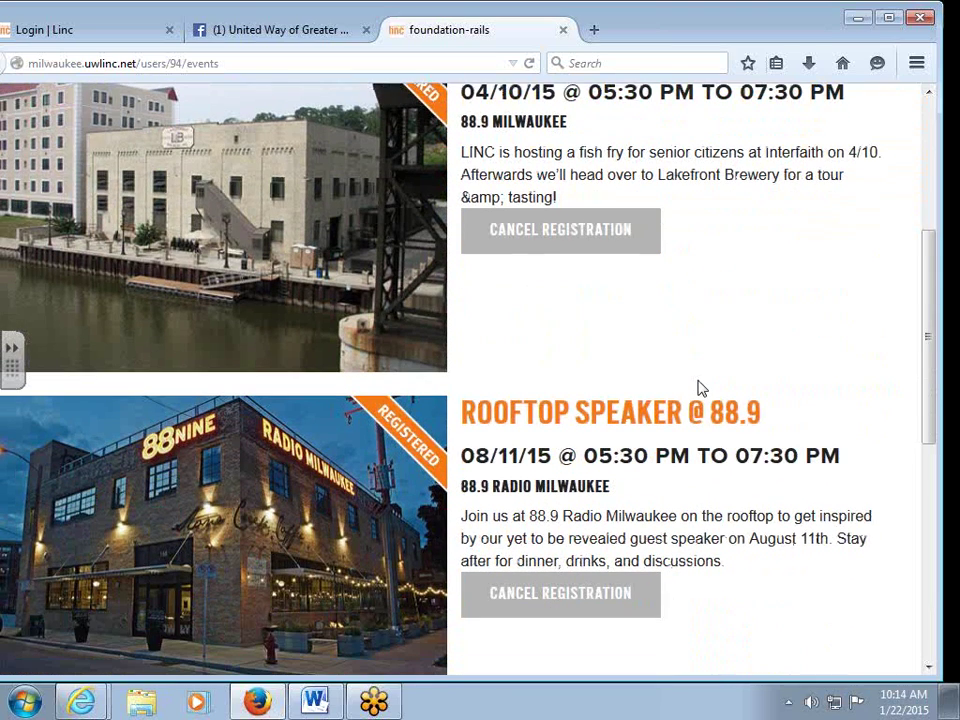
{"action": "scroll", "coordinate": [698, 389], "scroll_direction": "up", "scroll_amount": 2}
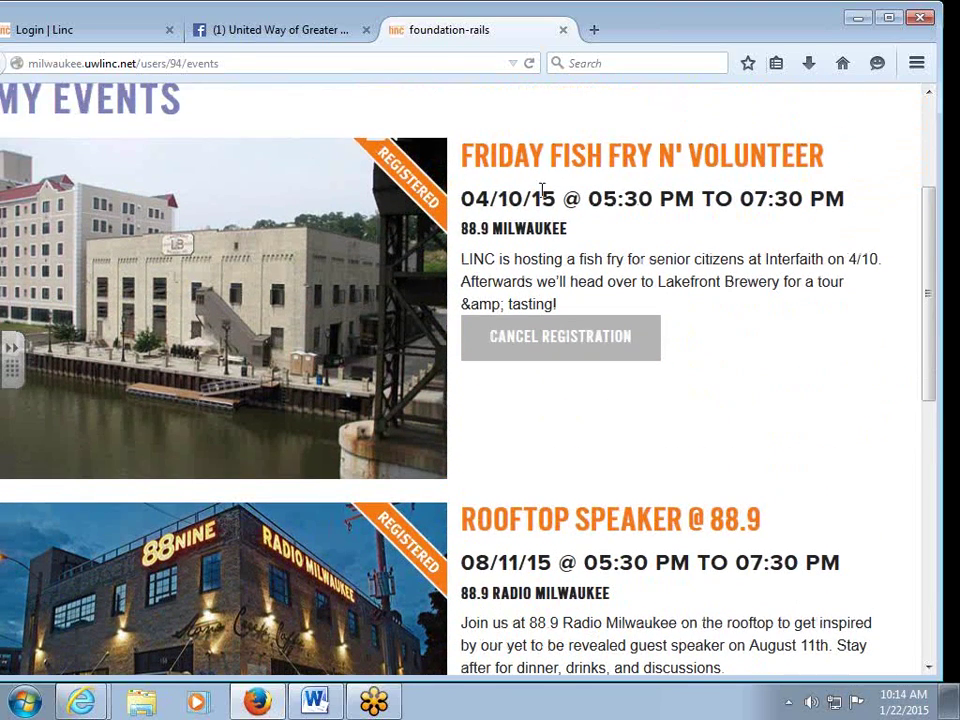
{"action": "scroll", "coordinate": [735, 392], "scroll_direction": "down", "scroll_amount": 2}
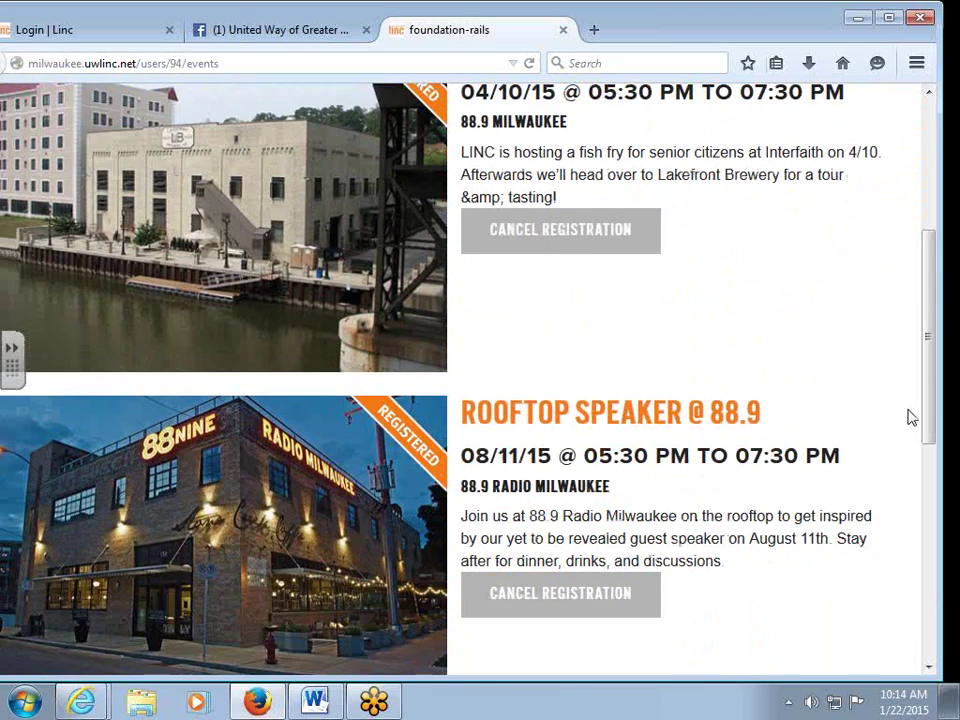
{"action": "scroll", "coordinate": [750, 429], "scroll_direction": "down", "scroll_amount": 2}
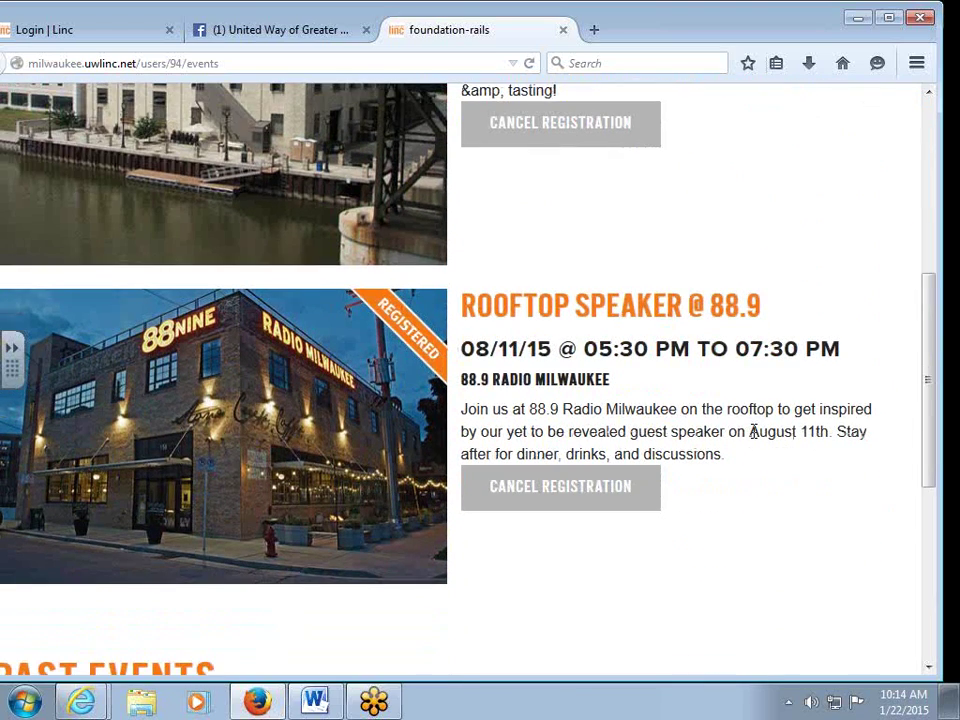
{"action": "scroll", "coordinate": [752, 431], "scroll_direction": "down", "scroll_amount": 6}
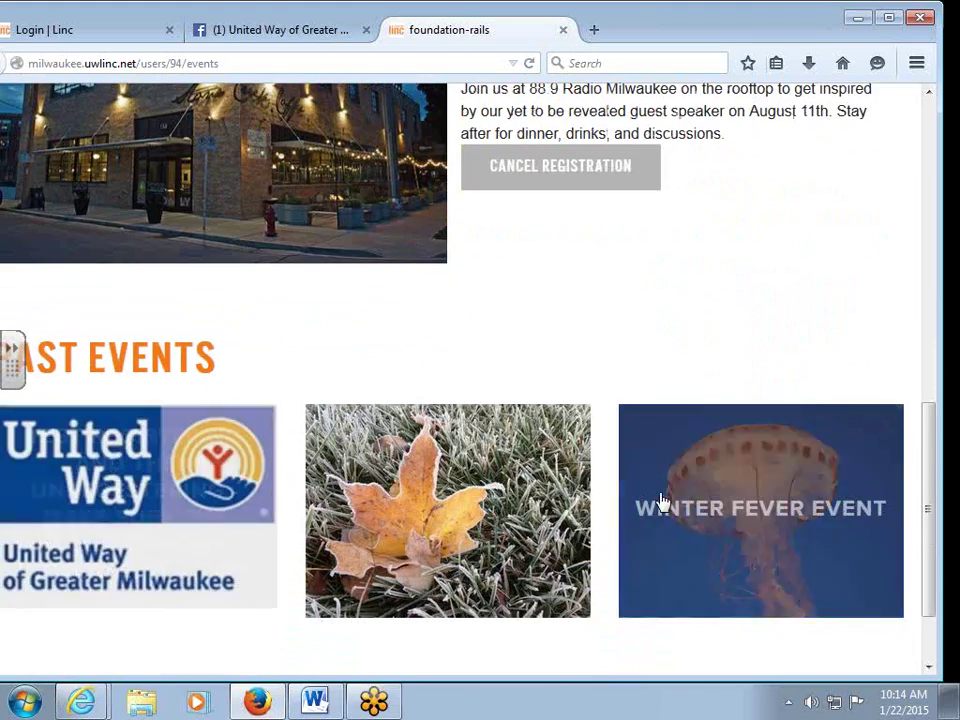
{"action": "scroll", "coordinate": [660, 503], "scroll_direction": "up", "scroll_amount": 15}
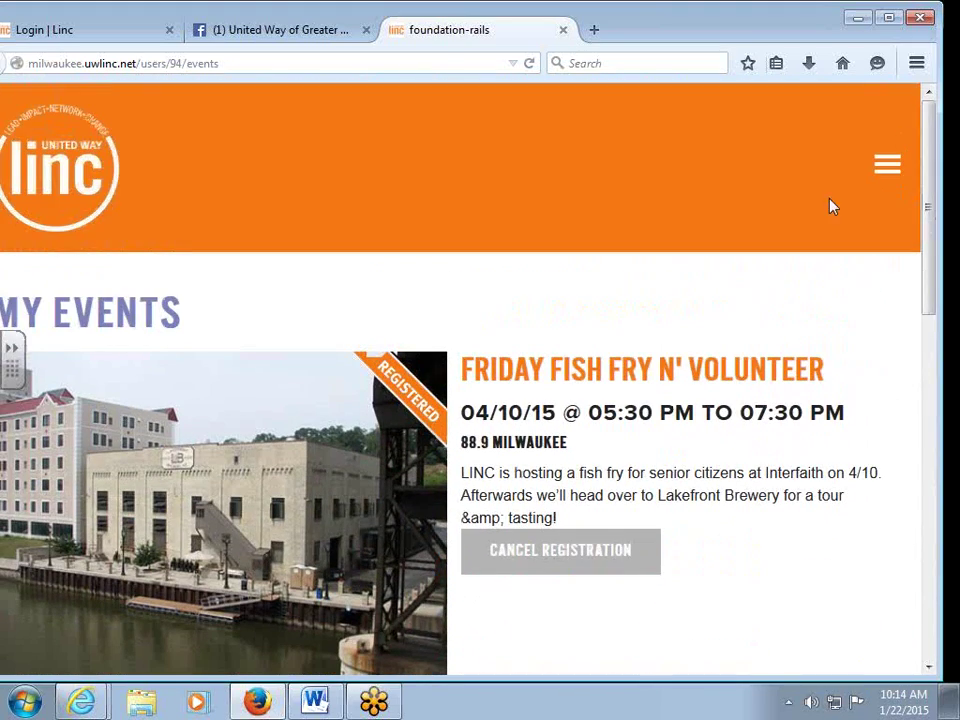
{"action": "left_click", "coordinate": [895, 166]}
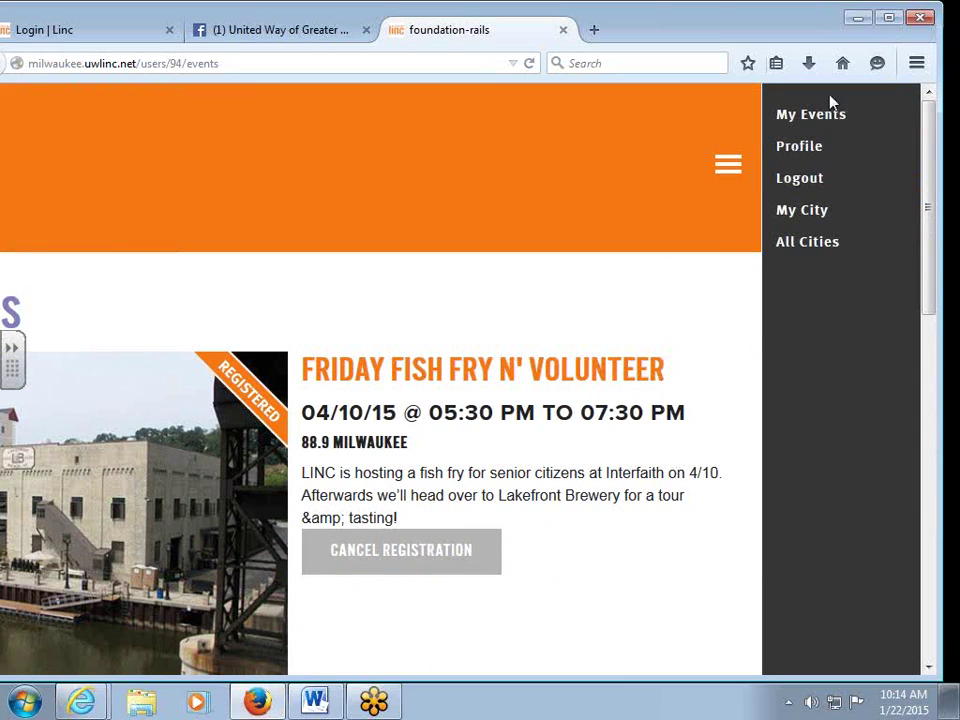
Open the profile page and review company, position Analyst, interests, count 7 and $112.50.
{"action": "left_click", "coordinate": [806, 150]}
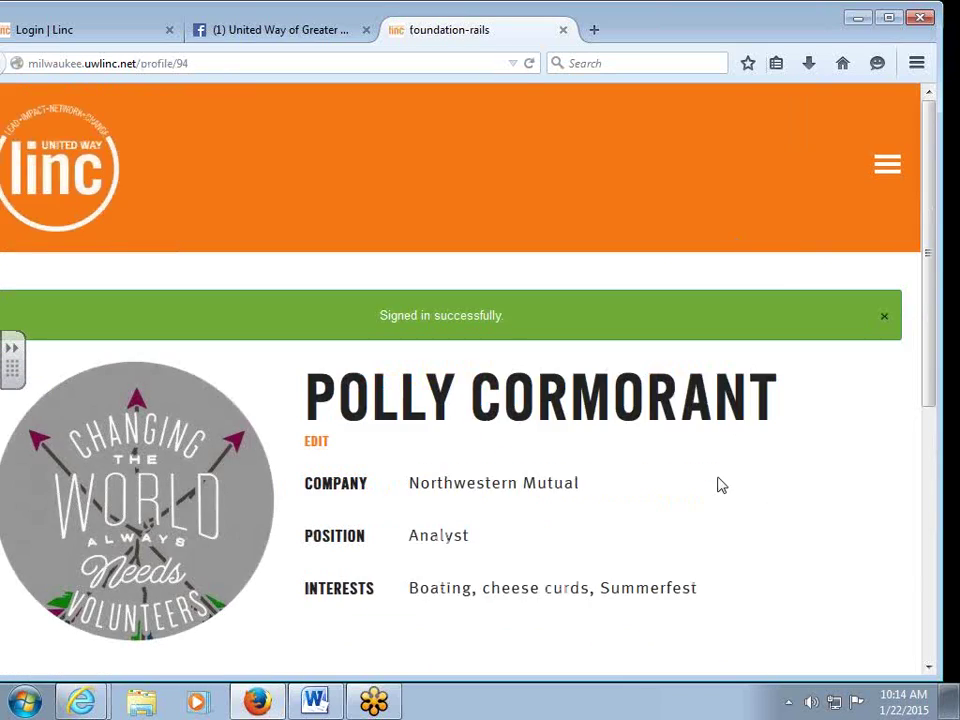
{"action": "scroll", "coordinate": [718, 484], "scroll_direction": "down", "scroll_amount": 5}
{"action": "scroll", "coordinate": [718, 487], "scroll_direction": "up", "scroll_amount": 2}
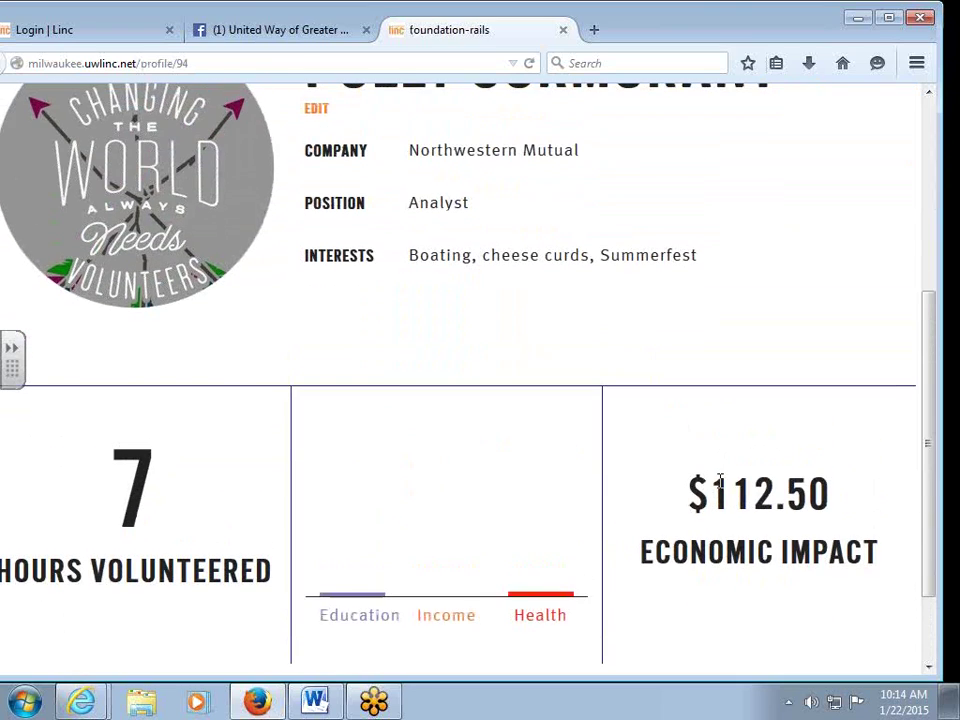
{"action": "scroll", "coordinate": [720, 489], "scroll_direction": "up", "scroll_amount": 2}
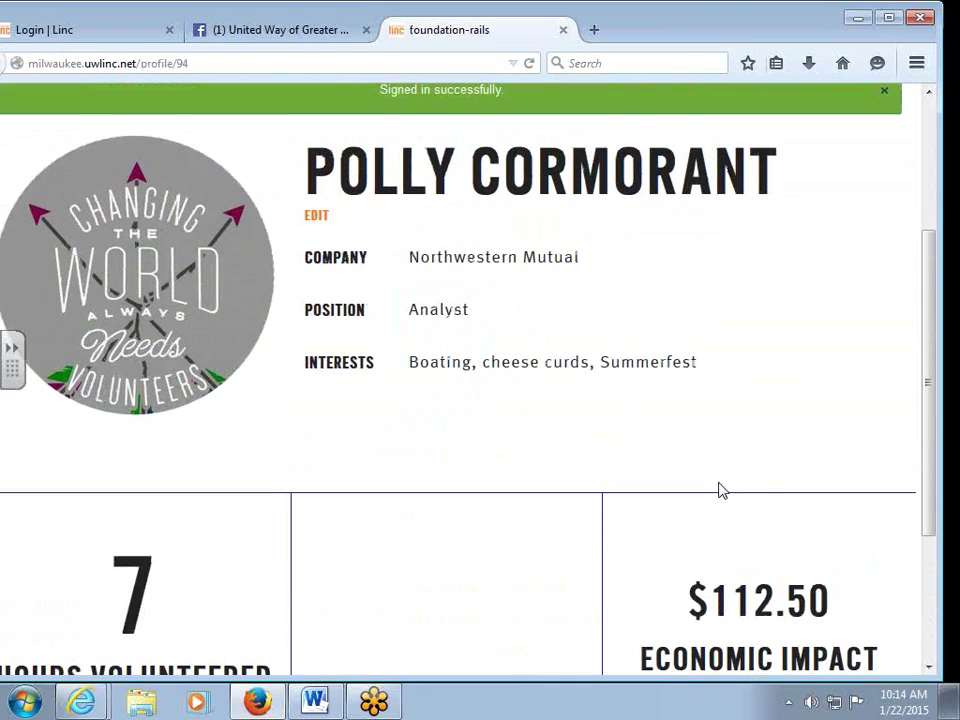
{"action": "scroll", "coordinate": [718, 490], "scroll_direction": "up", "scroll_amount": 2}
{"action": "left_click_drag", "start_coordinate": [729, 34], "coordinate": [754, 26]}
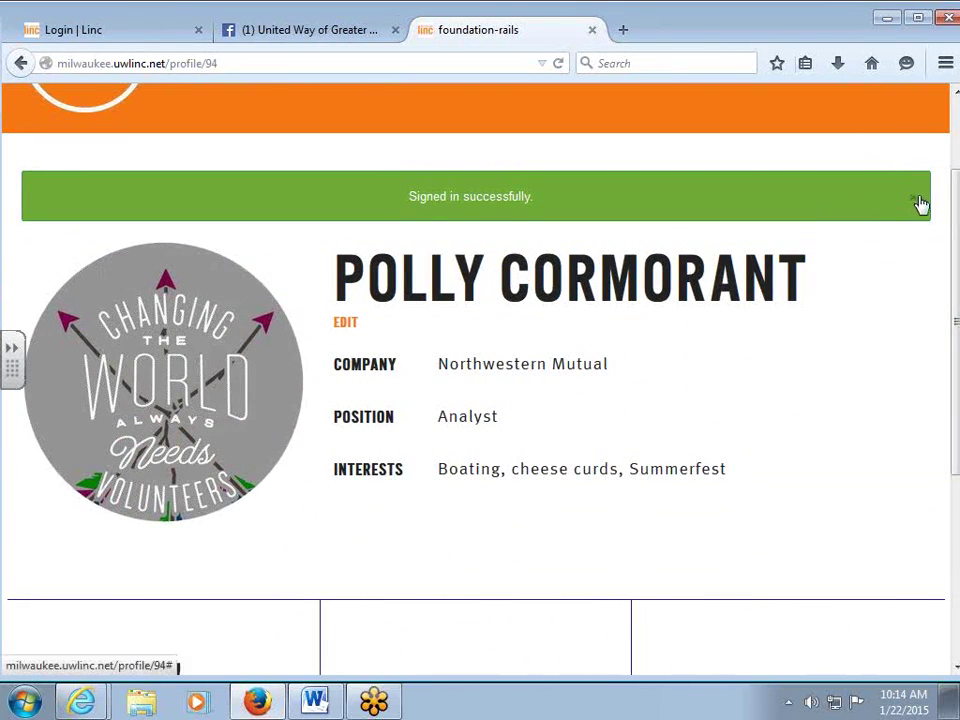
{"action": "left_click", "coordinate": [920, 204]}
{"action": "scroll", "coordinate": [746, 561], "scroll_direction": "down", "scroll_amount": 2}
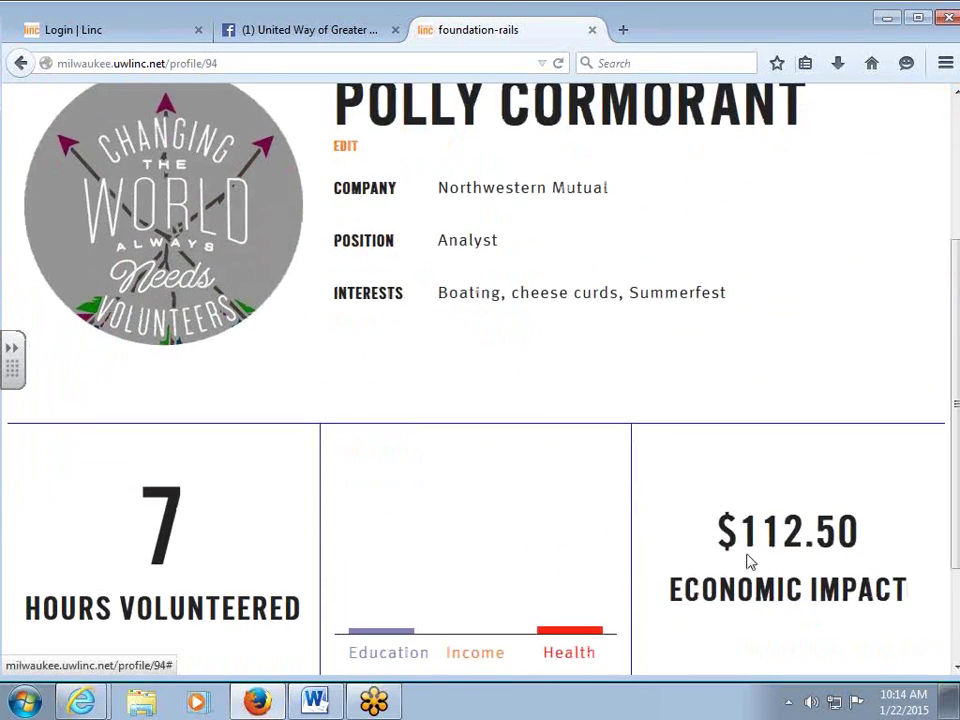
{"action": "scroll", "coordinate": [748, 555], "scroll_direction": "down", "scroll_amount": 2}
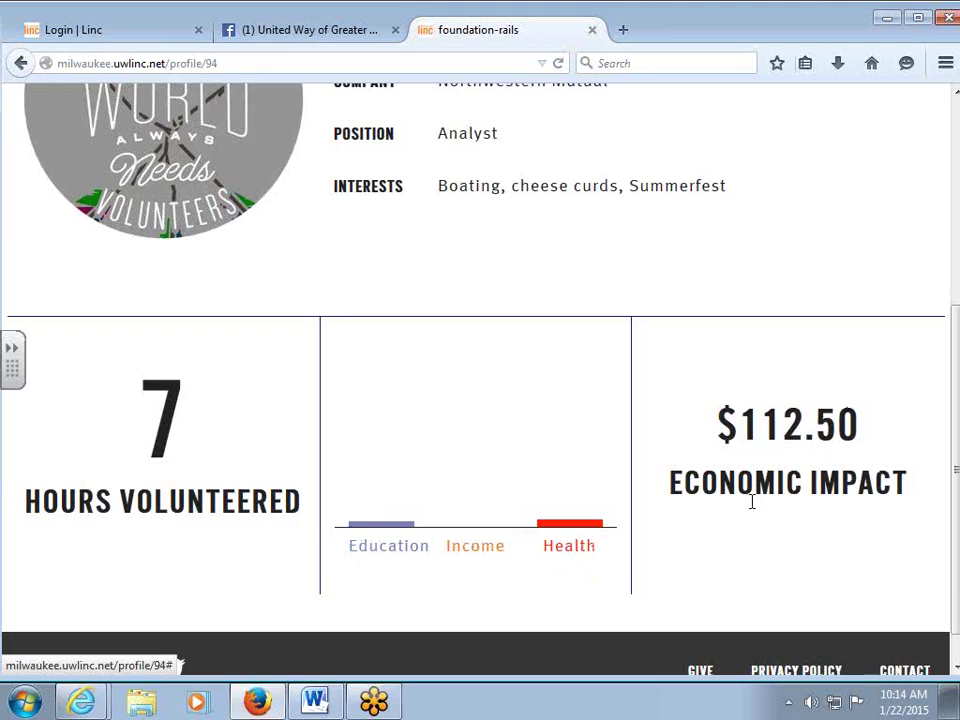
{"action": "scroll", "coordinate": [752, 505], "scroll_direction": "up", "scroll_amount": 2}
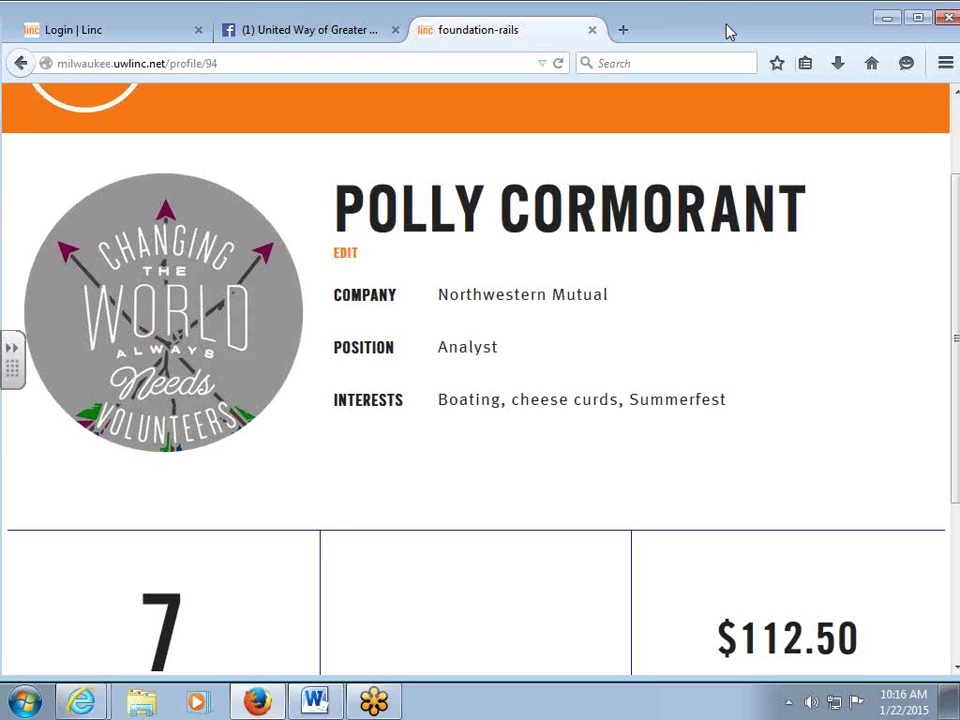
{"action": "scroll", "coordinate": [690, 122], "scroll_direction": "up", "scroll_amount": 2}
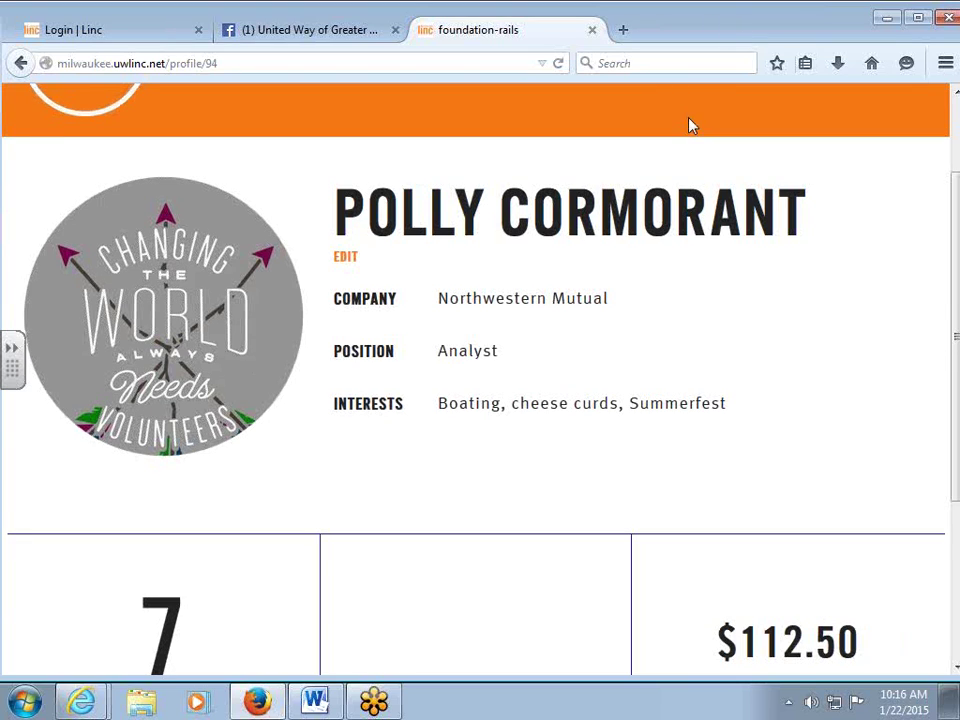
Return home, scroll to Past Events, and open Cream City Celebration.
{"action": "left_click", "coordinate": [70, 152]}
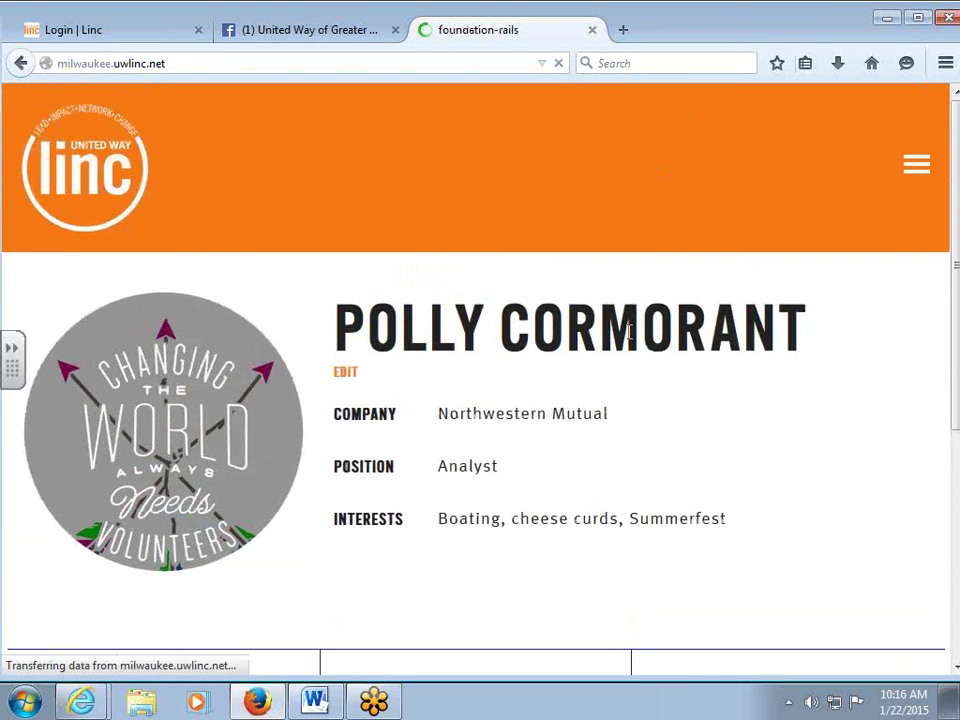
{"action": "scroll", "coordinate": [521, 386], "scroll_direction": "down", "scroll_amount": 7}
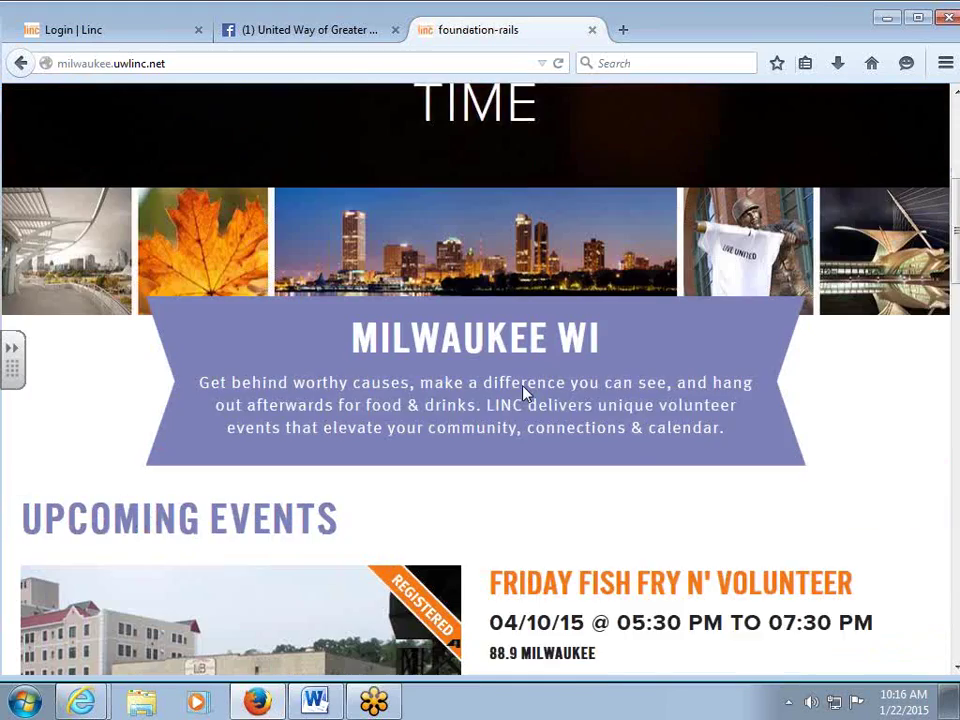
{"action": "scroll", "coordinate": [525, 392], "scroll_direction": "down", "scroll_amount": 5}
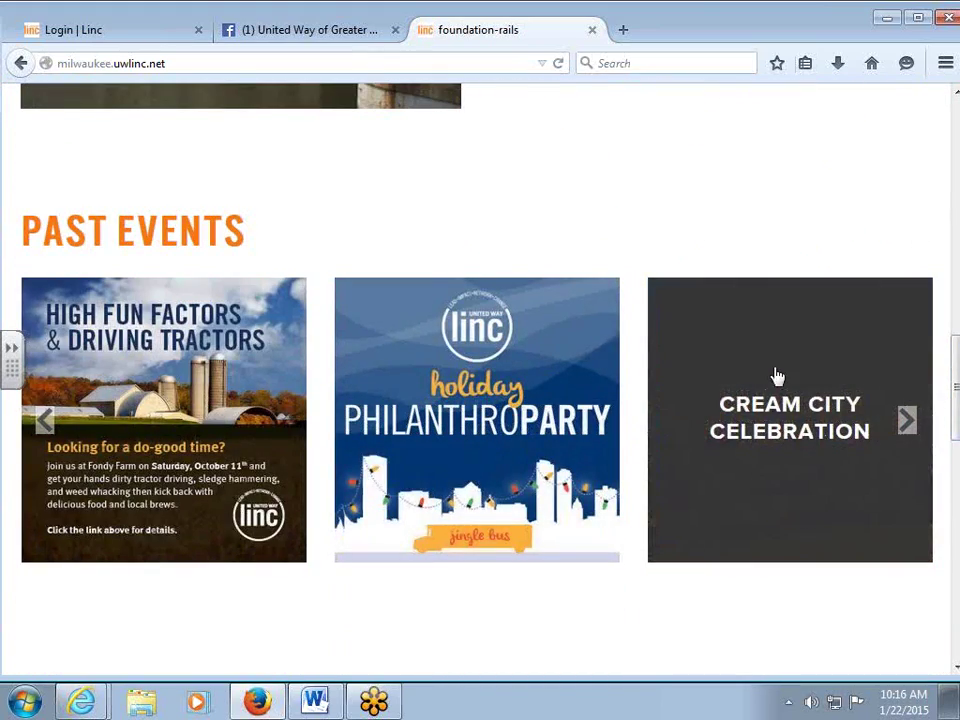
{"action": "left_click", "coordinate": [781, 380]}
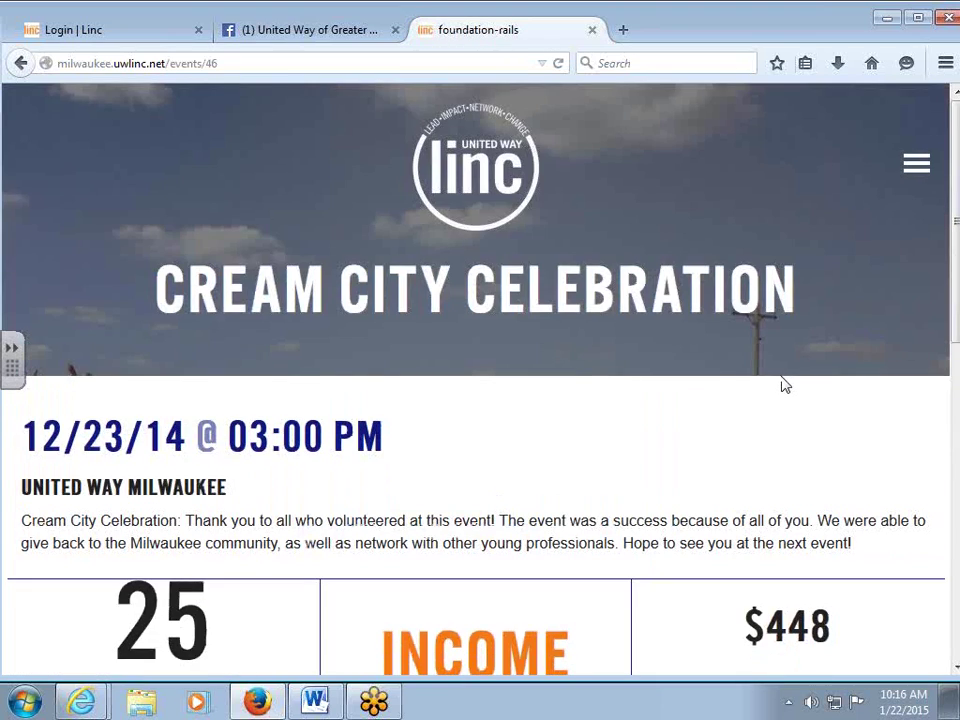
{"action": "scroll", "coordinate": [783, 380], "scroll_direction": "down", "scroll_amount": 4}
{"action": "scroll", "coordinate": [785, 377], "scroll_direction": "up", "scroll_amount": 1}
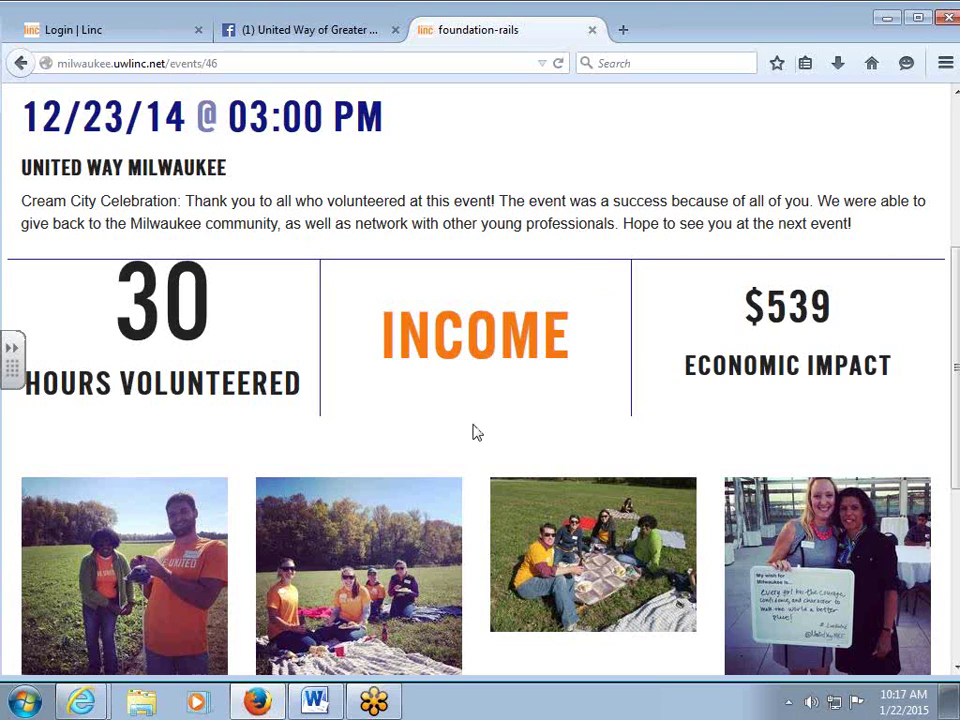
{"action": "scroll", "coordinate": [474, 431], "scroll_direction": "down", "scroll_amount": 3}
{"action": "scroll", "coordinate": [474, 431], "scroll_direction": "down", "scroll_amount": 1}
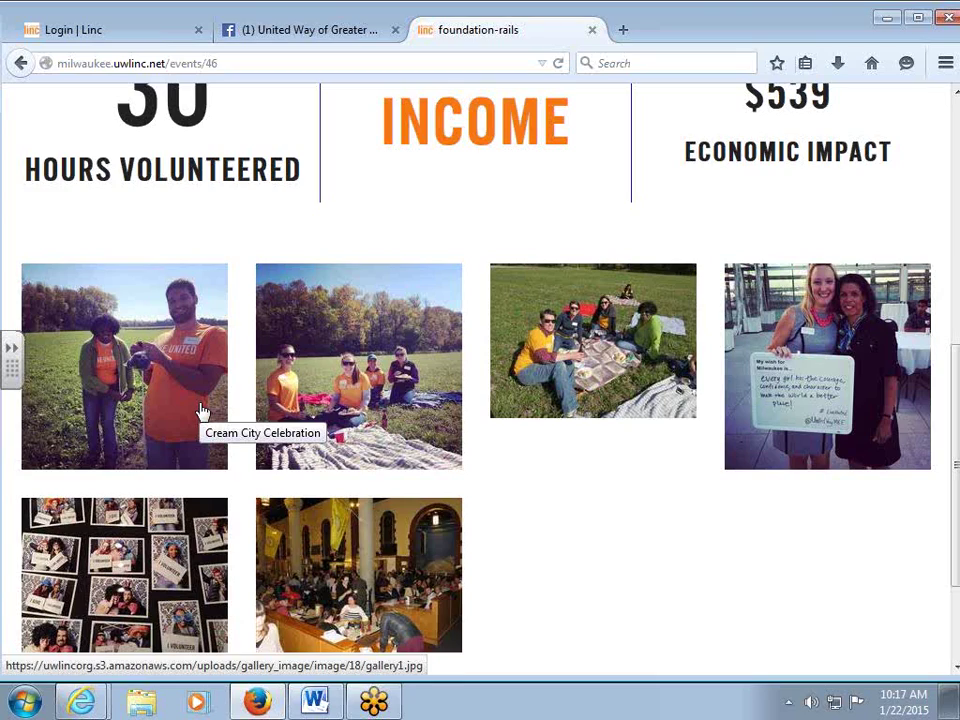
{"action": "left_click", "coordinate": [200, 409]}
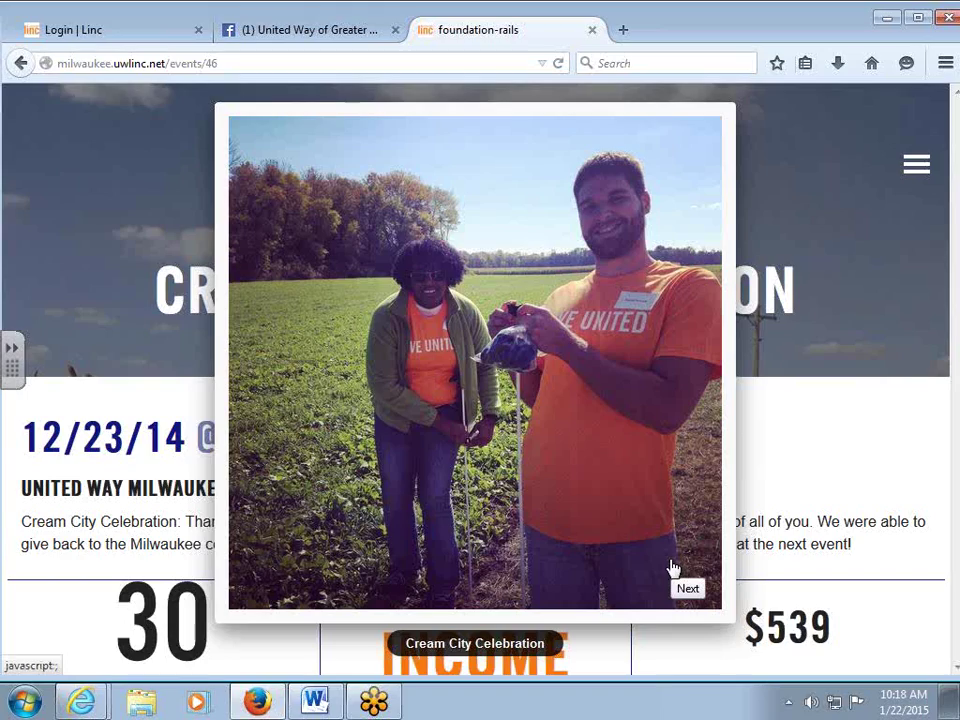
{"action": "left_click", "coordinate": [673, 567]}
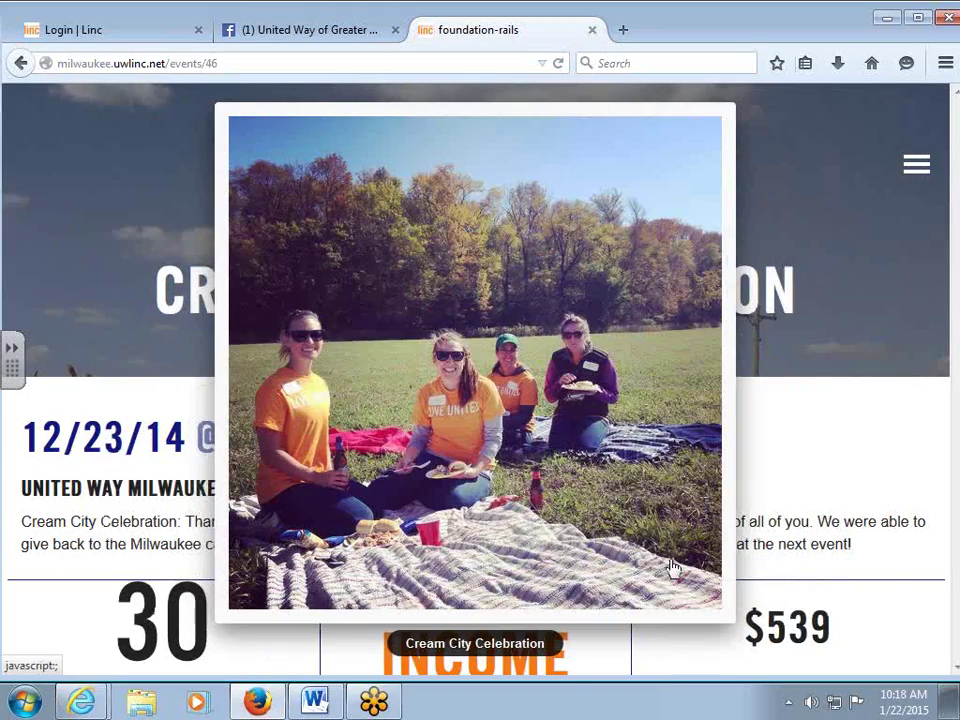
{"action": "left_click", "coordinate": [673, 567]}
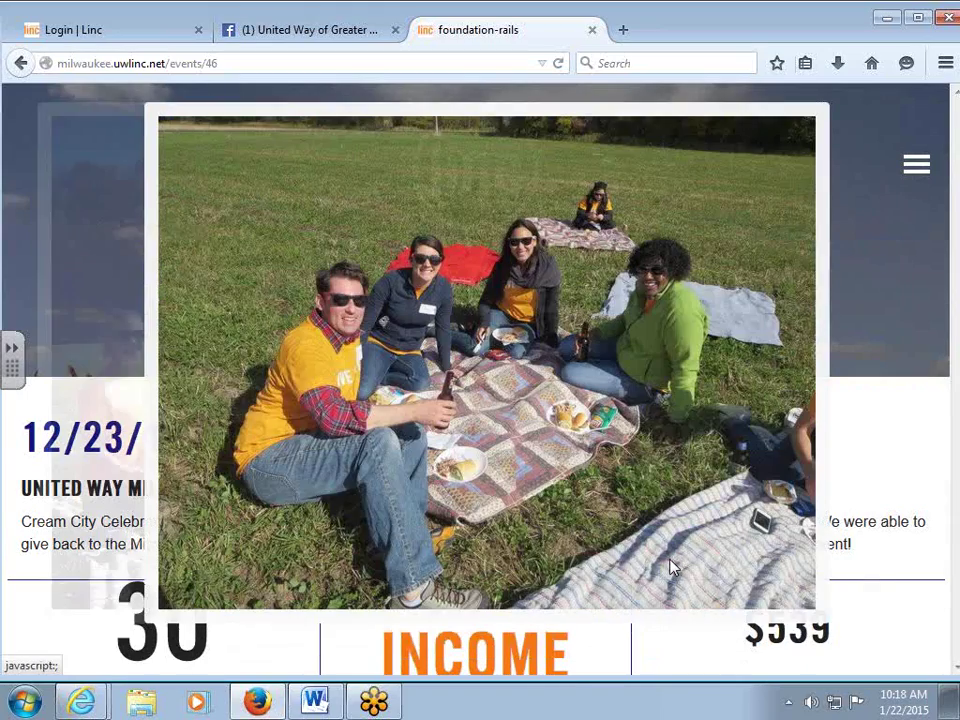
{"action": "left_click", "coordinate": [673, 567]}
{"action": "left_click", "coordinate": [673, 567]}
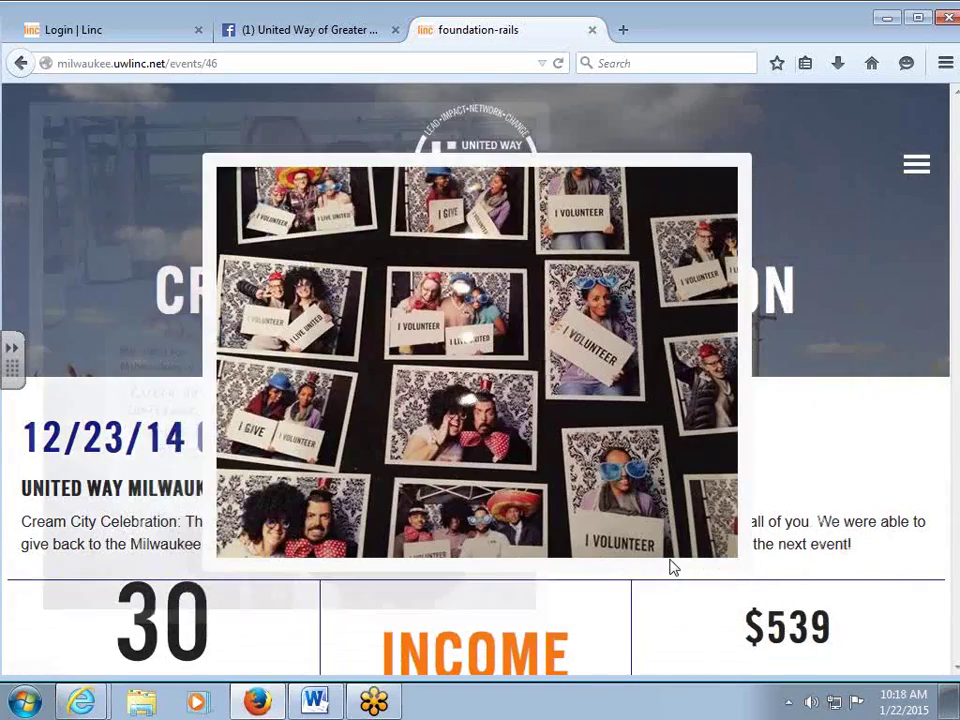
{"action": "left_click", "coordinate": [675, 541]}
{"action": "left_click", "coordinate": [700, 552]}
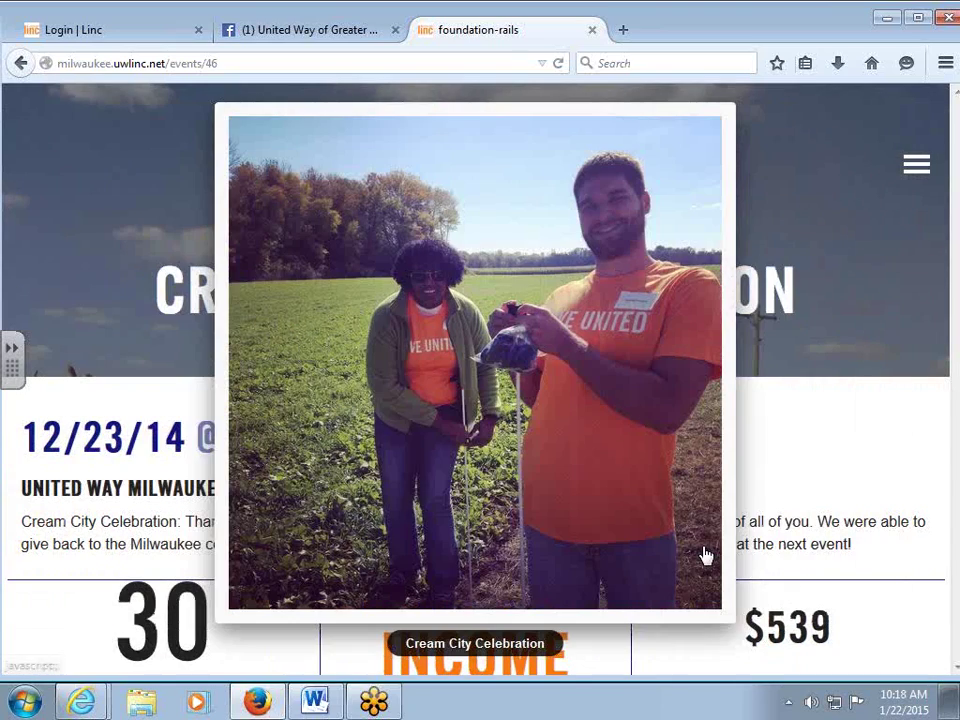
{"action": "left_click", "coordinate": [703, 555]}
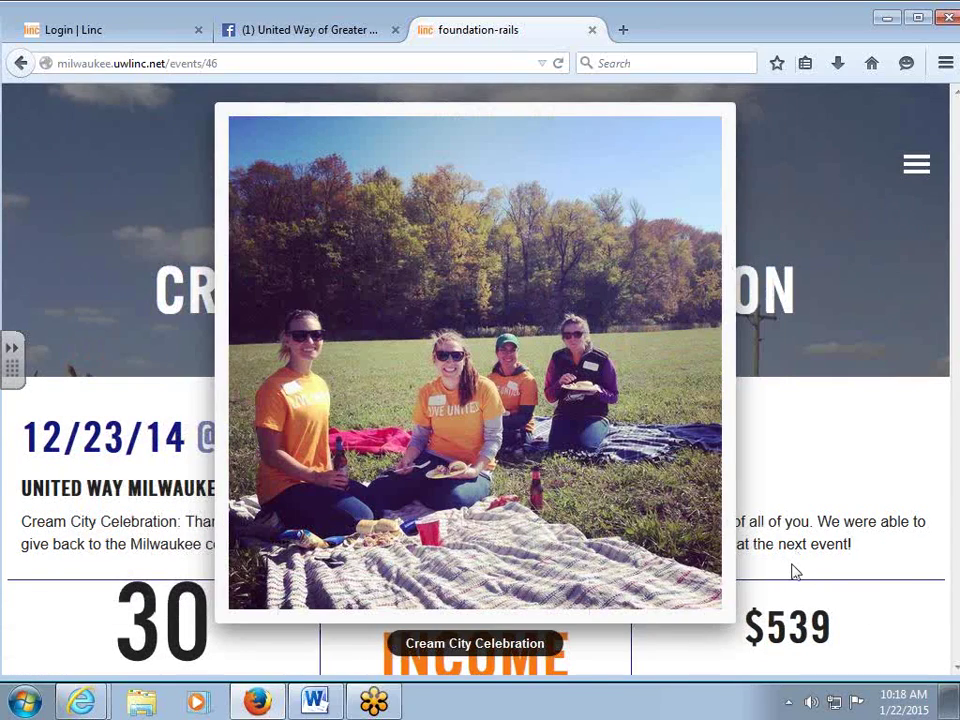
{"action": "left_click", "coordinate": [794, 569]}
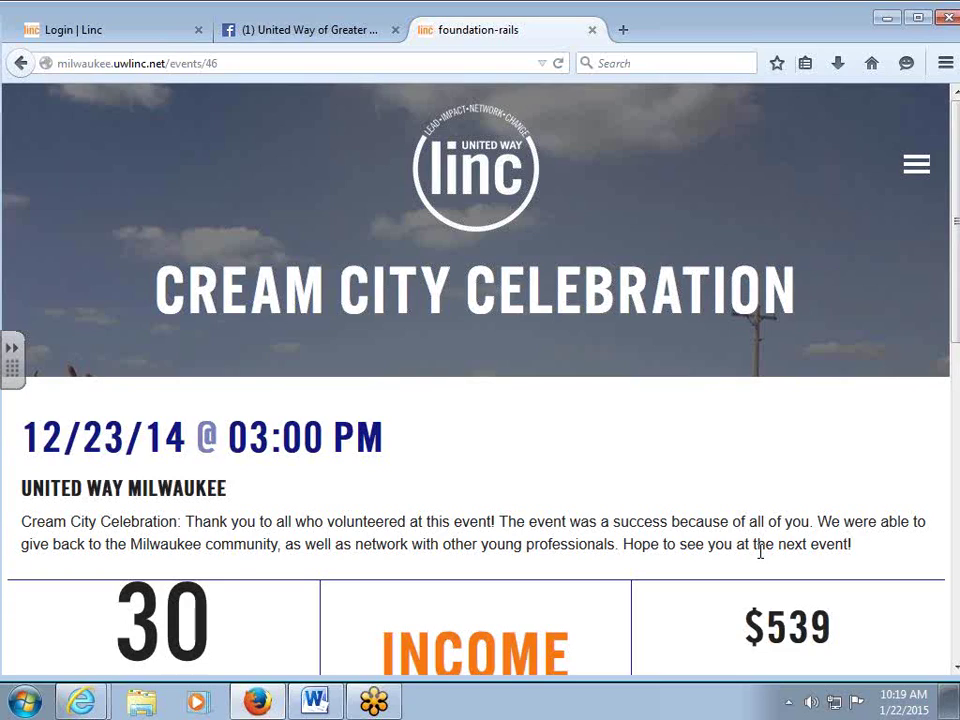
{"action": "left_click", "coordinate": [473, 204]}
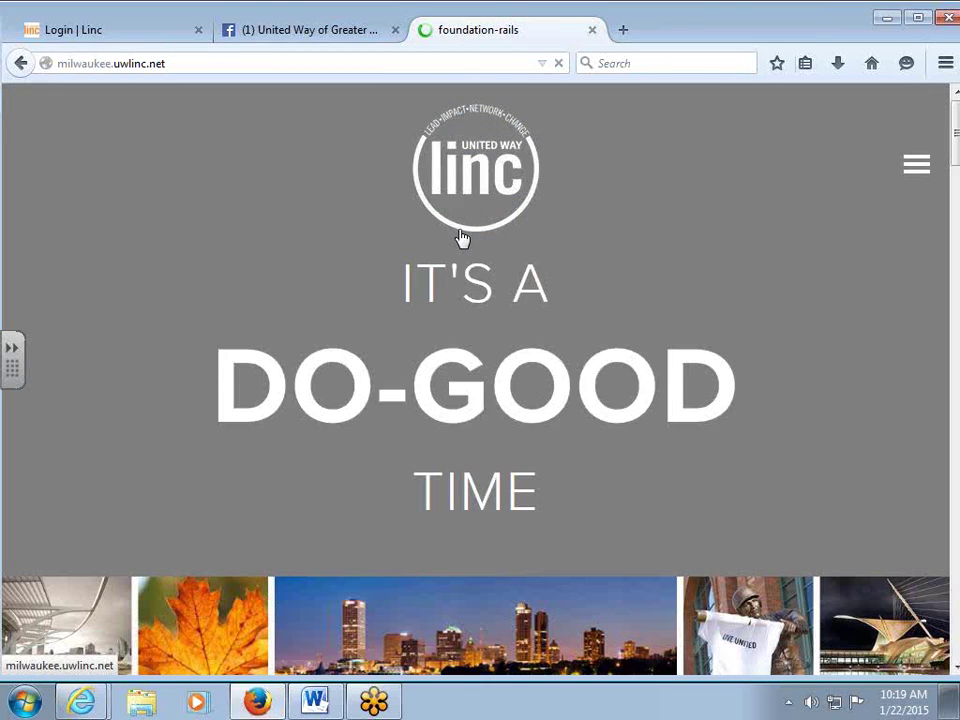
Open Friday Fish Fry N' Volunteer from Upcoming Events, view an attendee's profile, then go back.
{"action": "scroll", "coordinate": [490, 282], "scroll_direction": "down", "scroll_amount": 6}
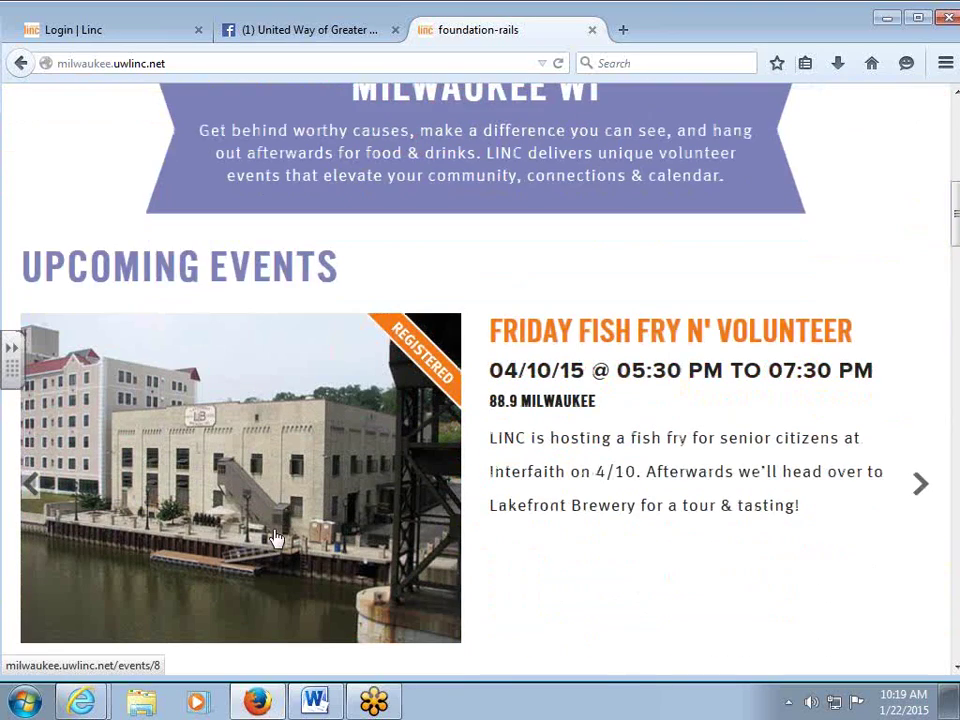
{"action": "left_click", "coordinate": [360, 506]}
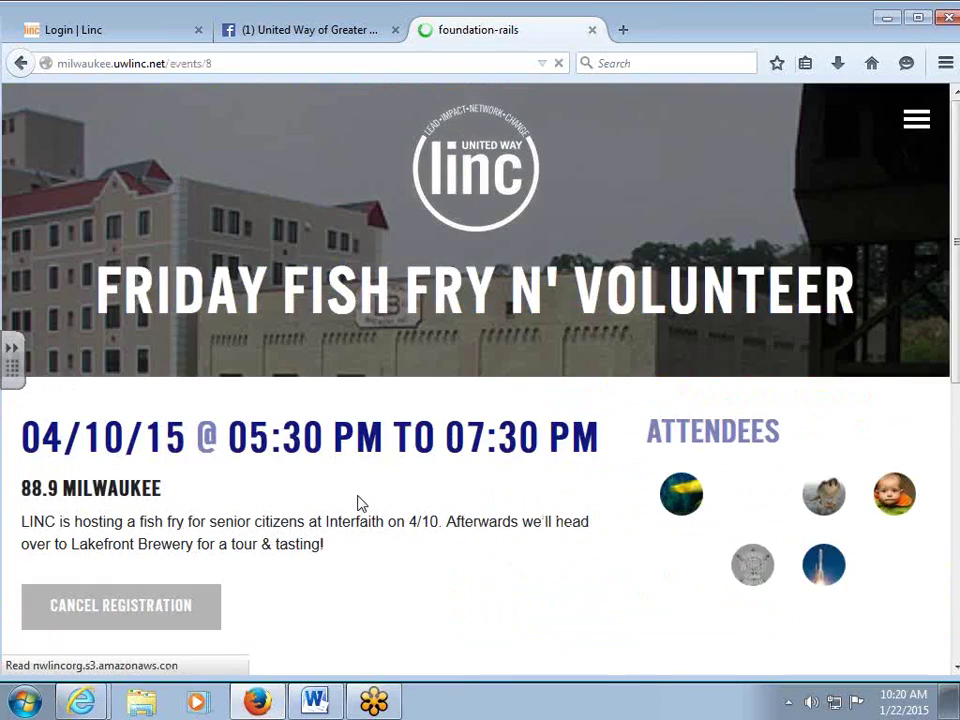
{"action": "scroll", "coordinate": [358, 504], "scroll_direction": "down", "scroll_amount": 2}
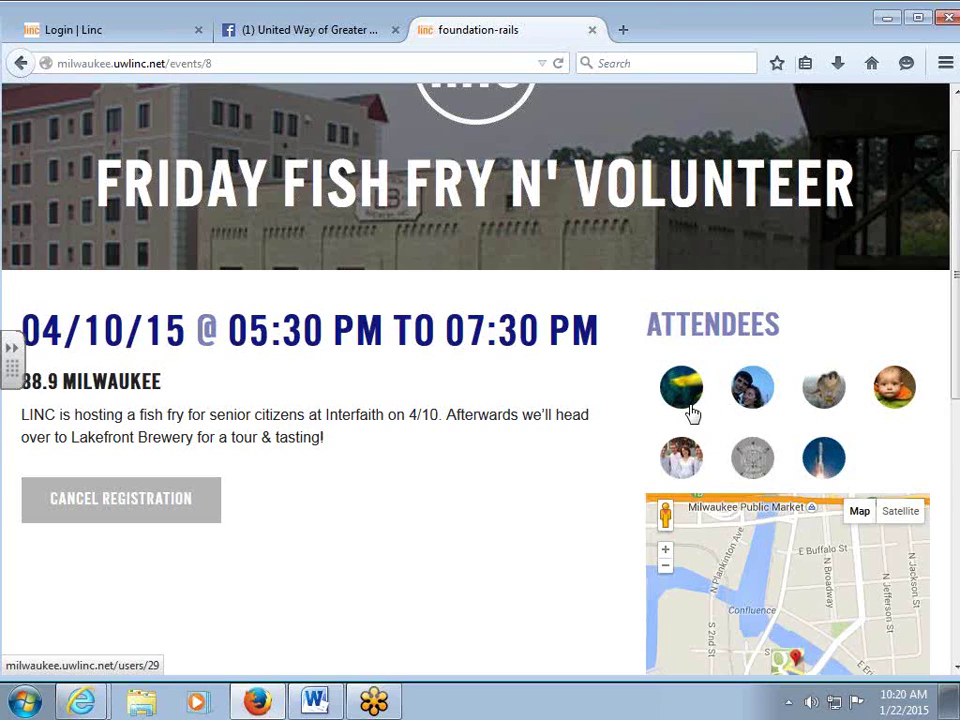
{"action": "left_click", "coordinate": [683, 461]}
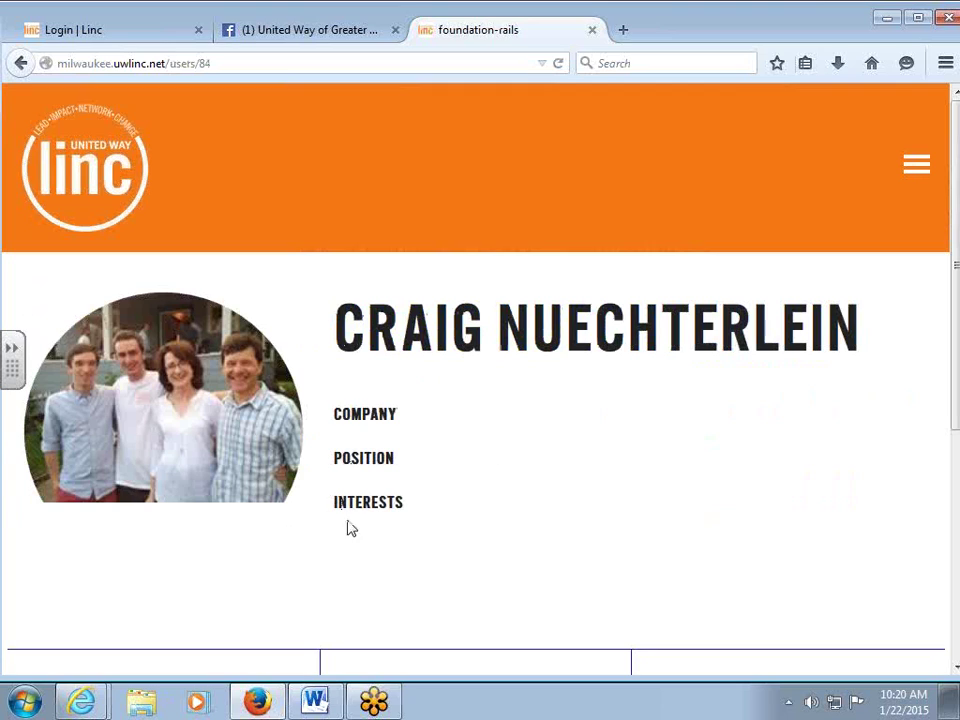
{"action": "left_click", "coordinate": [22, 62]}
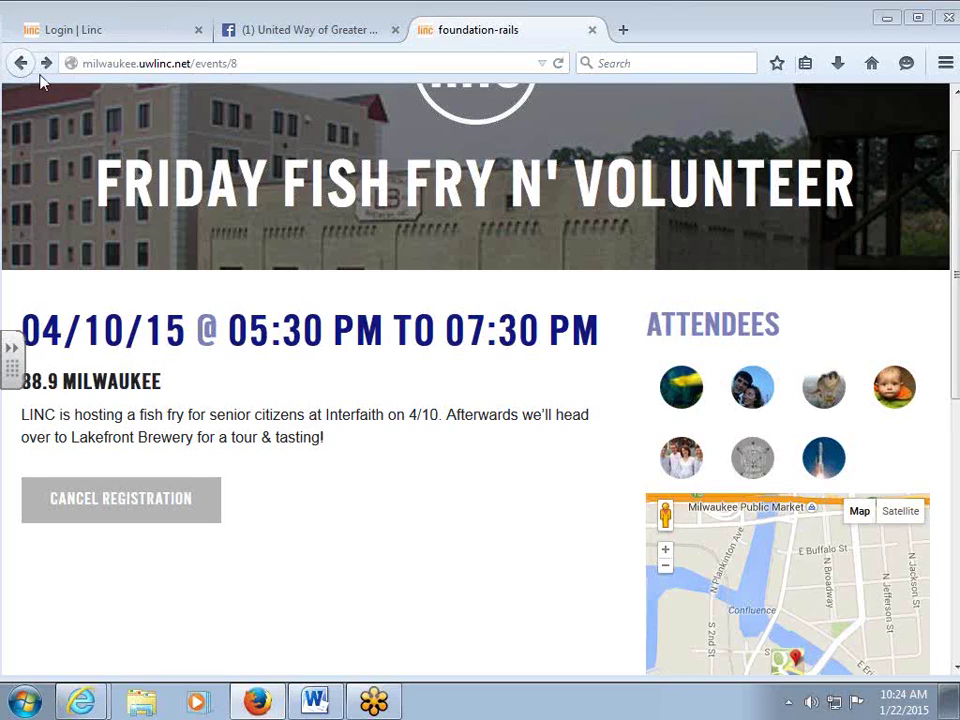
Switch to the Login | Linc admin tab.
{"action": "left_click", "coordinate": [73, 35]}
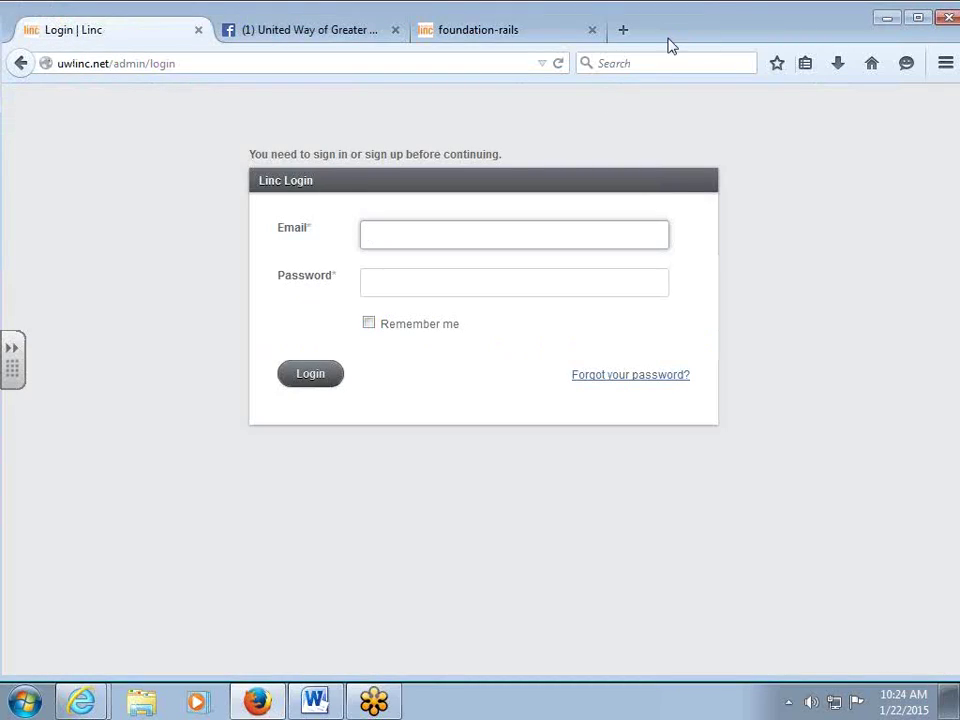
Enter the admin e-mail and password and submit a first login attempt.
{"action": "left_click", "coordinate": [373, 240]}
{"action": "left_click", "coordinate": [375, 241]}
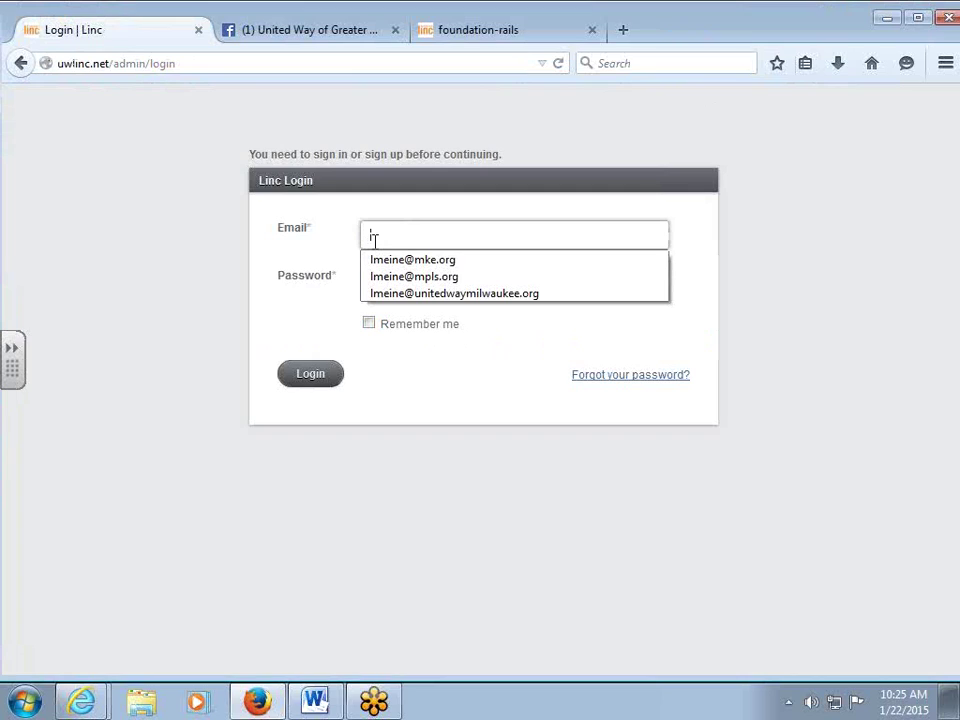
{"action": "left_click_drag", "start_coordinate": [195, 60], "coordinate": [48, 62]}
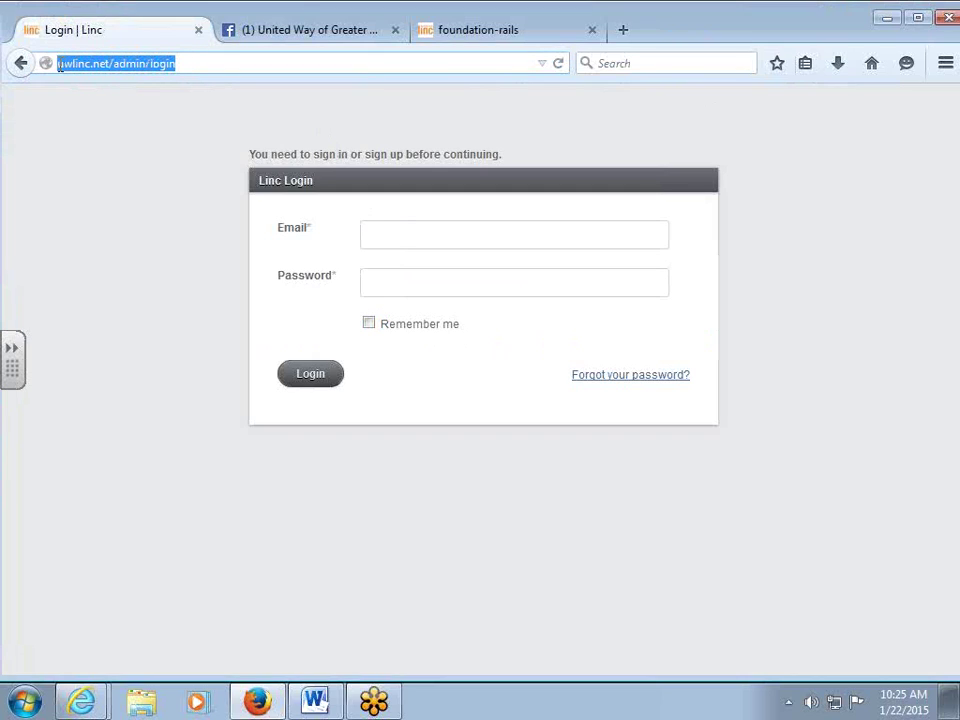
{"action": "left_click", "coordinate": [221, 64]}
{"action": "double_click", "coordinate": [224, 64]}
{"action": "left_click", "coordinate": [419, 238]}
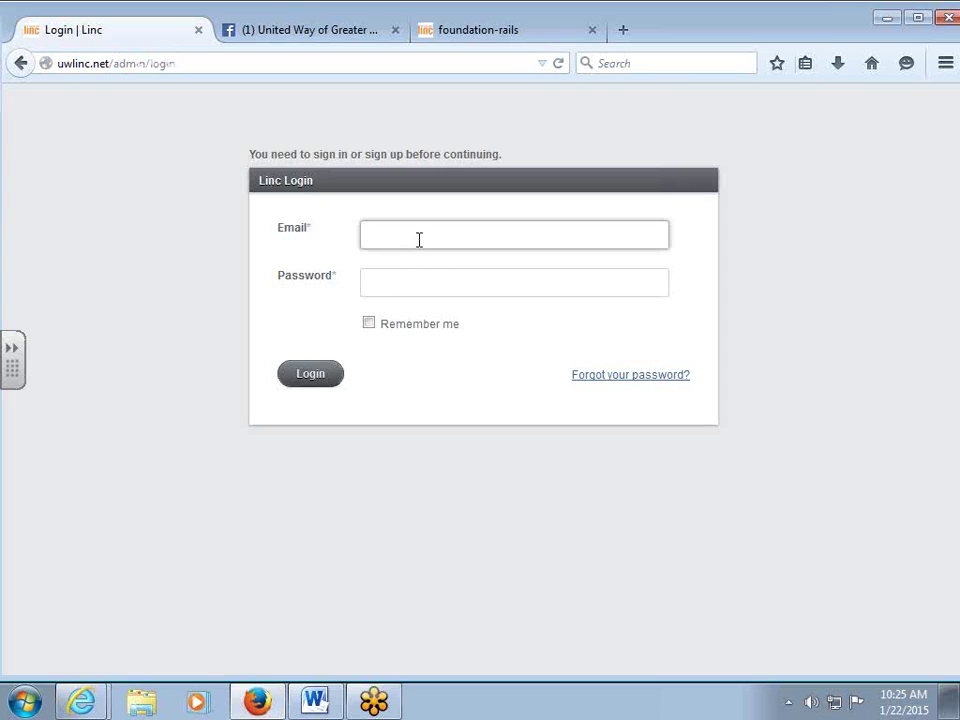
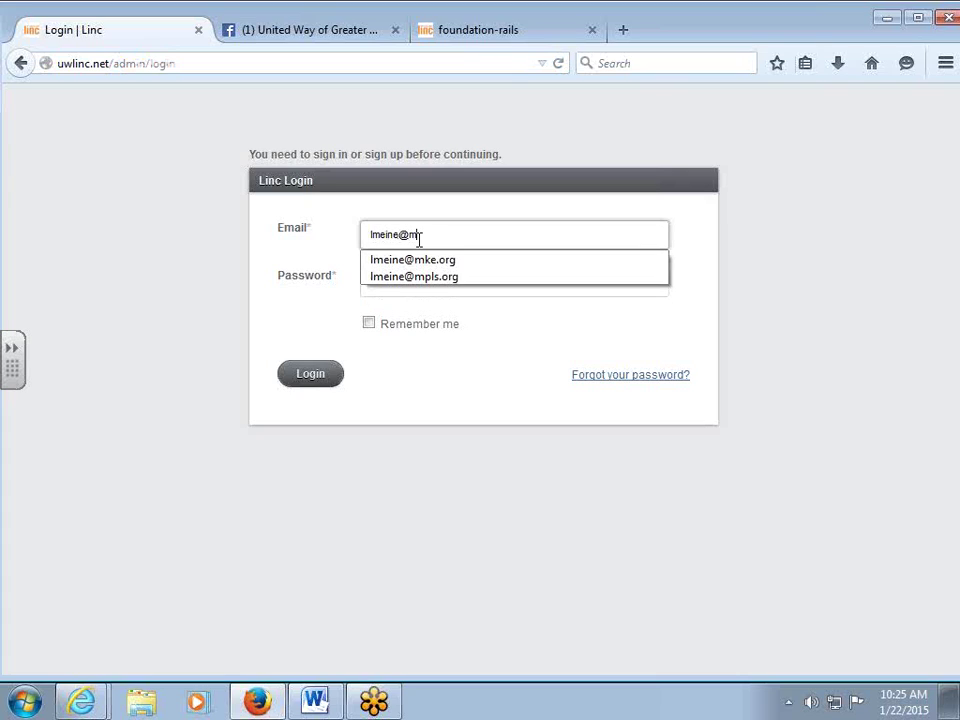
{"action": "key", "text": "Tab"}
{"action": "type", "text": "••••"}
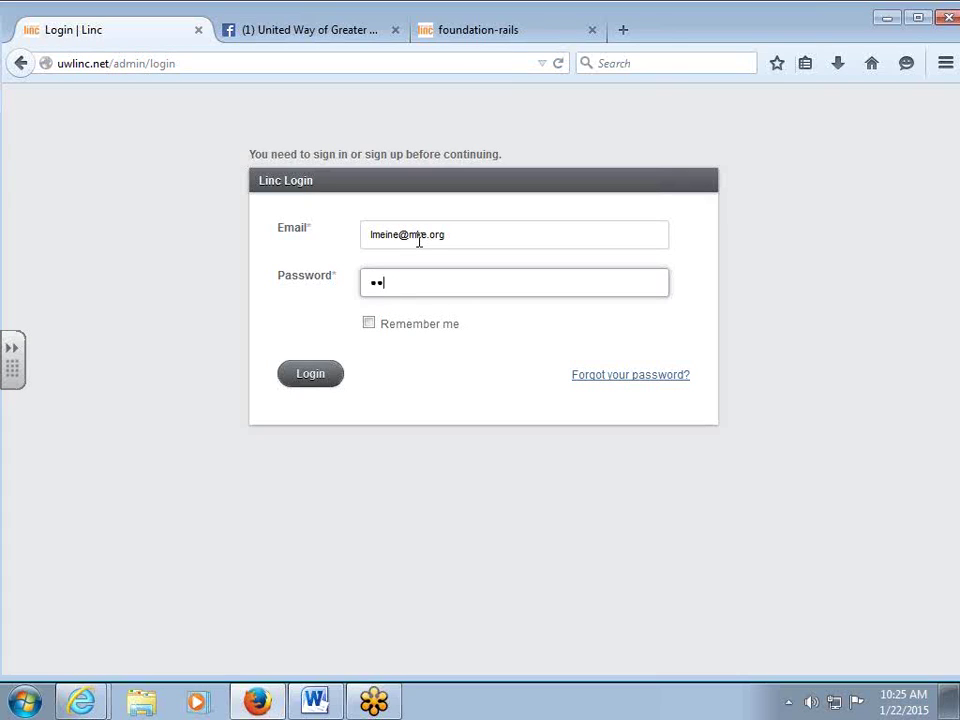
{"action": "type", "text": "••••"}
{"action": "left_click", "coordinate": [330, 373]}
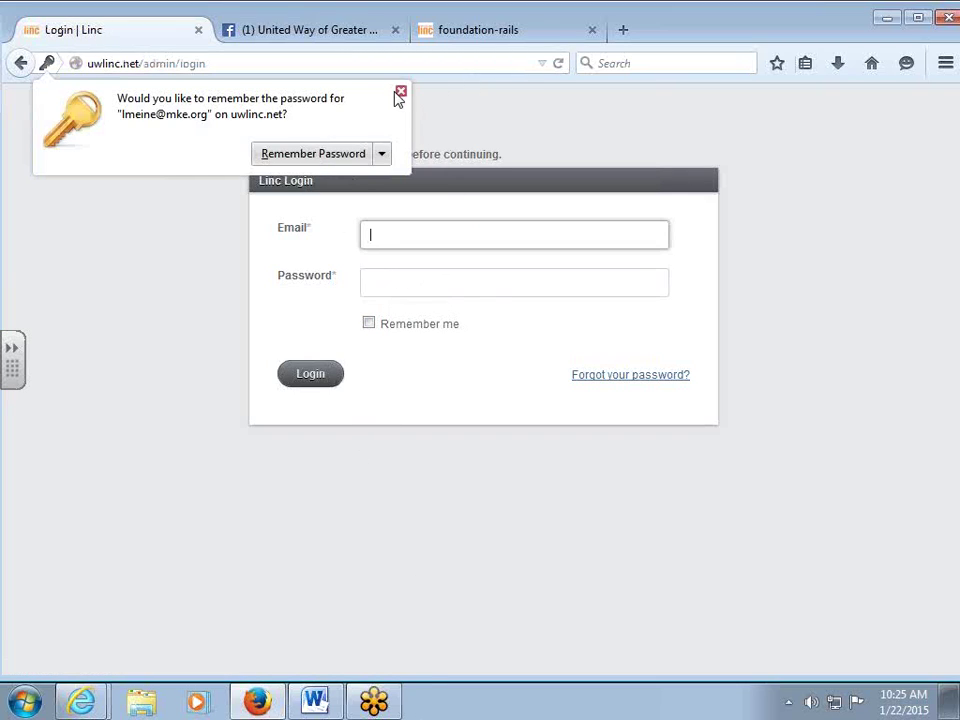
Re-enter the admin credentials and log in to the Dashboard, declining to save the password.
{"action": "left_click", "coordinate": [401, 93]}
{"action": "left_click", "coordinate": [394, 235]}
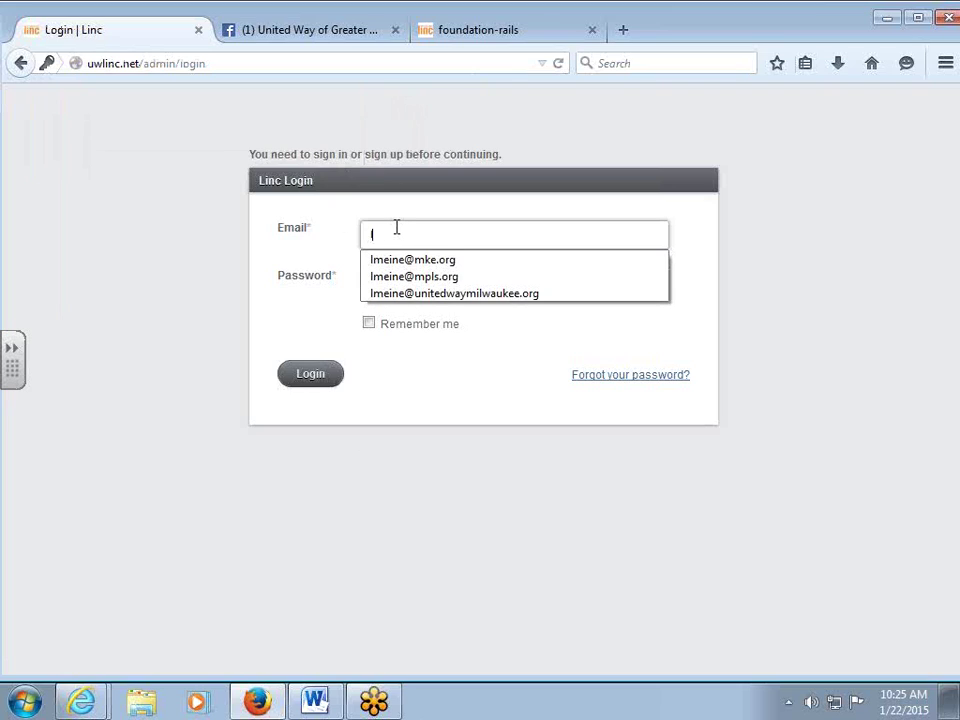
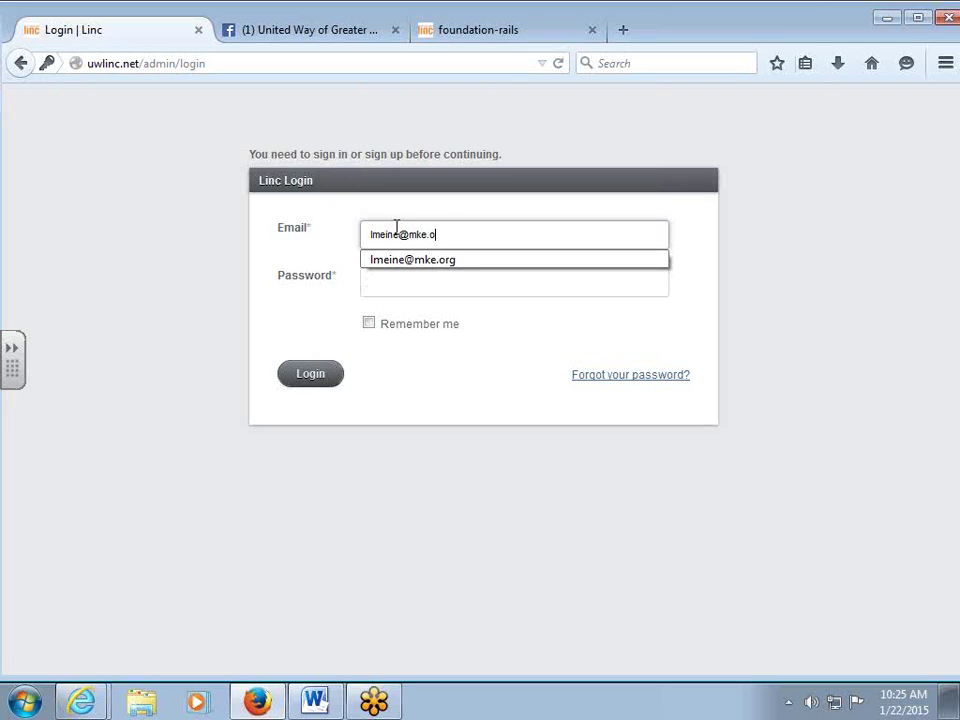
{"action": "key", "text": "Tab"}
{"action": "type", "text": "••••••"}
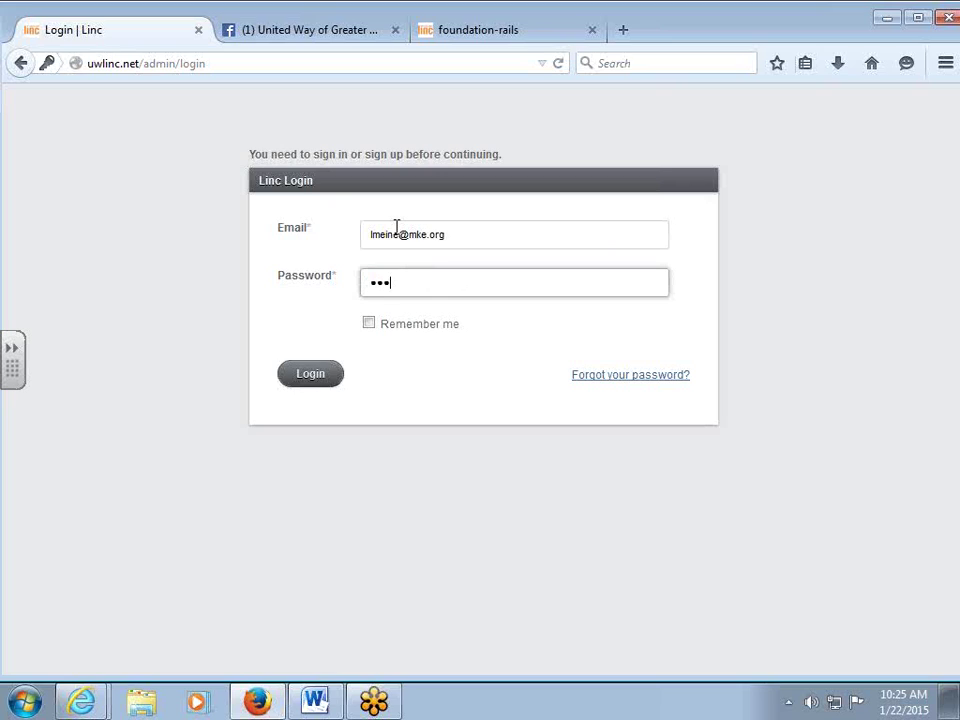
{"action": "type", "text": "••"}
{"action": "left_click", "coordinate": [328, 377]}
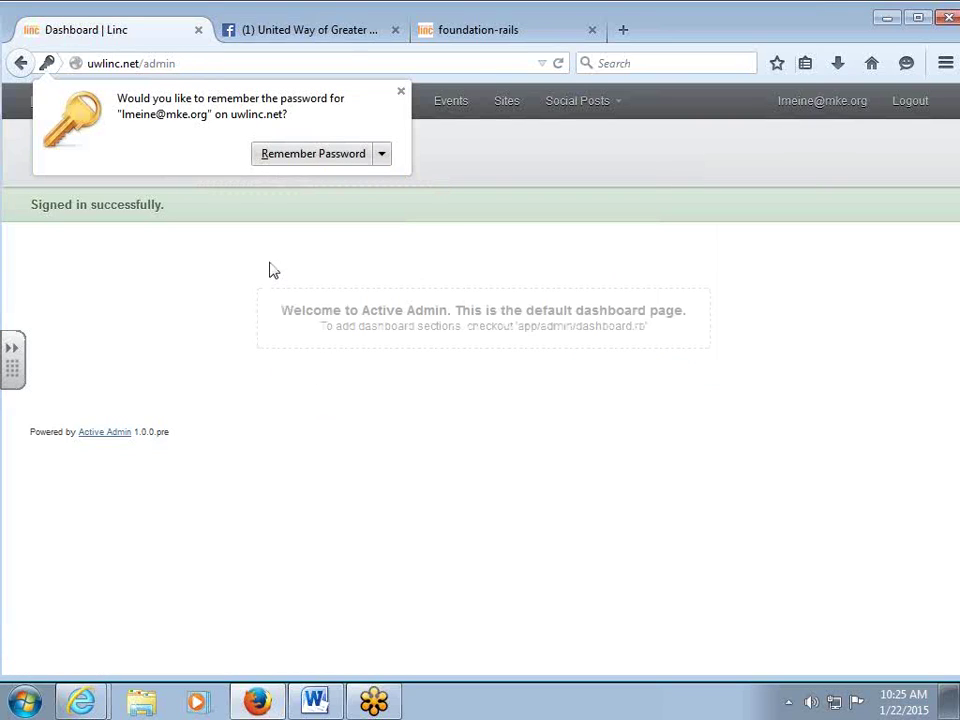
{"action": "left_click", "coordinate": [401, 94]}
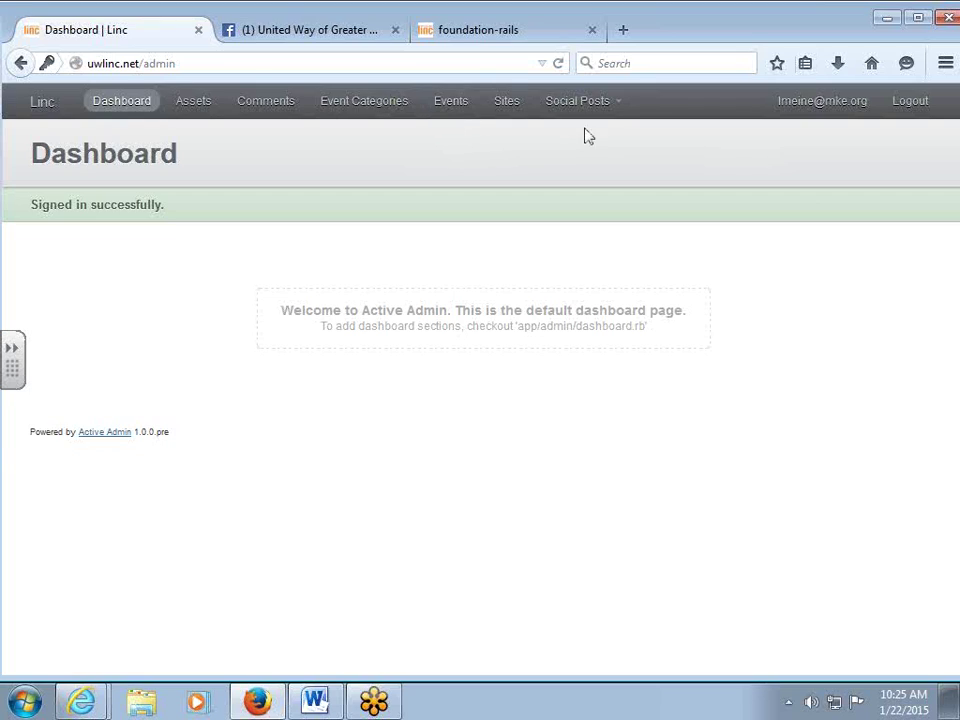
Open Sites listing Milwaukee, WI, check the public Milwaukee homepage, then return to Sites.
{"action": "left_click", "coordinate": [506, 103]}
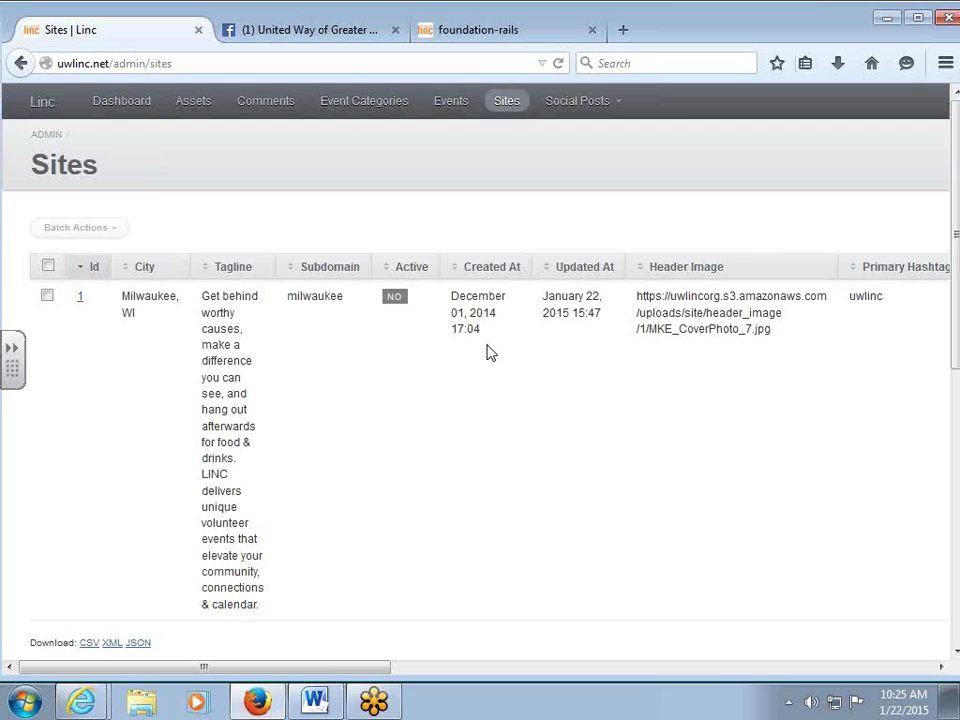
{"action": "left_click", "coordinate": [480, 35]}
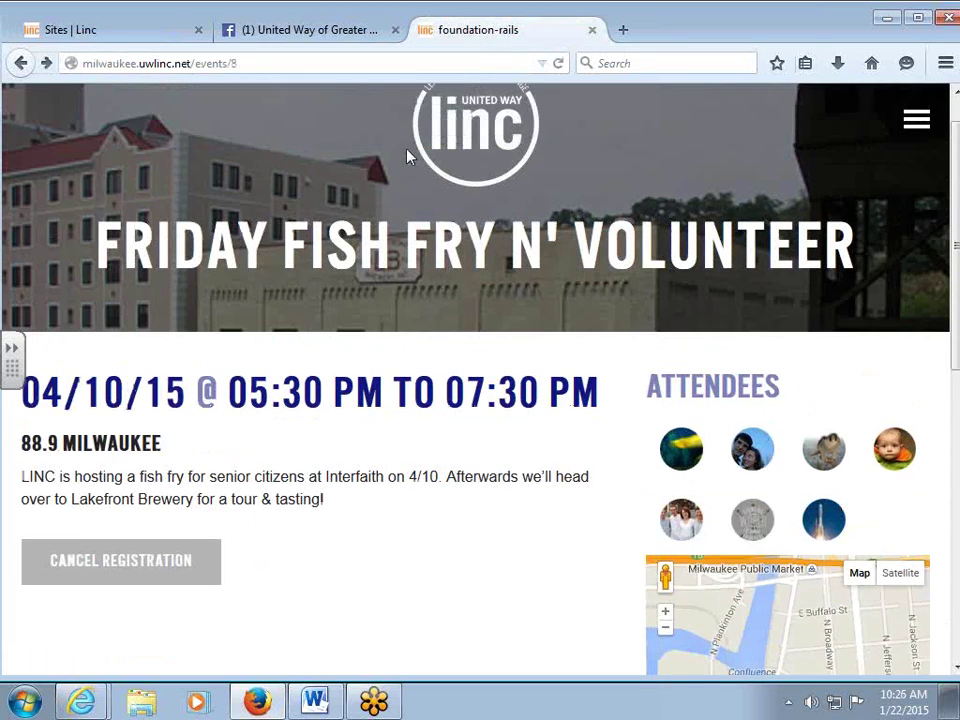
{"action": "scroll", "coordinate": [407, 157], "scroll_direction": "up", "scroll_amount": 1}
{"action": "left_click", "coordinate": [467, 187]}
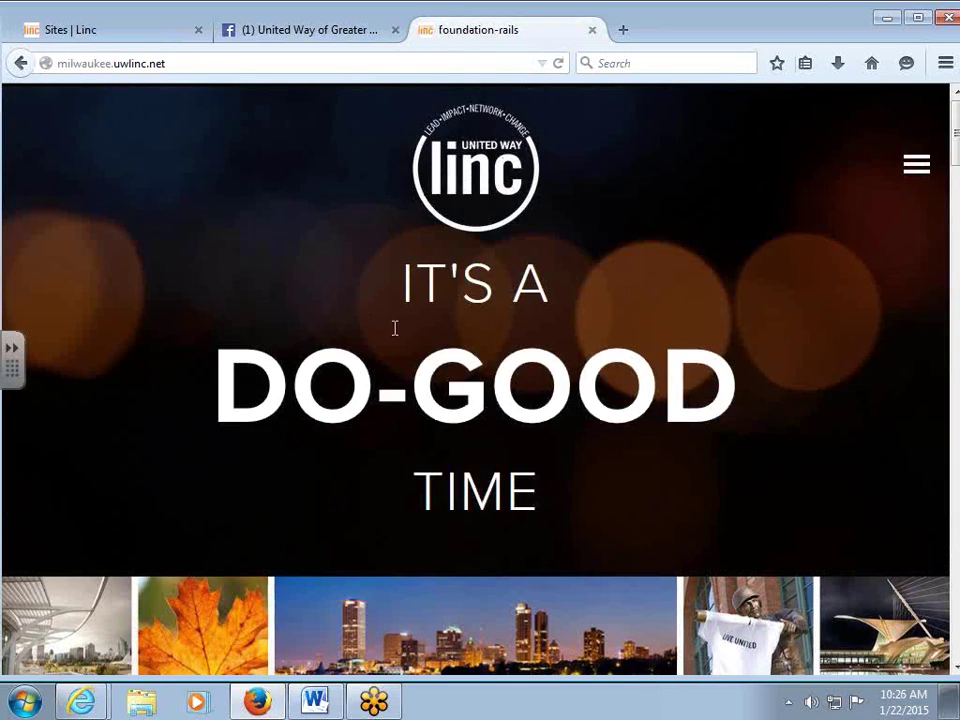
{"action": "scroll", "coordinate": [578, 242], "scroll_direction": "down", "scroll_amount": 4}
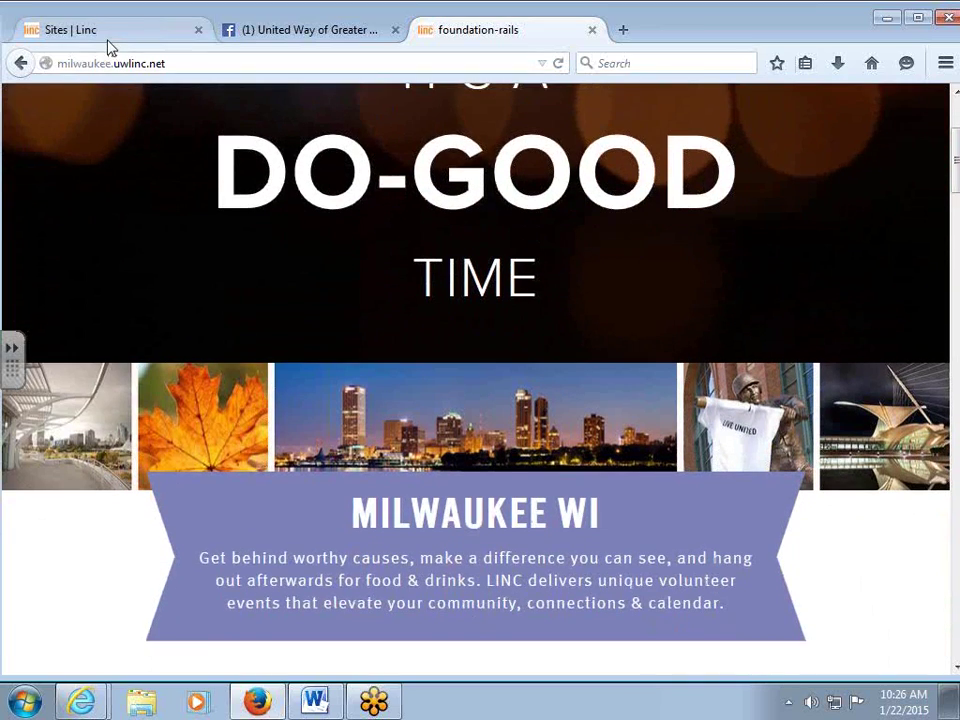
{"action": "left_click", "coordinate": [106, 36]}
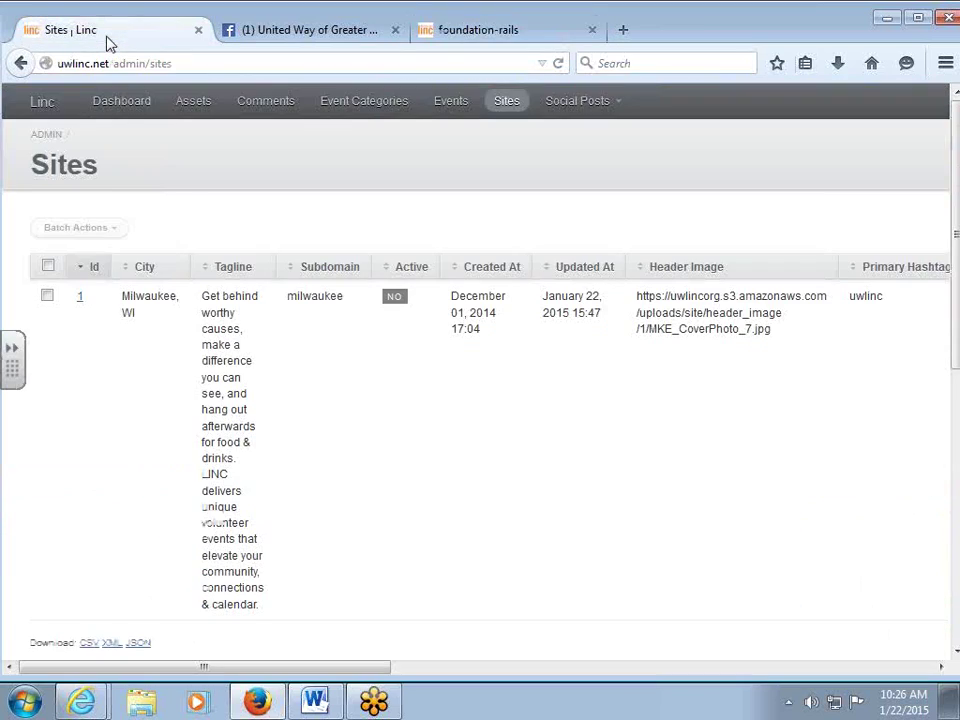
Open the Milwaukee site's (id 1) Edit Site form, then view its public homepage in another tab.
{"action": "left_click", "coordinate": [80, 298]}
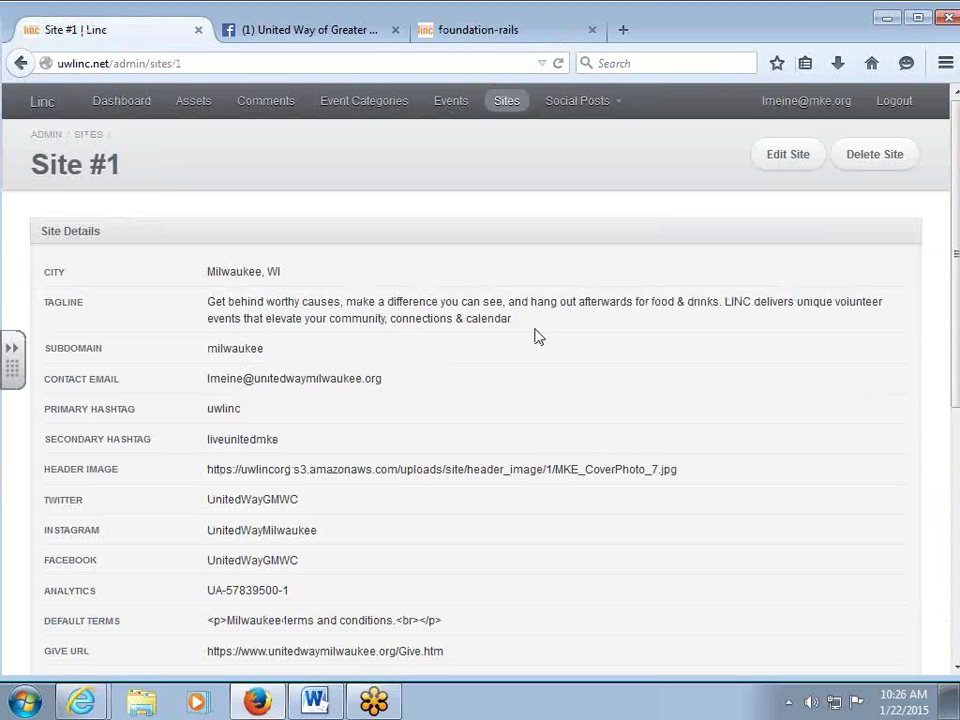
{"action": "left_click", "coordinate": [780, 160]}
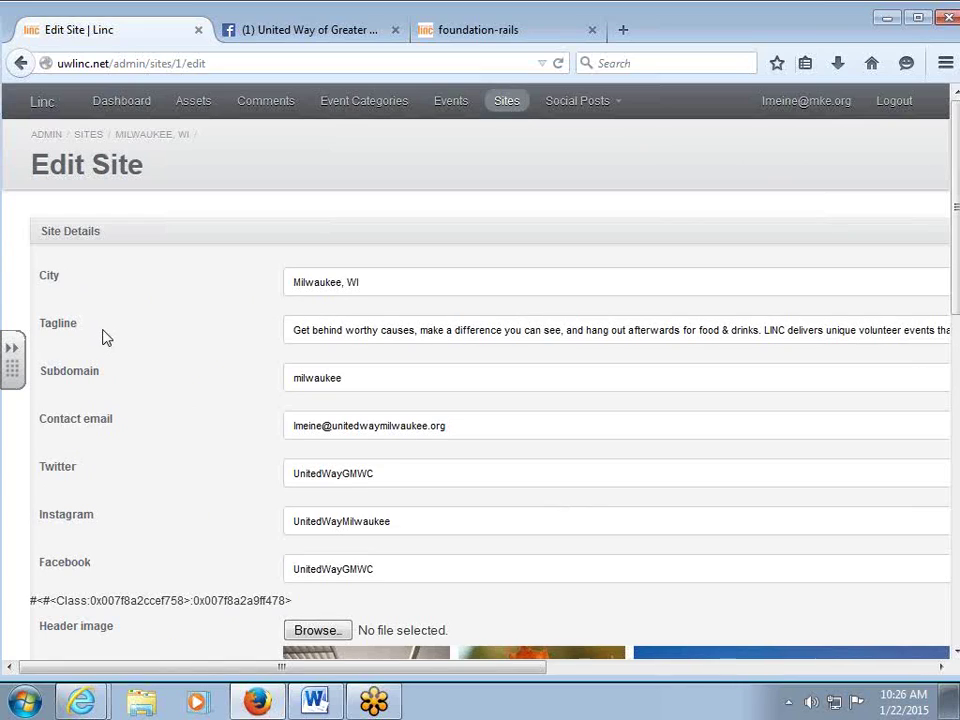
{"action": "left_click", "coordinate": [416, 284]}
{"action": "scroll", "coordinate": [420, 291], "scroll_direction": "down", "scroll_amount": 2}
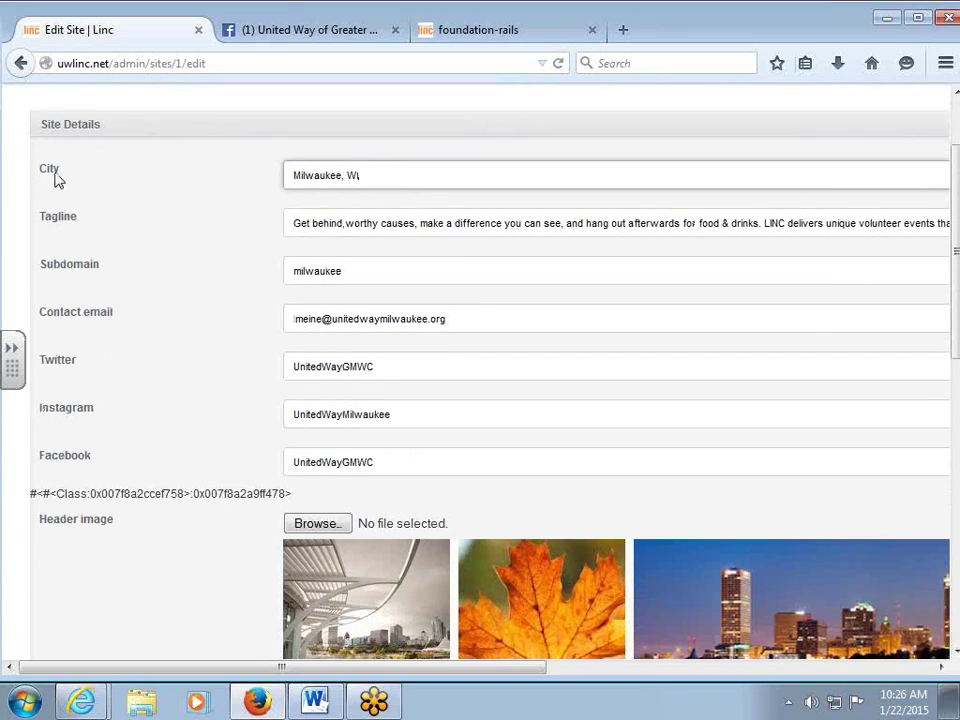
{"action": "left_click", "coordinate": [493, 34]}
{"action": "scroll", "coordinate": [506, 150], "scroll_direction": "down", "scroll_amount": 2}
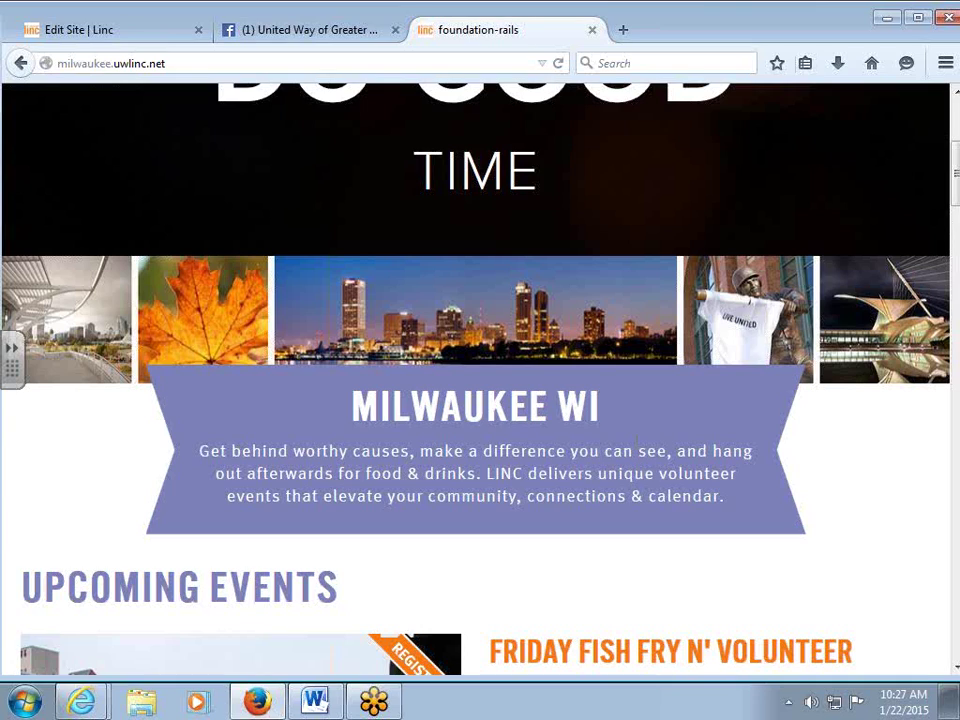
Compare the Subdomain value 'milwaukee' with the public Milwaukee page.
{"action": "left_click", "coordinate": [115, 35]}
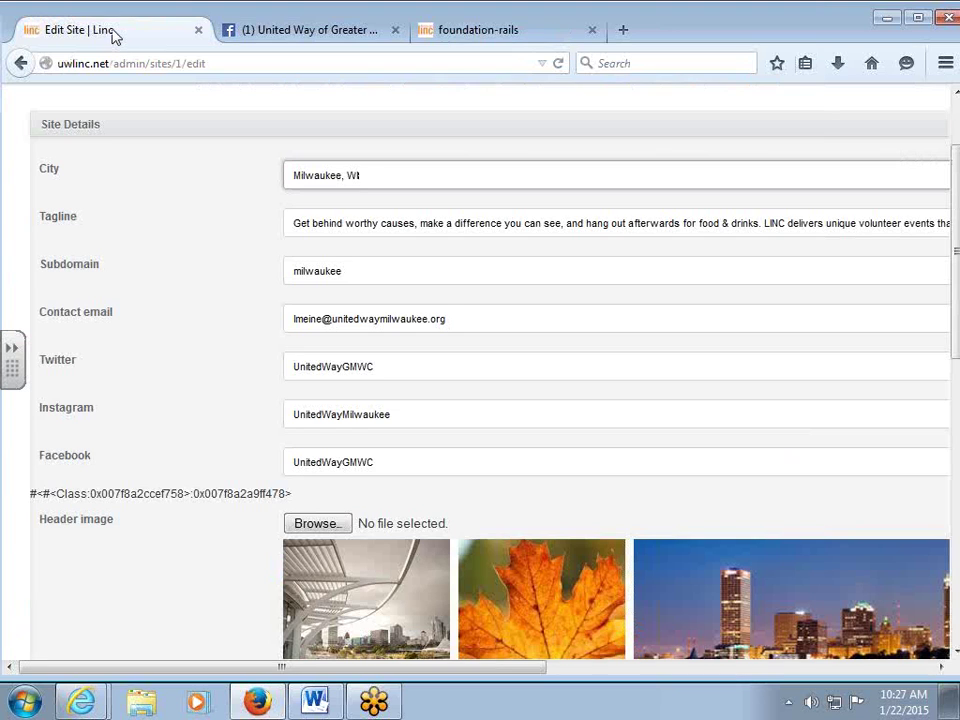
{"action": "left_click", "coordinate": [345, 271]}
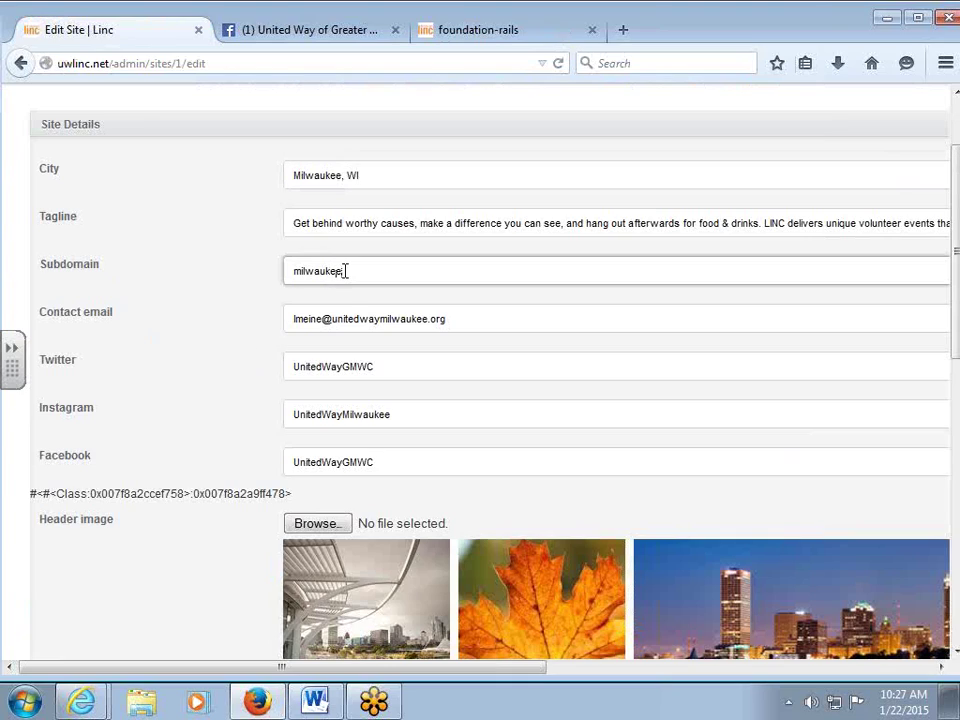
{"action": "left_click_drag", "start_coordinate": [345, 271], "coordinate": [289, 271]}
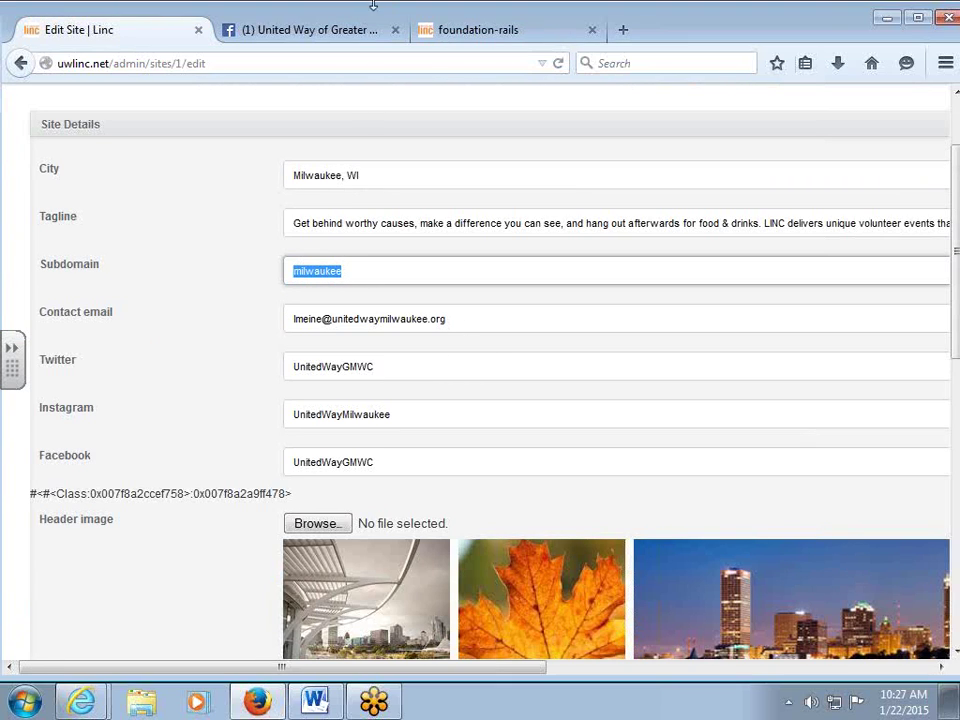
{"action": "left_click", "coordinate": [469, 34]}
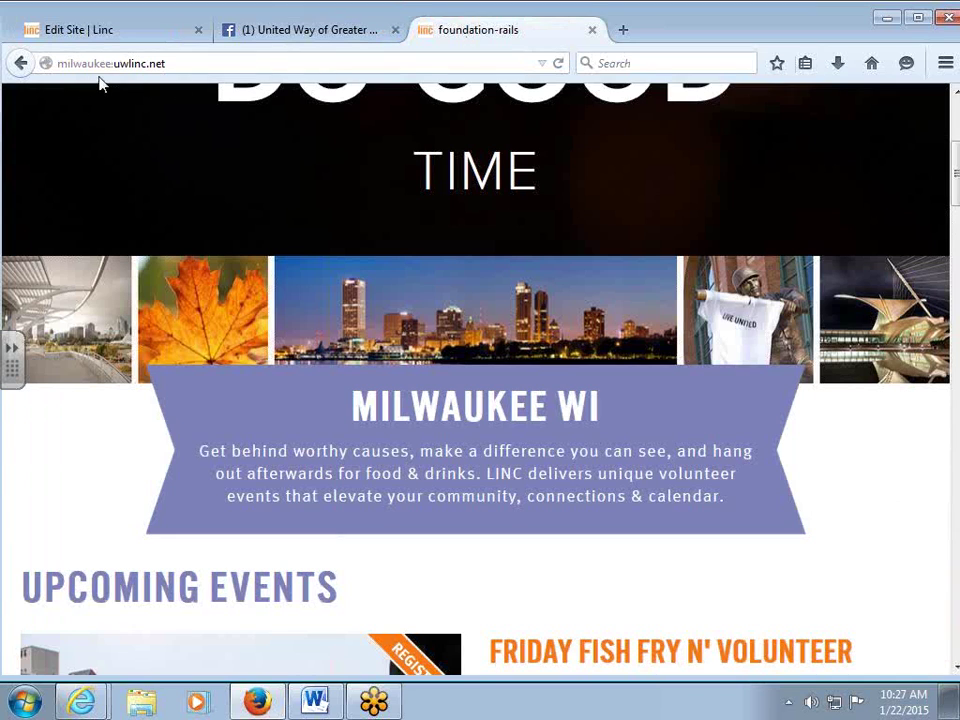
Compare the contact email with the public page, scrolling down to its social photo feed.
{"action": "left_click", "coordinate": [138, 32]}
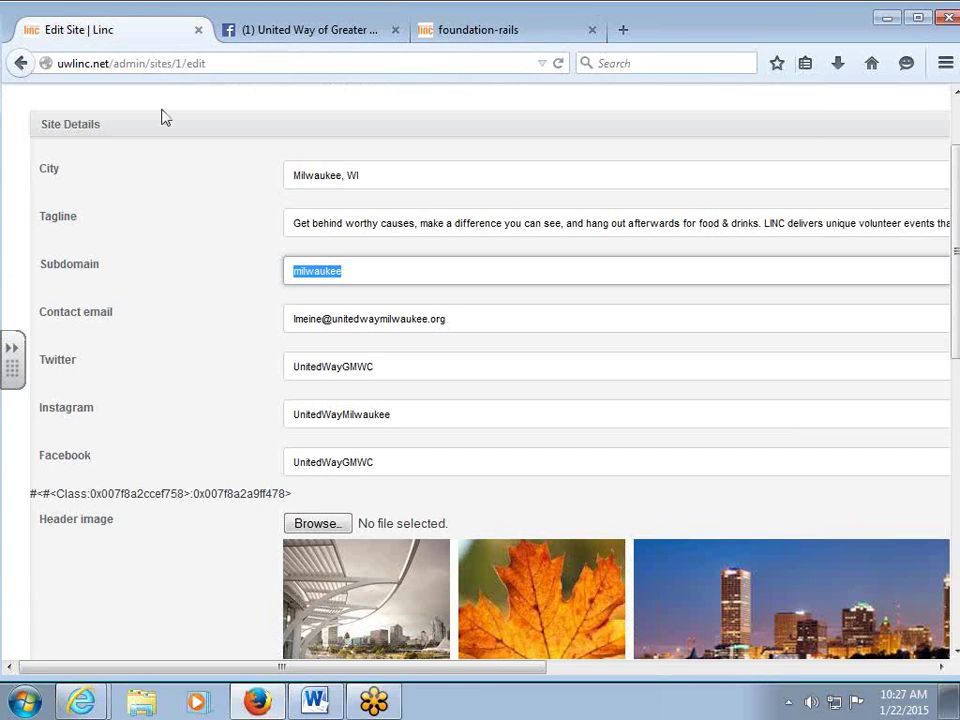
{"action": "left_click_drag", "start_coordinate": [438, 319], "coordinate": [240, 315]}
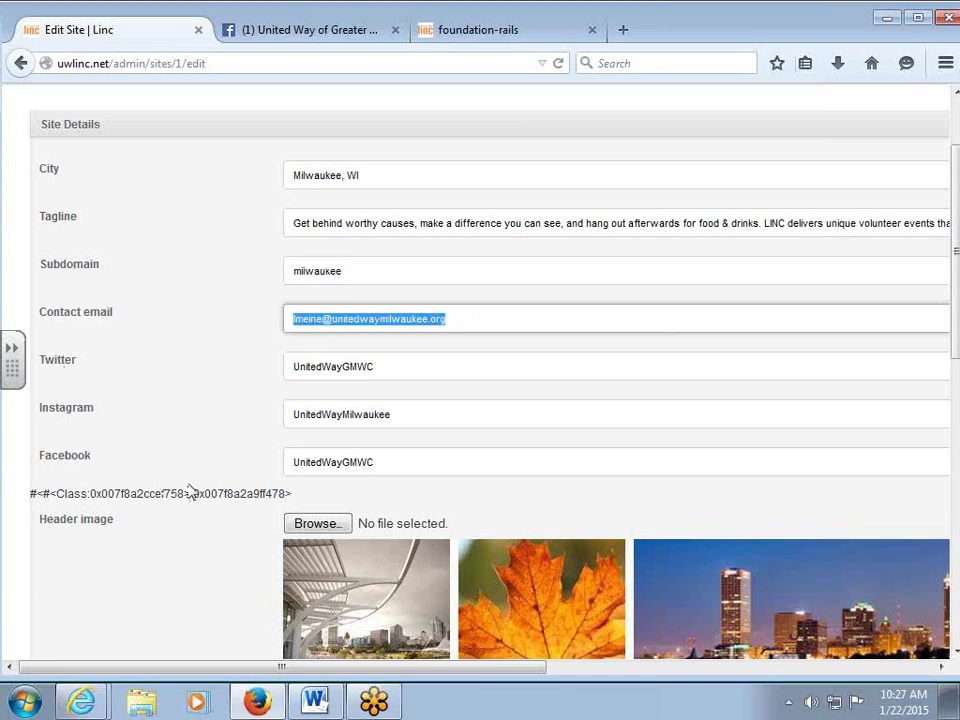
{"action": "left_click", "coordinate": [456, 32]}
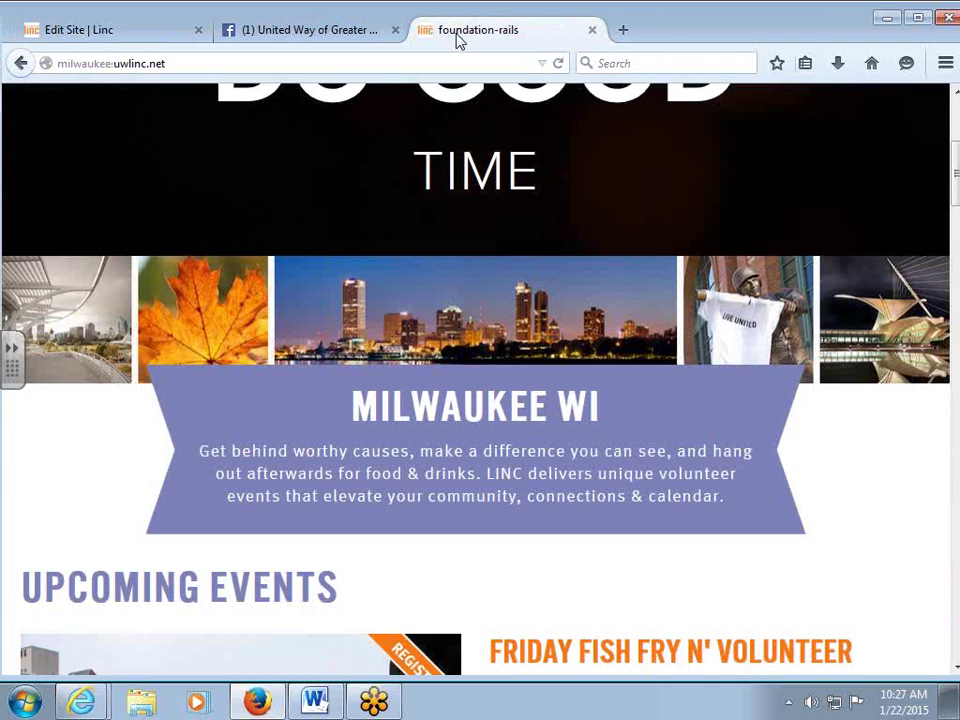
{"action": "scroll", "coordinate": [574, 439], "scroll_direction": "down", "scroll_amount": 20}
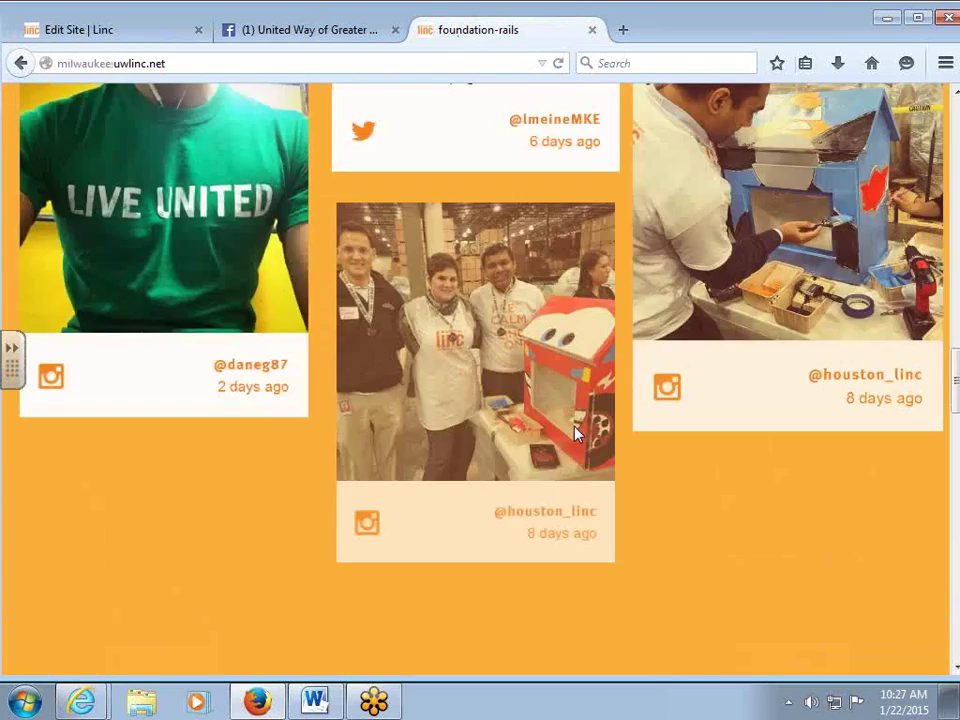
{"action": "scroll", "coordinate": [578, 436], "scroll_direction": "down", "scroll_amount": 10}
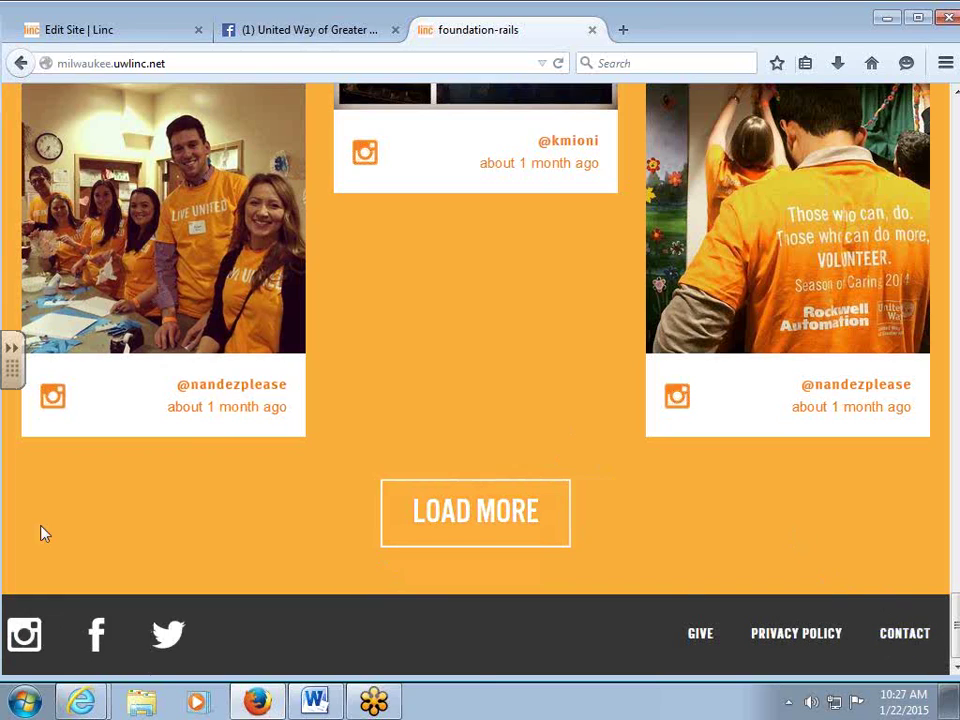
{"action": "left_click", "coordinate": [262, 34]}
Confirm the Facebook setting UnitedWayGMWC matches the handle in the United Way Facebook page address.
{"action": "left_click", "coordinate": [155, 40]}
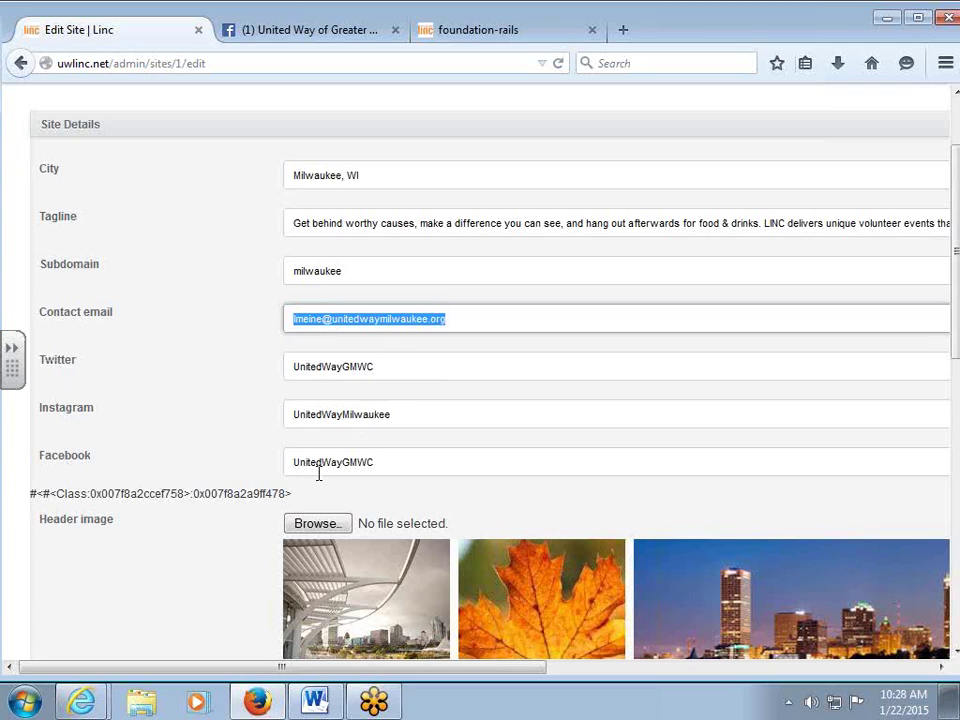
{"action": "double_click", "coordinate": [381, 463]}
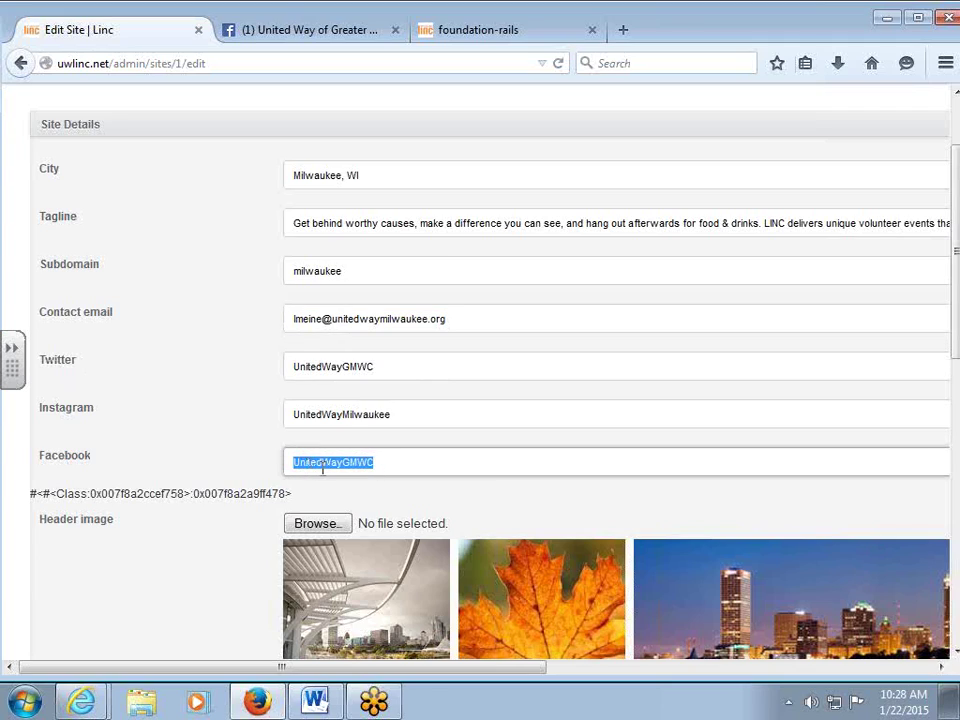
{"action": "left_click", "coordinate": [452, 469]}
{"action": "left_click", "coordinate": [310, 31]}
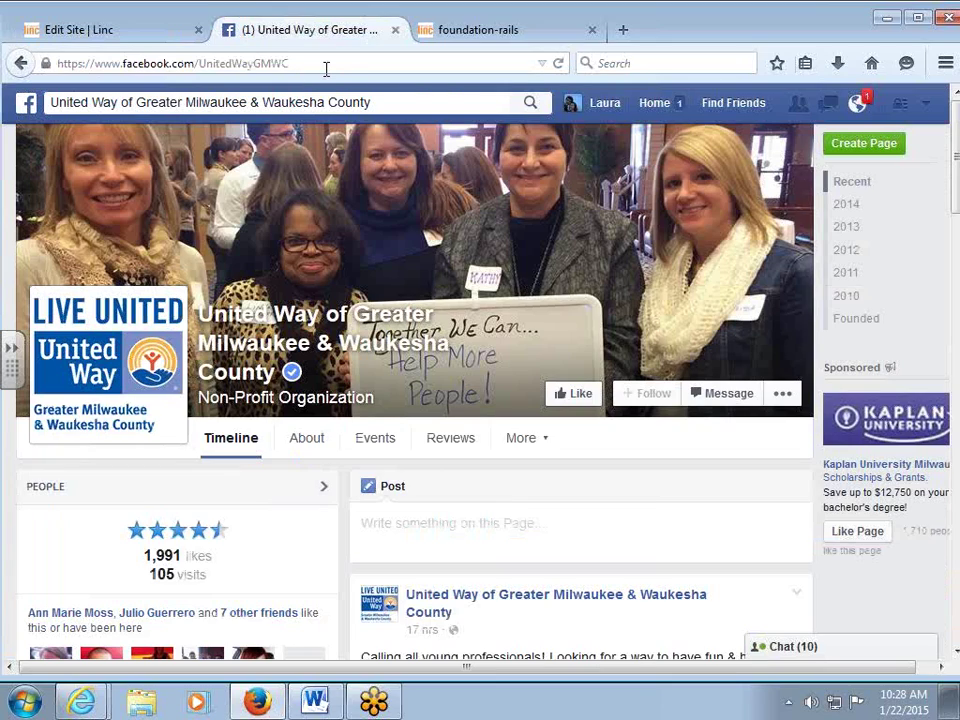
{"action": "left_click_drag", "start_coordinate": [321, 64], "coordinate": [203, 66]}
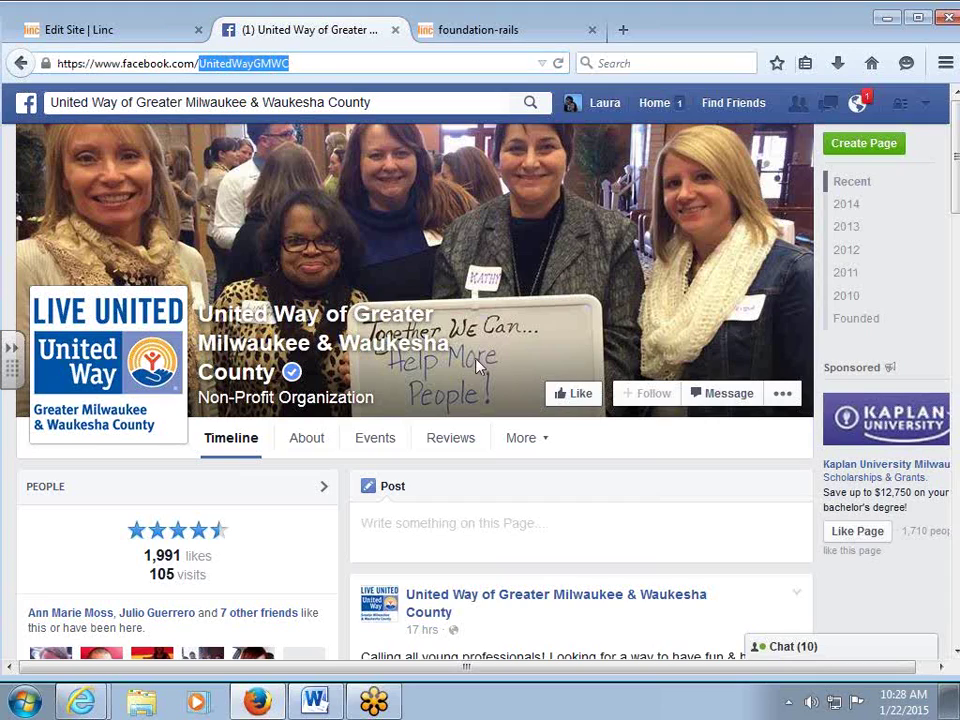
{"action": "left_click", "coordinate": [101, 30]}
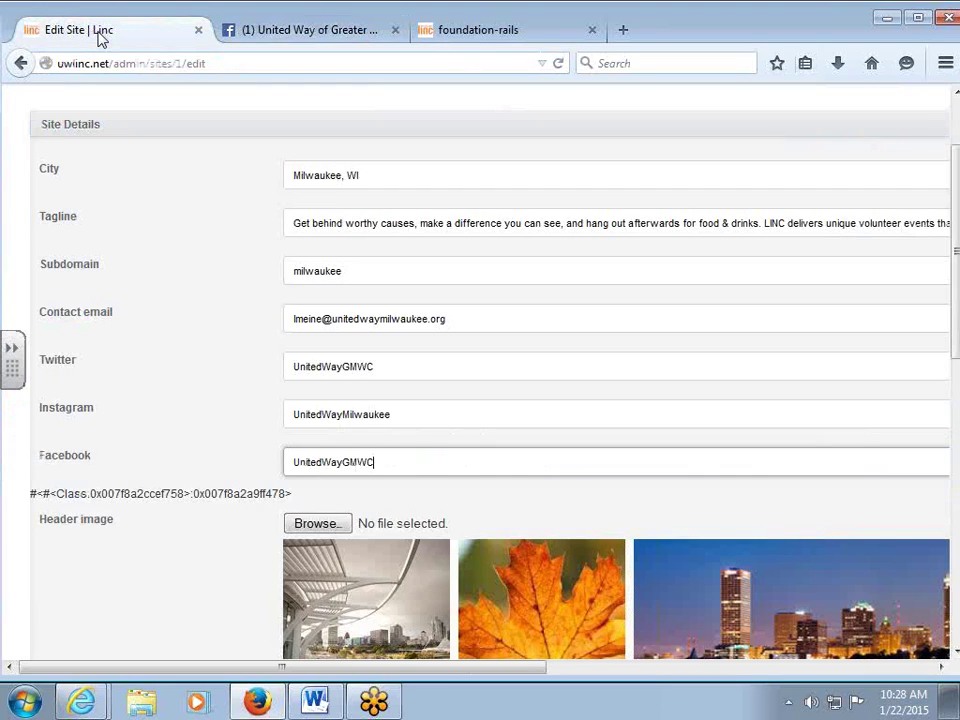
{"action": "key", "text": "shift+Tab"}
{"action": "scroll", "coordinate": [204, 392], "scroll_direction": "down", "scroll_amount": 4}
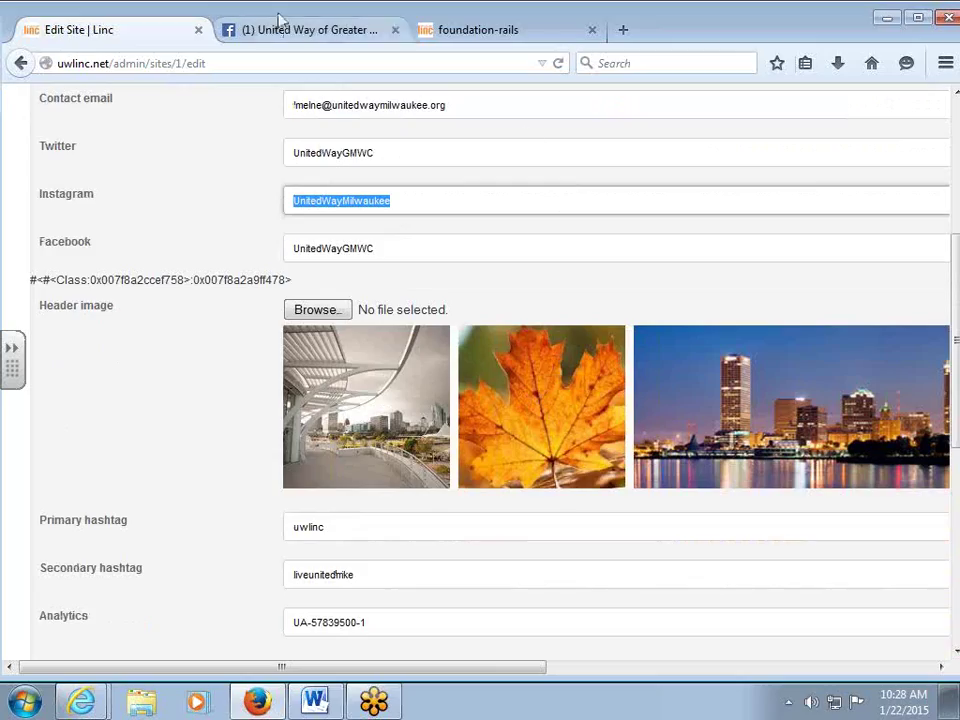
Scroll the public Milwaukee page back up to its 'It's a Do-Good Time' banner.
{"action": "scroll", "coordinate": [478, 262], "scroll_direction": "up", "scroll_amount": 15}
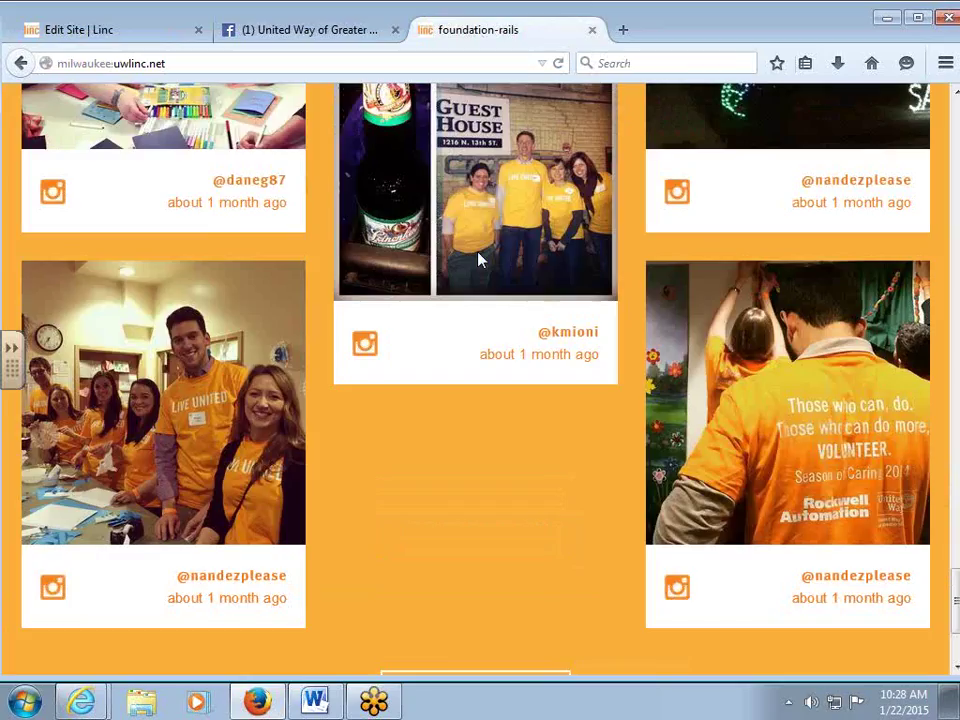
{"action": "scroll", "coordinate": [478, 260], "scroll_direction": "up", "scroll_amount": 15}
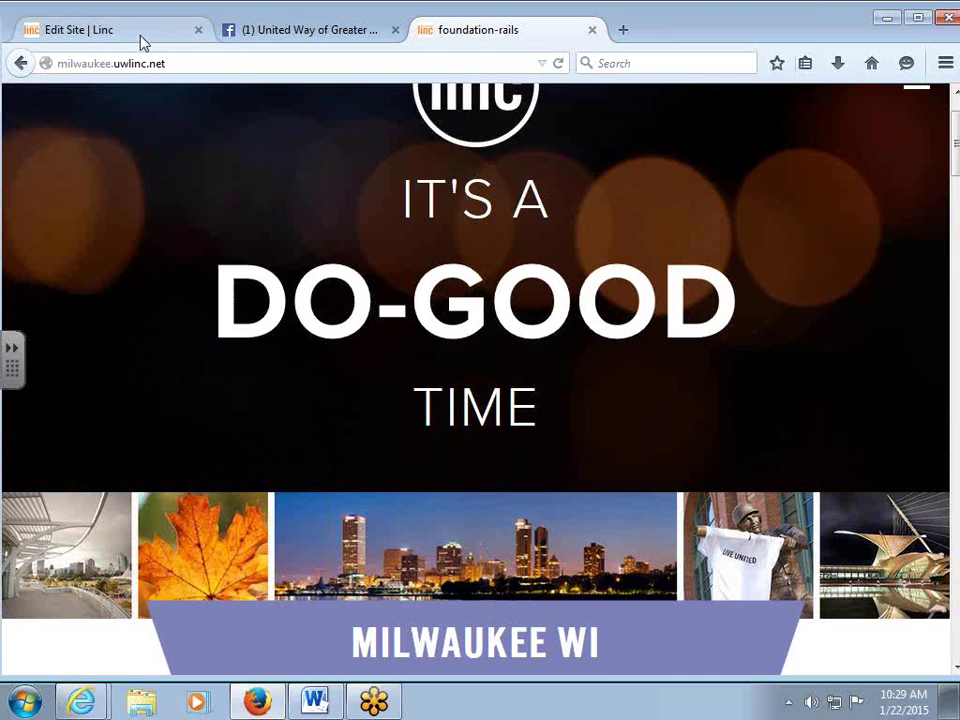
{"action": "left_click", "coordinate": [105, 28]}
{"action": "scroll", "coordinate": [210, 374], "scroll_direction": "down", "scroll_amount": 2}
{"action": "scroll", "coordinate": [210, 374], "scroll_direction": "down", "scroll_amount": 2}
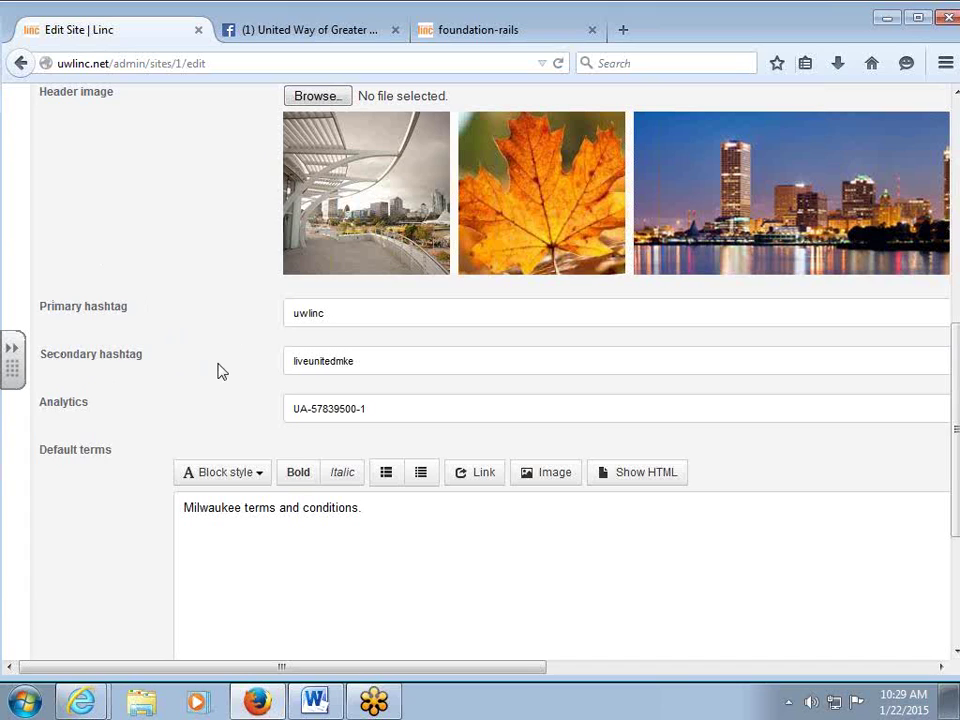
{"action": "left_click", "coordinate": [470, 40]}
{"action": "scroll", "coordinate": [519, 377], "scroll_direction": "down", "scroll_amount": 10}
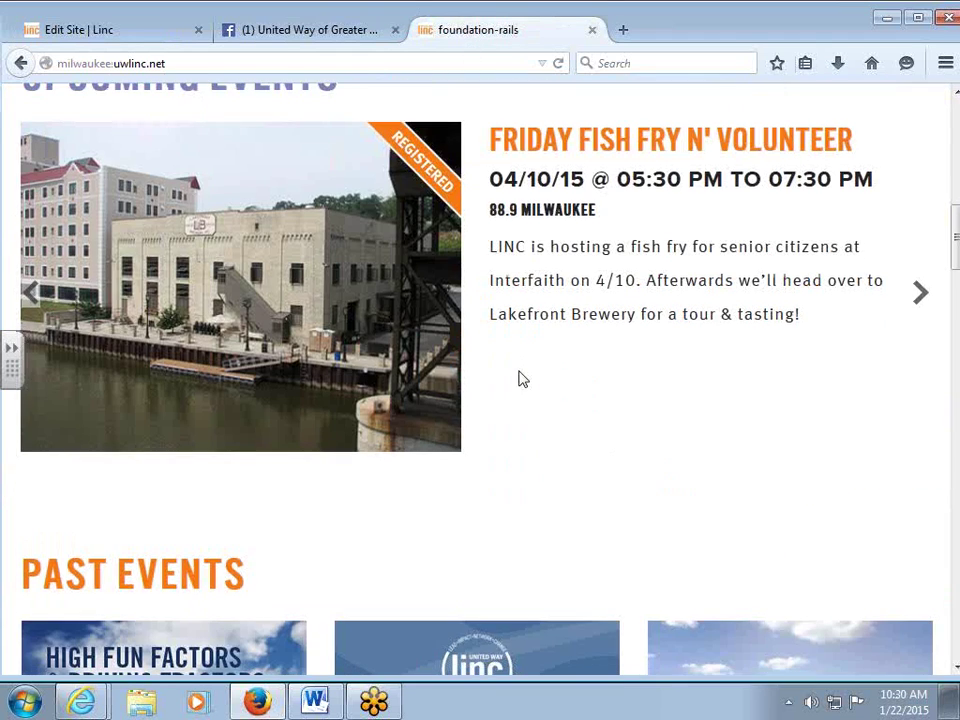
{"action": "scroll", "coordinate": [519, 378], "scroll_direction": "down", "scroll_amount": 5}
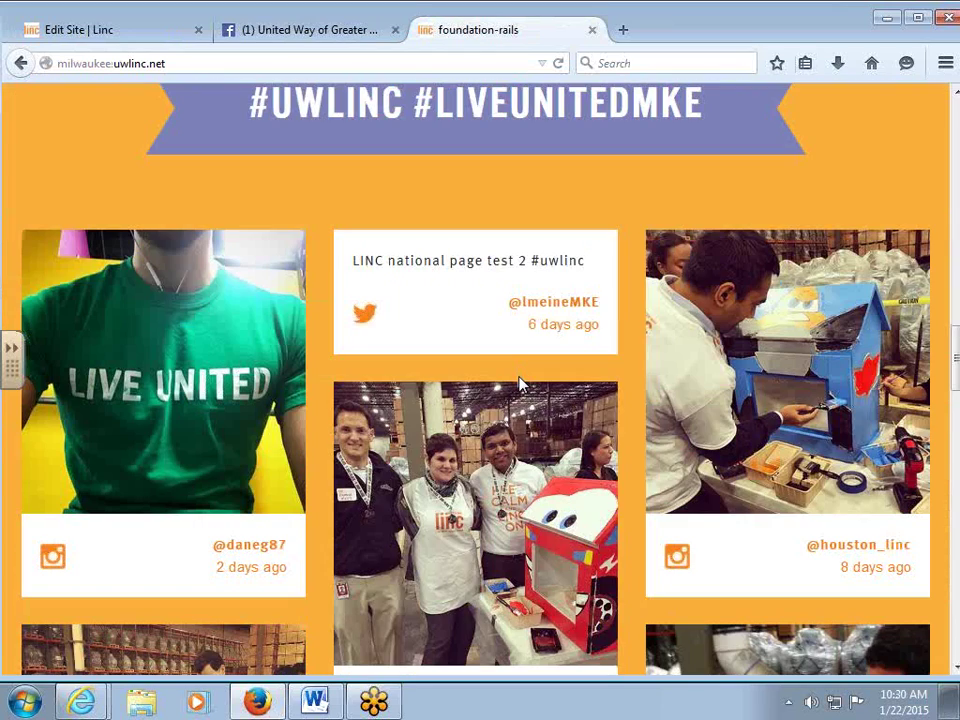
{"action": "scroll", "coordinate": [519, 385], "scroll_direction": "up", "scroll_amount": 3}
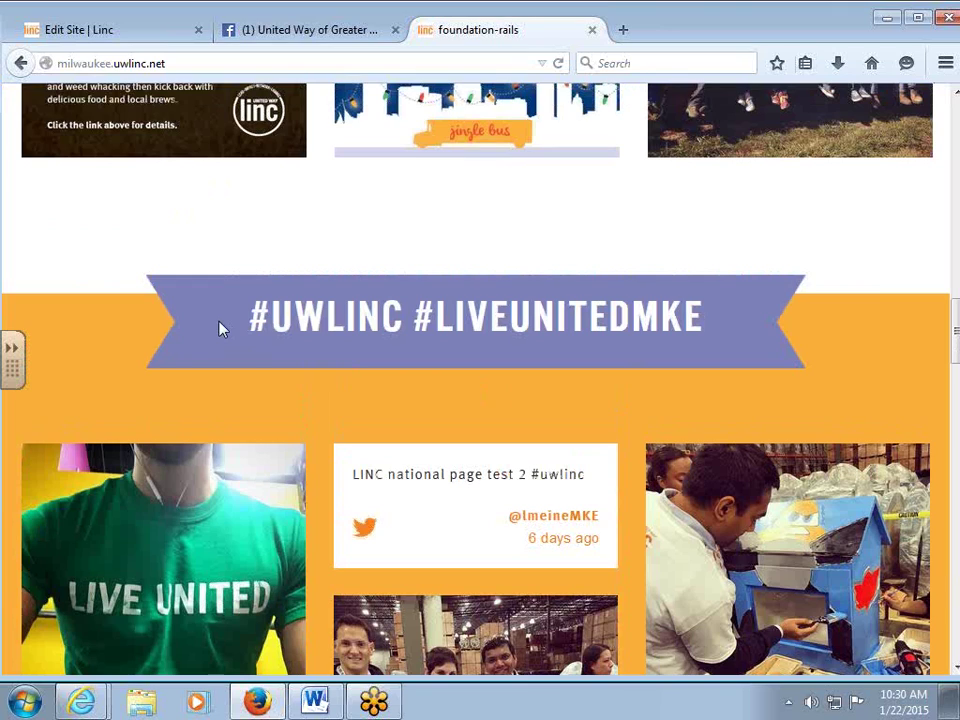
{"action": "scroll", "coordinate": [222, 330], "scroll_direction": "down", "scroll_amount": 6}
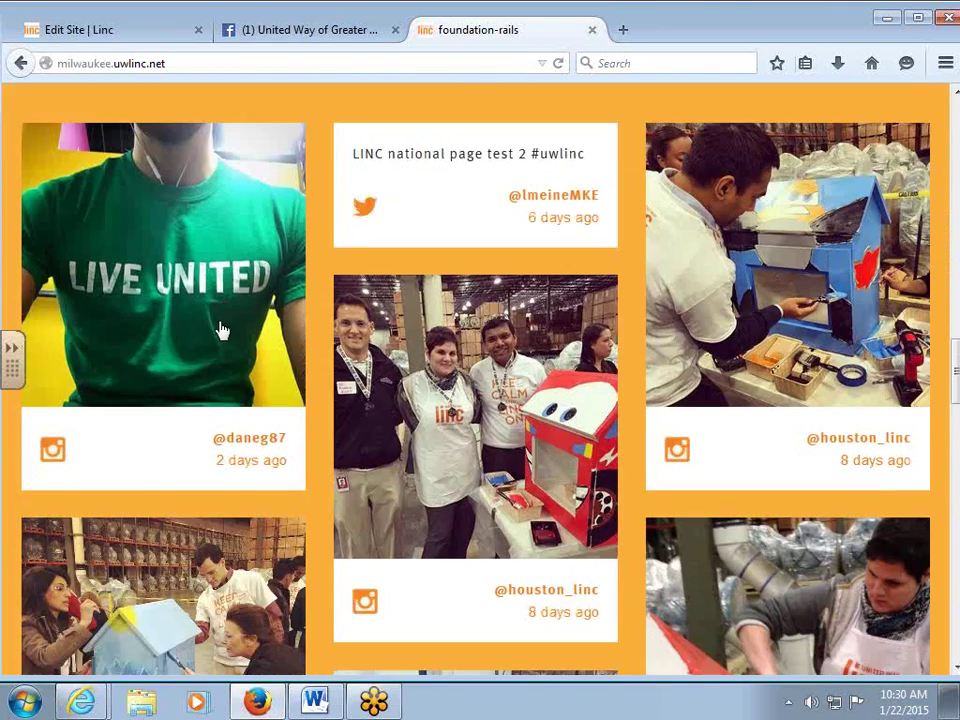
{"action": "scroll", "coordinate": [222, 330], "scroll_direction": "down", "scroll_amount": 3}
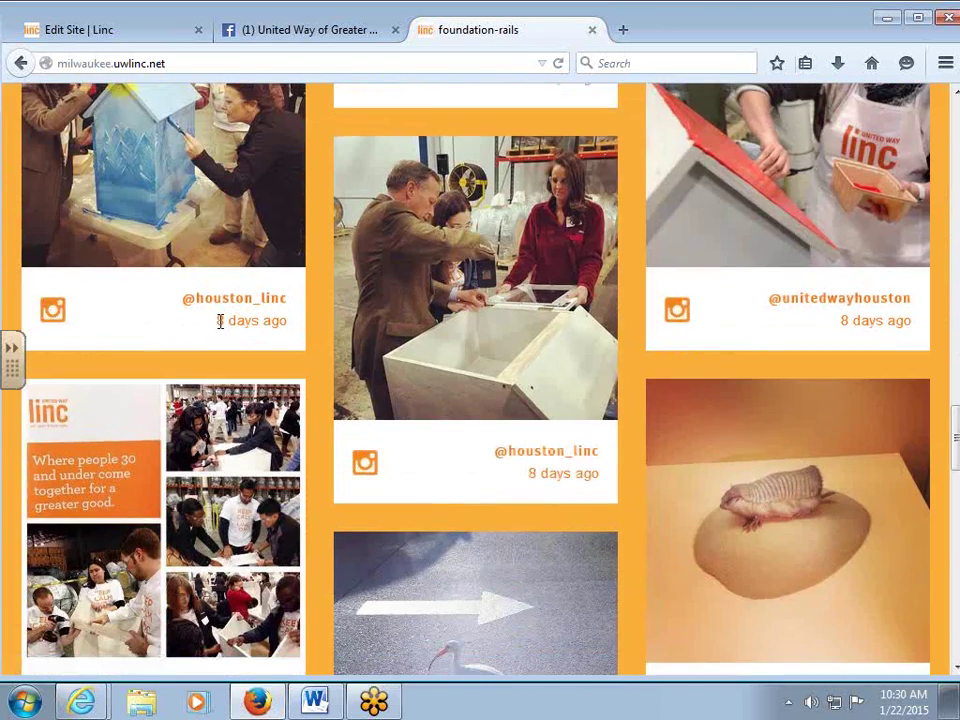
{"action": "scroll", "coordinate": [222, 330], "scroll_direction": "up", "scroll_amount": 9}
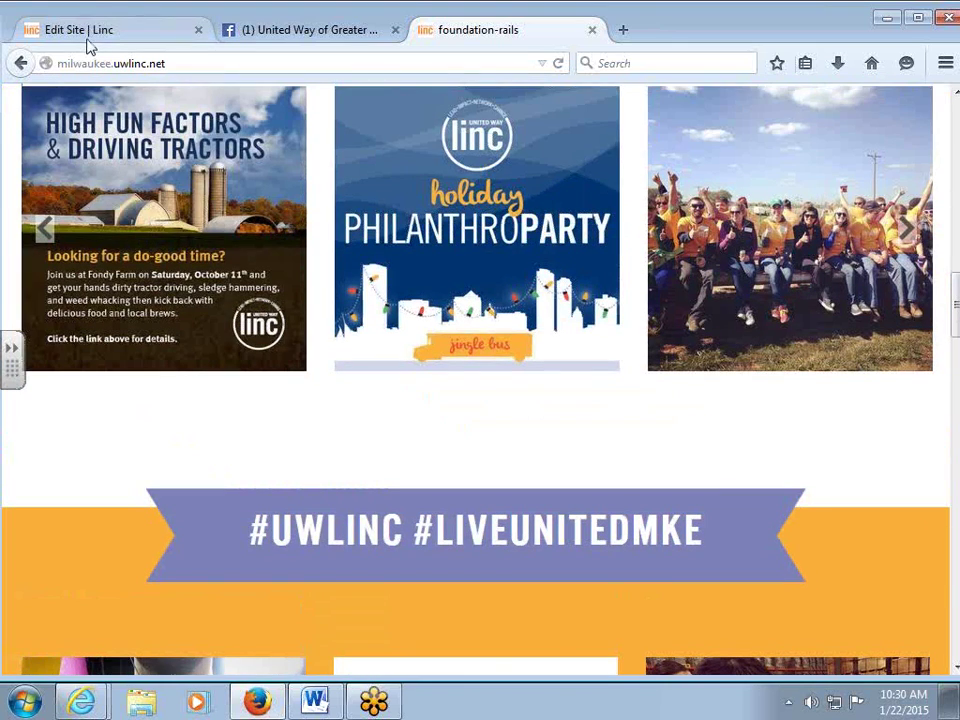
{"action": "left_click", "coordinate": [88, 40]}
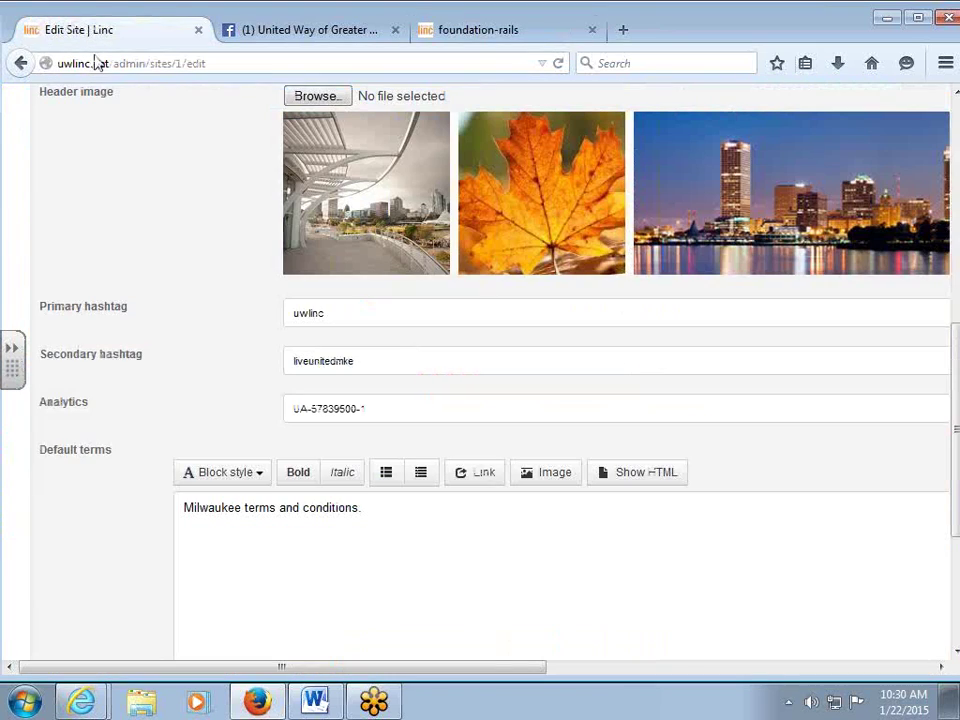
{"action": "scroll", "coordinate": [130, 360], "scroll_direction": "down", "scroll_amount": 2}
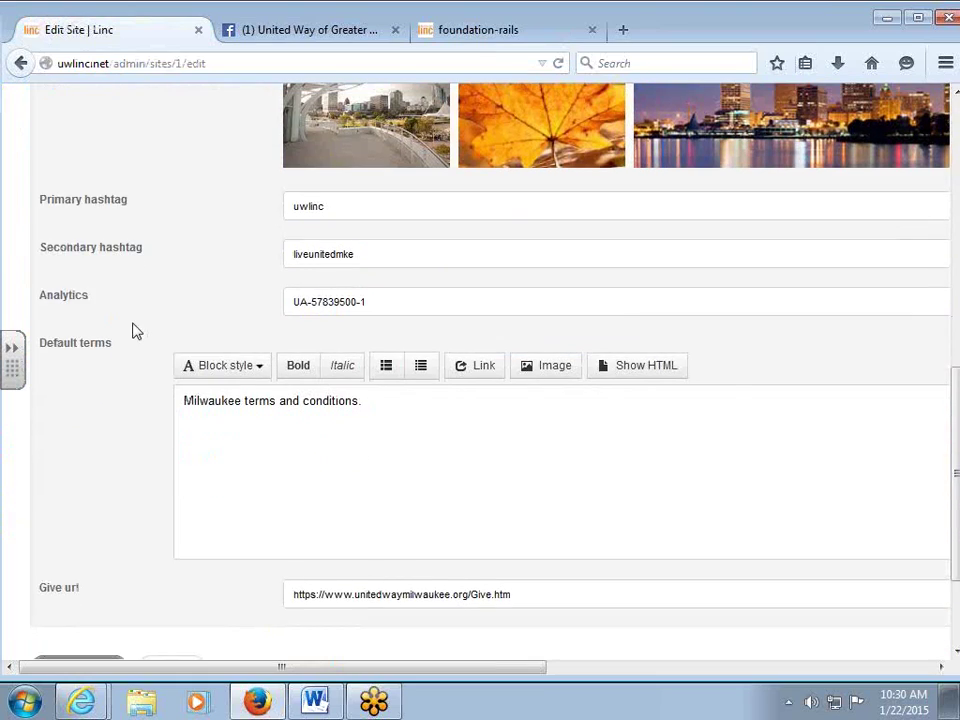
{"action": "left_click_drag", "start_coordinate": [34, 291], "coordinate": [26, 289]}
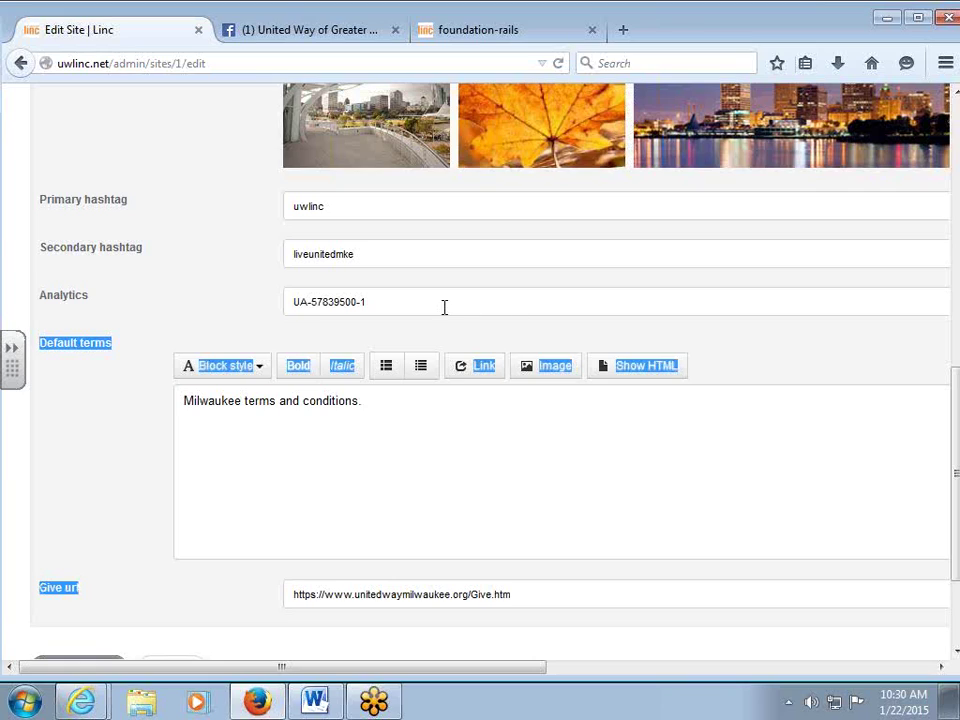
{"action": "left_click", "coordinate": [387, 295]}
{"action": "left_click_drag", "start_coordinate": [378, 300], "coordinate": [288, 301]}
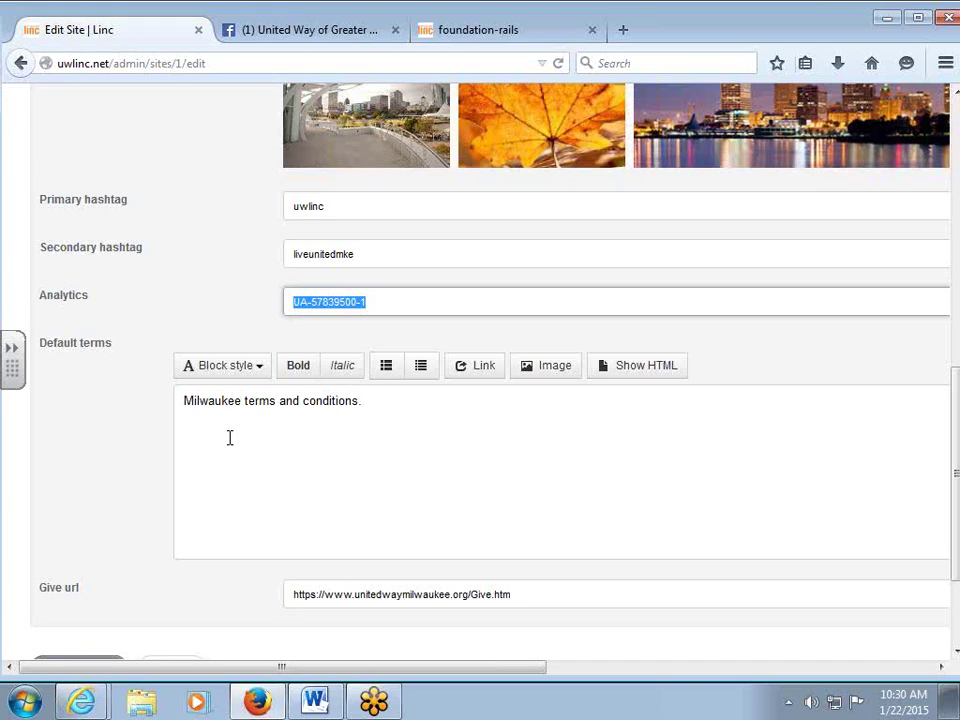
{"action": "left_click_drag", "start_coordinate": [371, 304], "coordinate": [283, 309]}
Look at the Default terms field and its block style list in the edit form.
{"action": "left_click", "coordinate": [306, 418]}
{"action": "scroll", "coordinate": [404, 436], "scroll_direction": "down", "scroll_amount": 3}
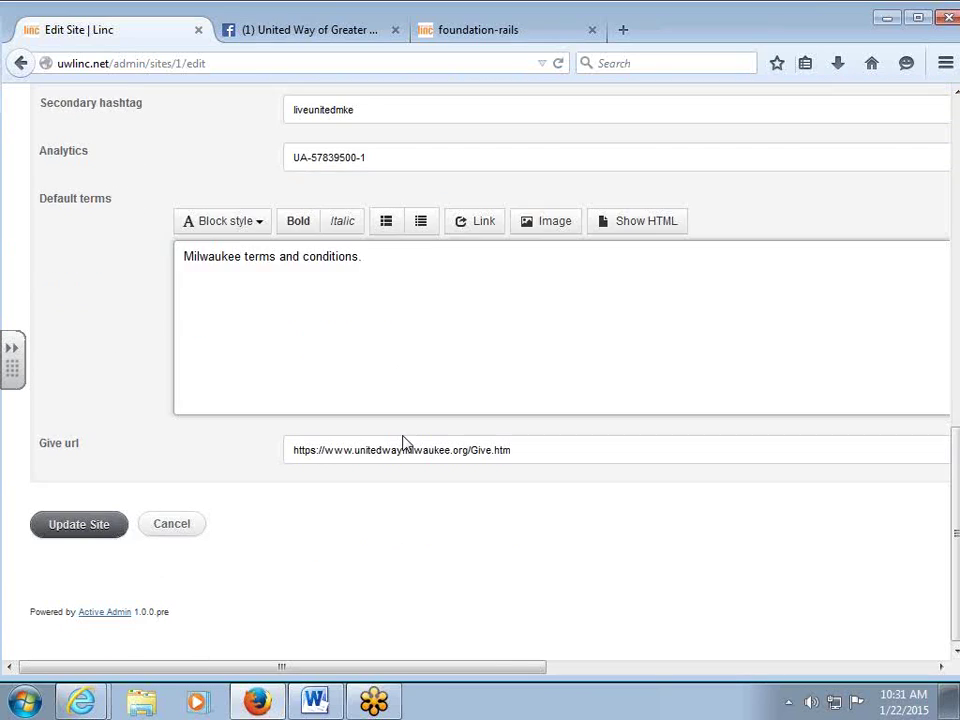
{"action": "left_click", "coordinate": [218, 218]}
{"action": "left_click", "coordinate": [170, 256]}
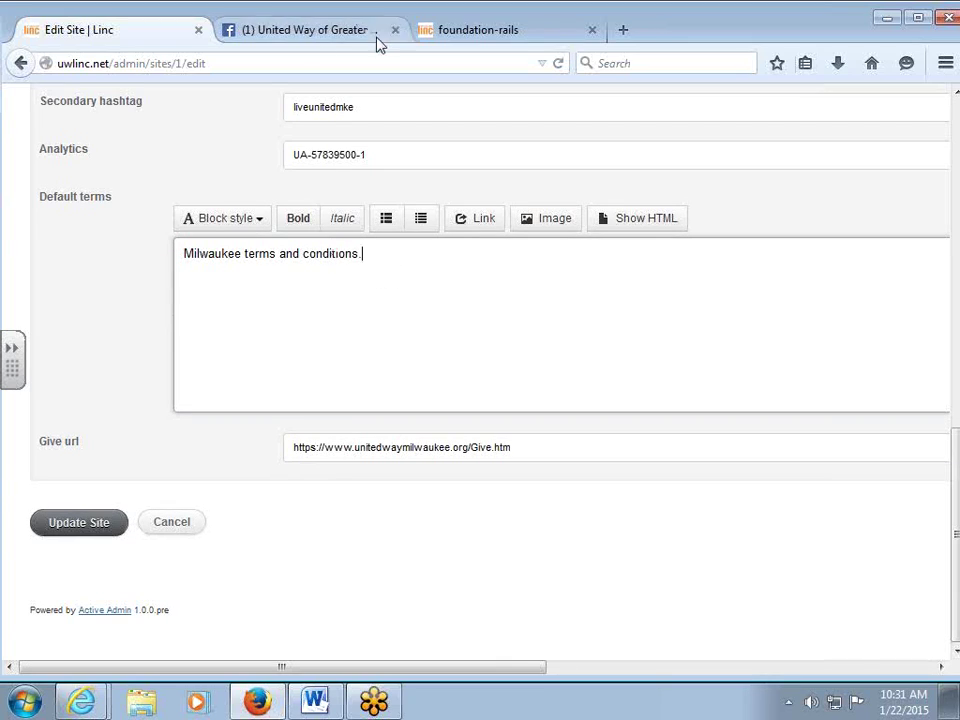
Log out of the public Milwaukee LINC site from its navigation menu.
{"action": "left_click", "coordinate": [472, 31]}
{"action": "scroll", "coordinate": [652, 345], "scroll_direction": "up", "scroll_amount": 10}
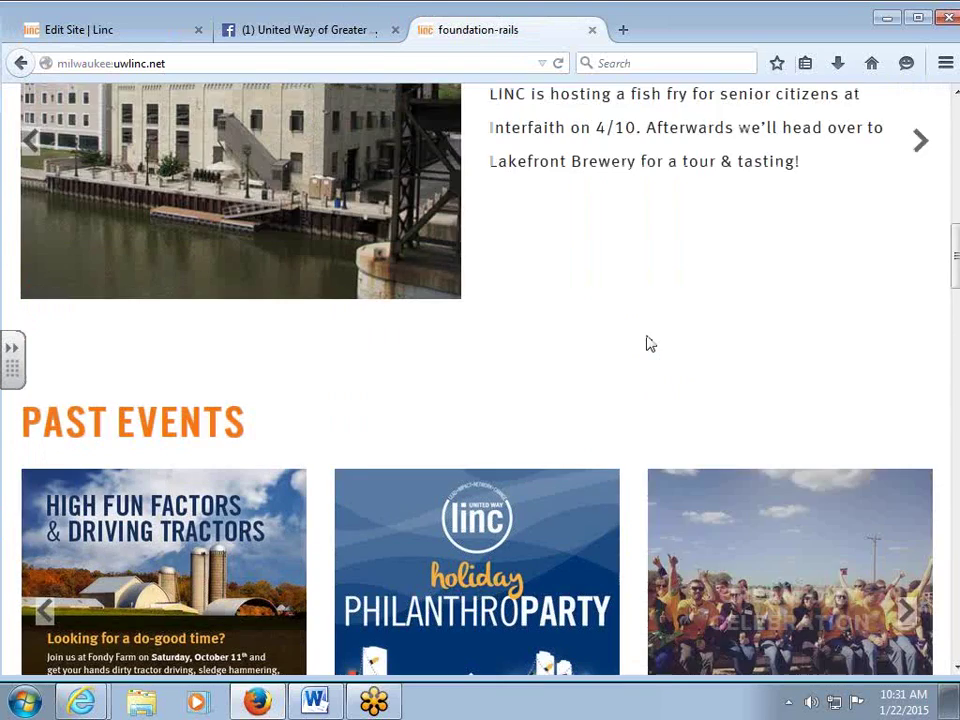
{"action": "scroll", "coordinate": [648, 347], "scroll_direction": "up", "scroll_amount": 3}
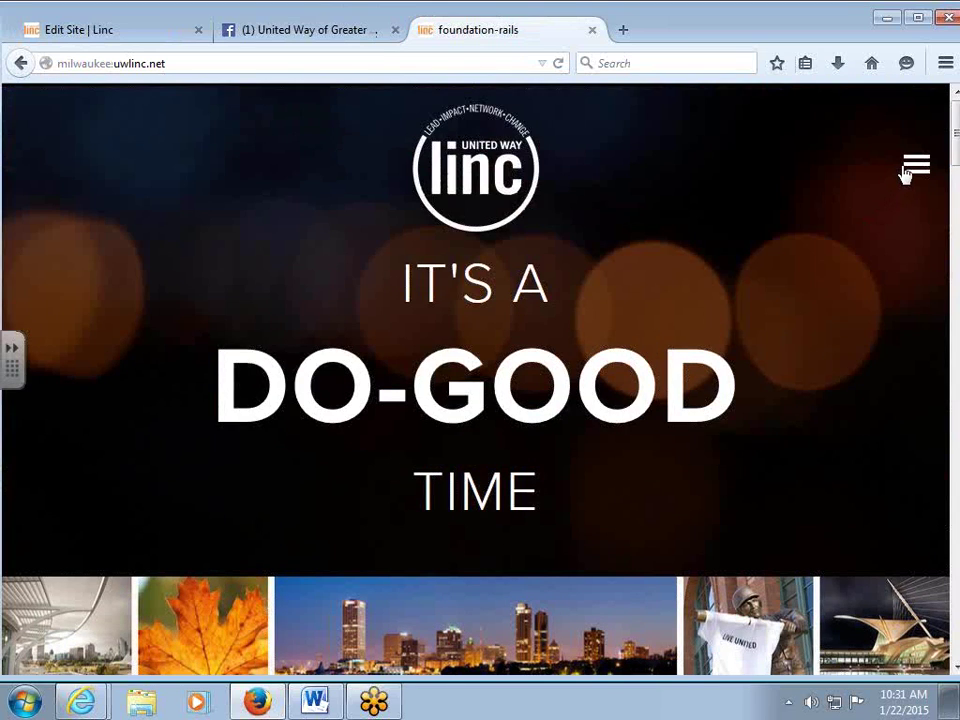
{"action": "left_click", "coordinate": [914, 167]}
{"action": "left_click", "coordinate": [828, 185]}
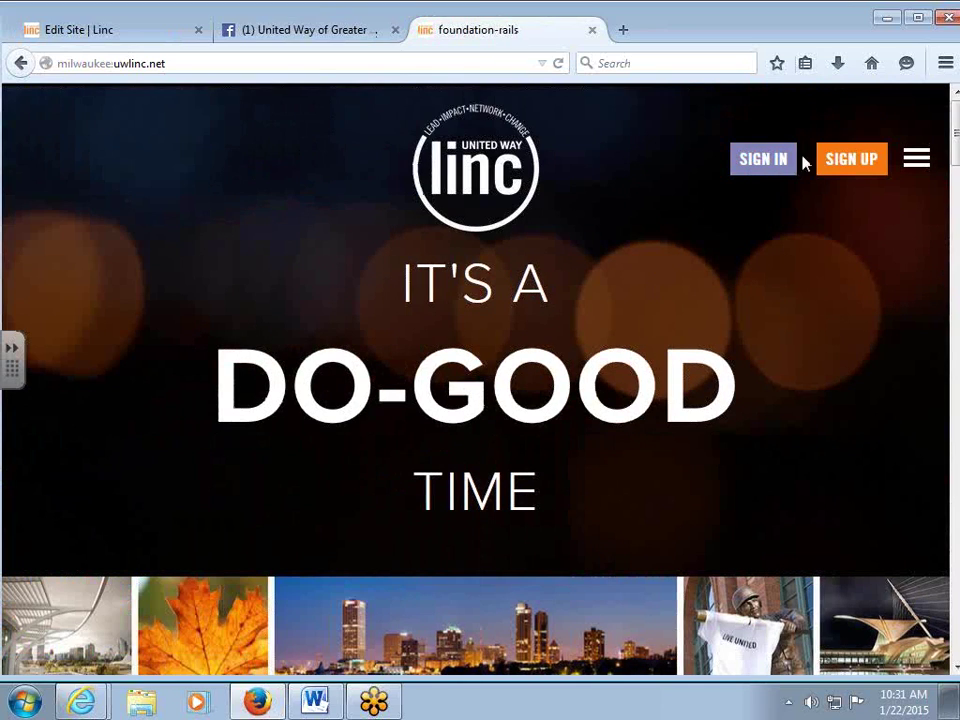
Confirm the Sign Up form shows 'Milwaukee terms and conditions', then close it and return to Edit Site.
{"action": "left_click", "coordinate": [846, 158]}
{"action": "scroll", "coordinate": [677, 433], "scroll_direction": "down", "scroll_amount": 5}
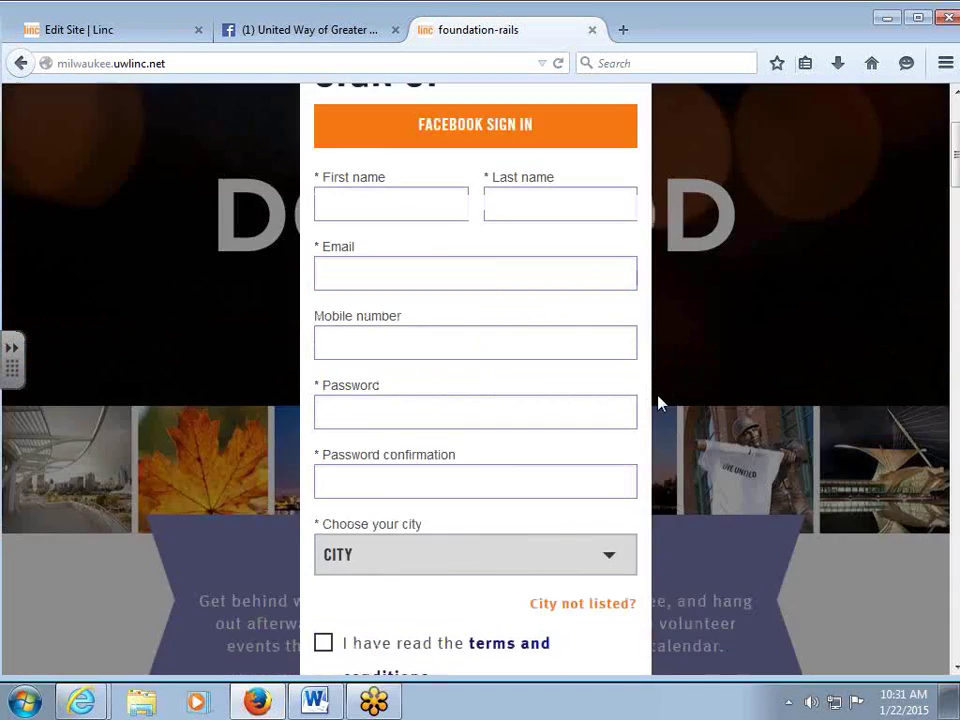
{"action": "scroll", "coordinate": [514, 506], "scroll_direction": "down", "scroll_amount": 2}
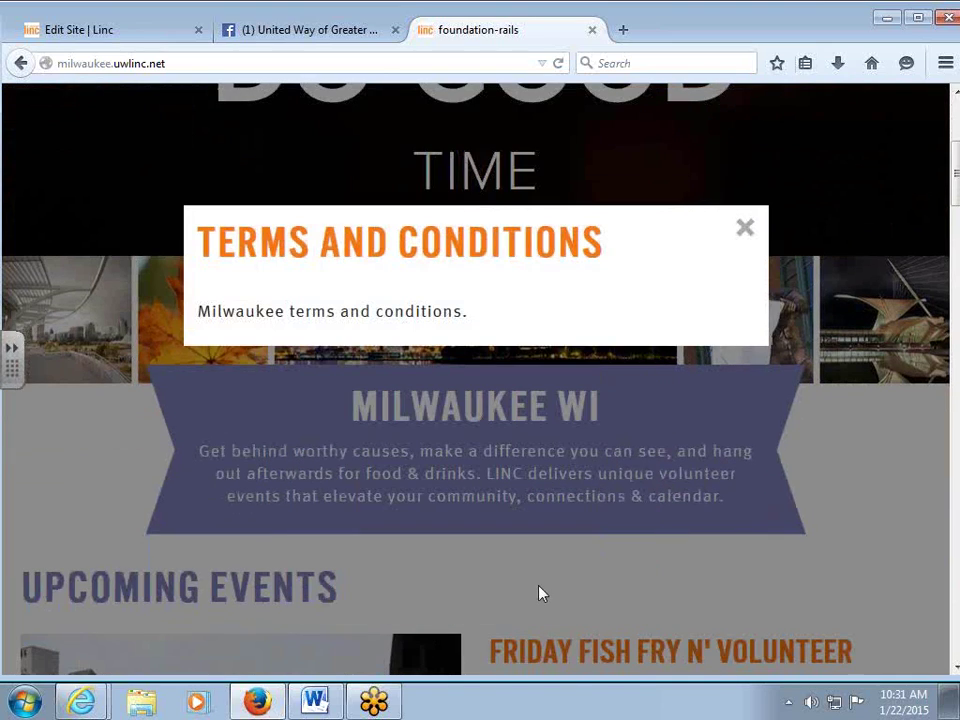
{"action": "left_click", "coordinate": [747, 230]}
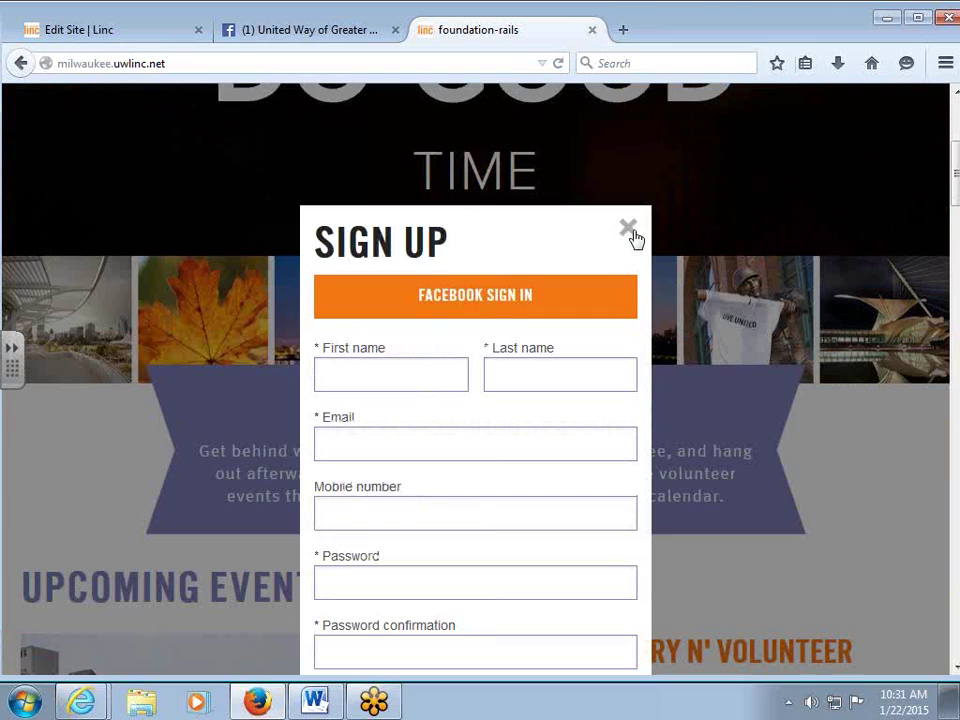
{"action": "left_click", "coordinate": [628, 230]}
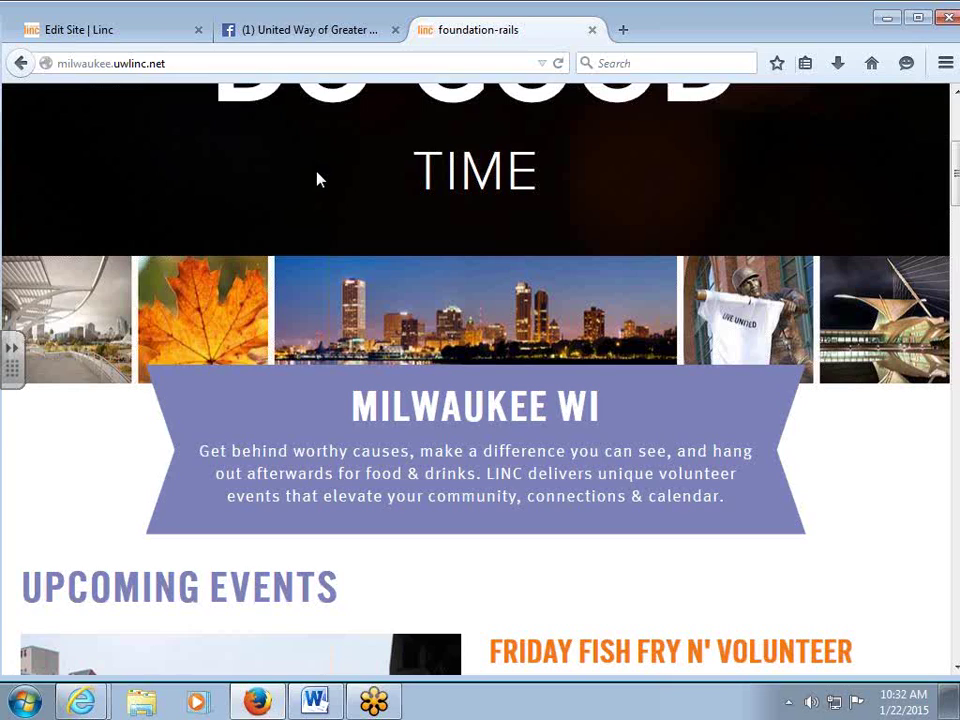
{"action": "left_click", "coordinate": [127, 34]}
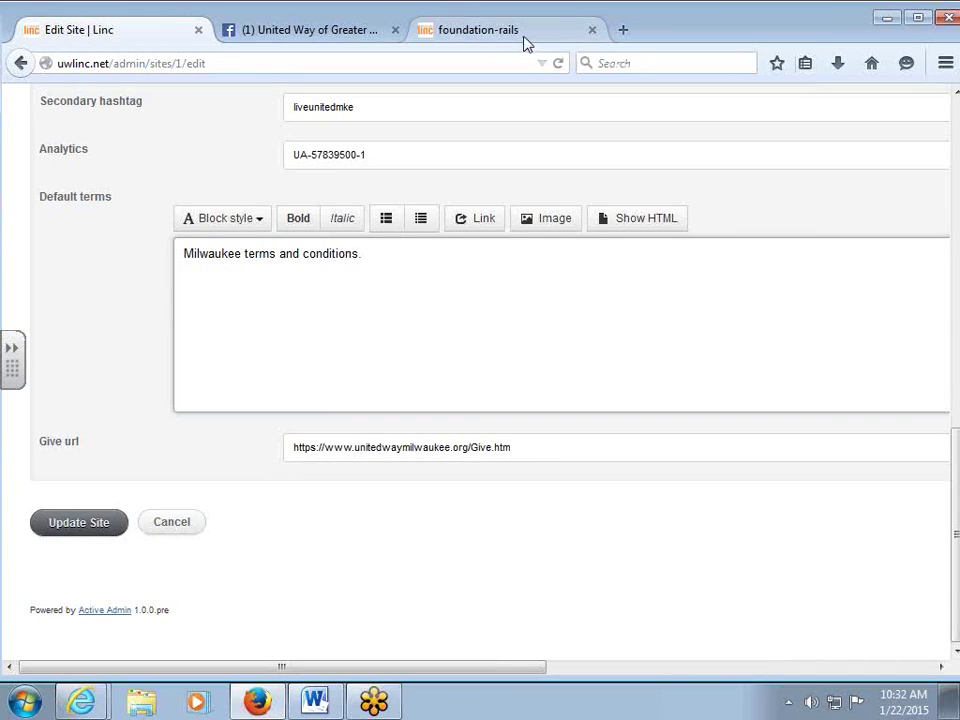
Scroll the public Milwaukee page once more, then save the site settings with Update Site.
{"action": "left_click", "coordinate": [526, 38]}
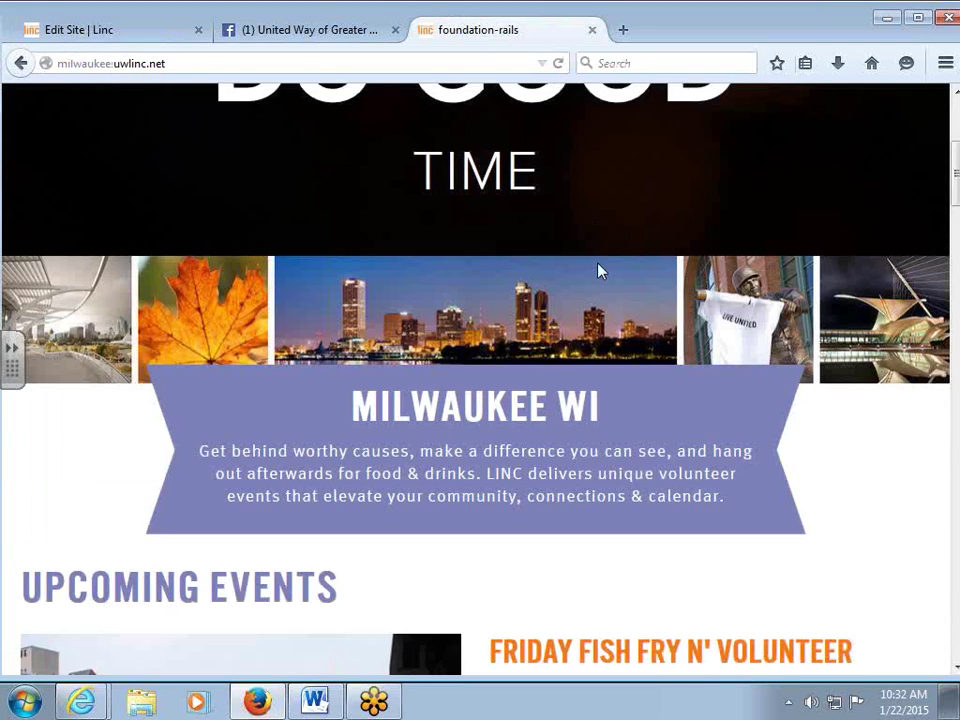
{"action": "scroll", "coordinate": [598, 272], "scroll_direction": "down", "scroll_amount": 10}
{"action": "scroll", "coordinate": [604, 270], "scroll_direction": "down", "scroll_amount": 5}
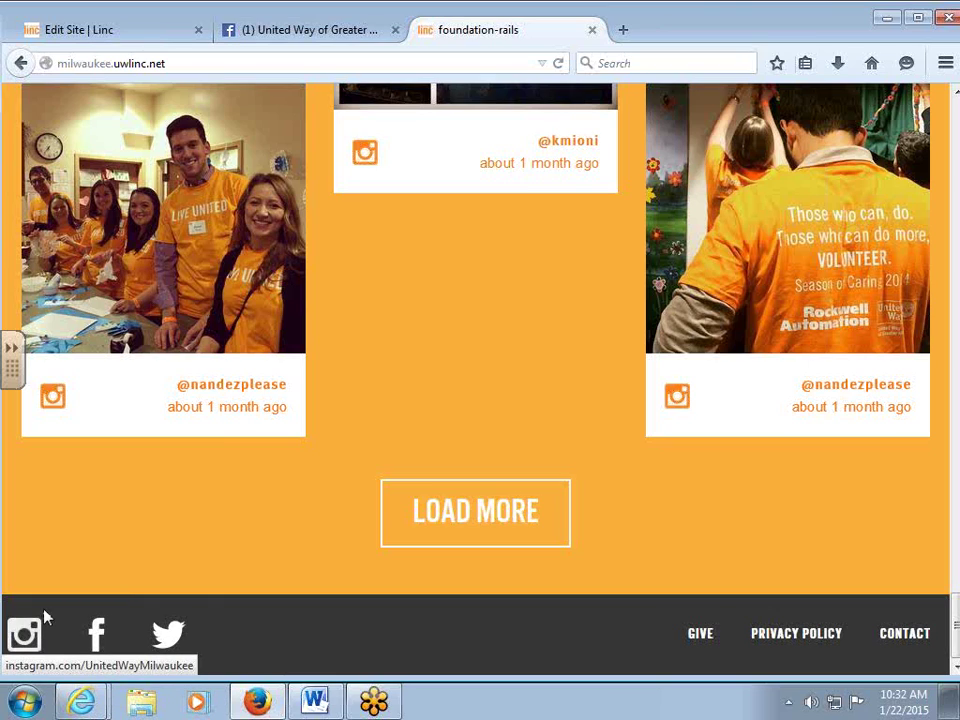
{"action": "left_click", "coordinate": [108, 33]}
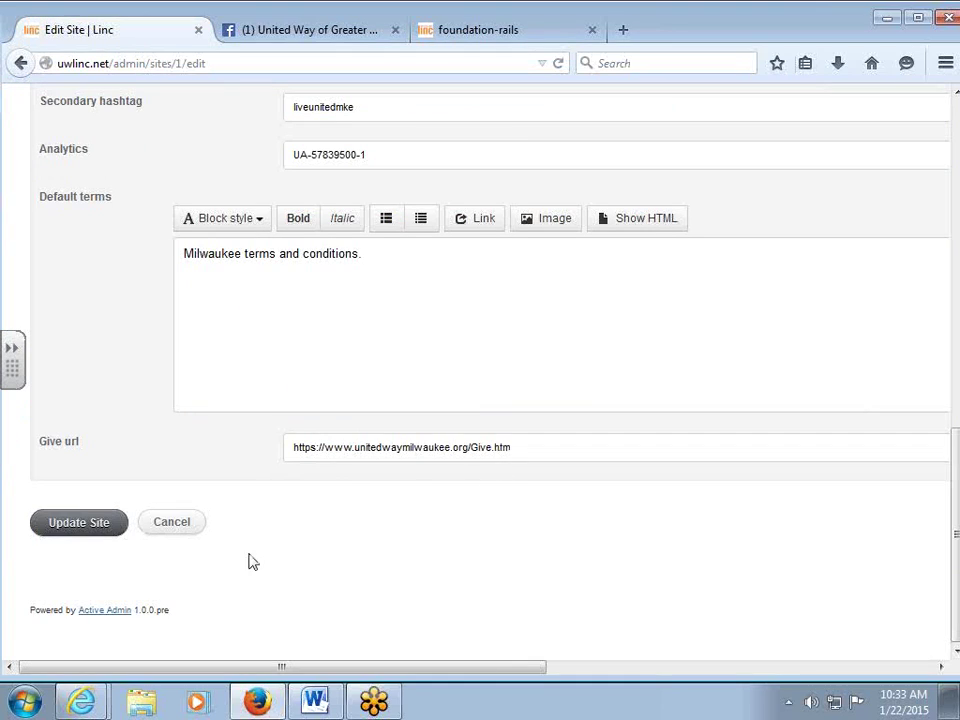
{"action": "left_click", "coordinate": [71, 526]}
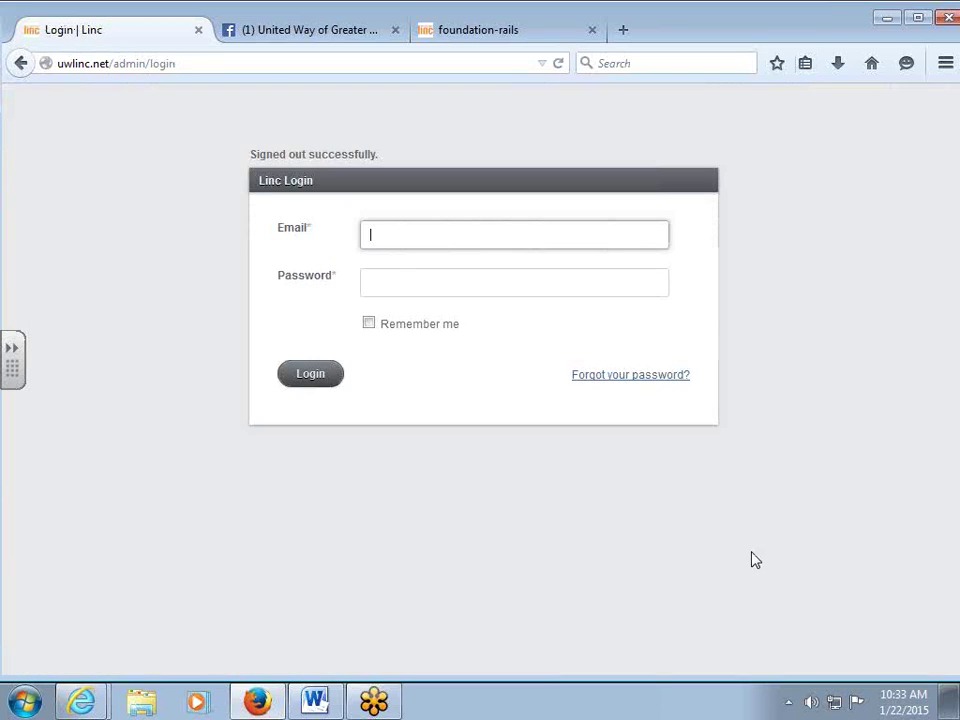
Log back into admin with the saved e-mail and the password, then open the Events list.
{"action": "left_click", "coordinate": [396, 240]}
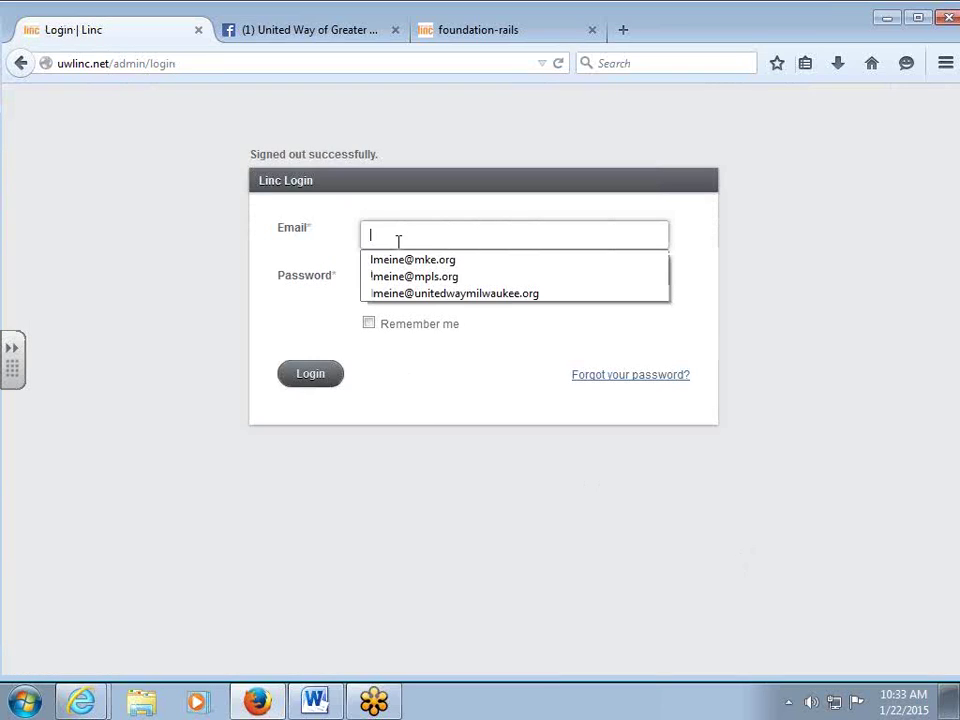
{"action": "left_click", "coordinate": [400, 259]}
{"action": "left_click", "coordinate": [393, 283]}
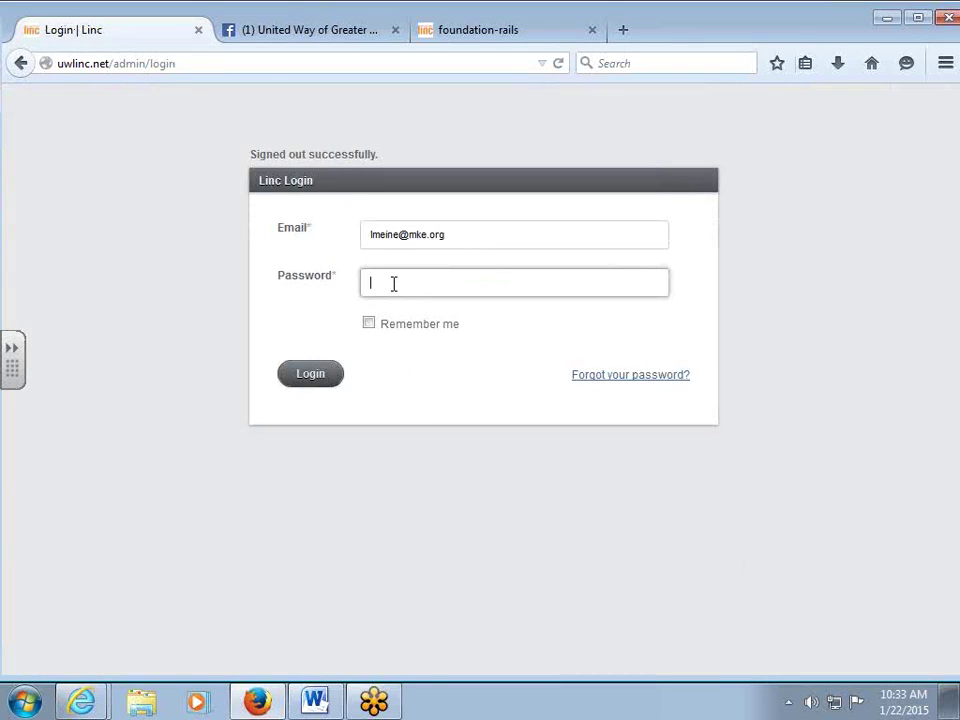
{"action": "type", "text": "•••••••••"}
{"action": "left_click", "coordinate": [317, 379]}
{"action": "left_click", "coordinate": [400, 92]}
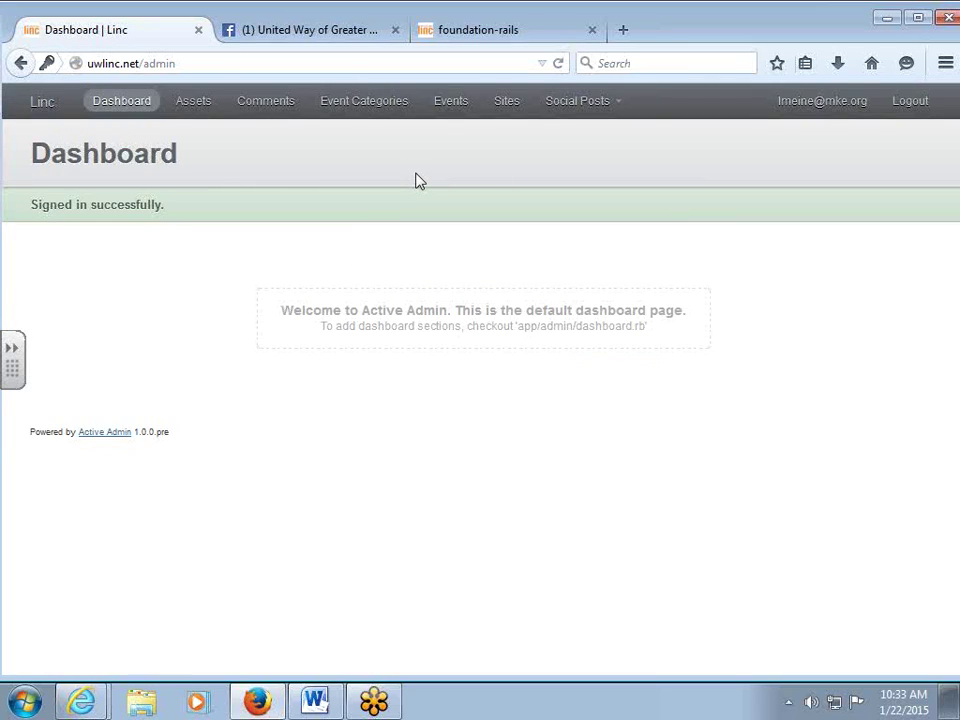
{"action": "left_click", "coordinate": [450, 100]}
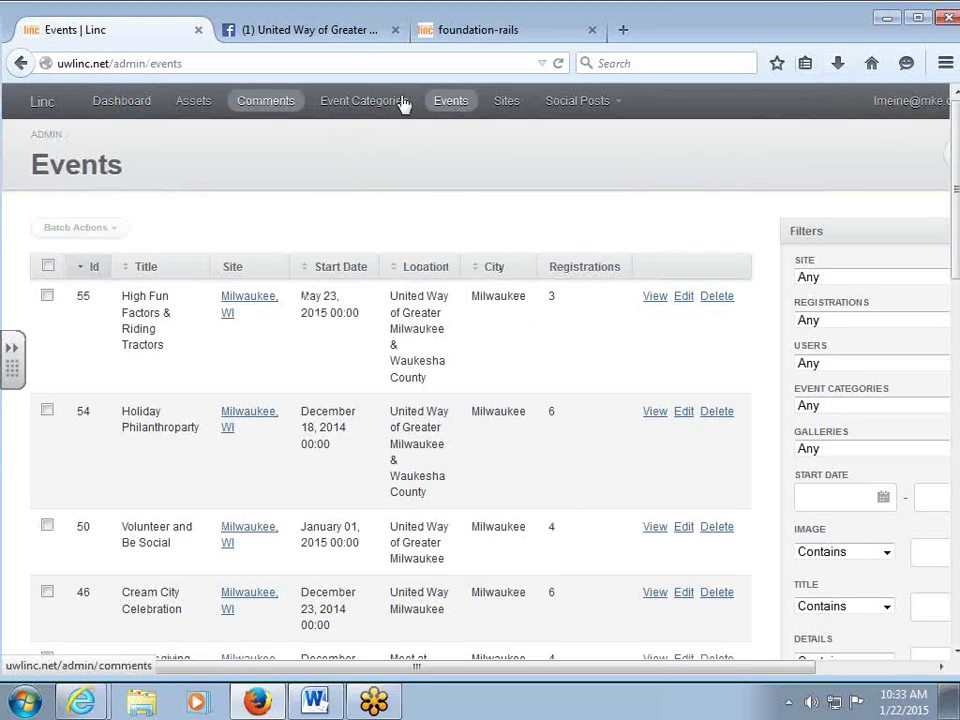
Scroll through the Milwaukee site's (id 1) edit form settings, then go to the Events list.
{"action": "left_click", "coordinate": [508, 102]}
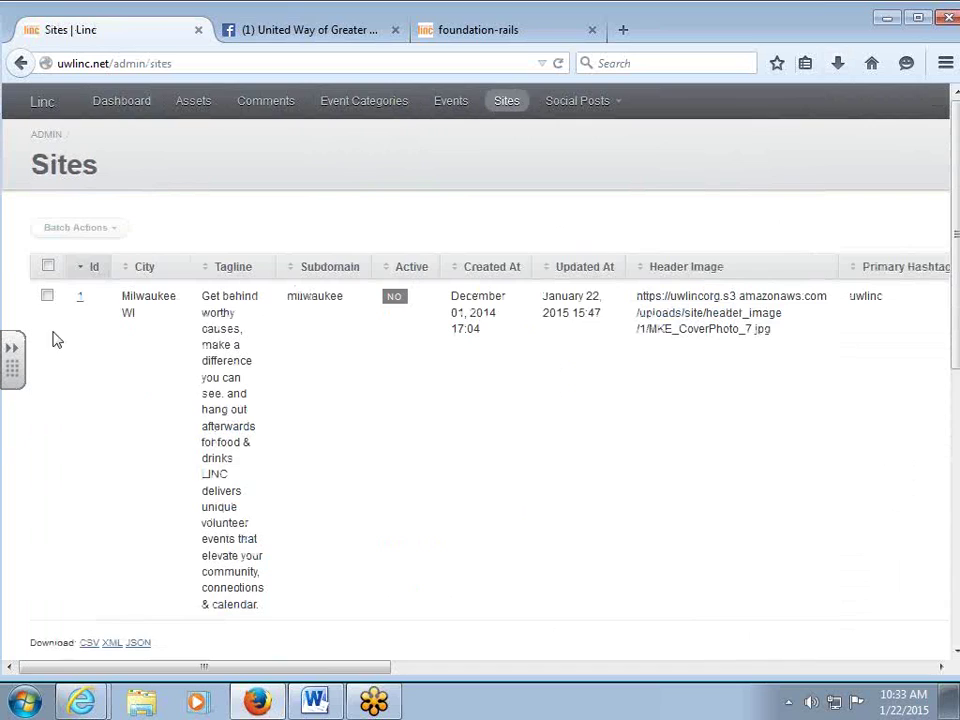
{"action": "left_click", "coordinate": [80, 299]}
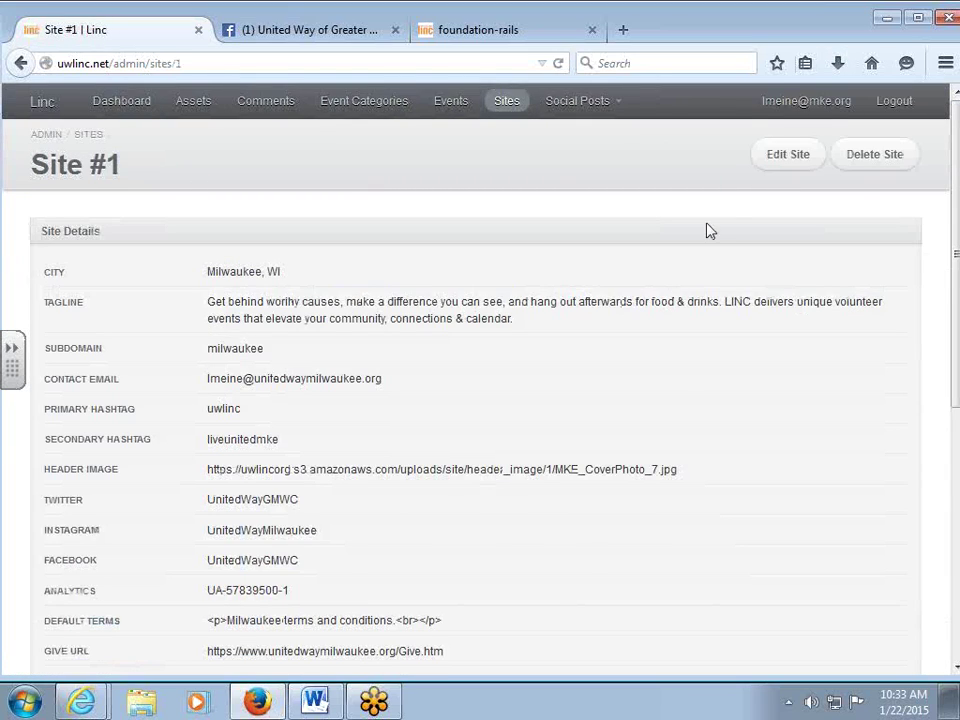
{"action": "left_click", "coordinate": [762, 162]}
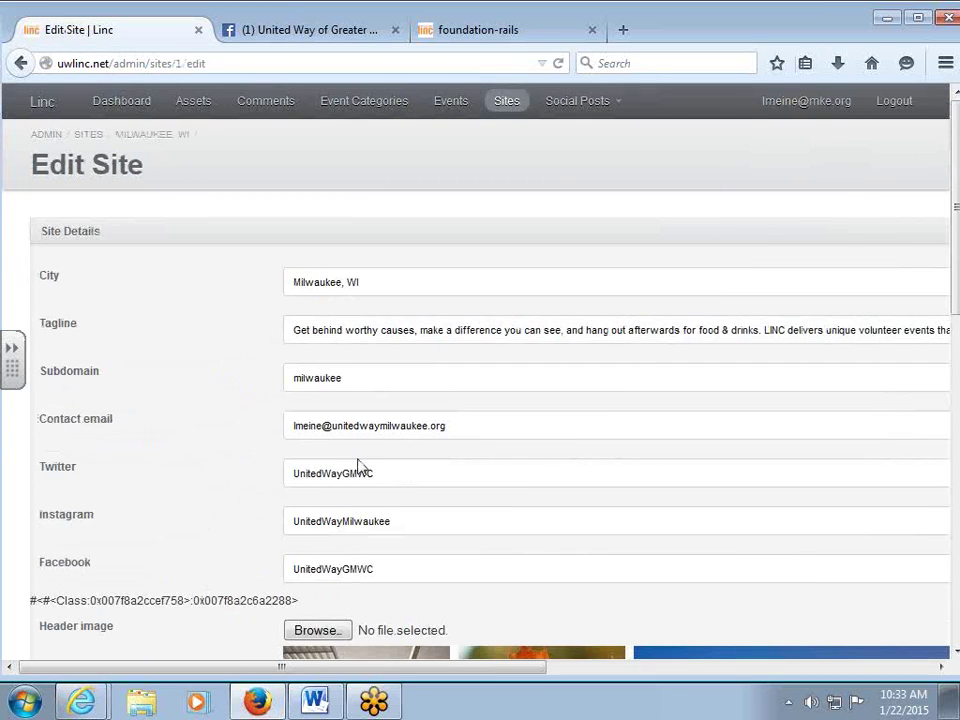
{"action": "scroll", "coordinate": [360, 469], "scroll_direction": "down", "scroll_amount": 8}
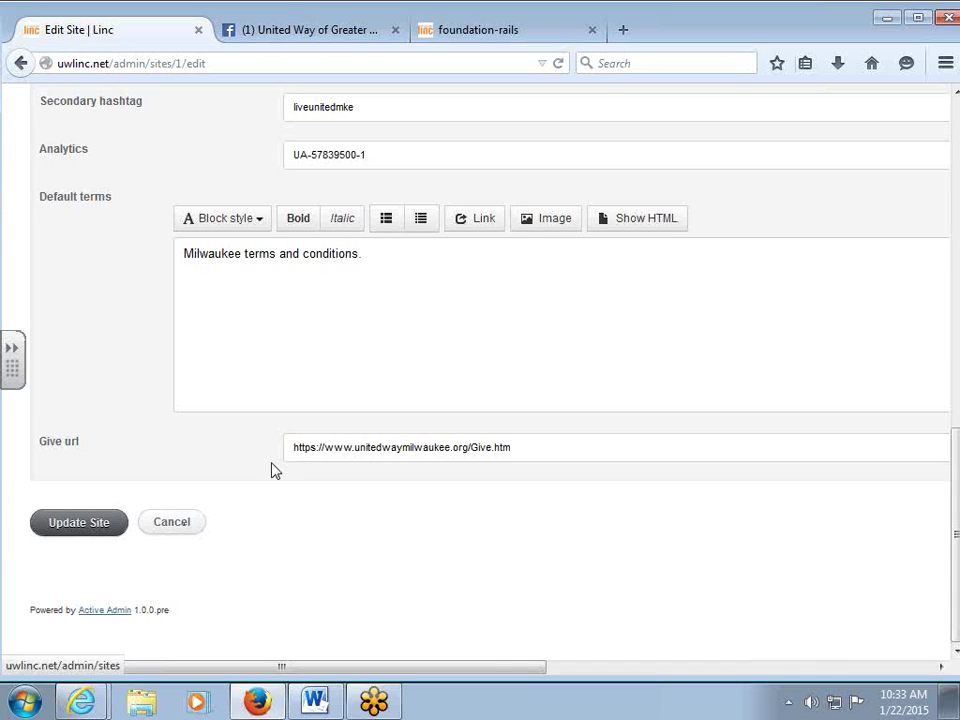
{"action": "scroll", "coordinate": [274, 470], "scroll_direction": "up", "scroll_amount": 10}
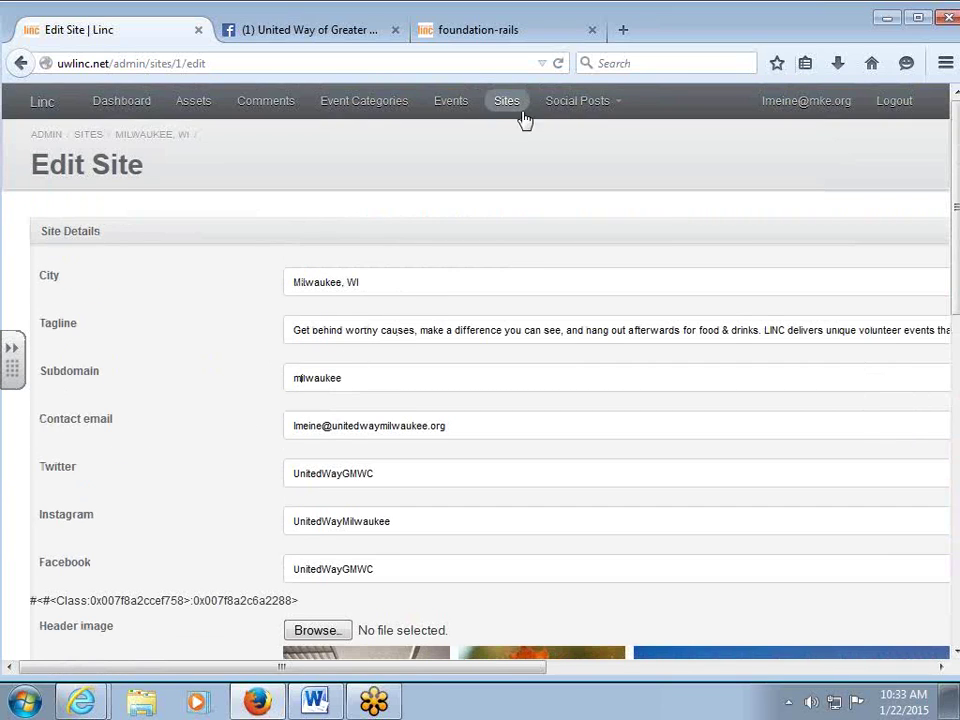
{"action": "left_click", "coordinate": [451, 101]}
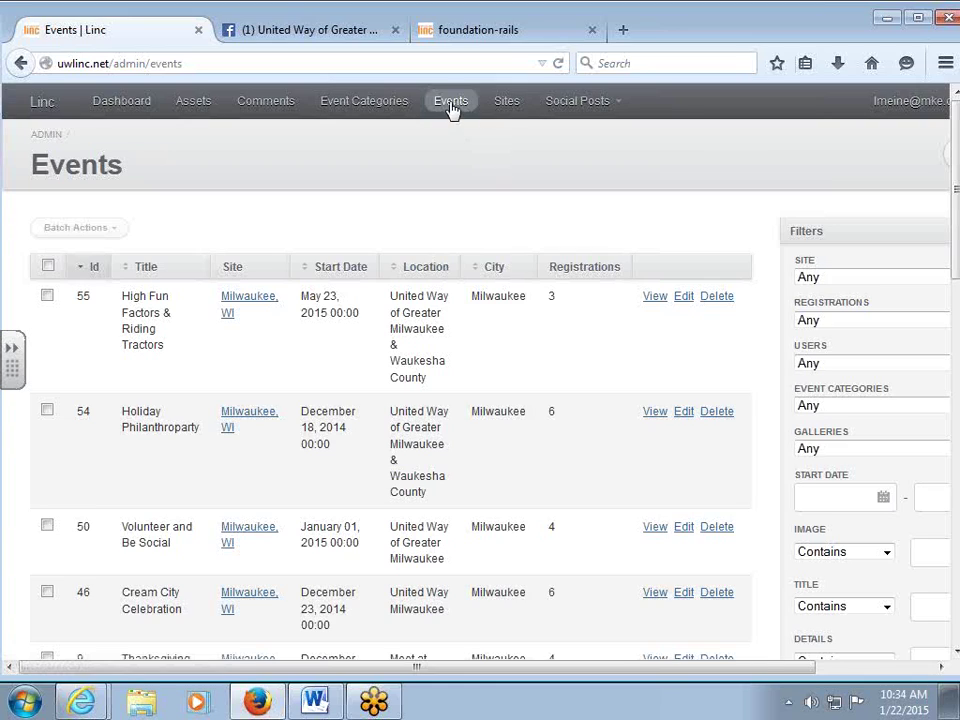
Scroll the Events list sideways to reach New Event and open an empty event form.
{"action": "scroll", "coordinate": [462, 238], "scroll_direction": "down", "scroll_amount": 2}
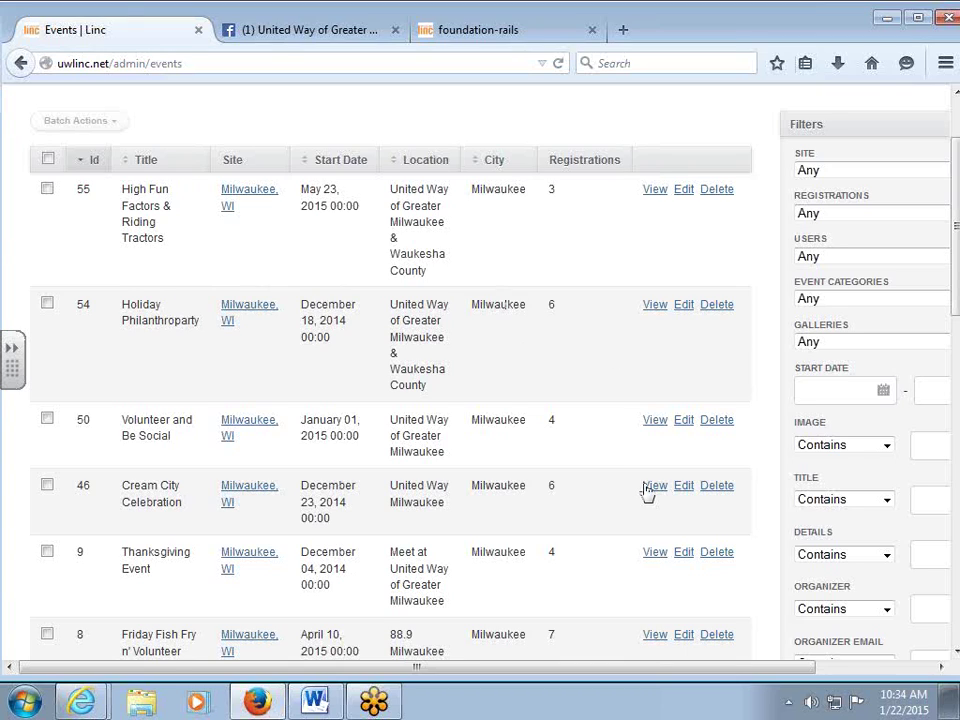
{"action": "scroll", "coordinate": [645, 490], "scroll_direction": "up", "scroll_amount": 2}
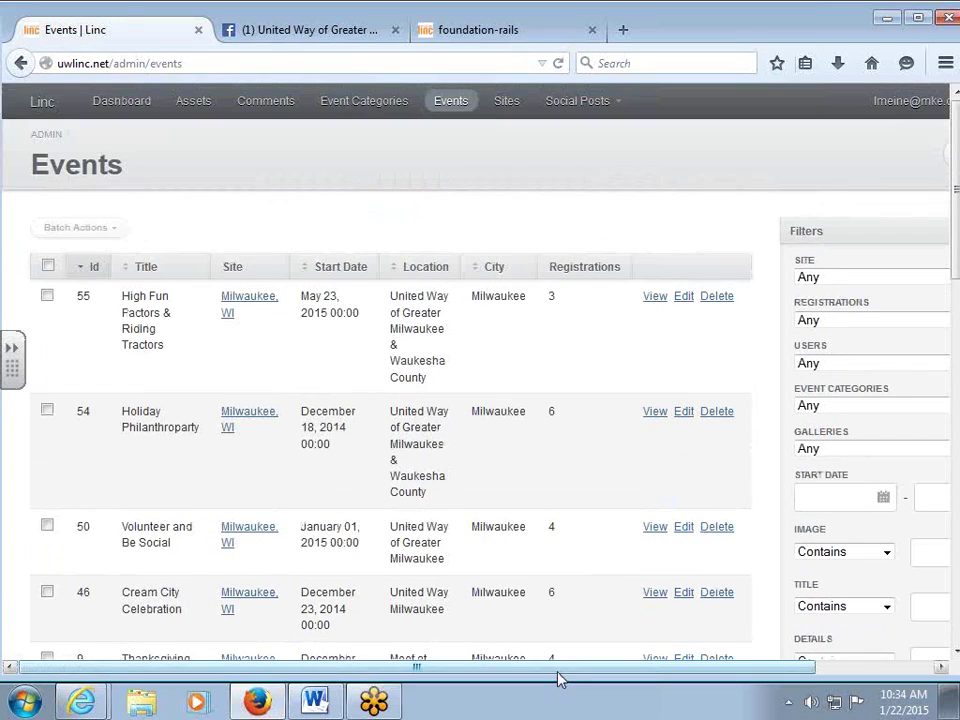
{"action": "left_click_drag", "start_coordinate": [561, 668], "coordinate": [718, 654]}
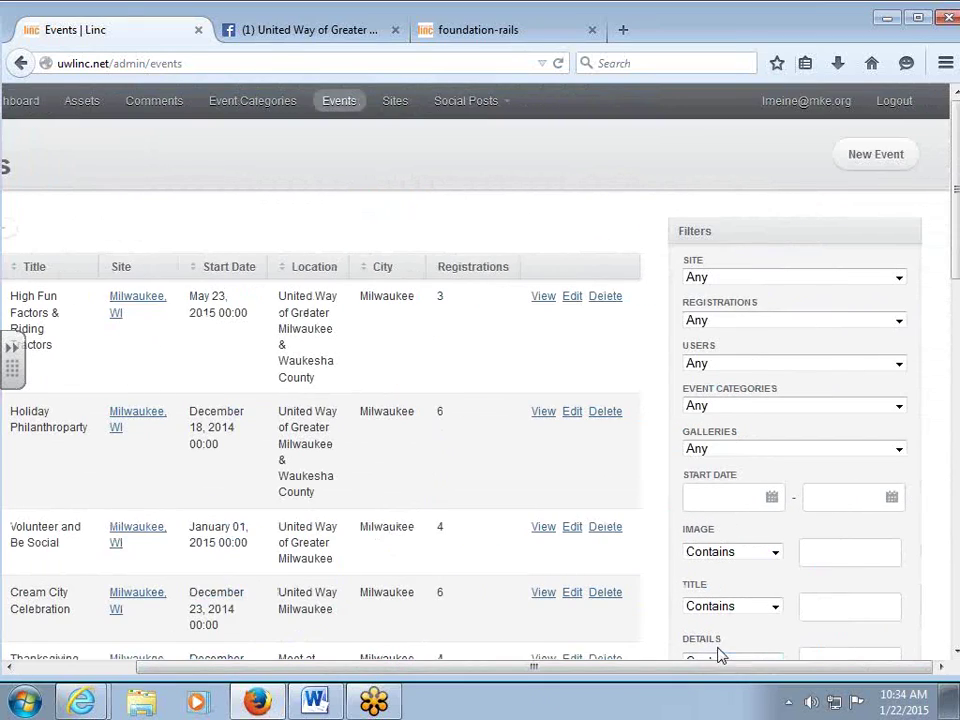
{"action": "left_click", "coordinate": [858, 158]}
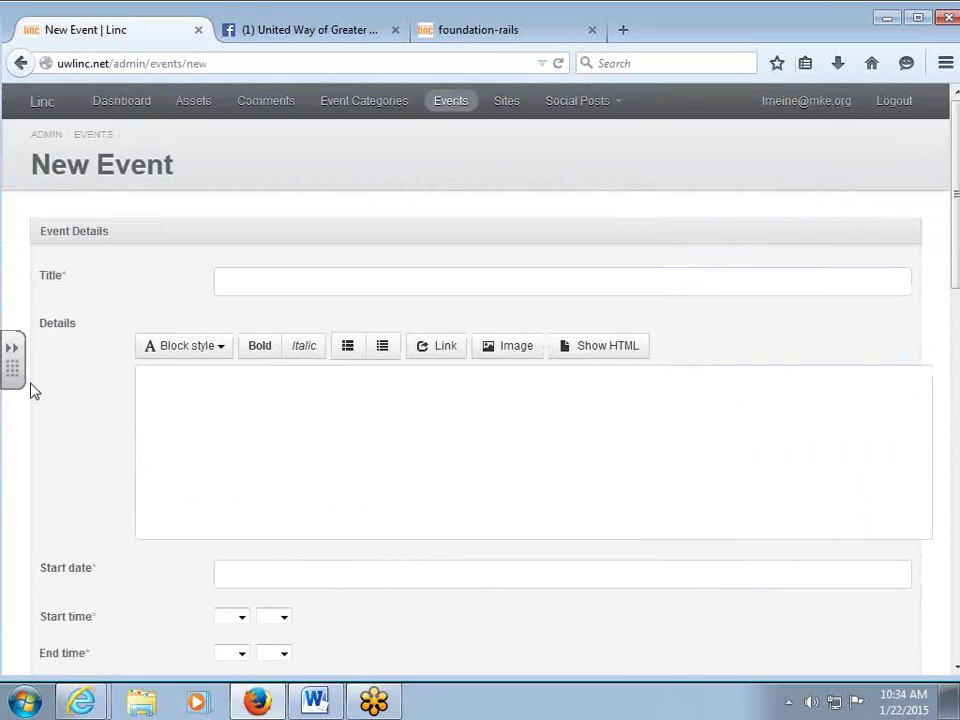
Copy 'Summer Solstice Celebration' from the Word document into the event Title field.
{"action": "left_click", "coordinate": [294, 285]}
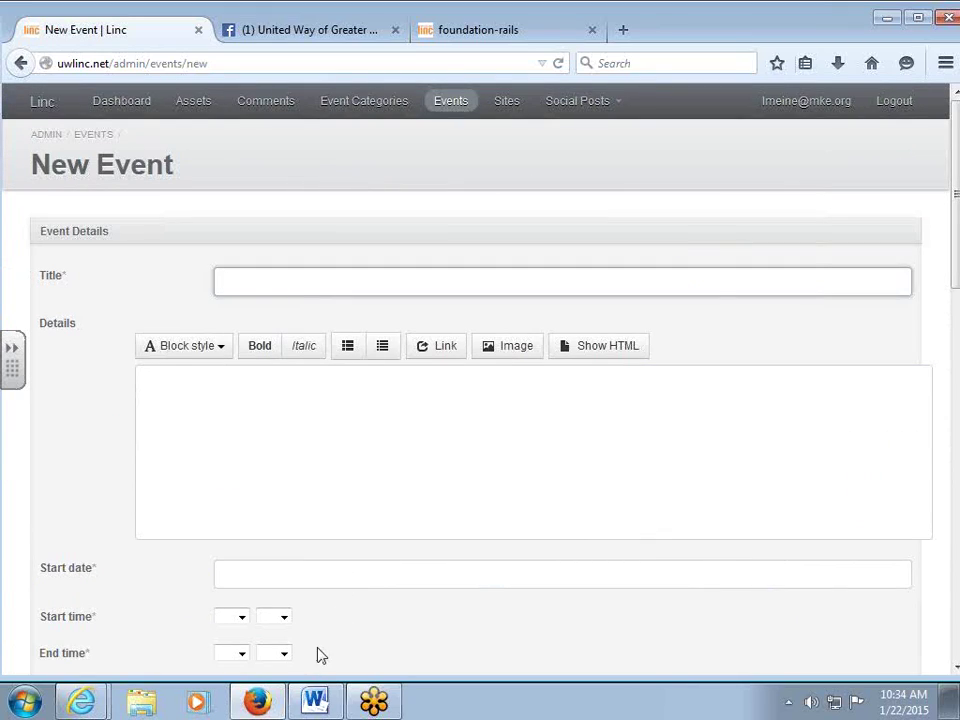
{"action": "mouse_move", "coordinate": [315, 700]}
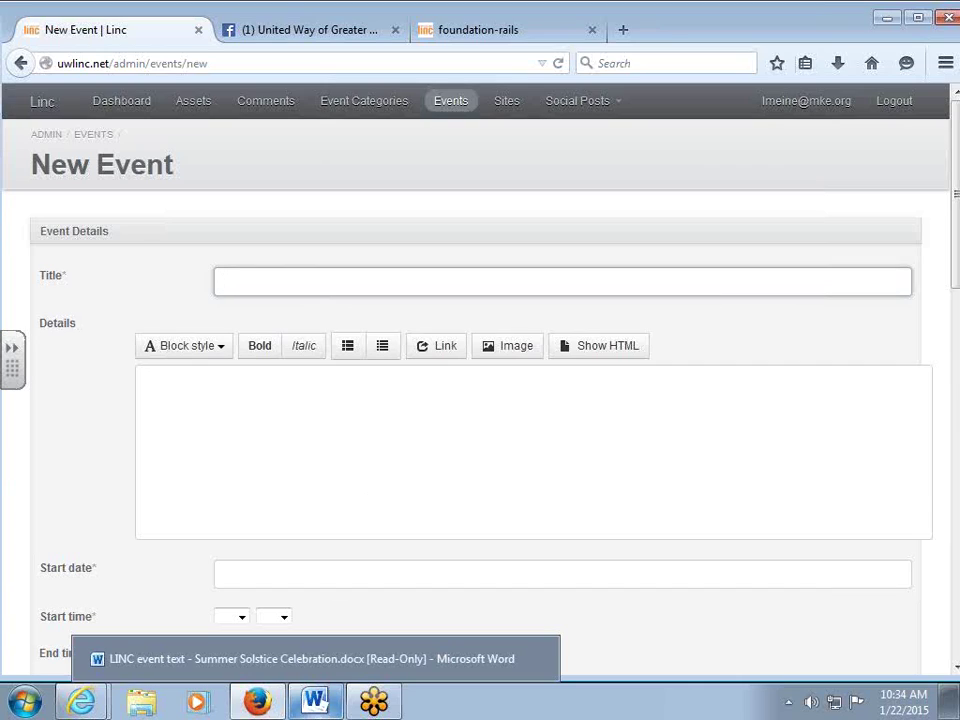
{"action": "mouse_move", "coordinate": [259, 695]}
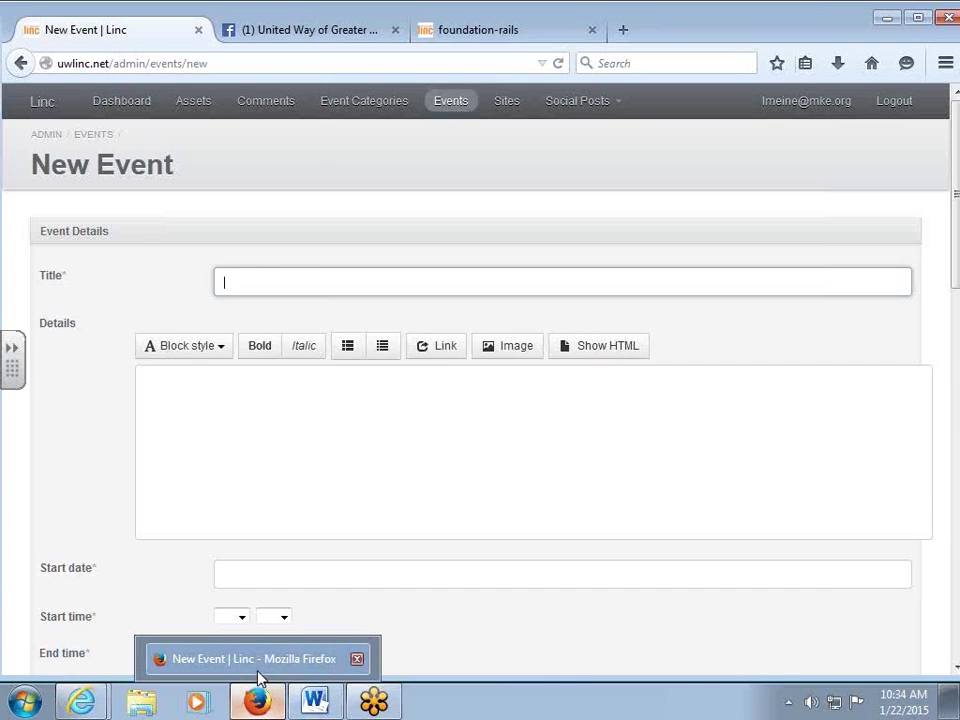
{"action": "left_click", "coordinate": [313, 671]}
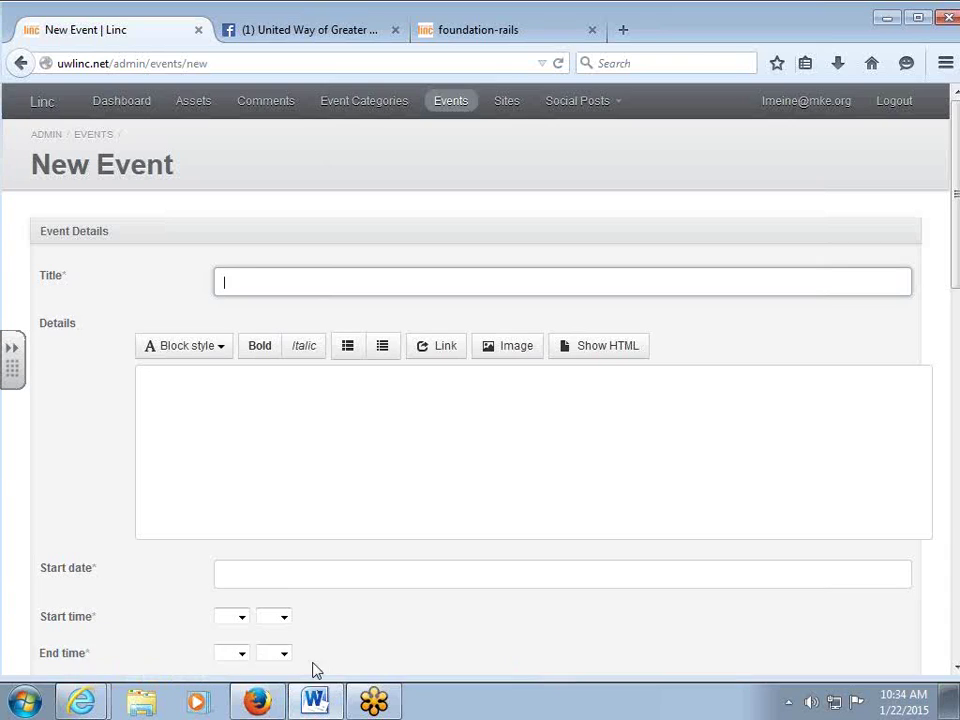
{"action": "left_click_drag", "start_coordinate": [373, 257], "coordinate": [184, 254]}
{"action": "key", "text": "ctrl+c"}
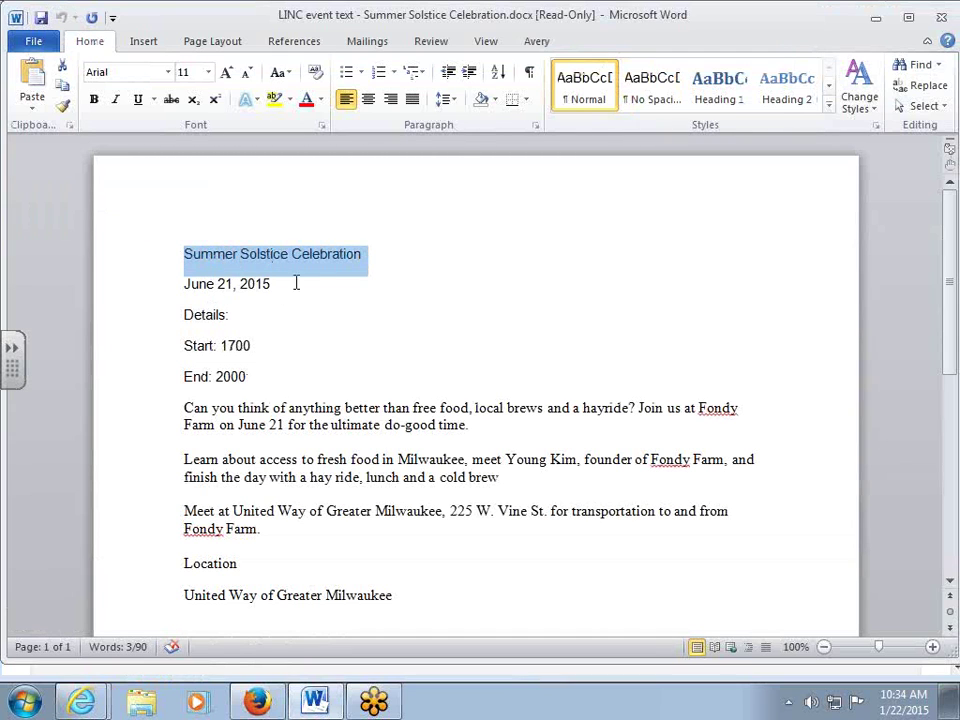
{"action": "left_click", "coordinate": [875, 17]}
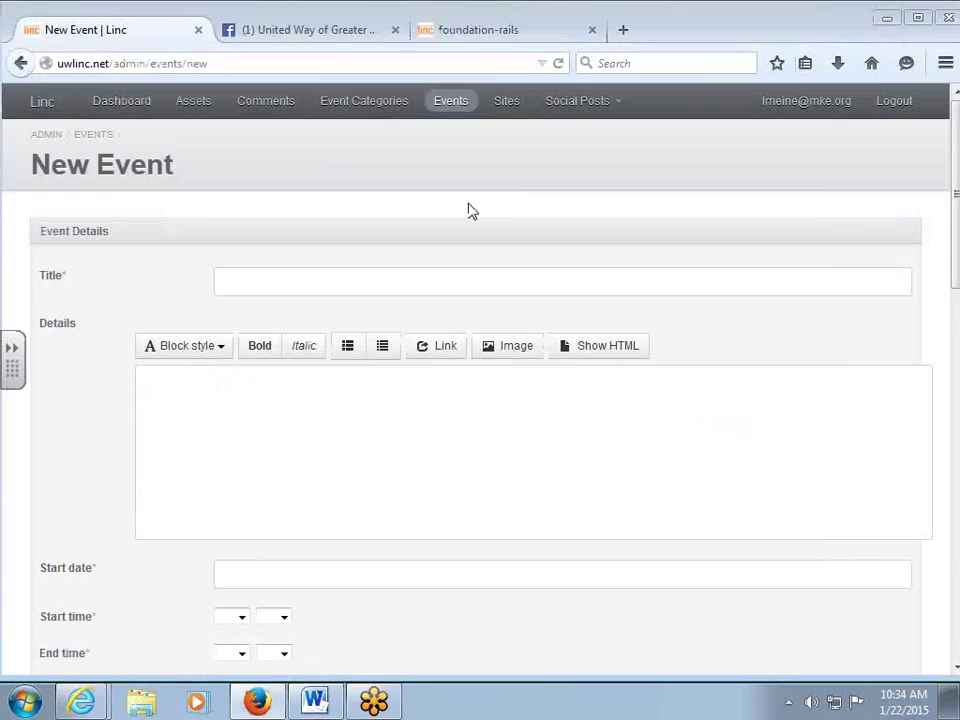
{"action": "left_click", "coordinate": [219, 283]}
{"action": "key", "text": "ctrl+v"}
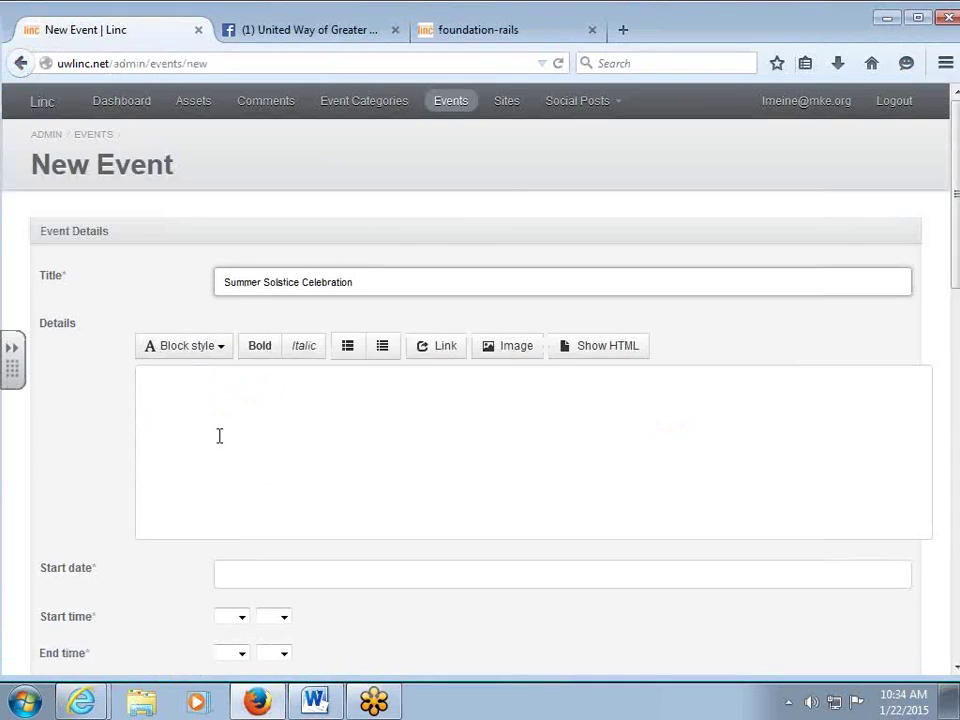
Paste the three Word description paragraphs into Details, then bring up the public LINC site.
{"action": "left_click", "coordinate": [236, 429]}
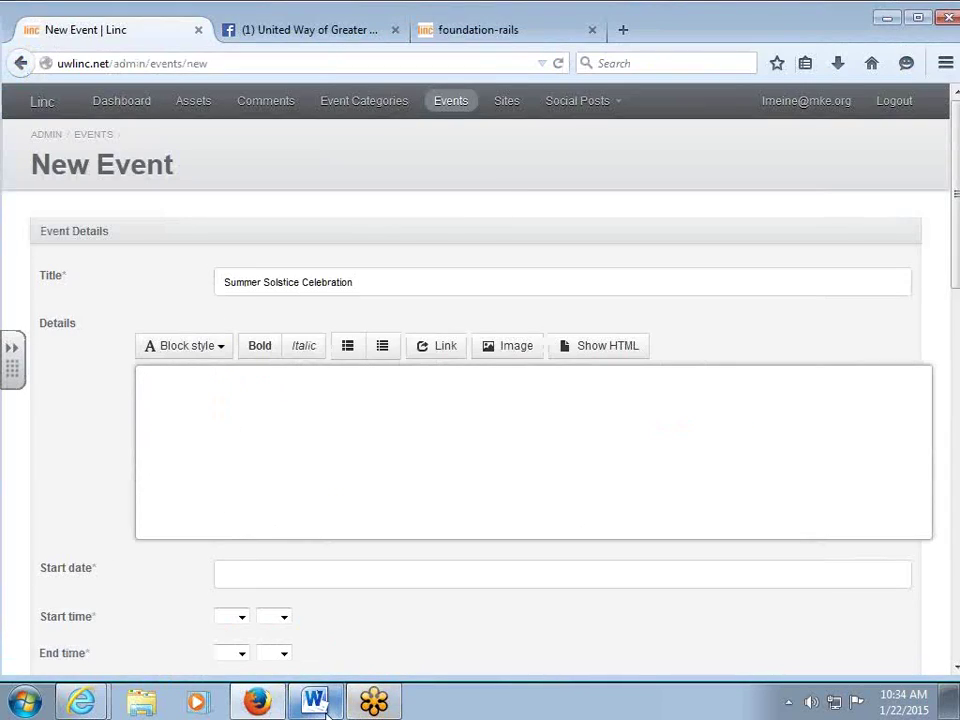
{"action": "left_click", "coordinate": [320, 705]}
{"action": "left_click_drag", "start_coordinate": [296, 531], "coordinate": [158, 416]}
{"action": "key", "text": "ctrl+c"}
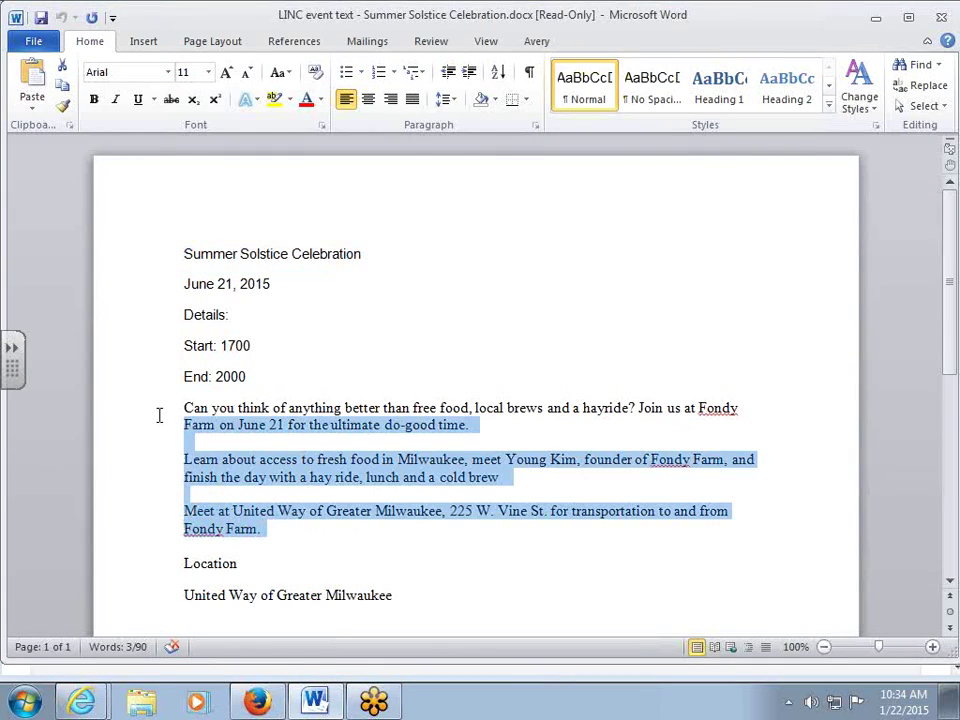
{"action": "left_click", "coordinate": [875, 17]}
{"action": "left_click", "coordinate": [214, 420]}
{"action": "key", "text": "ctrl+v"}
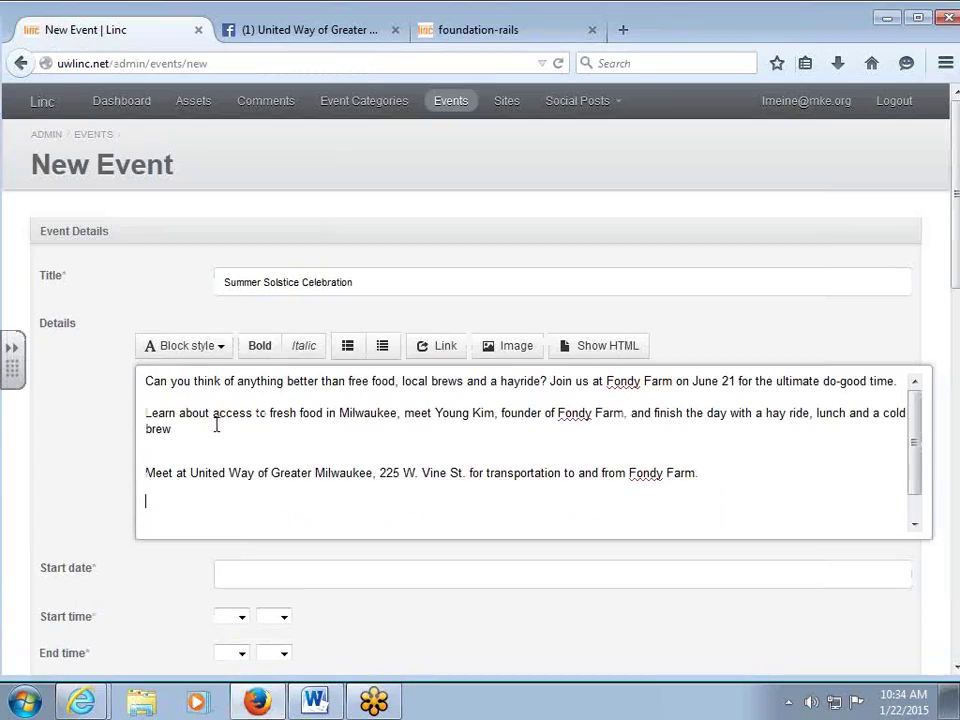
{"action": "left_click", "coordinate": [440, 38]}
Look over the public Friday Fish Fry N' Volunteer event page, then return to the New Event form.
{"action": "scroll", "coordinate": [482, 207], "scroll_direction": "up", "scroll_amount": 20}
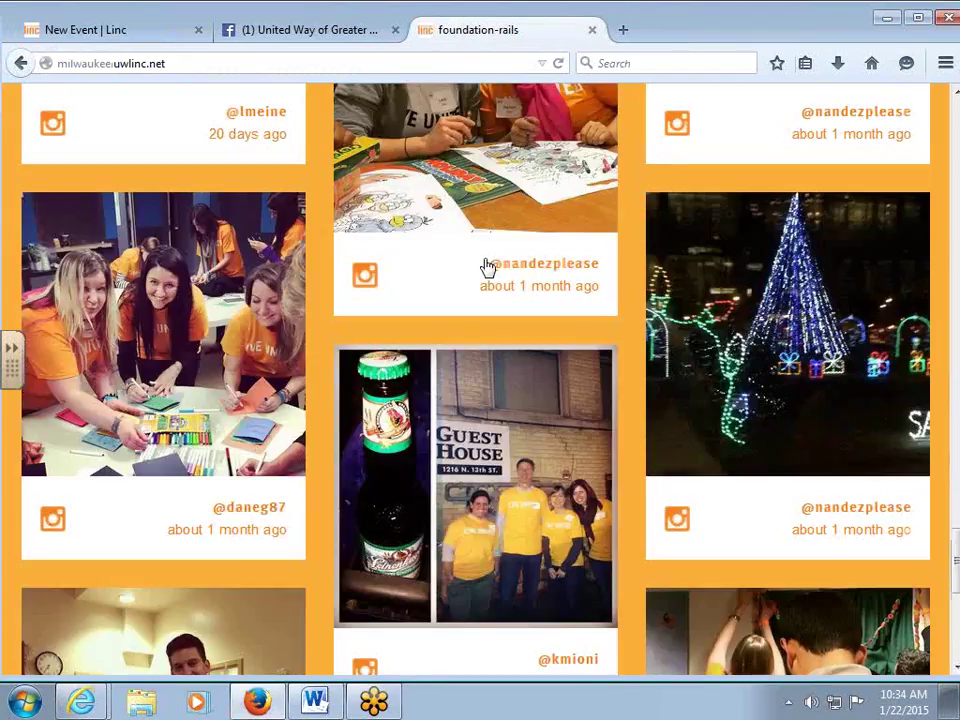
{"action": "scroll", "coordinate": [491, 316], "scroll_direction": "up", "scroll_amount": 10}
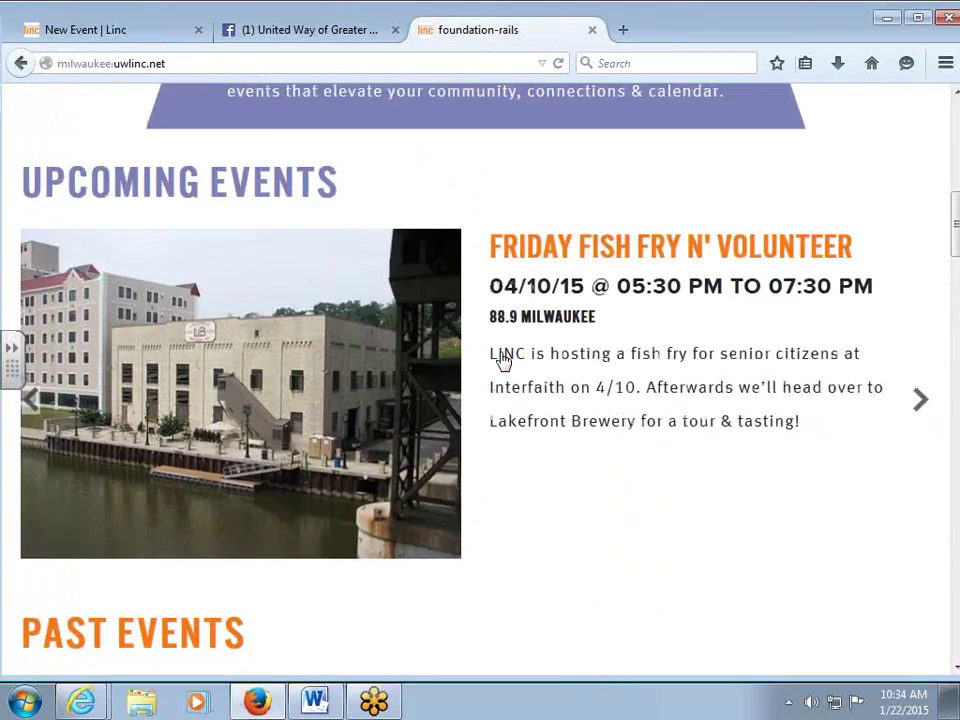
{"action": "scroll", "coordinate": [574, 568], "scroll_direction": "down", "scroll_amount": 3}
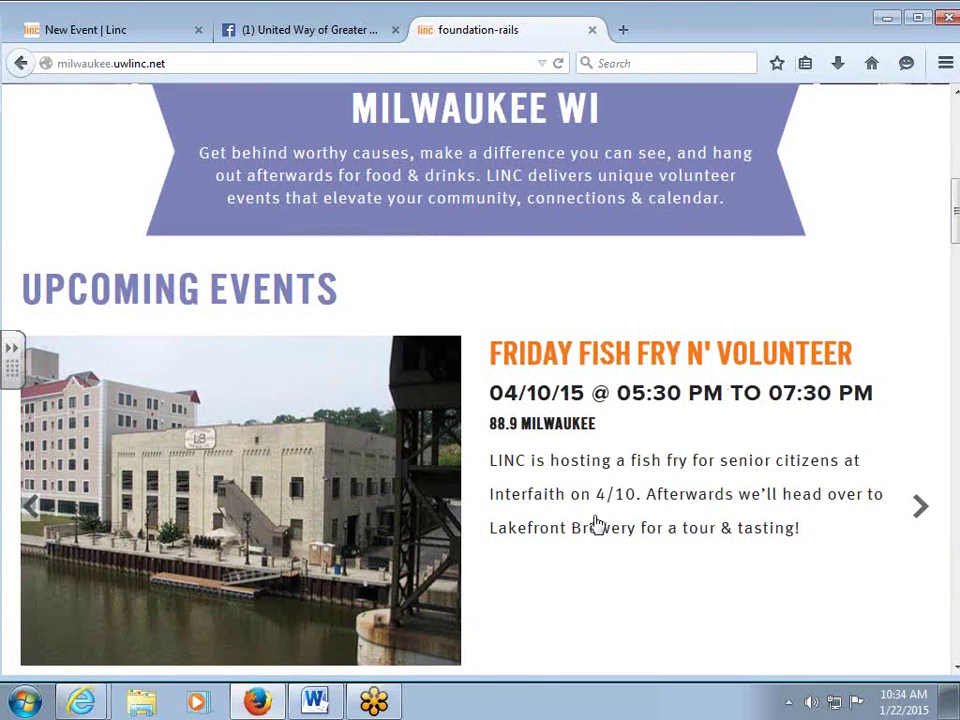
{"action": "left_click", "coordinate": [228, 382]}
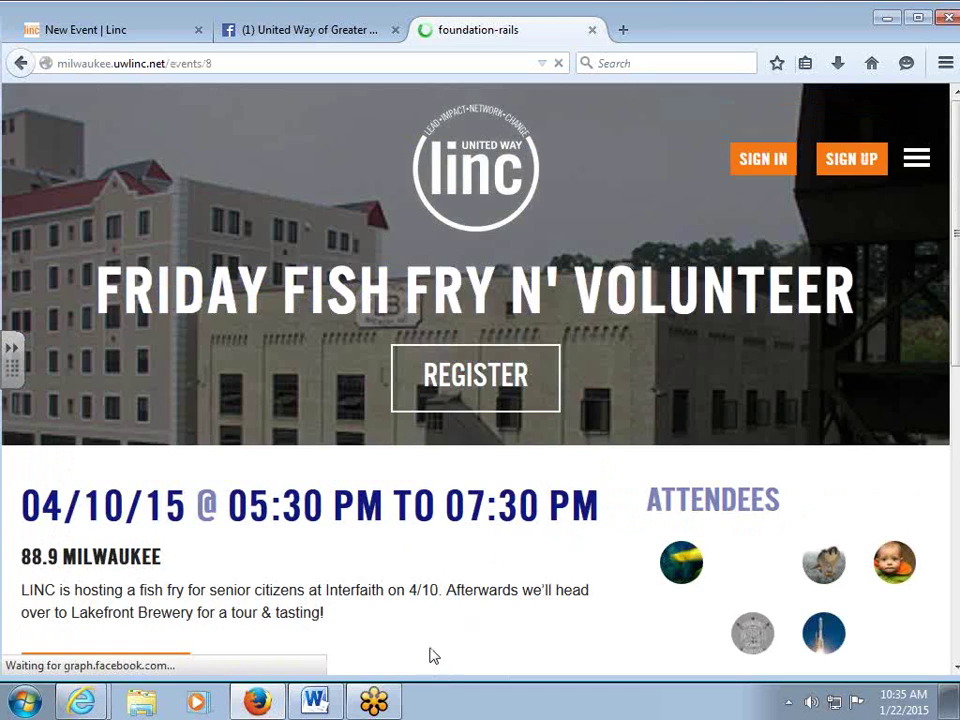
{"action": "scroll", "coordinate": [429, 654], "scroll_direction": "down", "scroll_amount": 4}
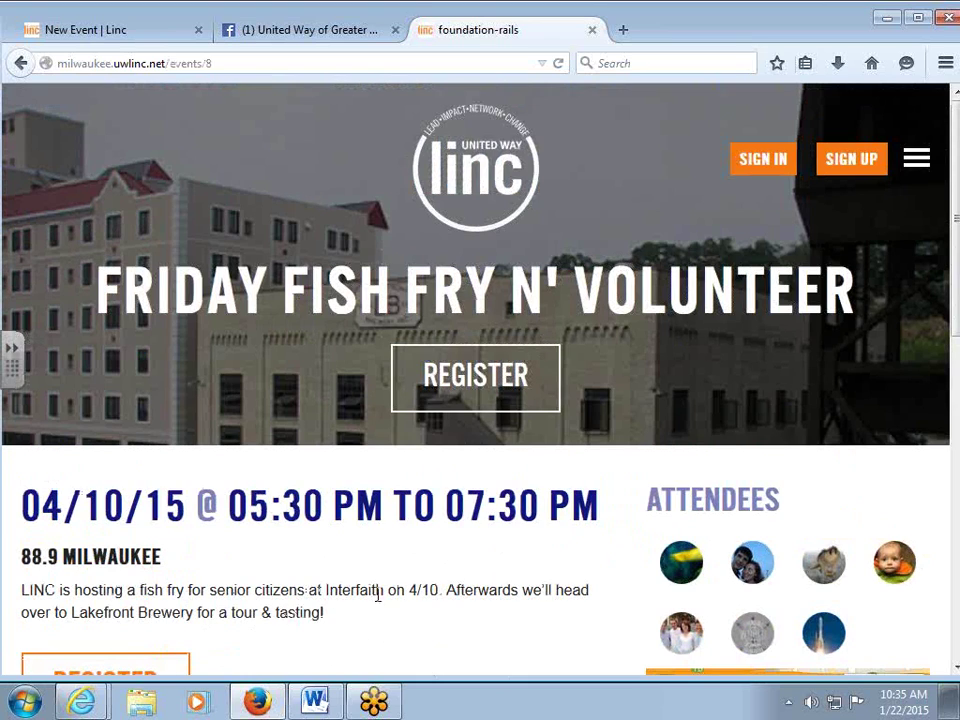
{"action": "left_click", "coordinate": [117, 40]}
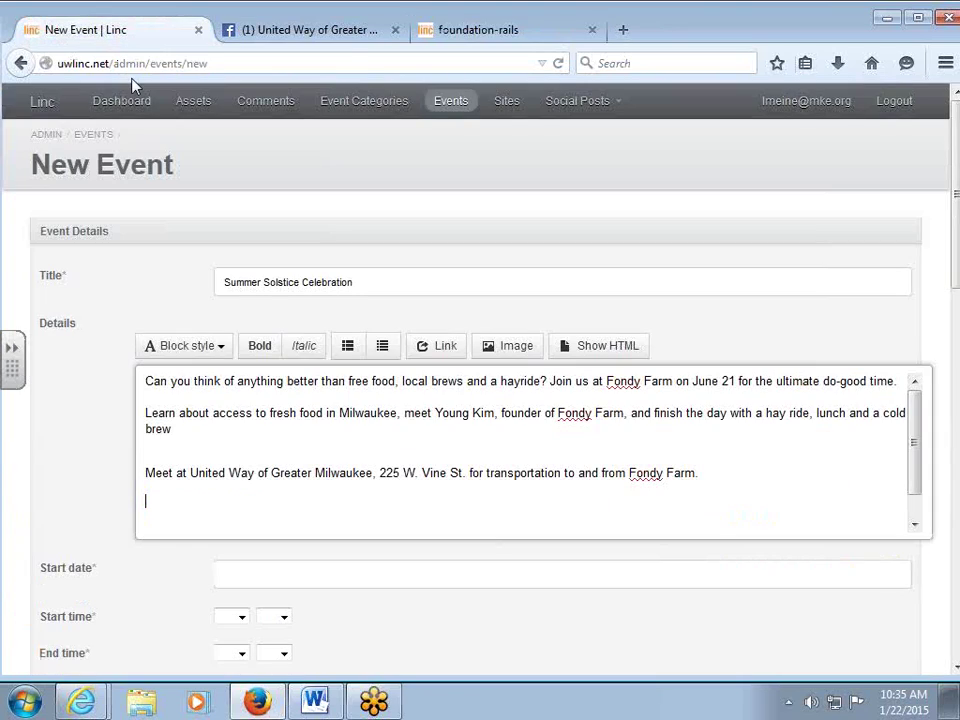
Set the event start date to June 21, 2015 in the calendar.
{"action": "left_click", "coordinate": [290, 577]}
{"action": "scroll", "coordinate": [315, 538], "scroll_direction": "down", "scroll_amount": 4}
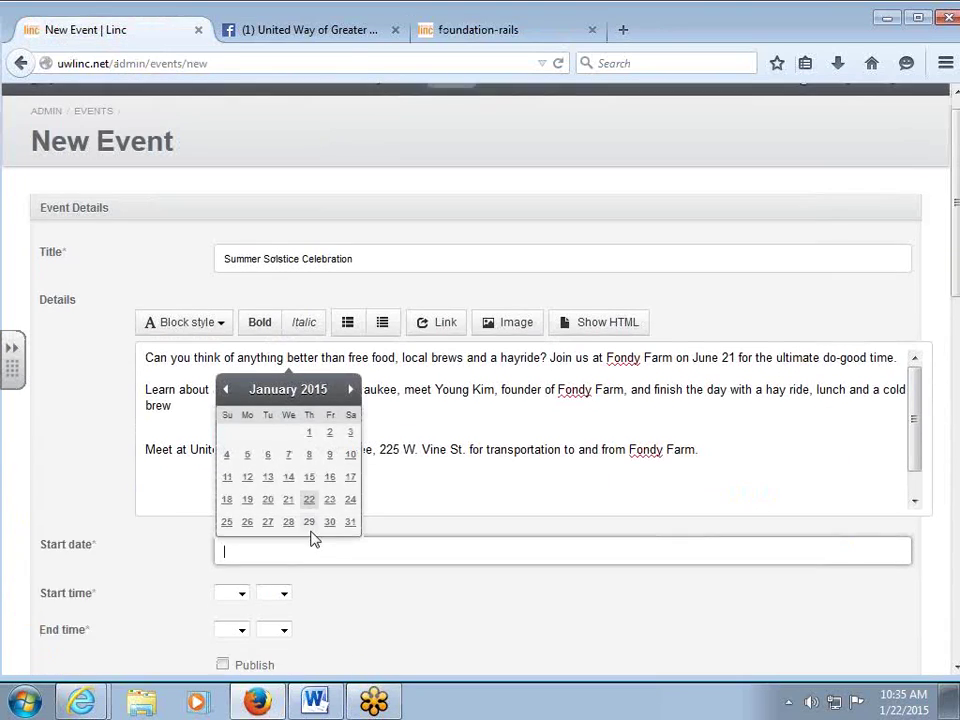
{"action": "left_click", "coordinate": [351, 200]}
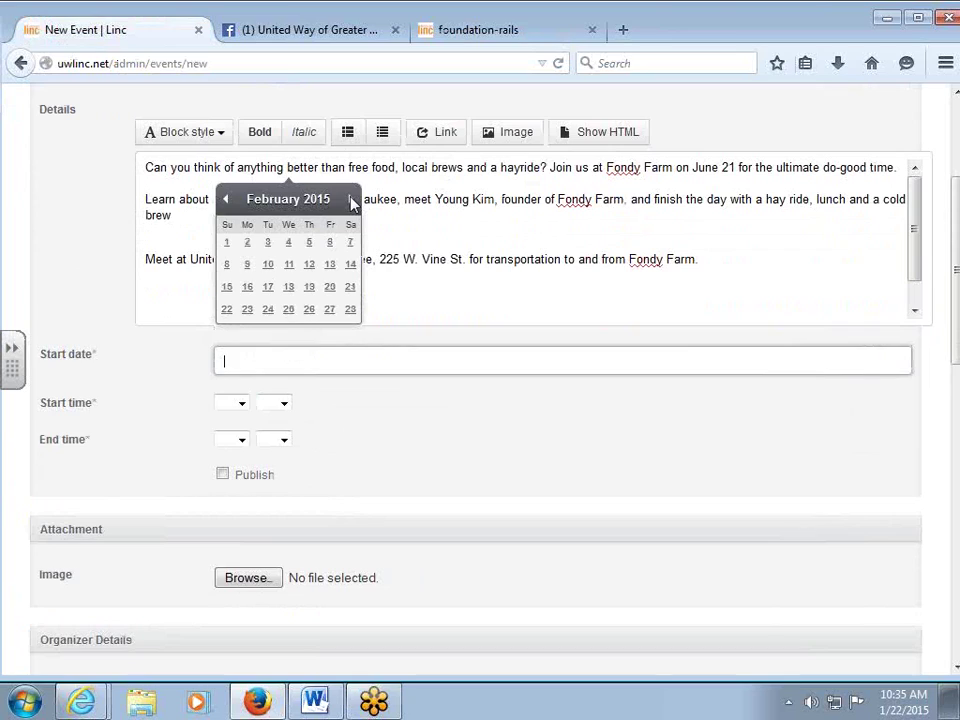
{"action": "left_click", "coordinate": [351, 200]}
{"action": "left_click", "coordinate": [350, 200]}
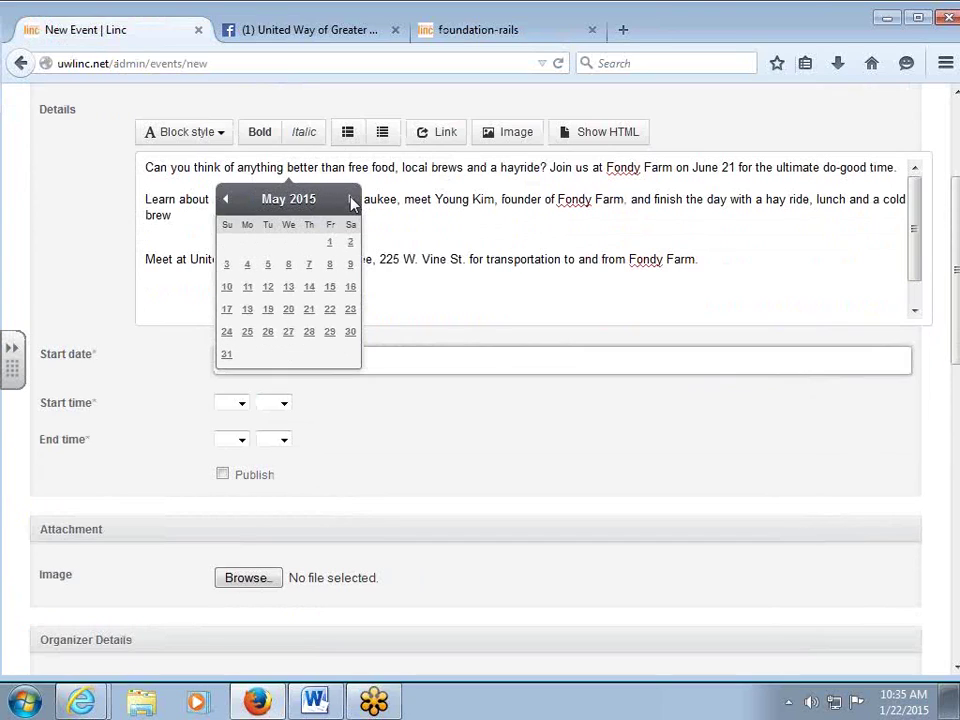
{"action": "left_click", "coordinate": [350, 200]}
{"action": "left_click", "coordinate": [229, 313]}
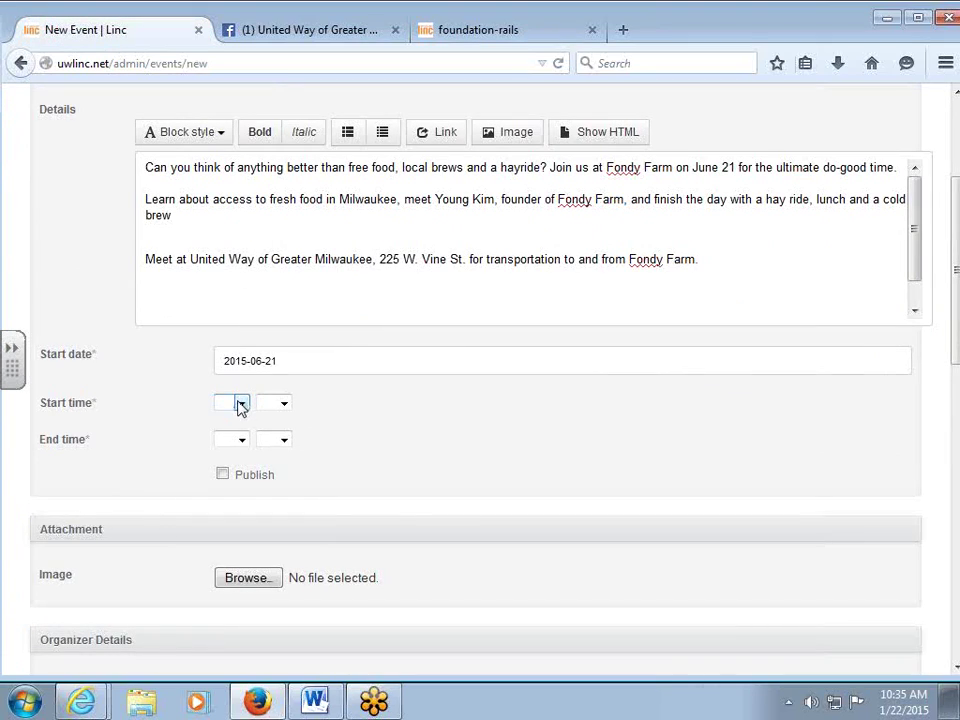
Set the start time to 17:00.
{"action": "left_click", "coordinate": [240, 404]}
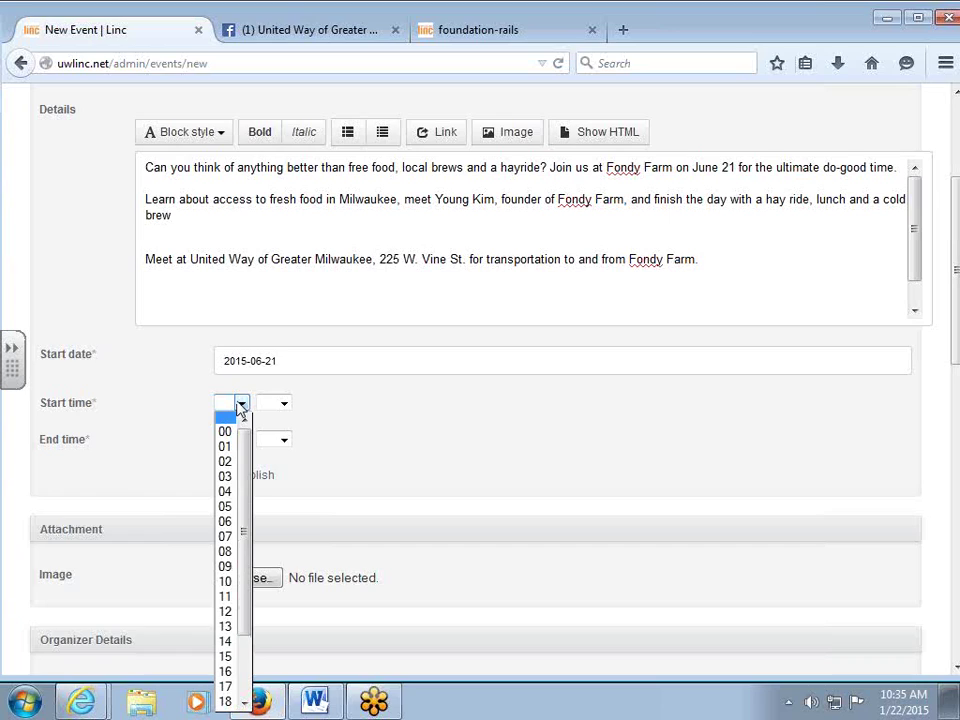
{"action": "left_click", "coordinate": [213, 608]}
{"action": "left_click", "coordinate": [242, 408]}
{"action": "scroll", "coordinate": [222, 544], "scroll_direction": "down", "scroll_amount": 1}
{"action": "left_click", "coordinate": [227, 618]}
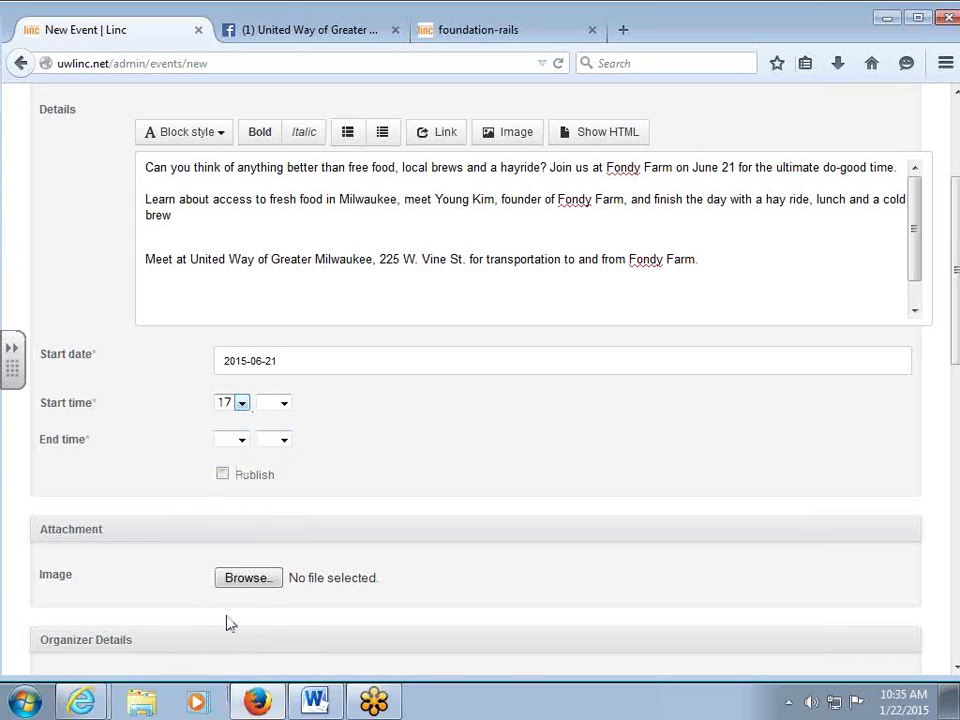
{"action": "left_click", "coordinate": [283, 402]}
{"action": "left_click", "coordinate": [281, 421]}
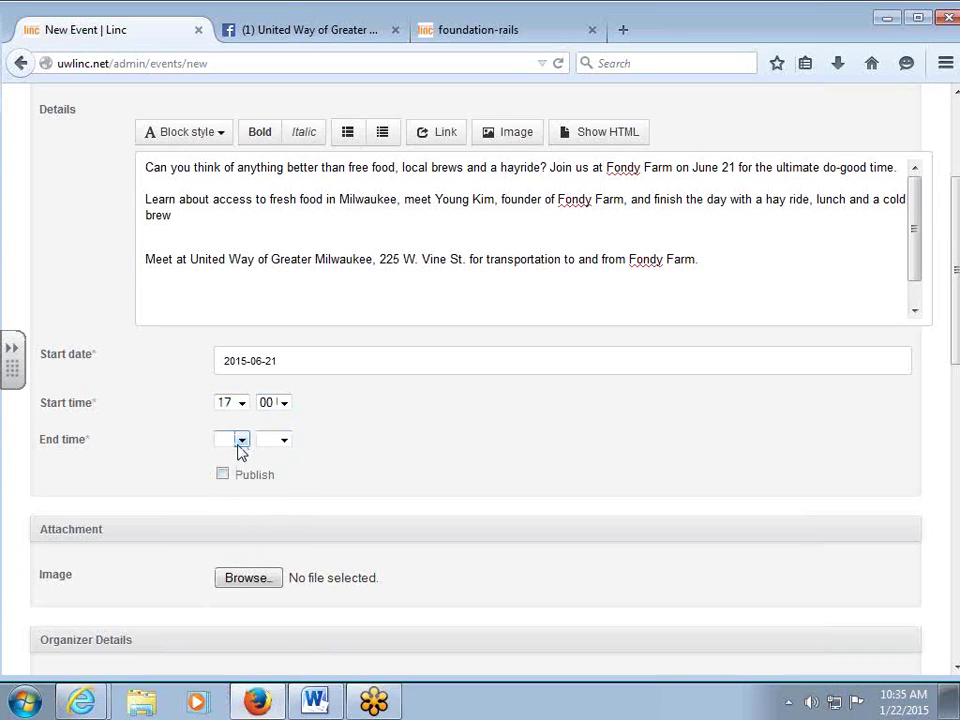
Set the end time to 20:00.
{"action": "left_click", "coordinate": [240, 441]}
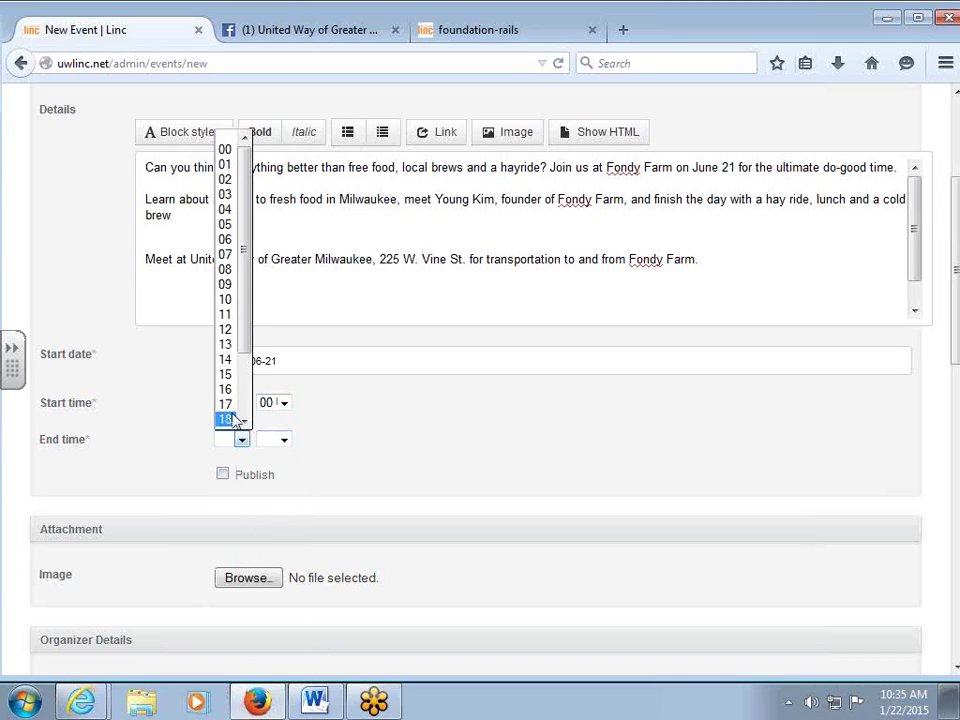
{"action": "key", "text": "Up"}
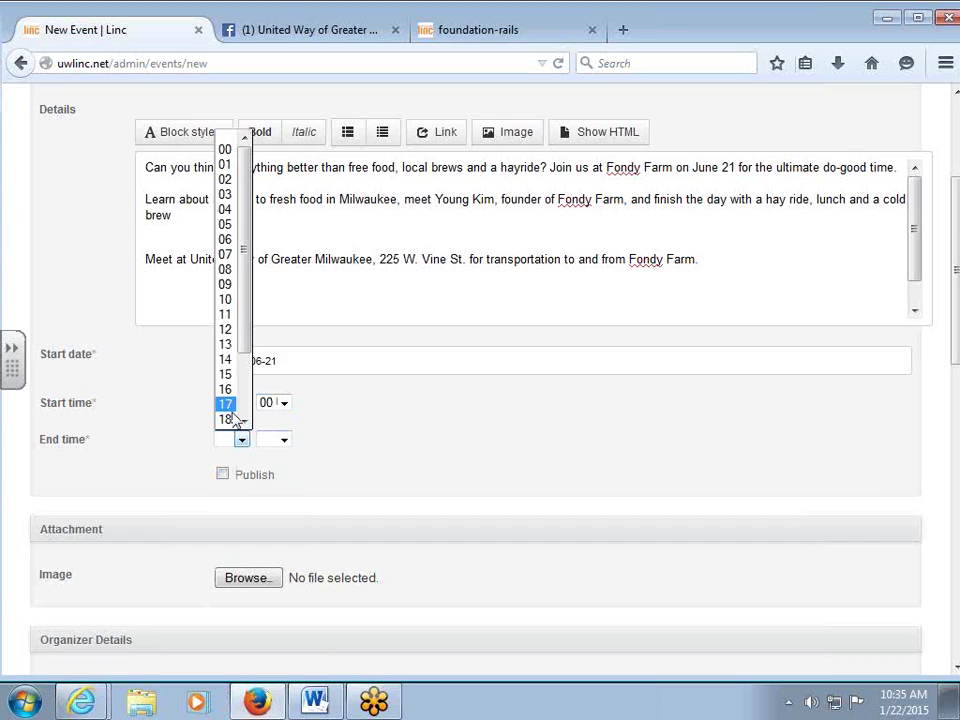
{"action": "scroll", "coordinate": [229, 420], "scroll_direction": "down", "scroll_amount": 2}
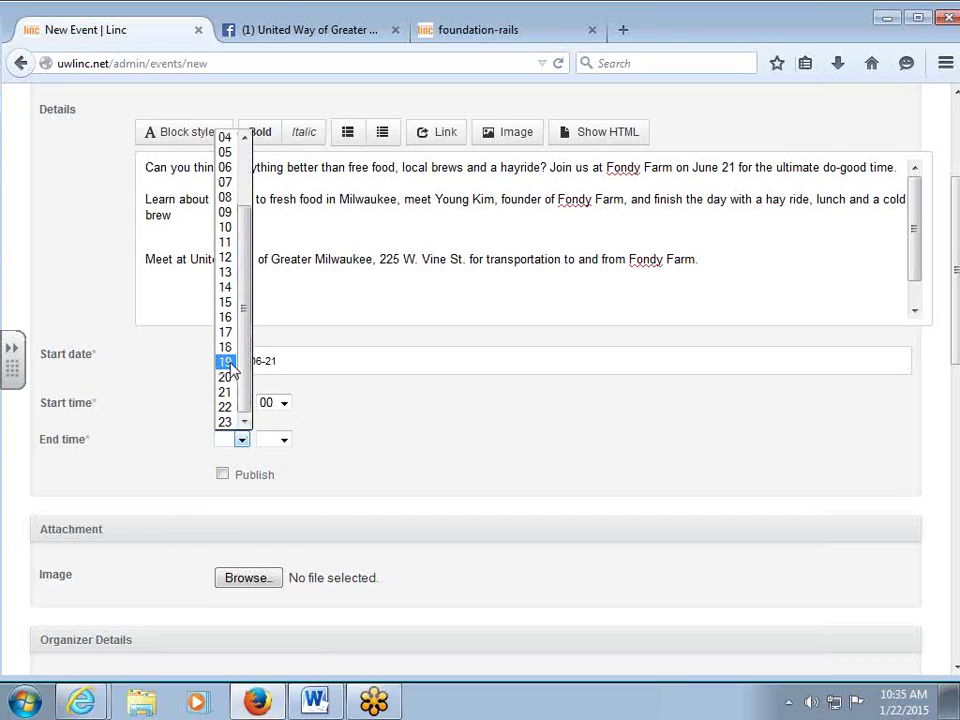
{"action": "left_click", "coordinate": [230, 377]}
{"action": "left_click", "coordinate": [283, 439]}
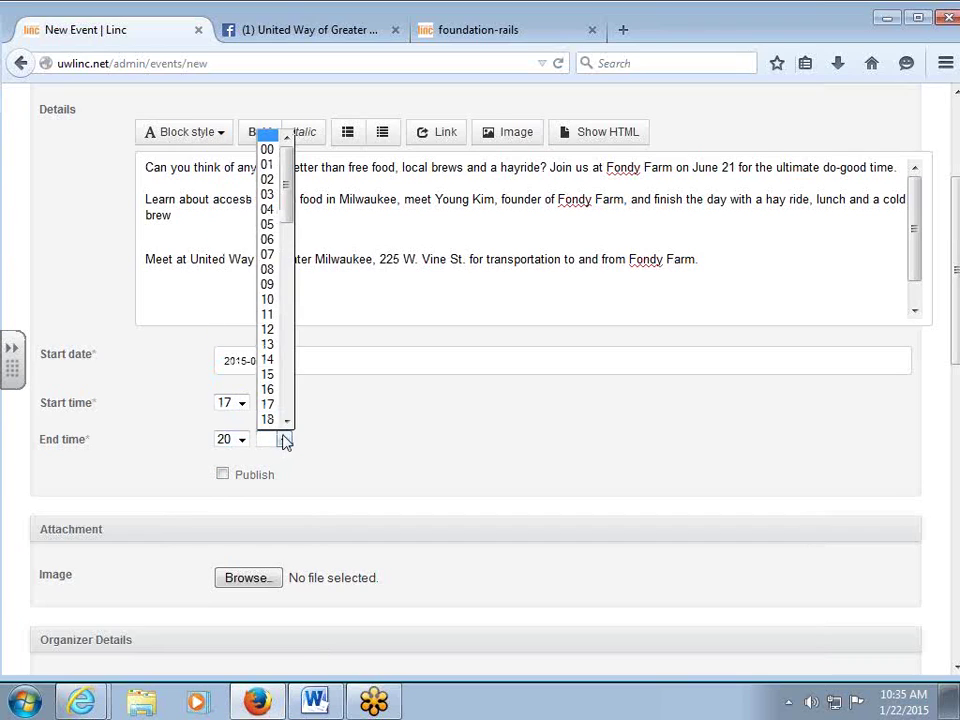
{"action": "left_click", "coordinate": [281, 163]}
{"action": "scroll", "coordinate": [361, 510], "scroll_direction": "down", "scroll_amount": 1}
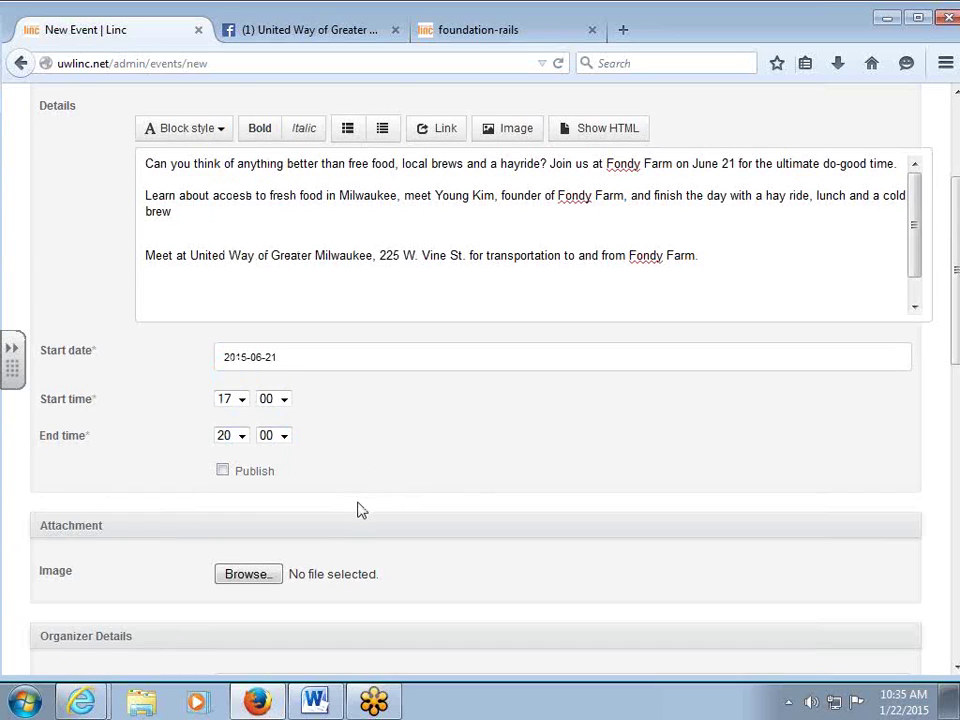
{"action": "scroll", "coordinate": [361, 510], "scroll_direction": "down", "scroll_amount": 2}
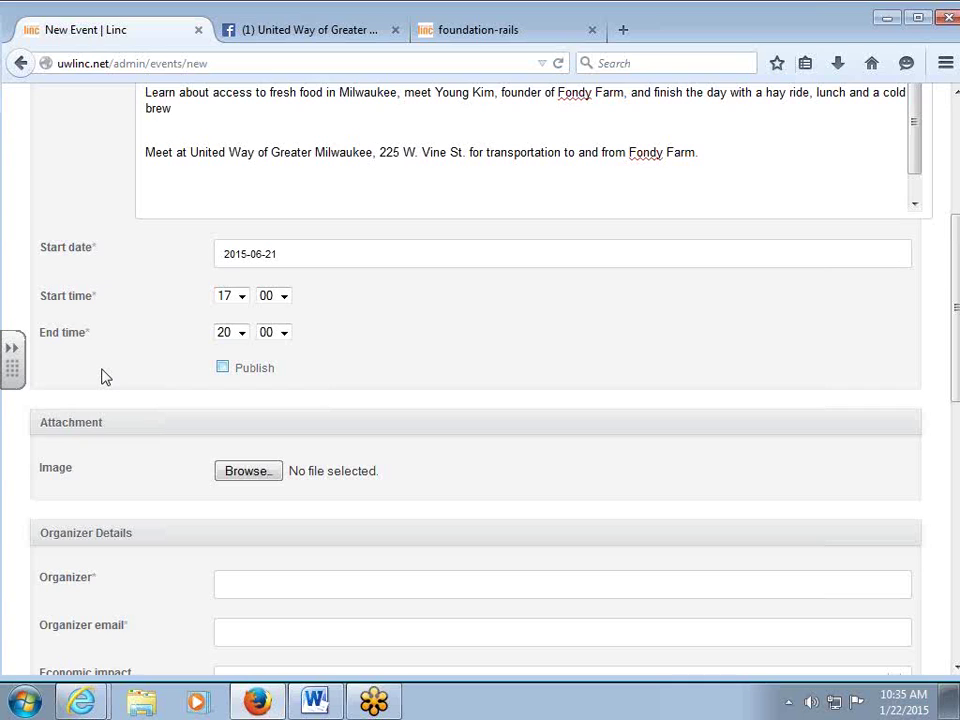
Tick the Publish checkbox on the Summer Solstice Celebration event form.
{"action": "scroll", "coordinate": [649, 321], "scroll_direction": "down", "scroll_amount": 1}
{"action": "scroll", "coordinate": [627, 296], "scroll_direction": "up", "scroll_amount": 7}
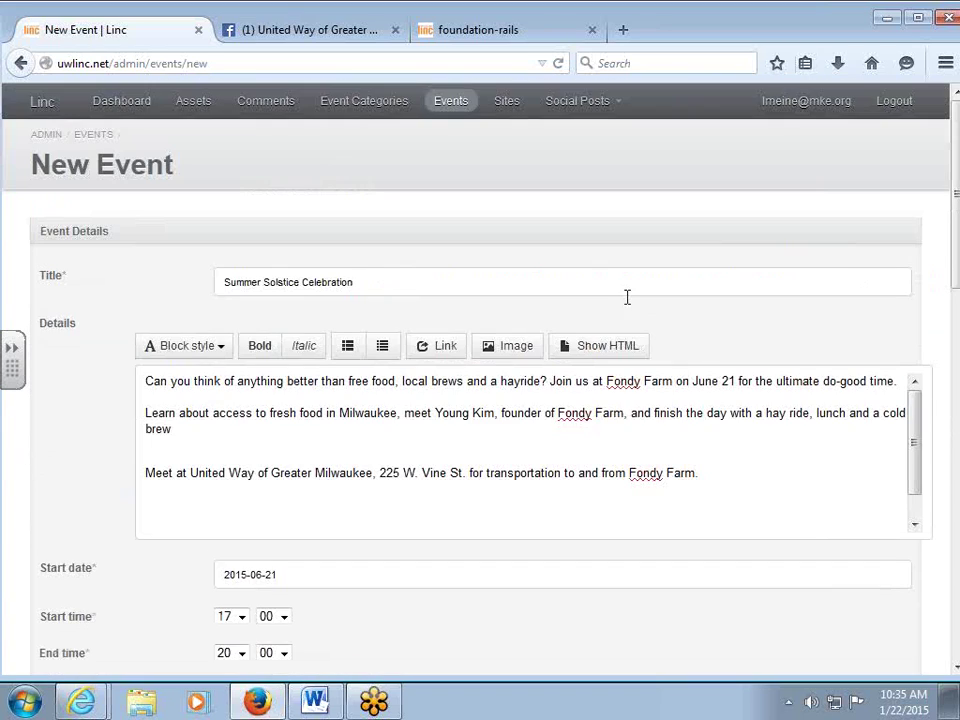
{"action": "scroll", "coordinate": [619, 476], "scroll_direction": "down", "scroll_amount": 3}
{"action": "scroll", "coordinate": [409, 540], "scroll_direction": "down", "scroll_amount": 4}
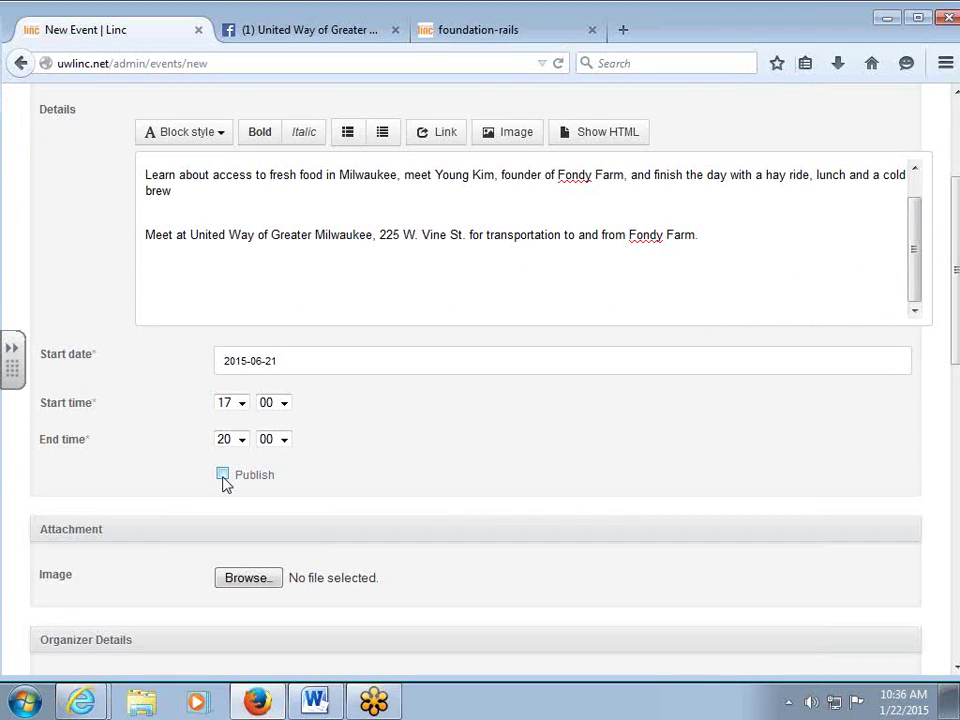
{"action": "left_click", "coordinate": [222, 476]}
{"action": "scroll", "coordinate": [66, 514], "scroll_direction": "down", "scroll_amount": 2}
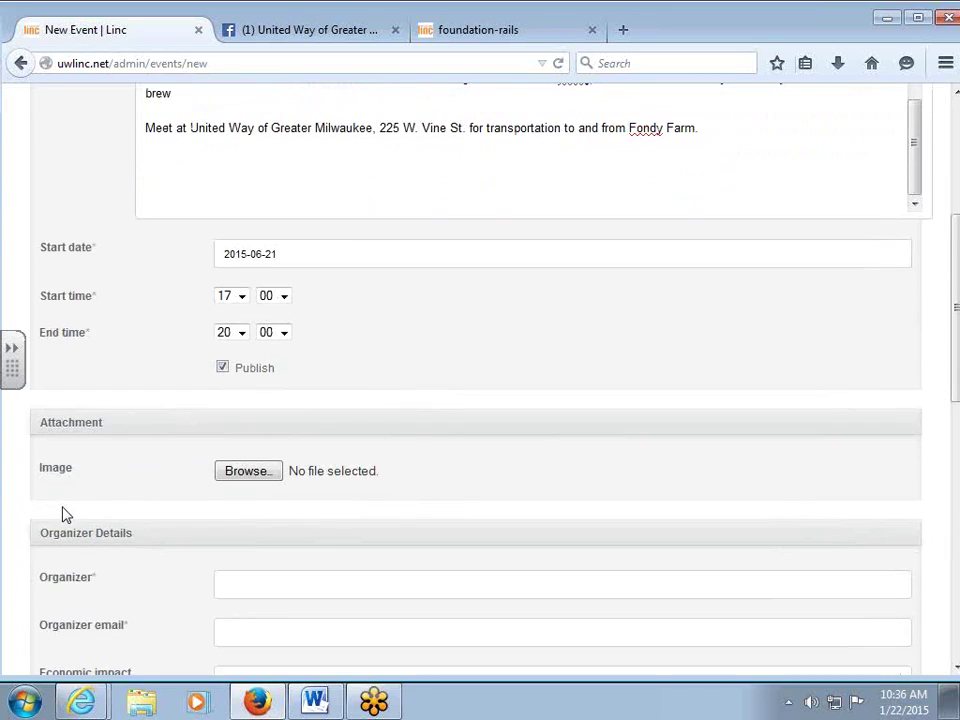
{"action": "scroll", "coordinate": [75, 508], "scroll_direction": "down", "scroll_amount": 2}
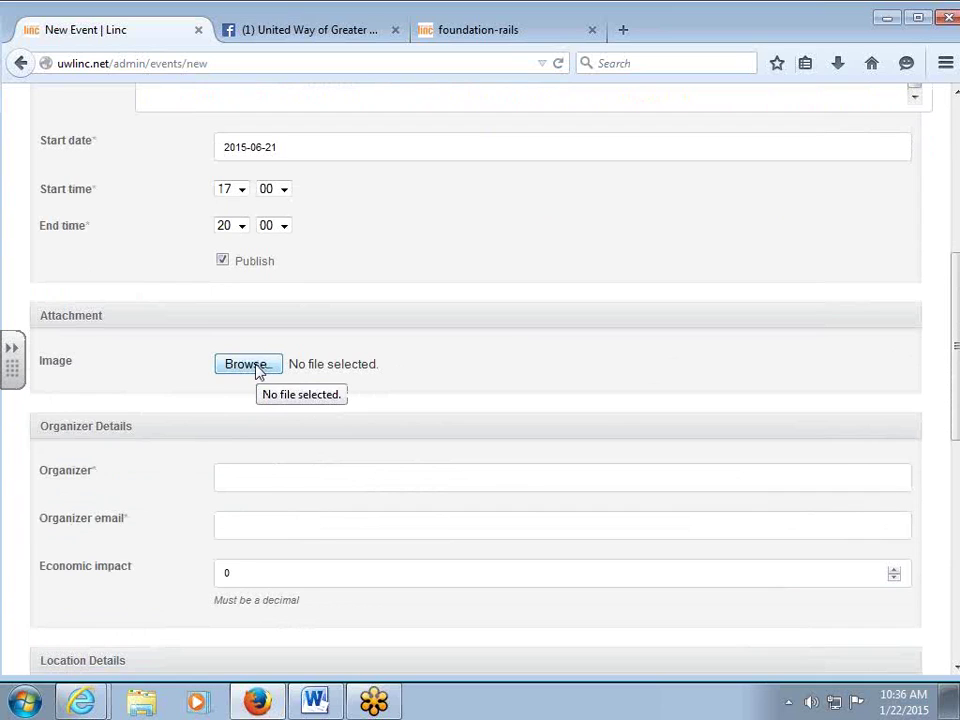
Attach summersolstice_sq2.jpg from Desktop > LINC Event Photos as the event image.
{"action": "left_click", "coordinate": [256, 368]}
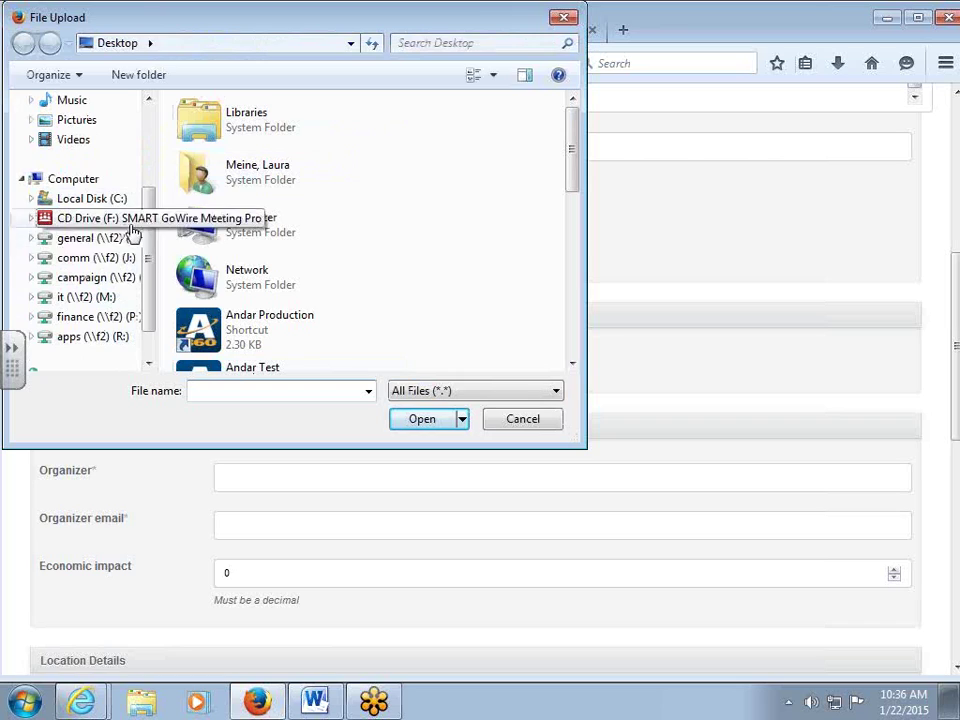
{"action": "left_click_drag", "start_coordinate": [149, 262], "coordinate": [155, 170]}
{"action": "left_click", "coordinate": [92, 131]}
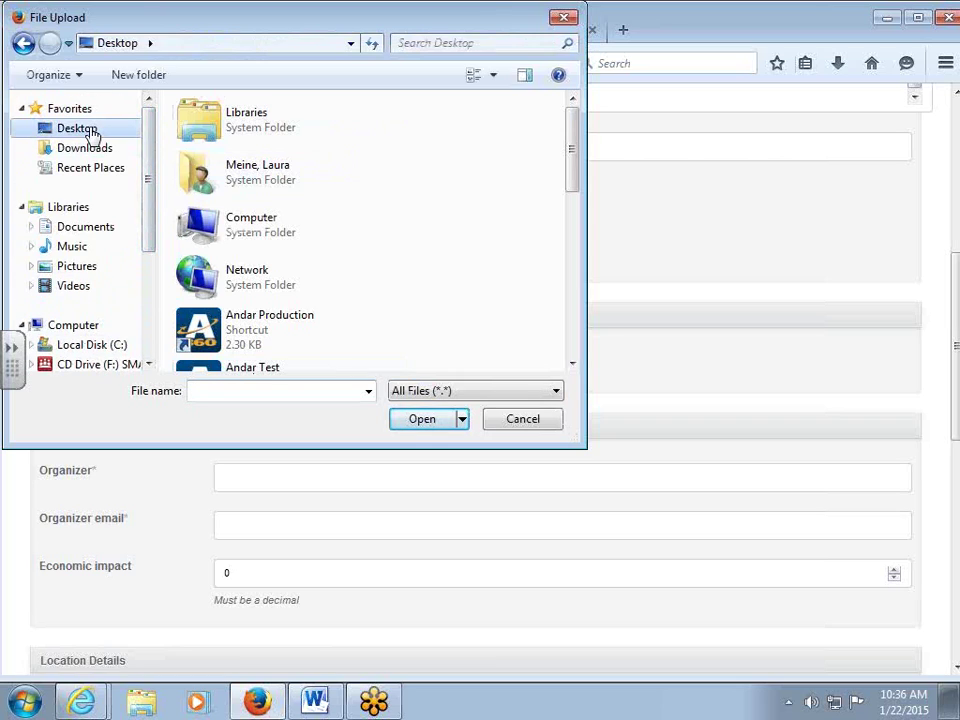
{"action": "left_click_drag", "start_coordinate": [572, 180], "coordinate": [574, 302]}
{"action": "double_click", "coordinate": [222, 187]}
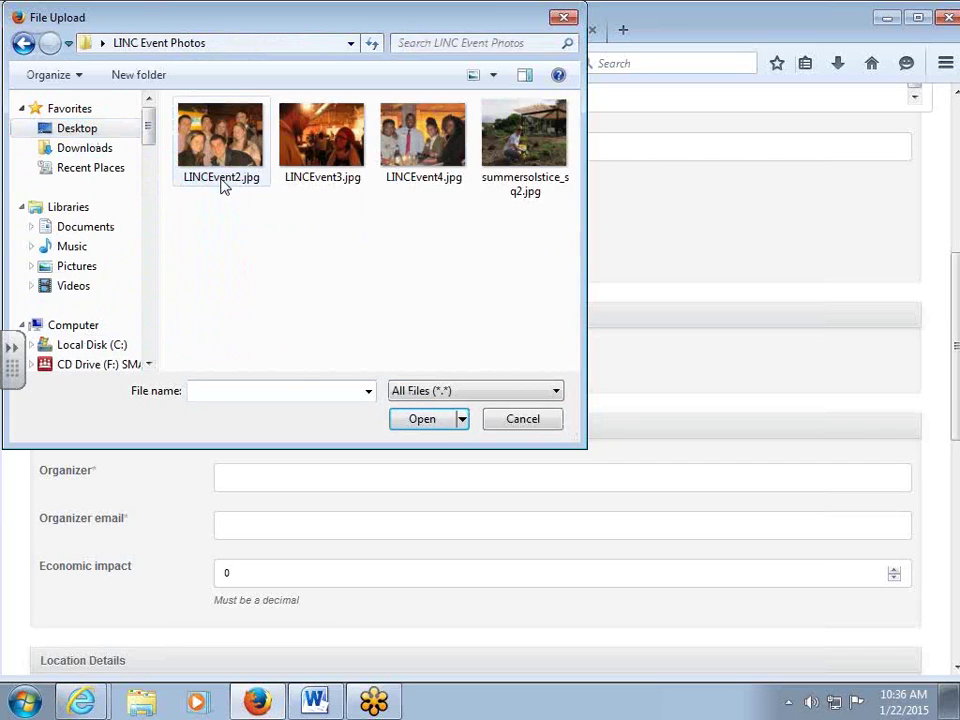
{"action": "left_click", "coordinate": [503, 161]}
{"action": "left_click", "coordinate": [424, 420]}
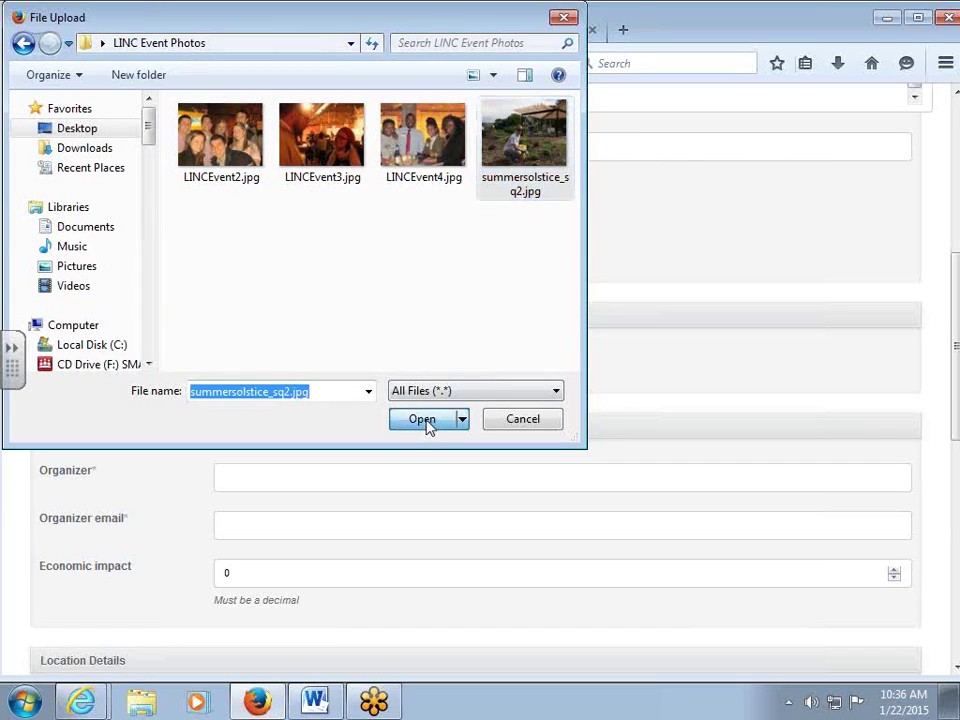
{"action": "scroll", "coordinate": [401, 482], "scroll_direction": "down", "scroll_amount": 2}
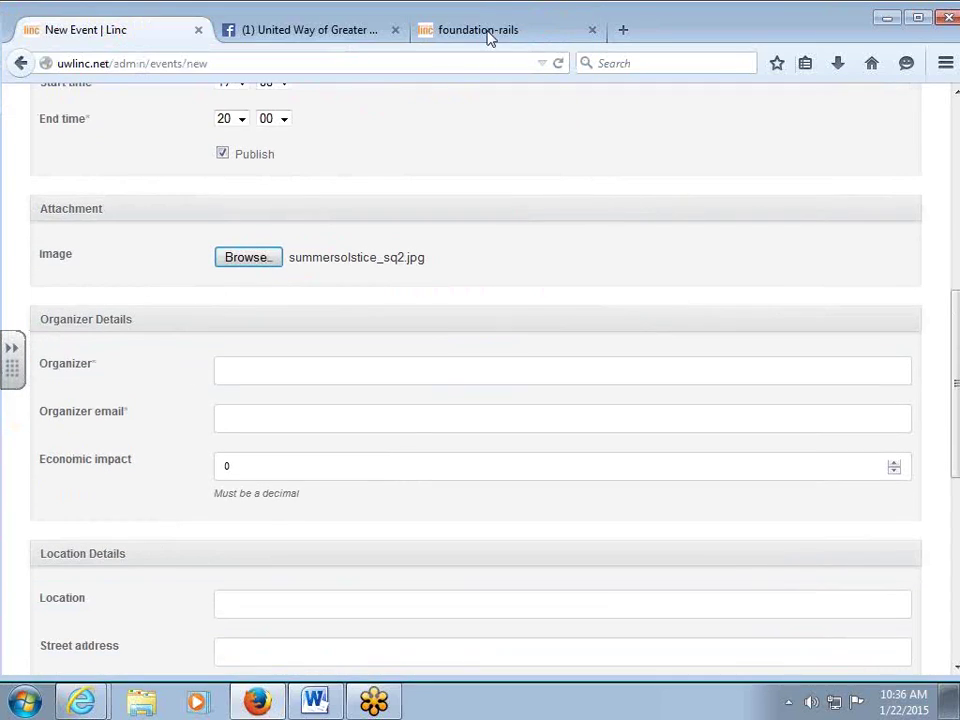
{"action": "left_click", "coordinate": [488, 36]}
{"action": "scroll", "coordinate": [321, 380], "scroll_direction": "down", "scroll_amount": 3}
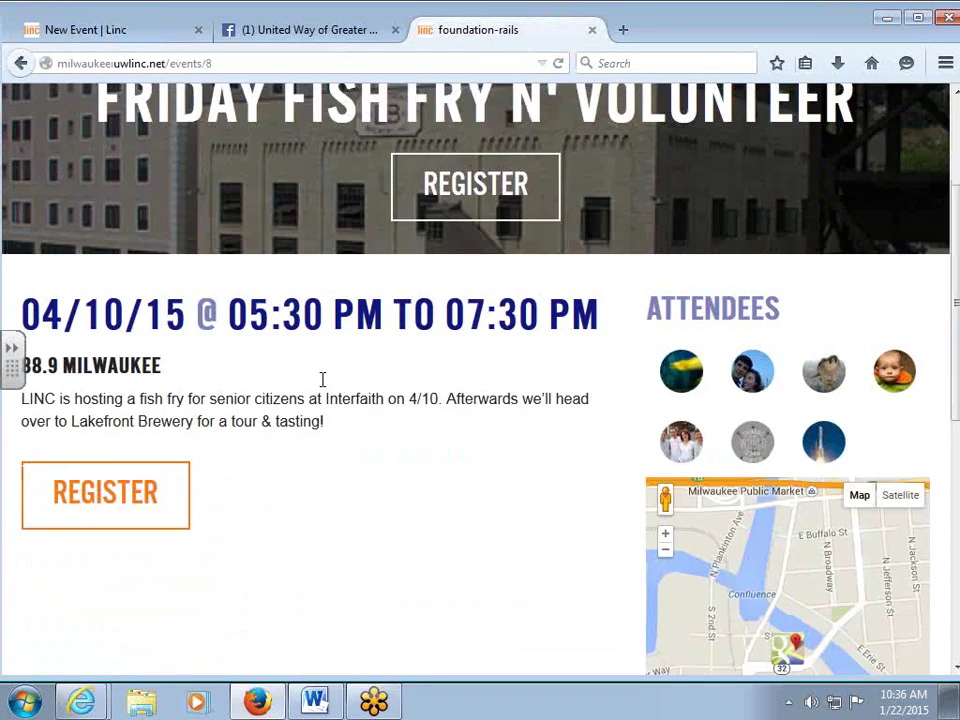
{"action": "scroll", "coordinate": [321, 385], "scroll_direction": "up", "scroll_amount": 3}
{"action": "left_click", "coordinate": [443, 198]}
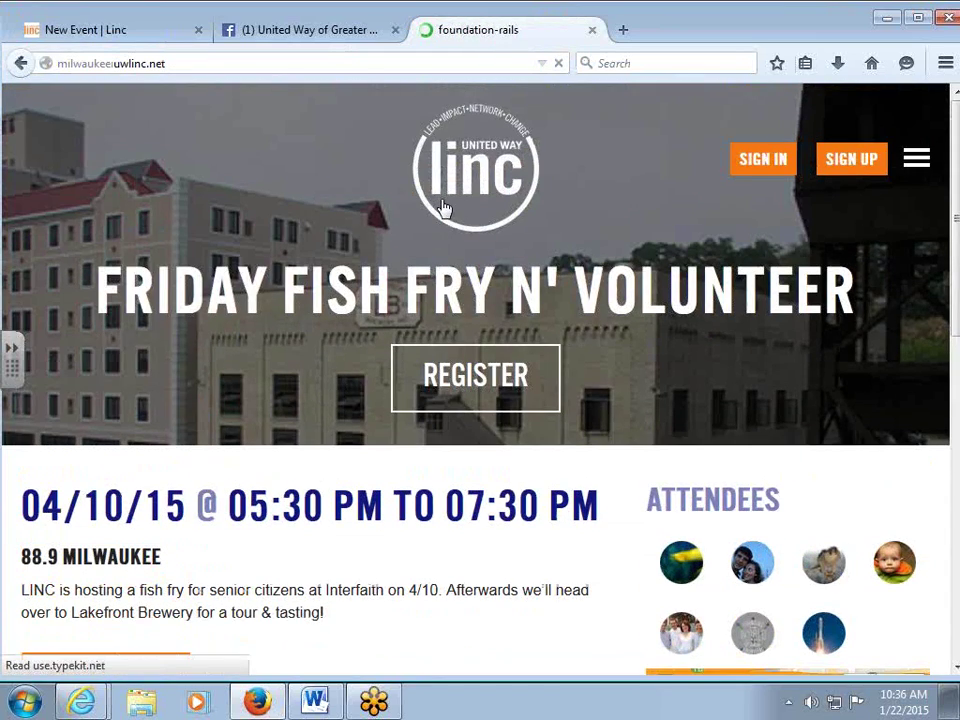
{"action": "scroll", "coordinate": [492, 444], "scroll_direction": "down", "scroll_amount": 6}
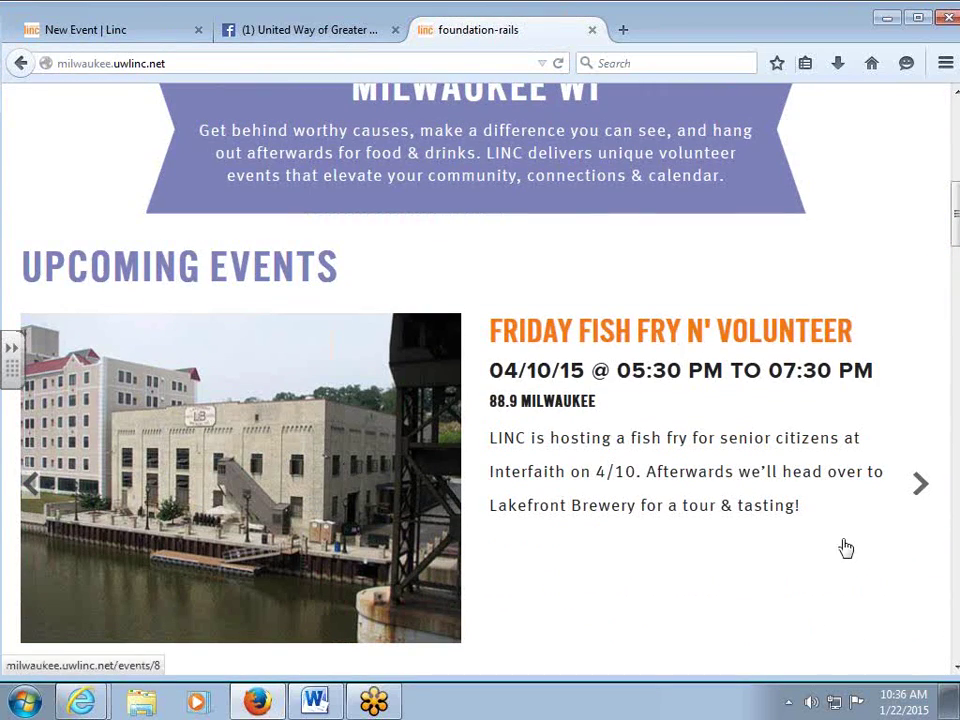
{"action": "left_click", "coordinate": [422, 407]}
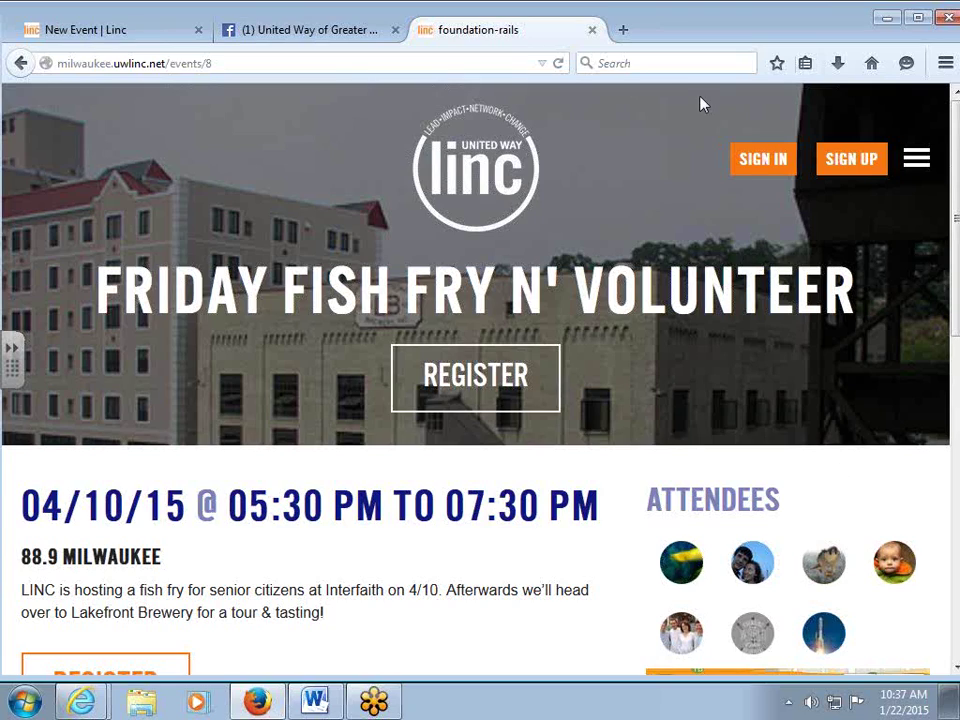
{"action": "left_click", "coordinate": [86, 32]}
{"action": "left_click", "coordinate": [236, 372]}
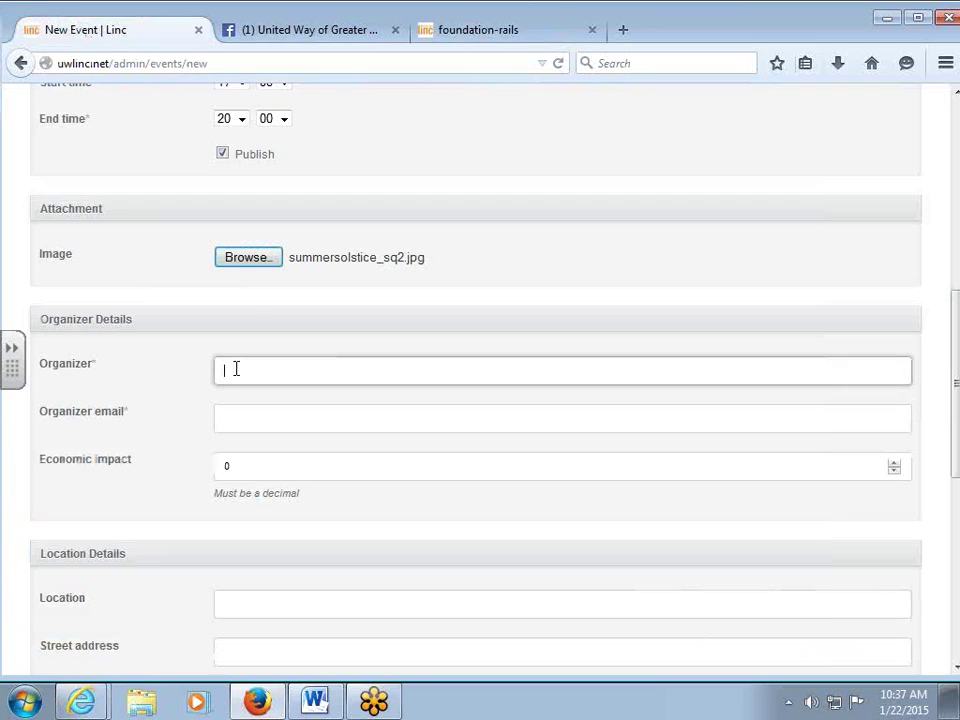
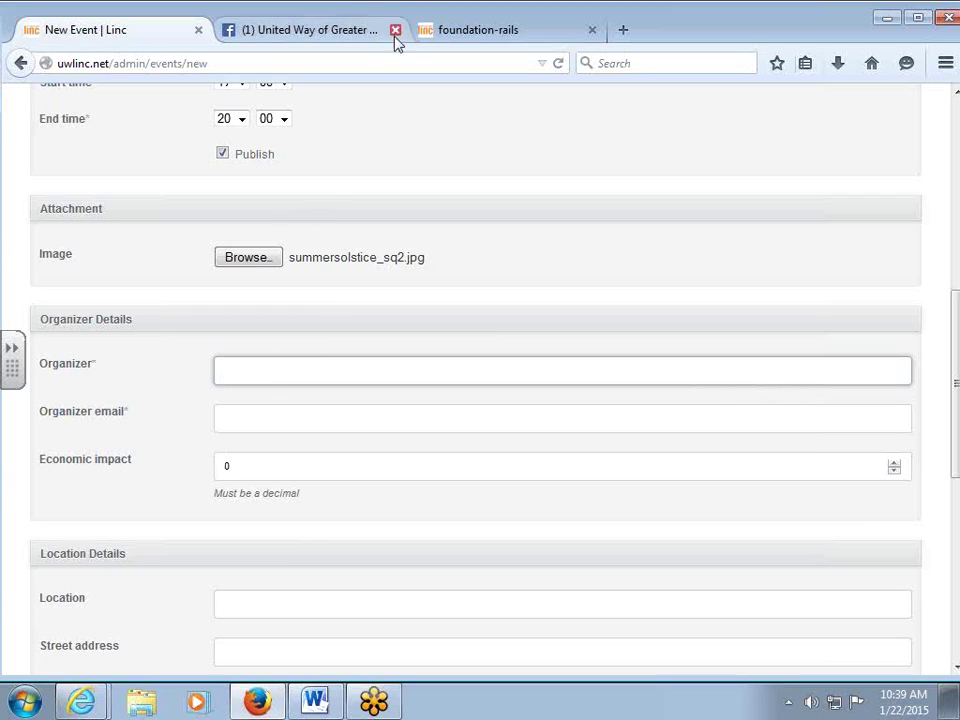
Check the organizer contact form on the public event page, then return to the new event form.
{"action": "left_click", "coordinate": [446, 34]}
{"action": "scroll", "coordinate": [666, 543], "scroll_direction": "down", "scroll_amount": 5}
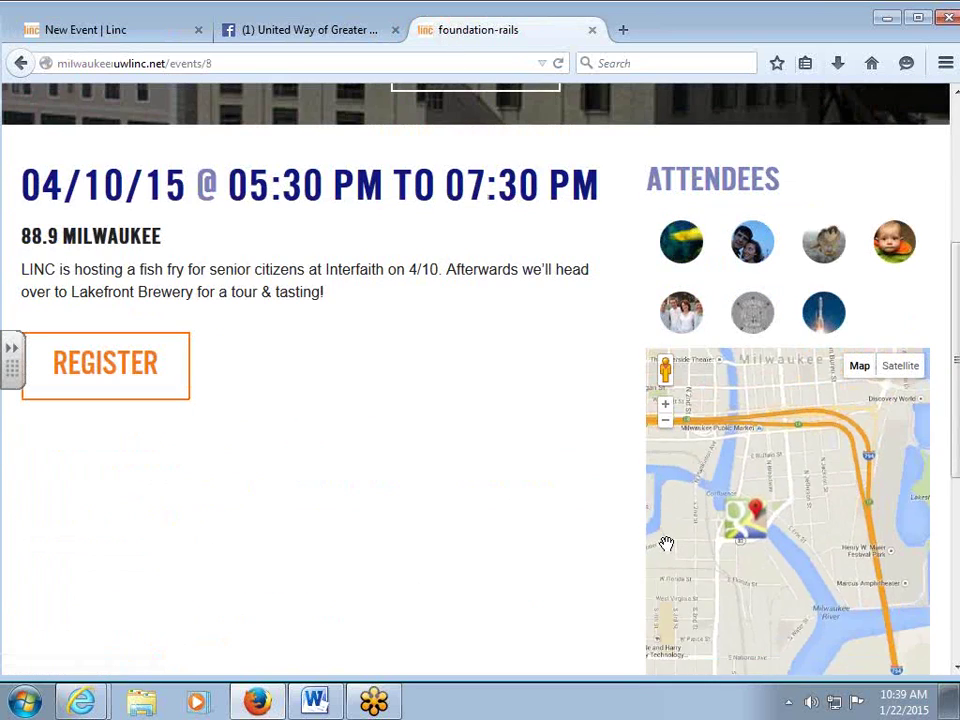
{"action": "scroll", "coordinate": [471, 527], "scroll_direction": "down", "scroll_amount": 5}
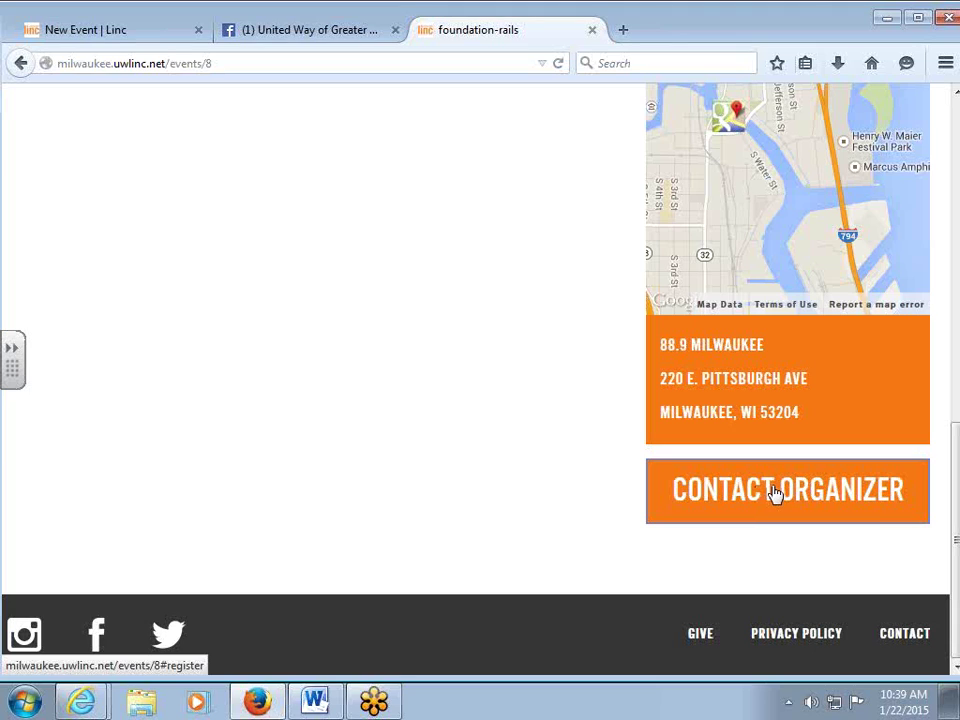
{"action": "left_click", "coordinate": [775, 494]}
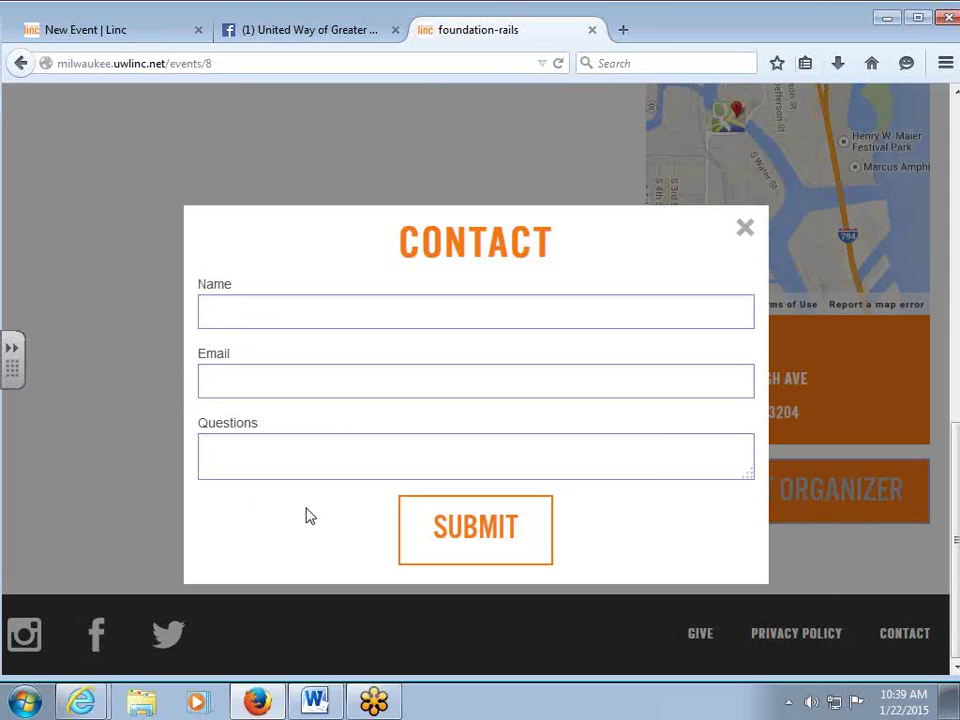
{"action": "left_click", "coordinate": [745, 229]}
{"action": "left_click", "coordinate": [64, 30]}
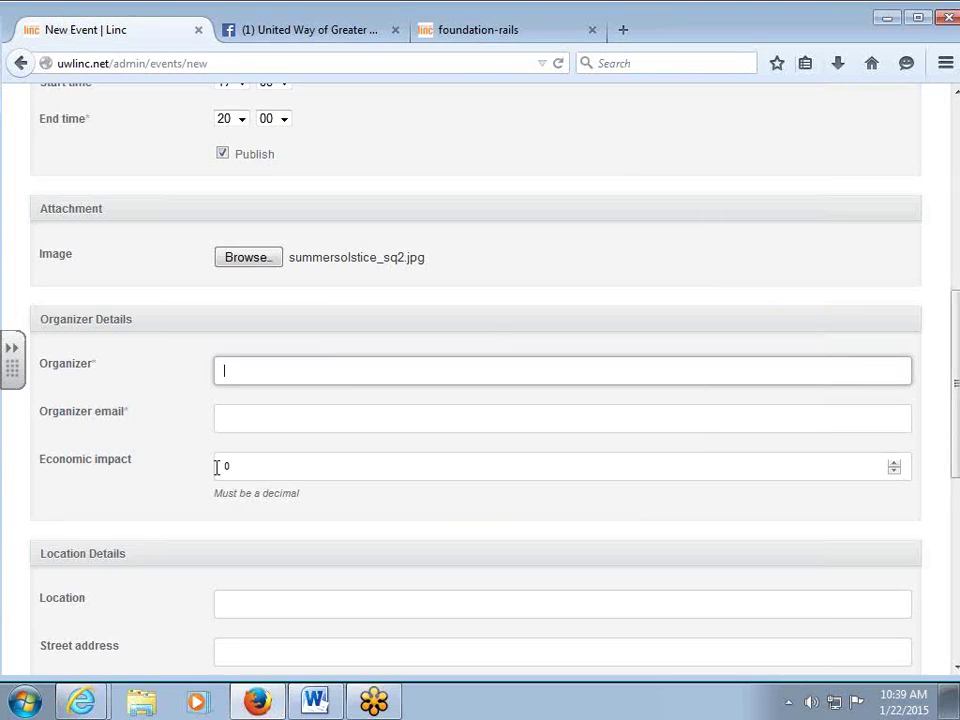
Enter the organizer's name and the organizer's e-mail address.
{"action": "type", "text": "Unura"}
{"action": "key", "text": "BackSpace"}
{"action": "key", "text": "BackSpace"}
{"action": "key", "text": "BackSpace"}
{"action": "key", "text": "BackSpace"}
{"action": "key", "text": "Tab"}
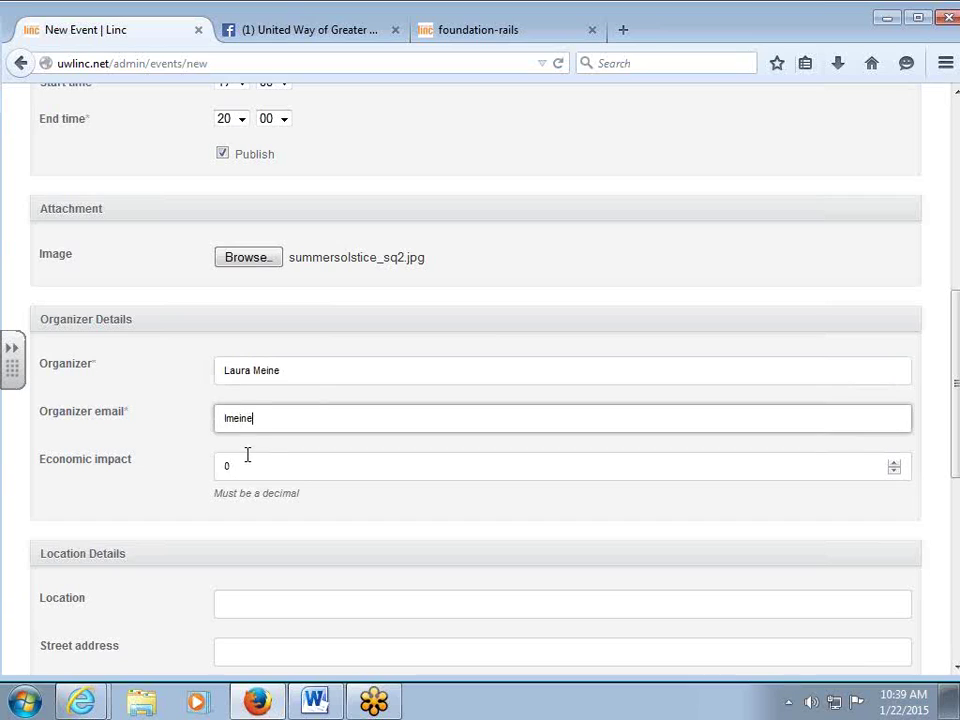
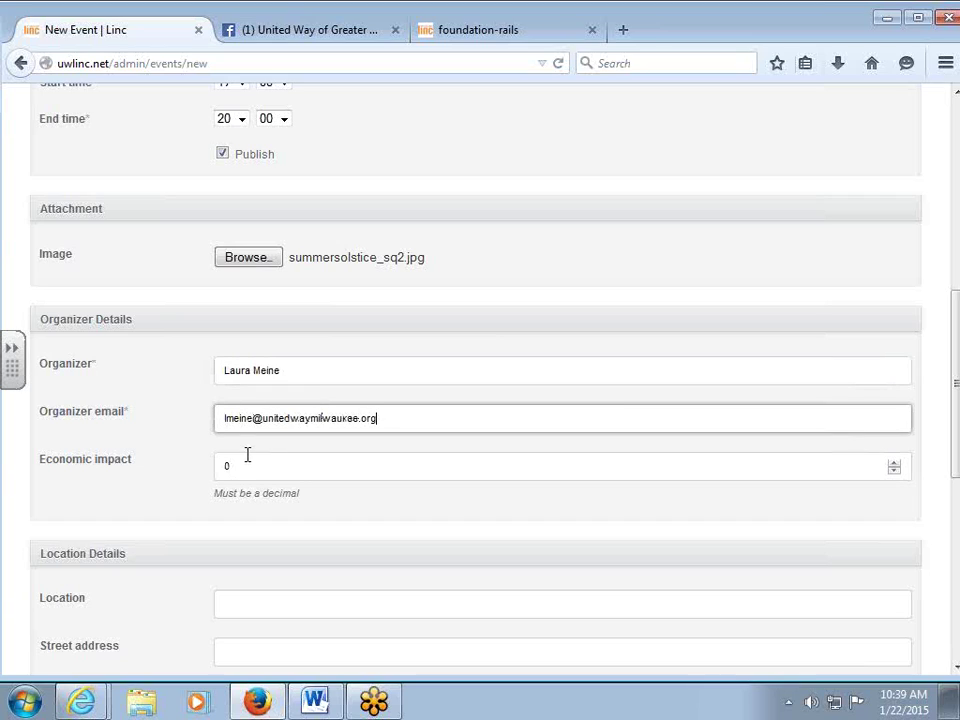
Replace the economic impact value 0 with 15.00.
{"action": "left_click", "coordinate": [224, 465]}
{"action": "double_click", "coordinate": [224, 465]}
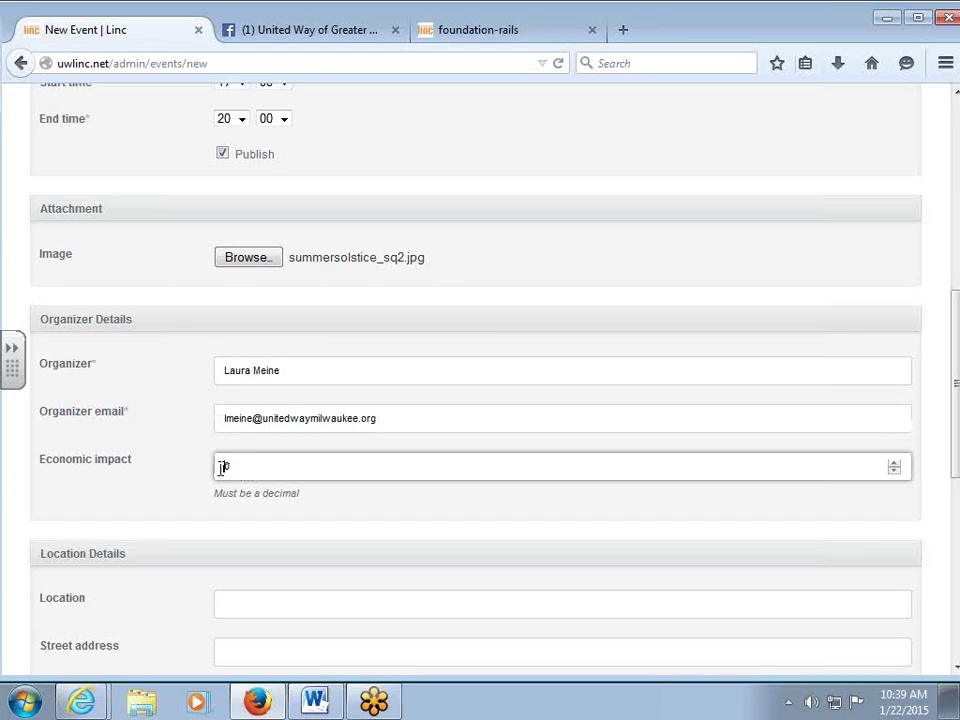
{"action": "type", "text": "15.00"}
{"action": "double_click", "coordinate": [238, 466]}
{"action": "scroll", "coordinate": [302, 574], "scroll_direction": "up", "scroll_amount": 2}
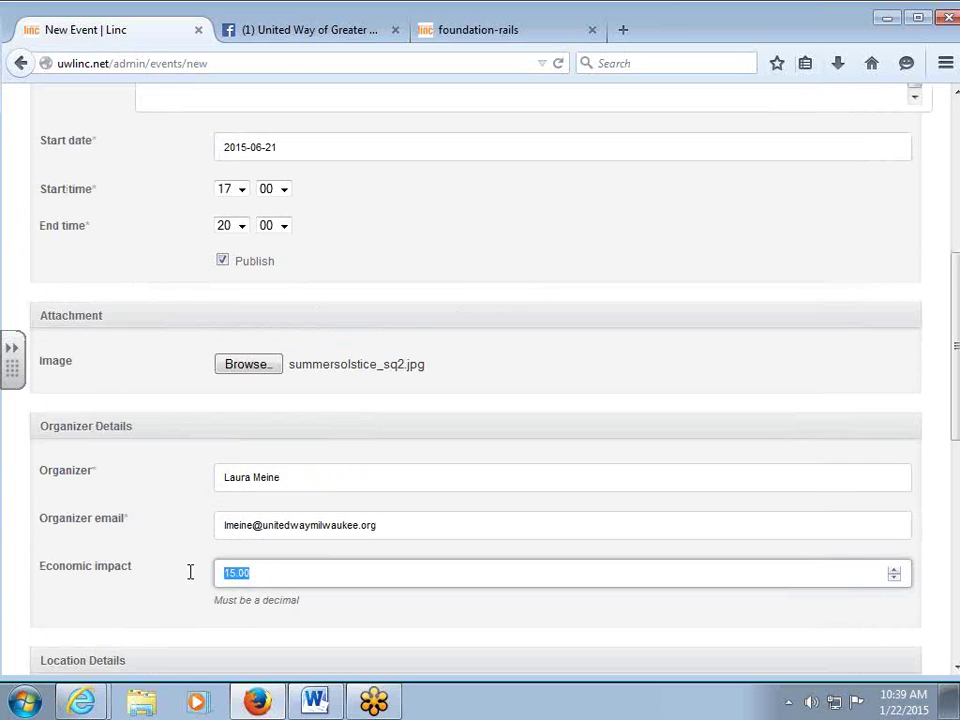
{"action": "scroll", "coordinate": [380, 559], "scroll_direction": "up", "scroll_amount": 2}
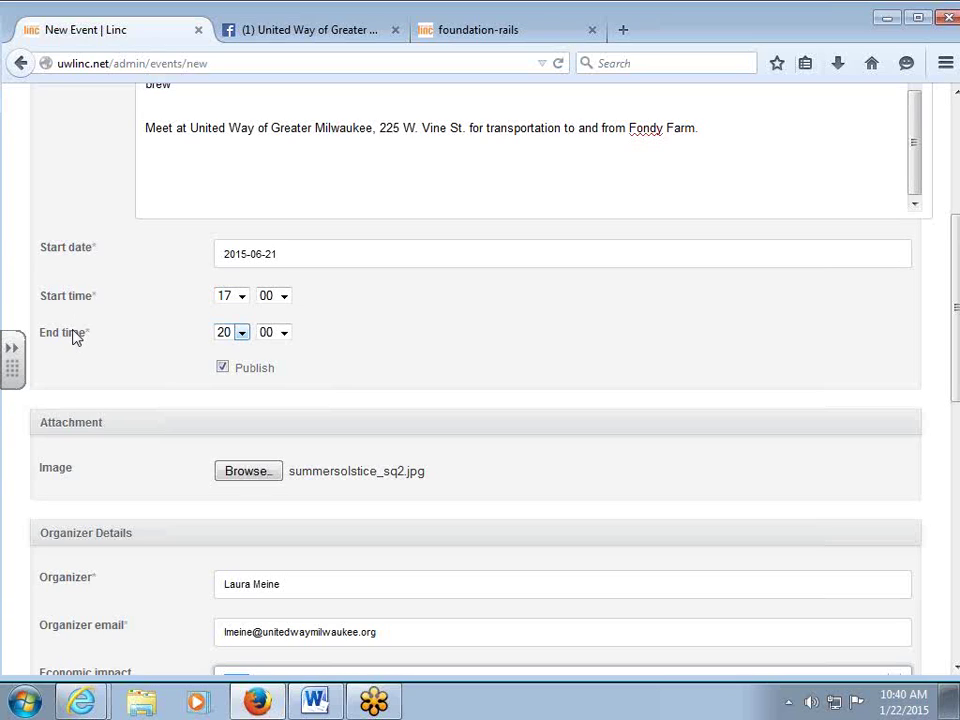
{"action": "key", "text": "Tab"}
{"action": "key", "text": "Tab"}
{"action": "key", "text": "Tab"}
{"action": "key", "text": "Tab"}
{"action": "key", "text": "Tab"}
{"action": "key", "text": "Tab"}
{"action": "scroll", "coordinate": [71, 336], "scroll_direction": "down", "scroll_amount": 5}
{"action": "left_click", "coordinate": [274, 256]}
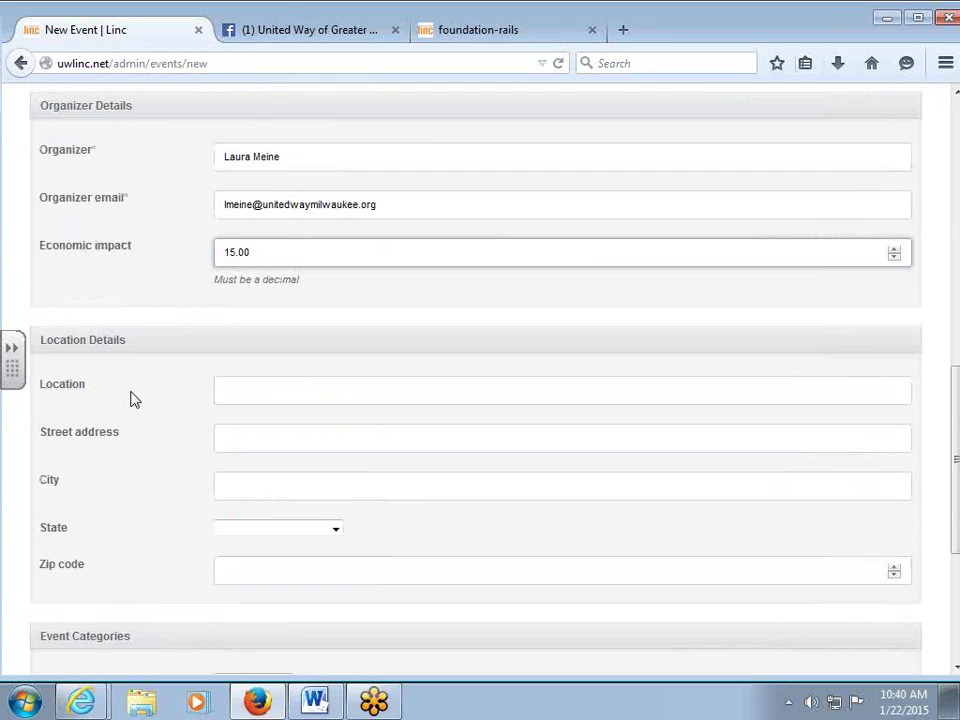
{"action": "left_click_drag", "start_coordinate": [253, 252], "coordinate": [204, 252]}
Click into the location field, then revisit the public event page for its details.
{"action": "left_click", "coordinate": [241, 402]}
{"action": "scroll", "coordinate": [280, 355], "scroll_direction": "down", "scroll_amount": 2}
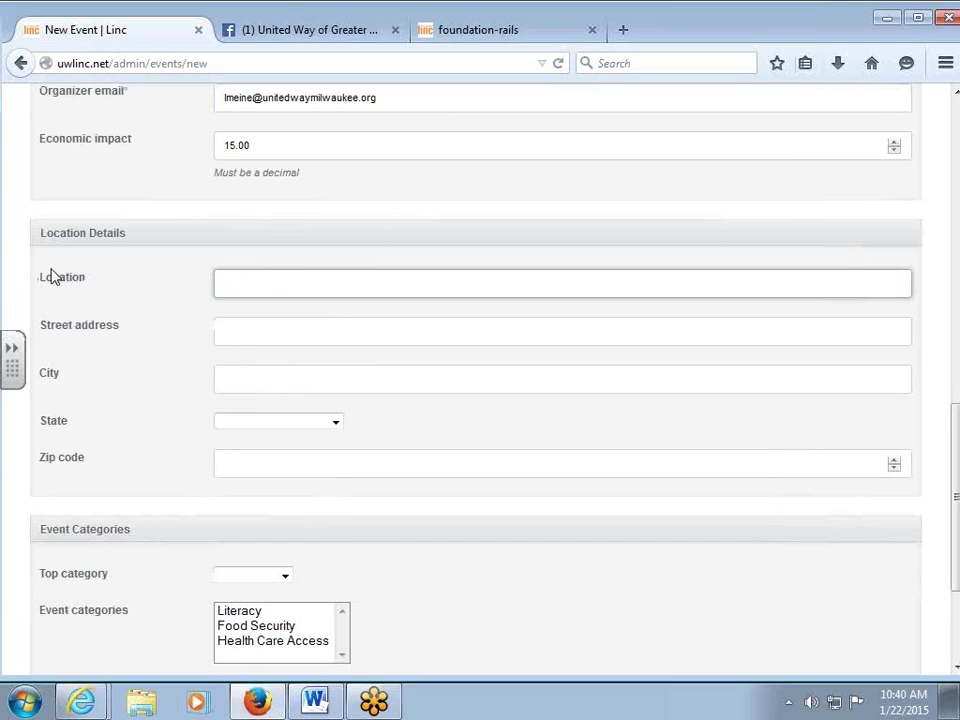
{"action": "left_click", "coordinate": [465, 33]}
Check the Summer Solstice Celebration text in Word, then return to the new event form.
{"action": "scroll", "coordinate": [556, 372], "scroll_direction": "up", "scroll_amount": 4}
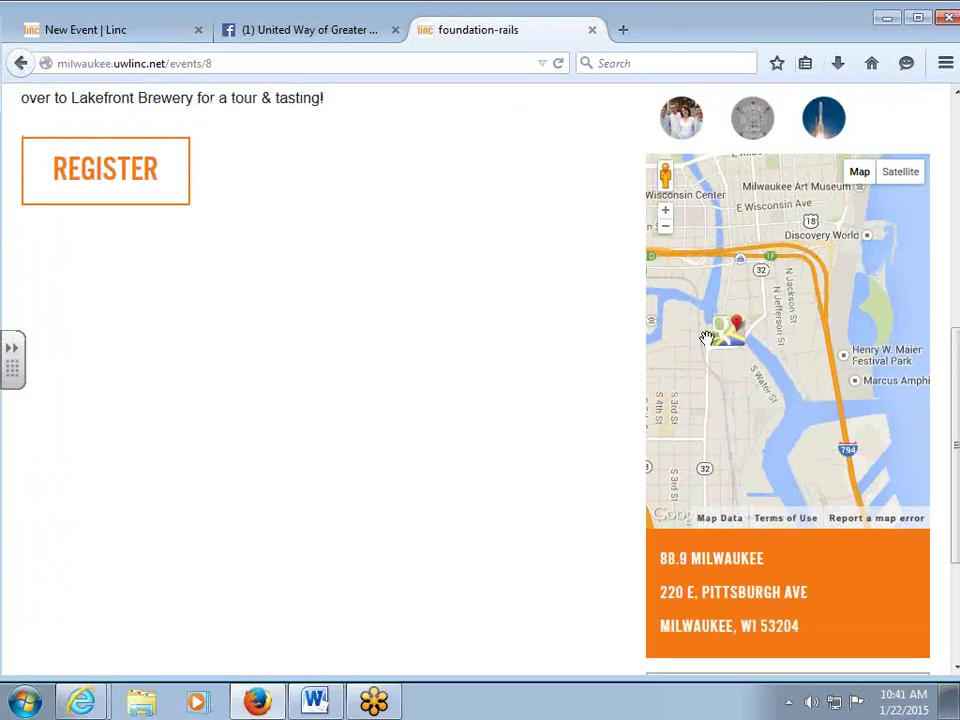
{"action": "left_click", "coordinate": [86, 34]}
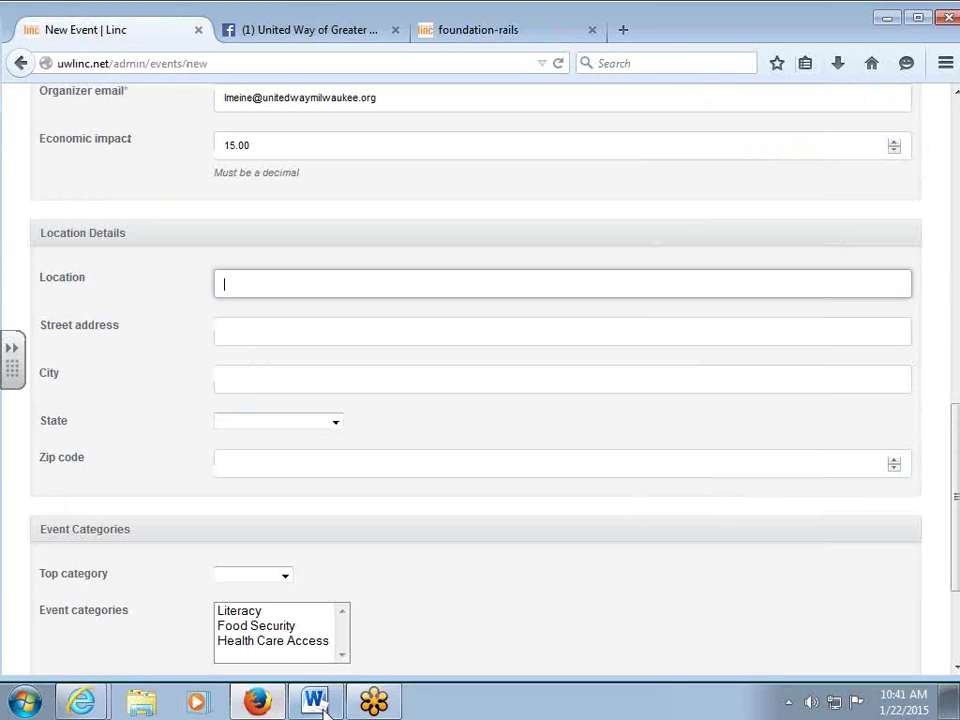
{"action": "key", "text": "alt+Tab"}
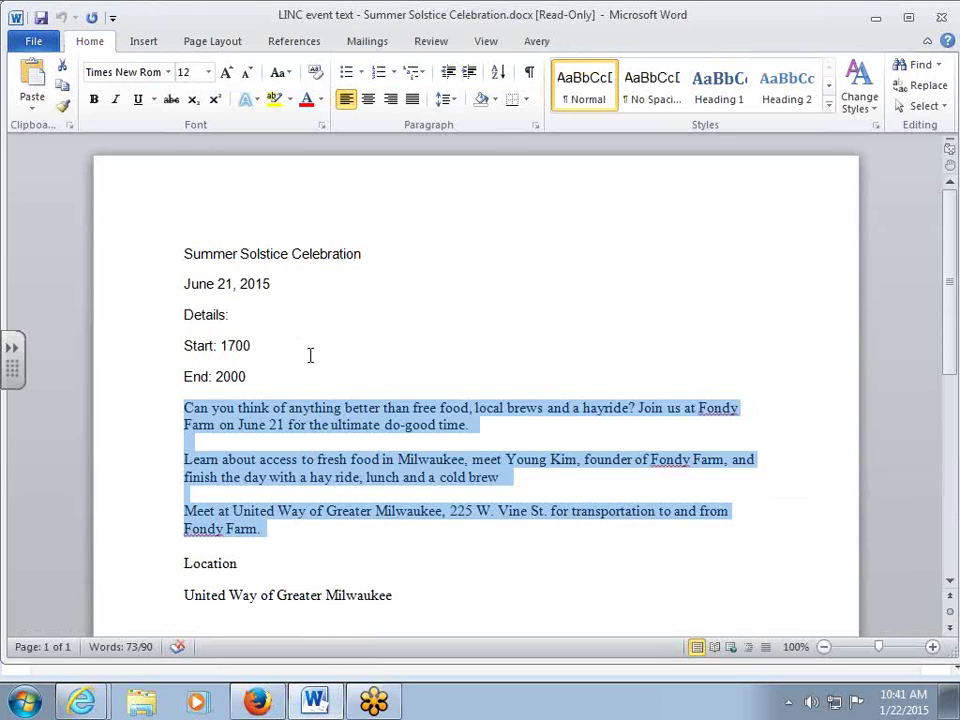
{"action": "left_click", "coordinate": [876, 20]}
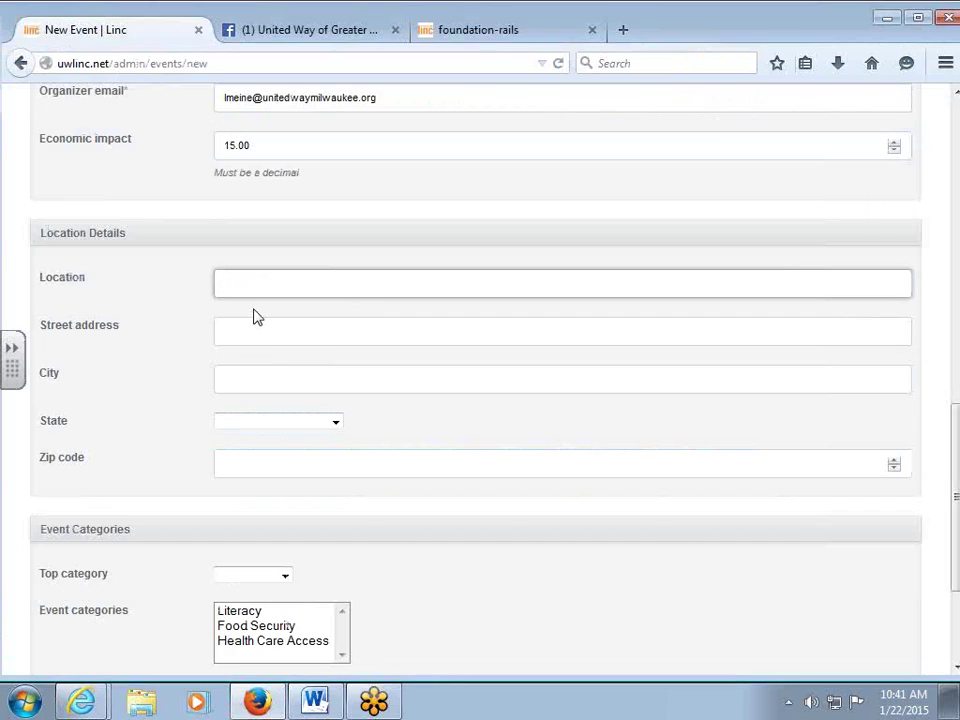
Enter location United Way of Greater Milwaukee with its street address, Milwaukee, Wisconsin and zip code.
{"action": "type", "text": "United Way of Greater Milwaukee"}
{"action": "key", "text": "Tab"}
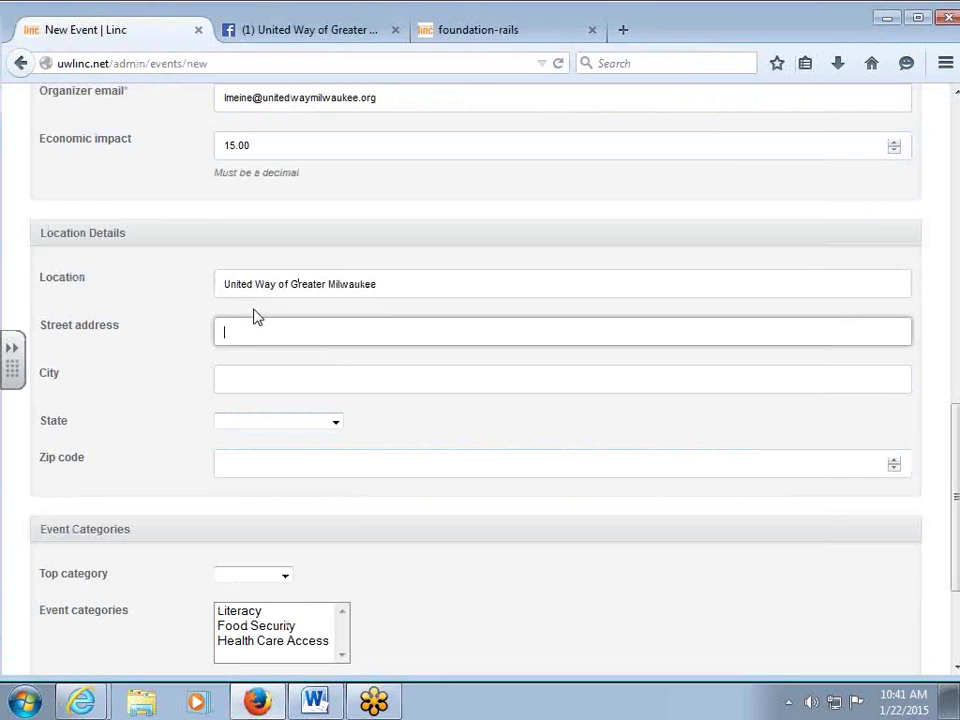
{"action": "type", "text": "225 W. Vine St."}
{"action": "key", "text": "Tab"}
{"action": "type", "text": "Milwaukee"}
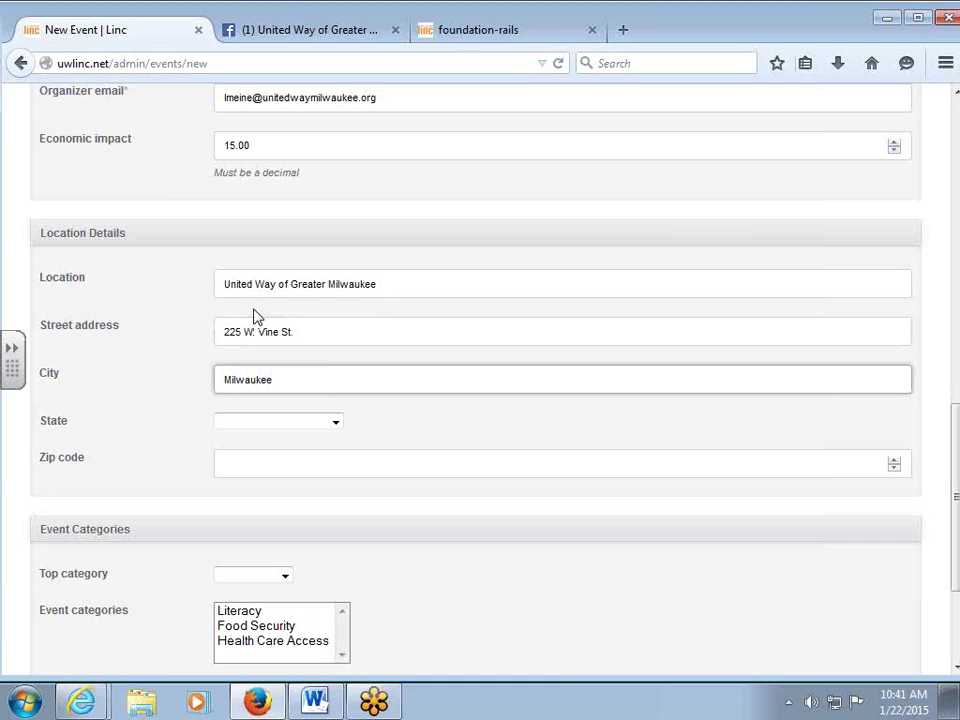
{"action": "key", "text": "Tab"}
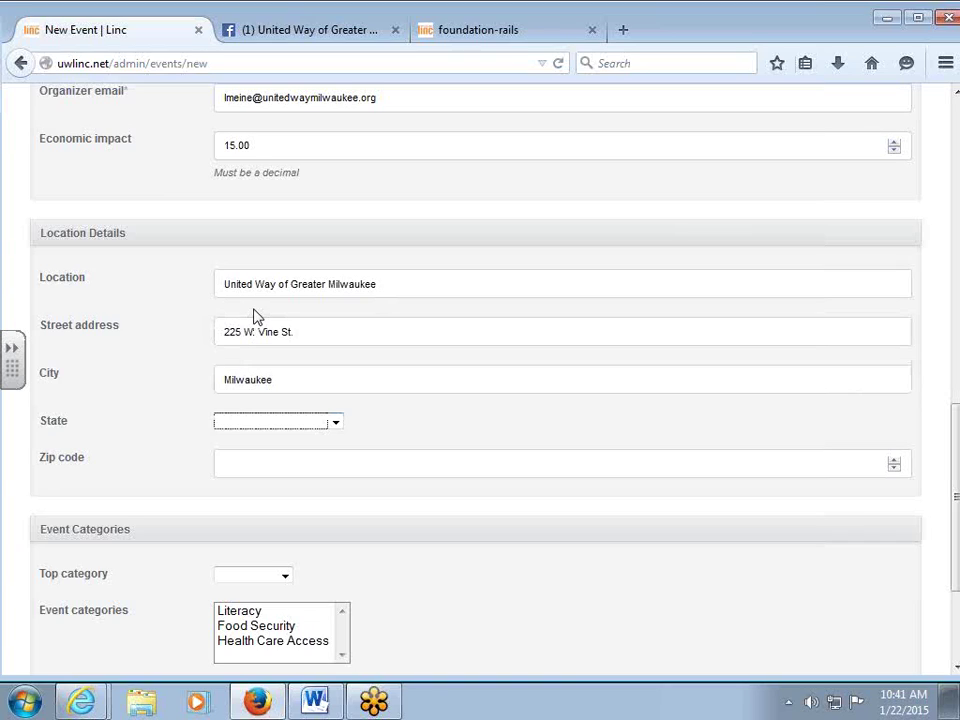
{"action": "type", "text": "wi"}
{"action": "key", "text": "Tab"}
{"action": "type", "text": "53212"}
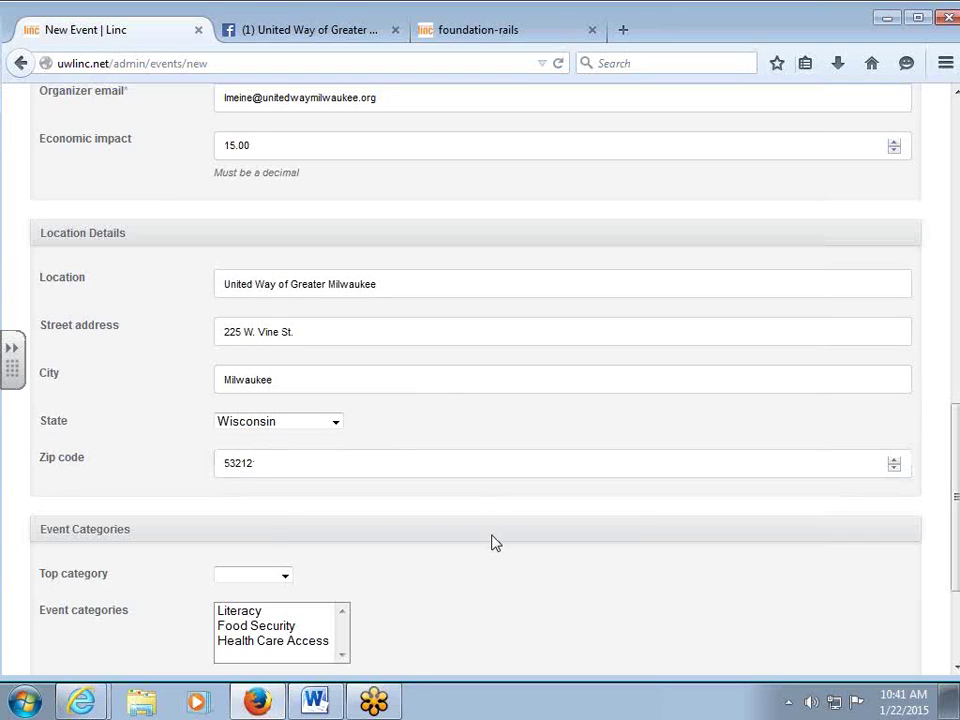
{"action": "scroll", "coordinate": [495, 535], "scroll_direction": "down", "scroll_amount": 3}
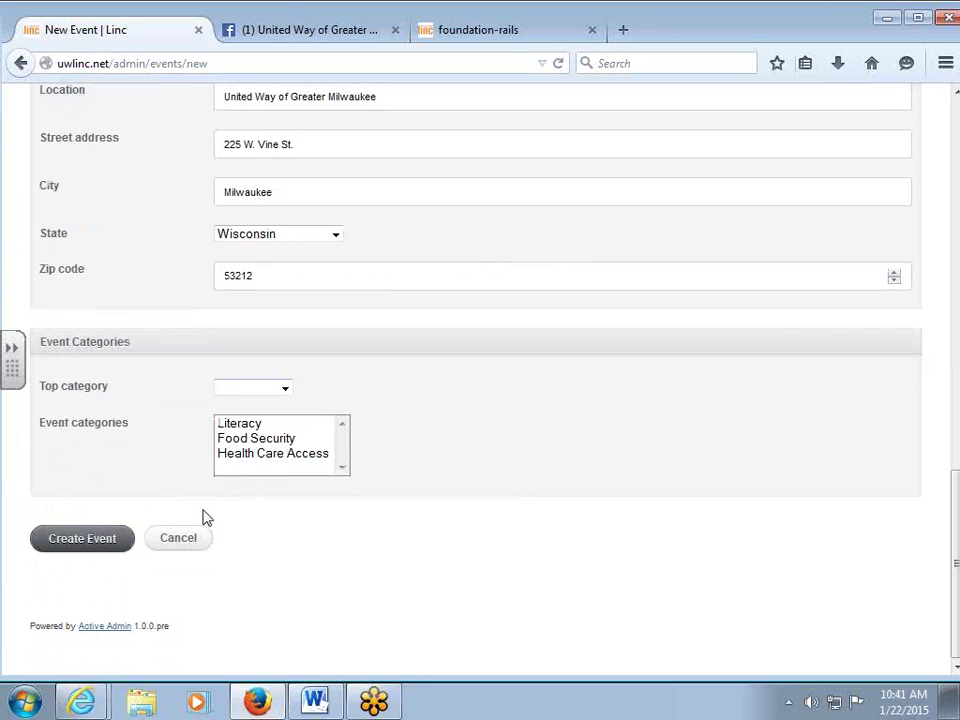
Change the top category from Education to Health and tick the Food Security event category.
{"action": "left_click", "coordinate": [251, 390]}
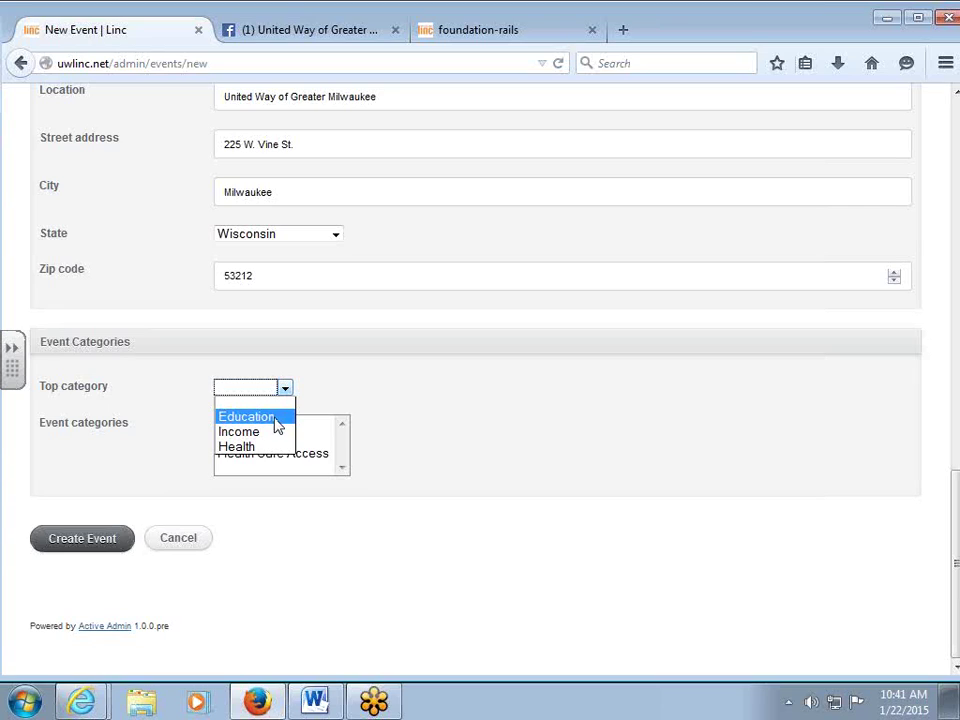
{"action": "left_click", "coordinate": [276, 417]}
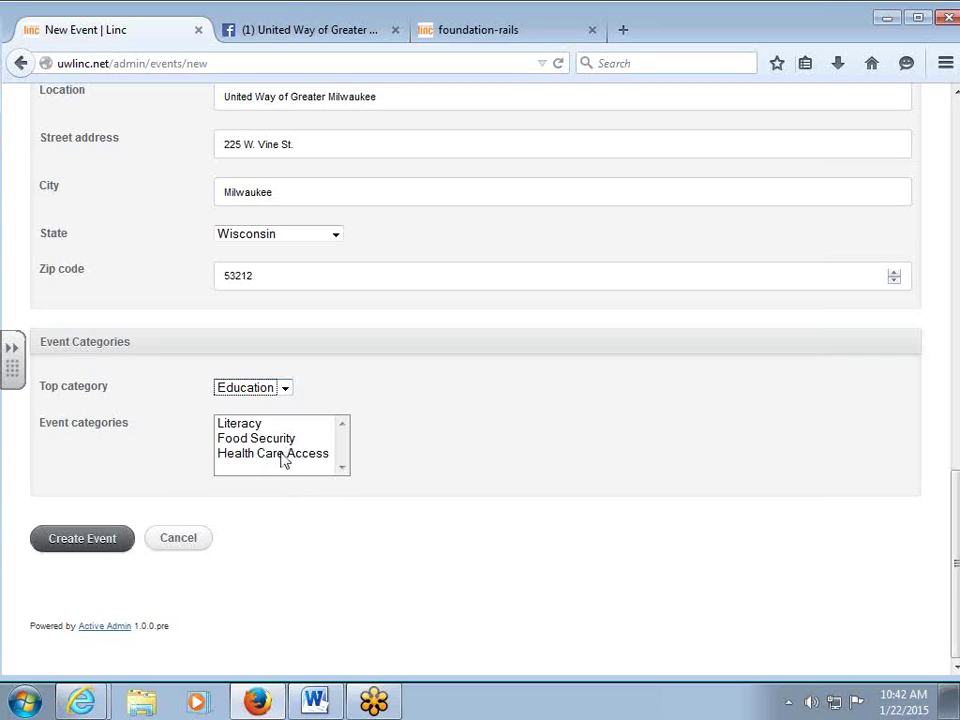
{"action": "left_click", "coordinate": [285, 388]}
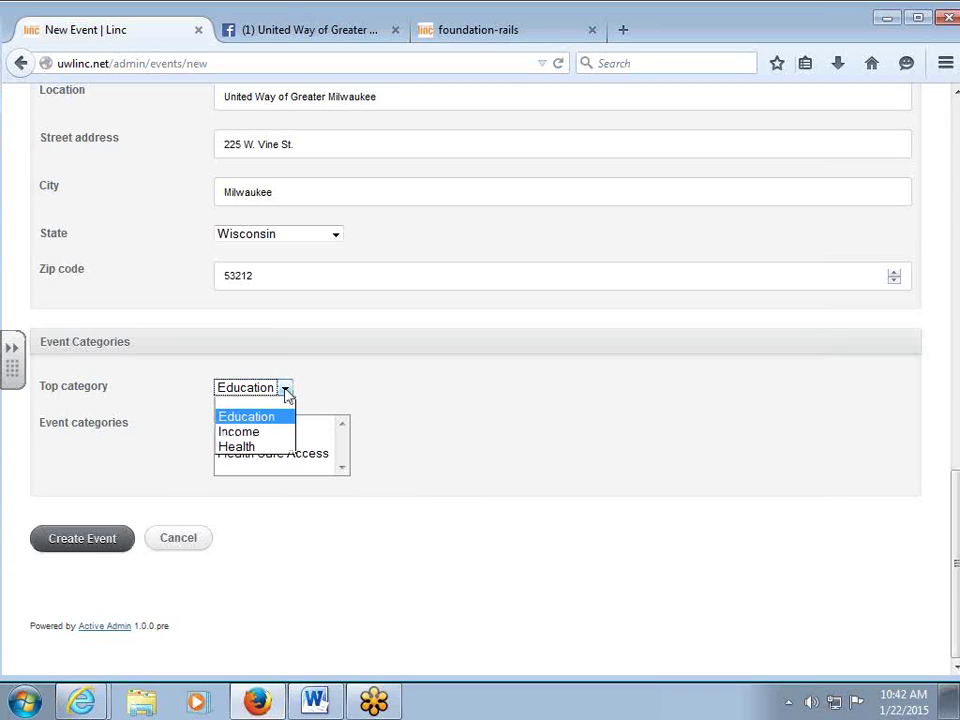
{"action": "left_click", "coordinate": [270, 449]}
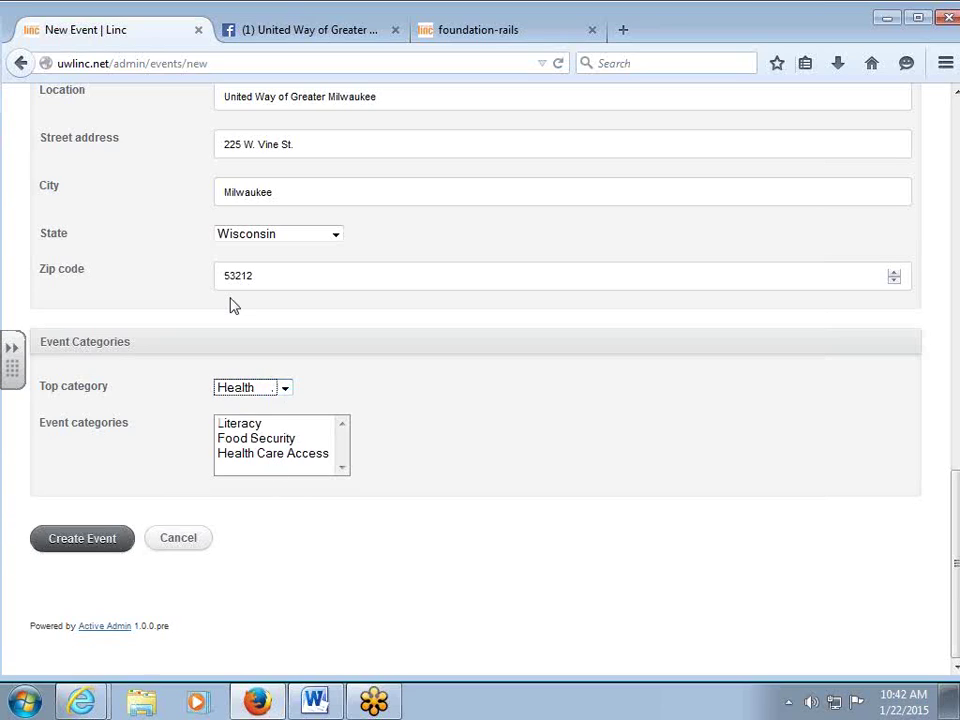
{"action": "left_click", "coordinate": [251, 440]}
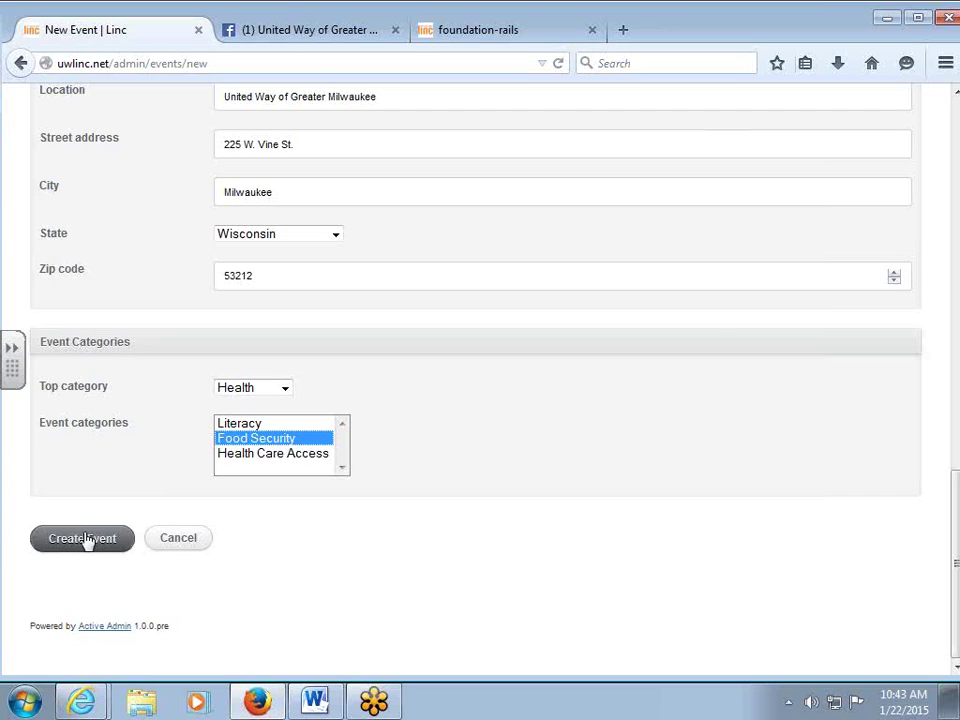
{"action": "left_click", "coordinate": [284, 384]}
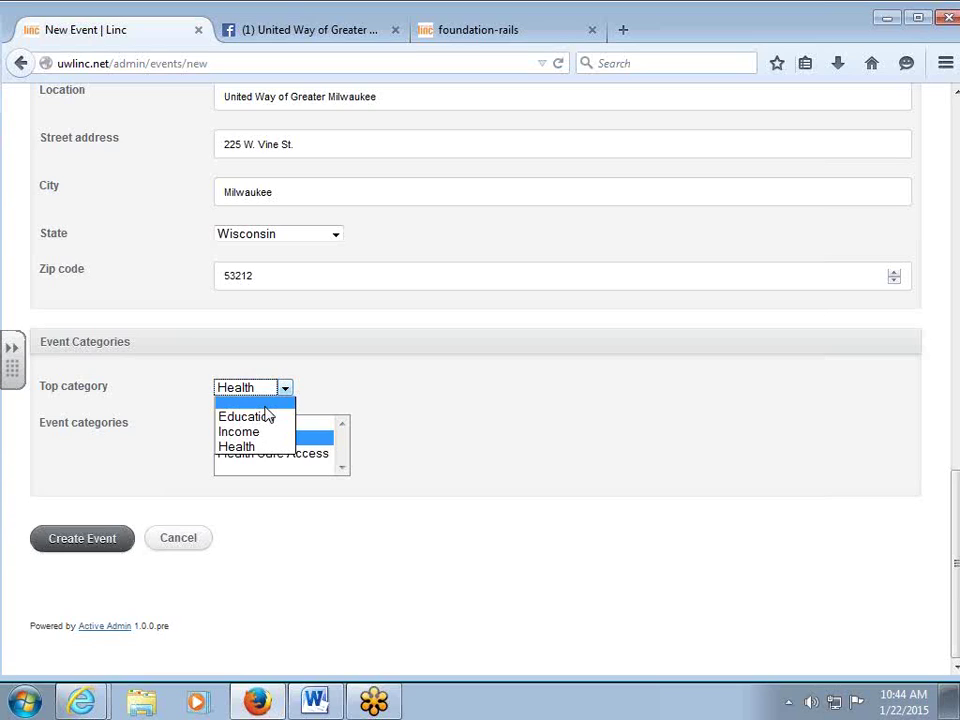
Leave Health as the top category and create the event.
{"action": "left_click", "coordinate": [405, 390]}
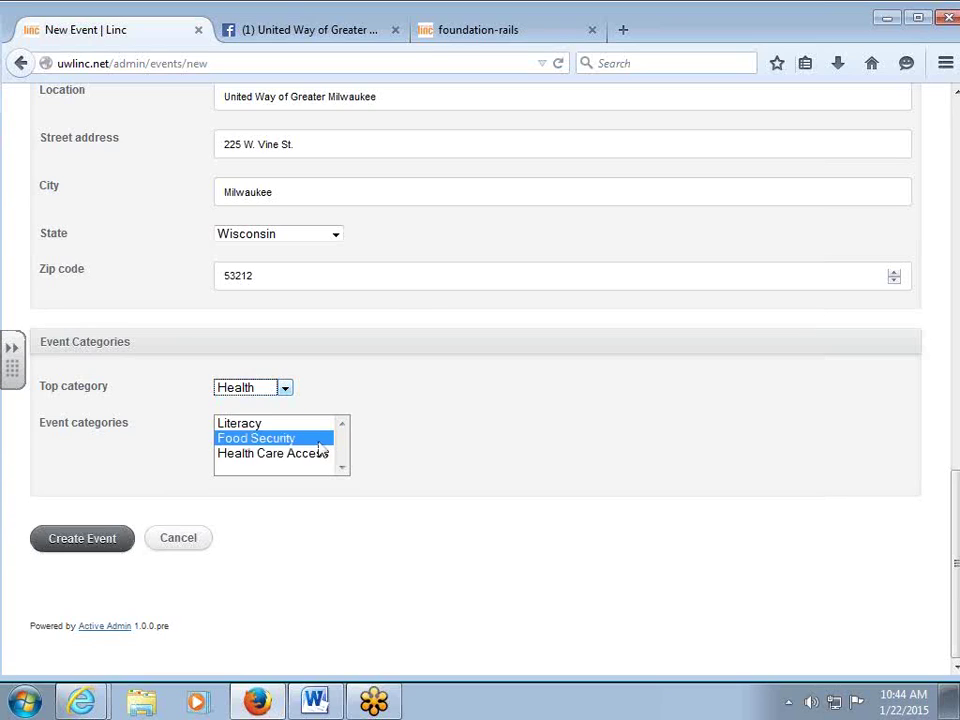
{"action": "left_click", "coordinate": [76, 549]}
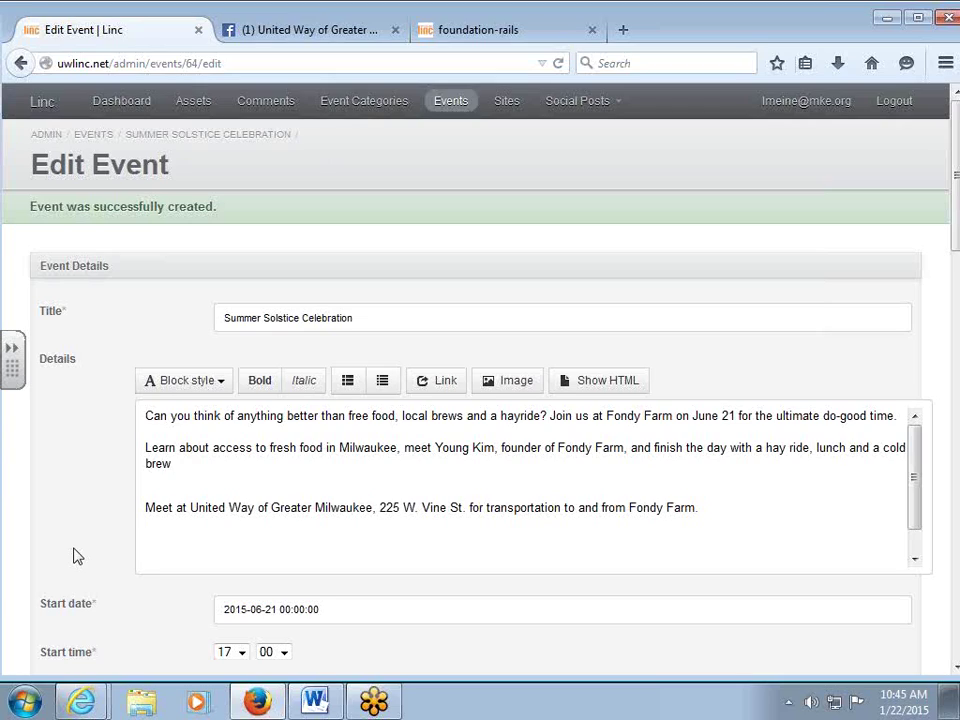
Scroll through the saved Edit Event form, then switch to the public site's tab.
{"action": "scroll", "coordinate": [199, 576], "scroll_direction": "down", "scroll_amount": 15}
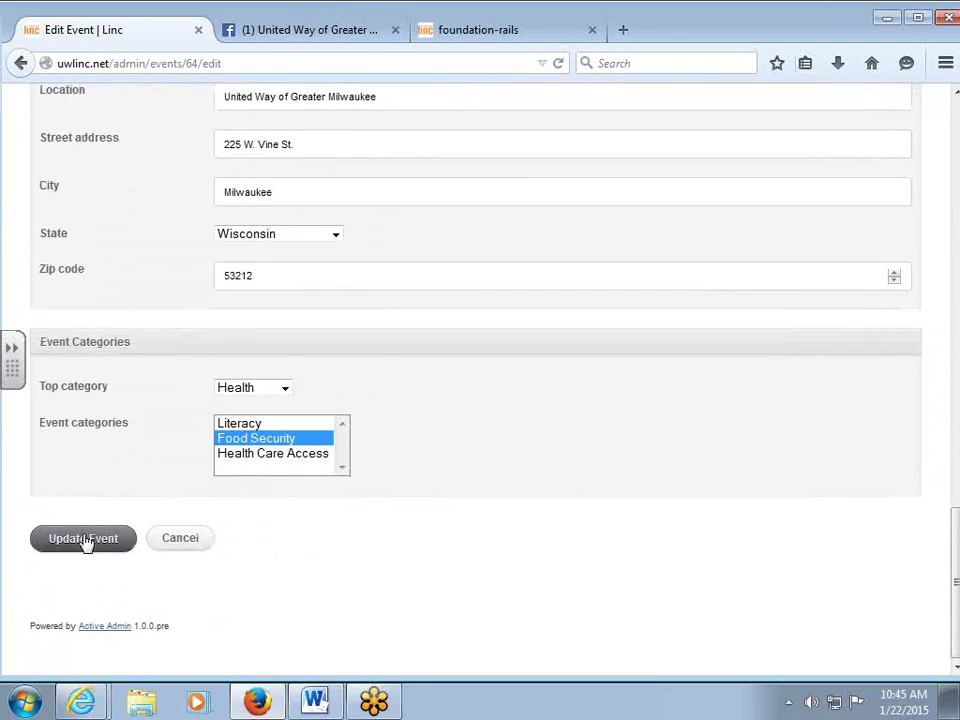
{"action": "scroll", "coordinate": [120, 527], "scroll_direction": "up", "scroll_amount": 15}
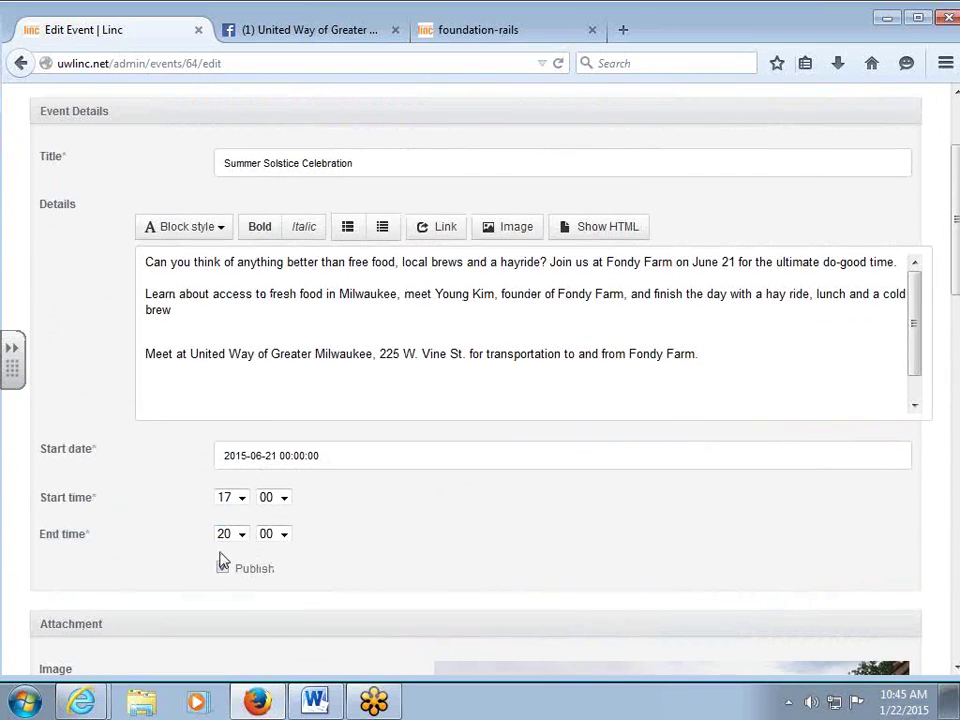
{"action": "left_click", "coordinate": [222, 566]}
{"action": "left_click", "coordinate": [471, 31]}
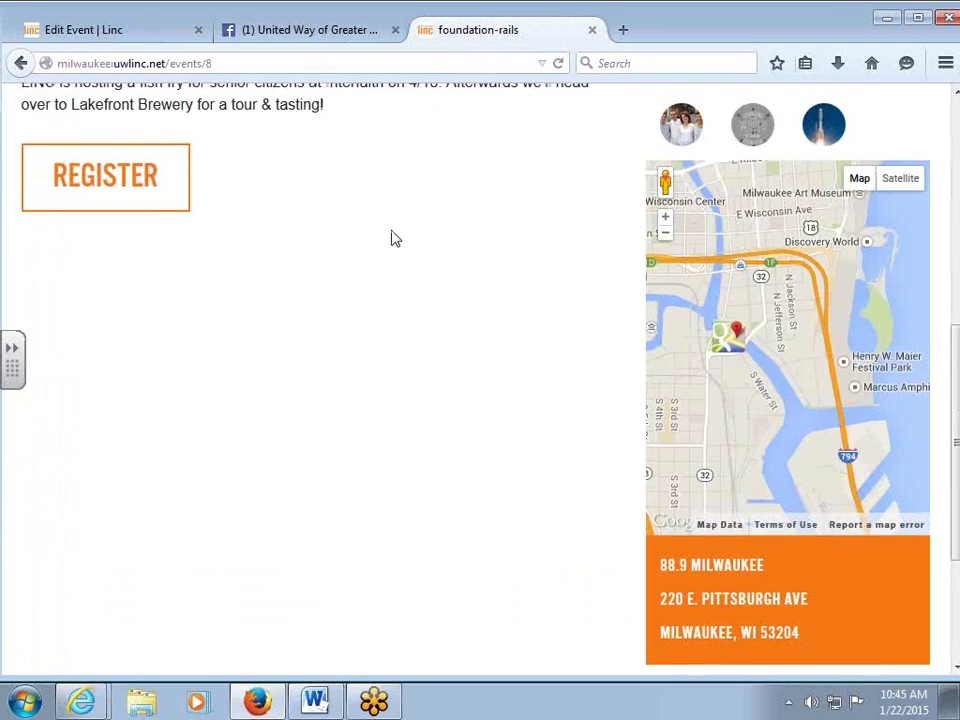
From the Milwaukee homepage, advance the Upcoming Events carousel and open Summer Solstice Celebration.
{"action": "scroll", "coordinate": [392, 238], "scroll_direction": "up", "scroll_amount": 5}
{"action": "left_click", "coordinate": [487, 209]}
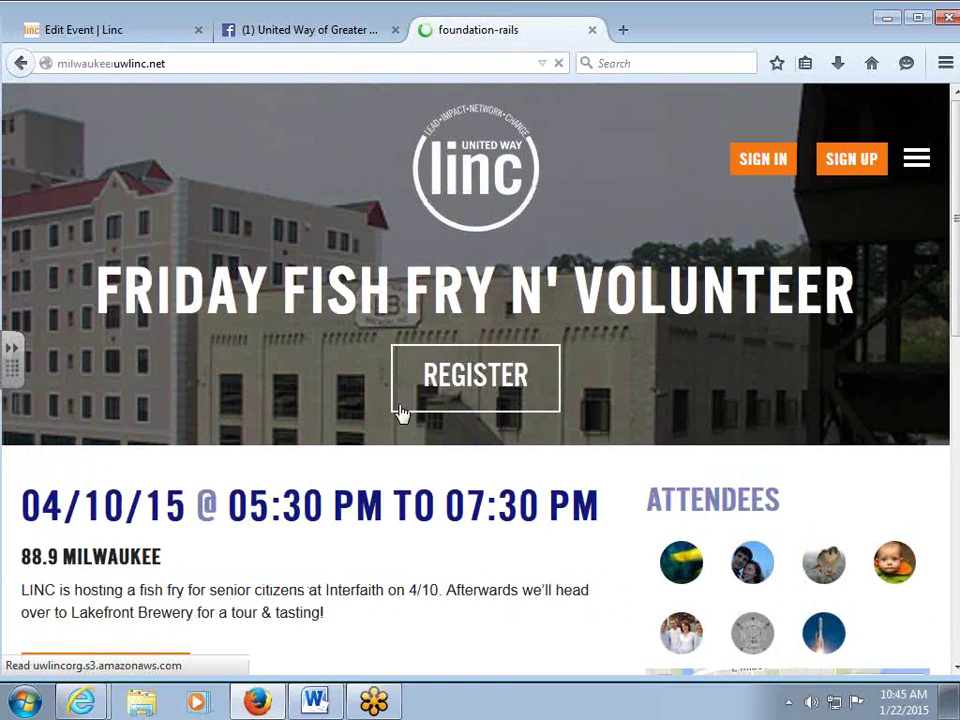
{"action": "scroll", "coordinate": [396, 435], "scroll_direction": "down", "scroll_amount": 6}
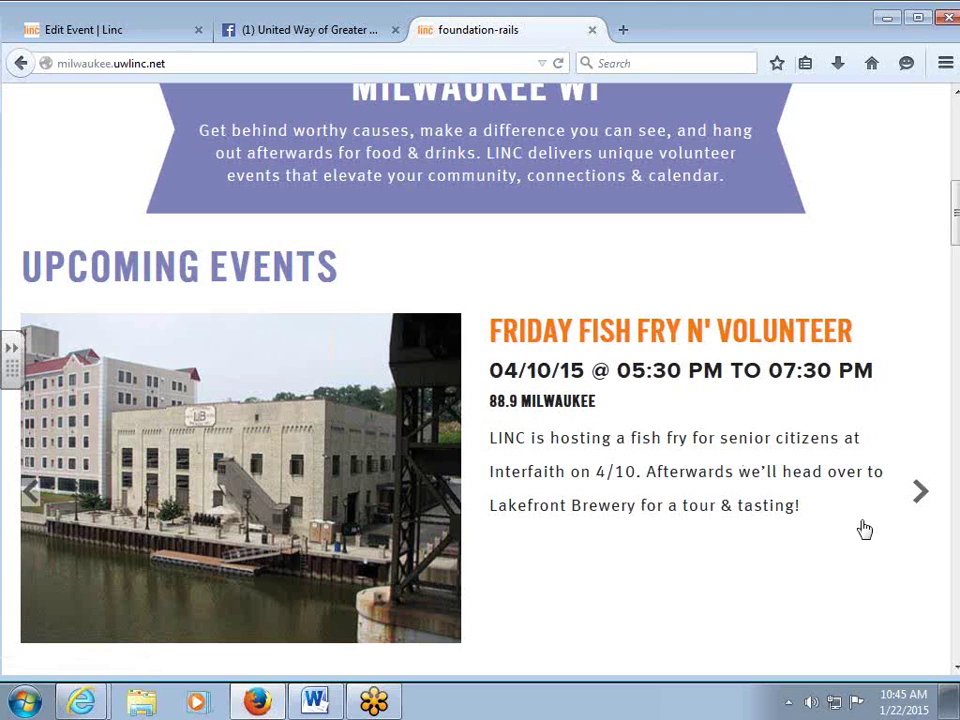
{"action": "left_click", "coordinate": [917, 510]}
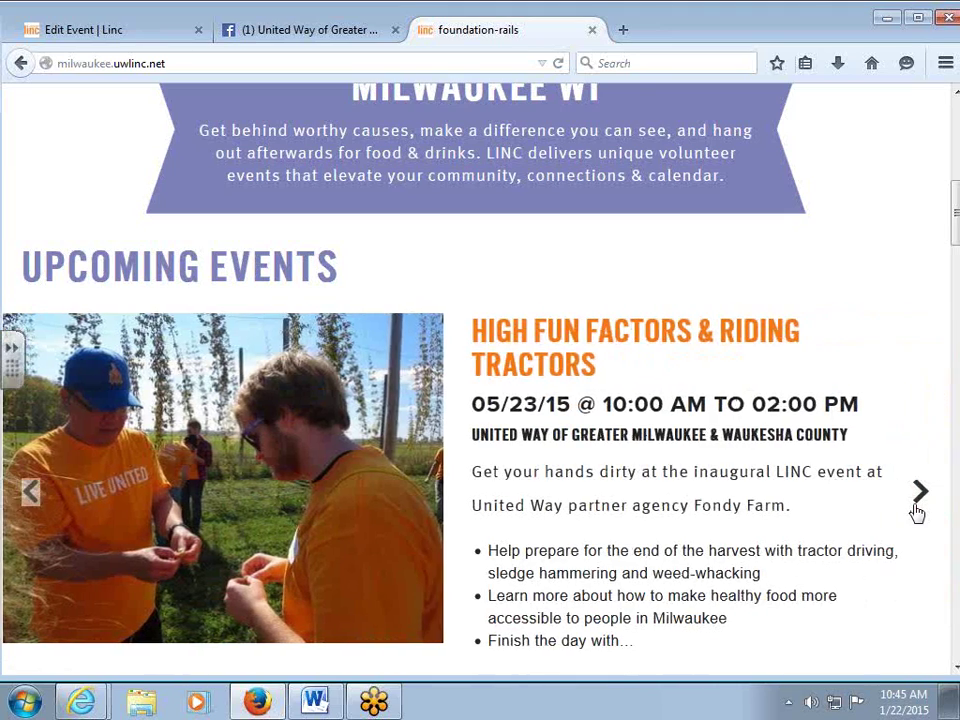
{"action": "left_click", "coordinate": [917, 510]}
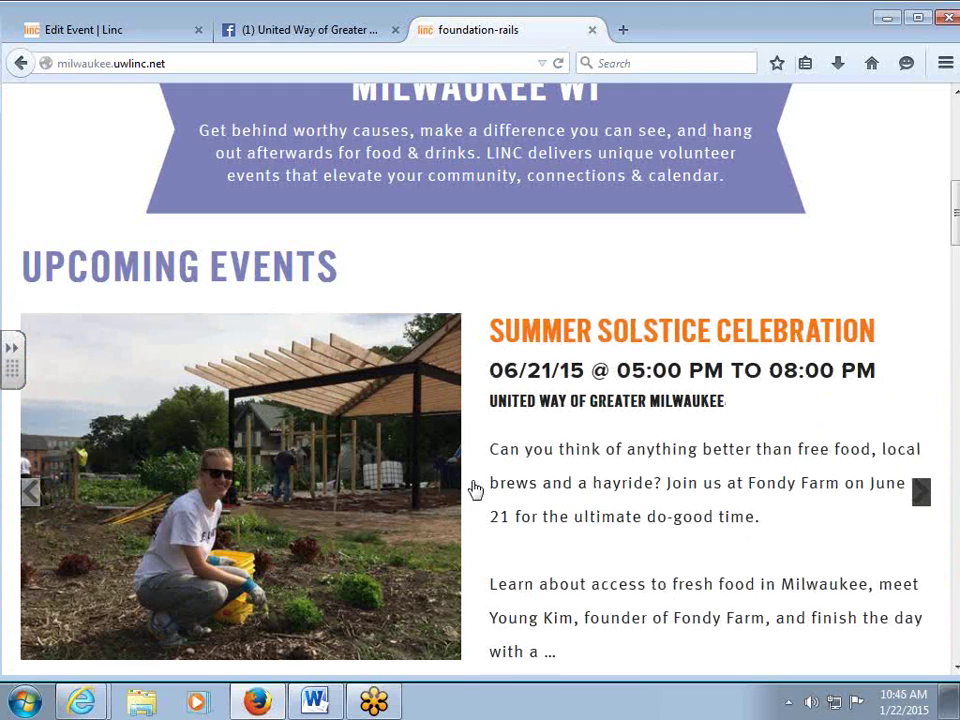
{"action": "scroll", "coordinate": [480, 490], "scroll_direction": "down", "scroll_amount": 2}
{"action": "left_click", "coordinate": [240, 360]}
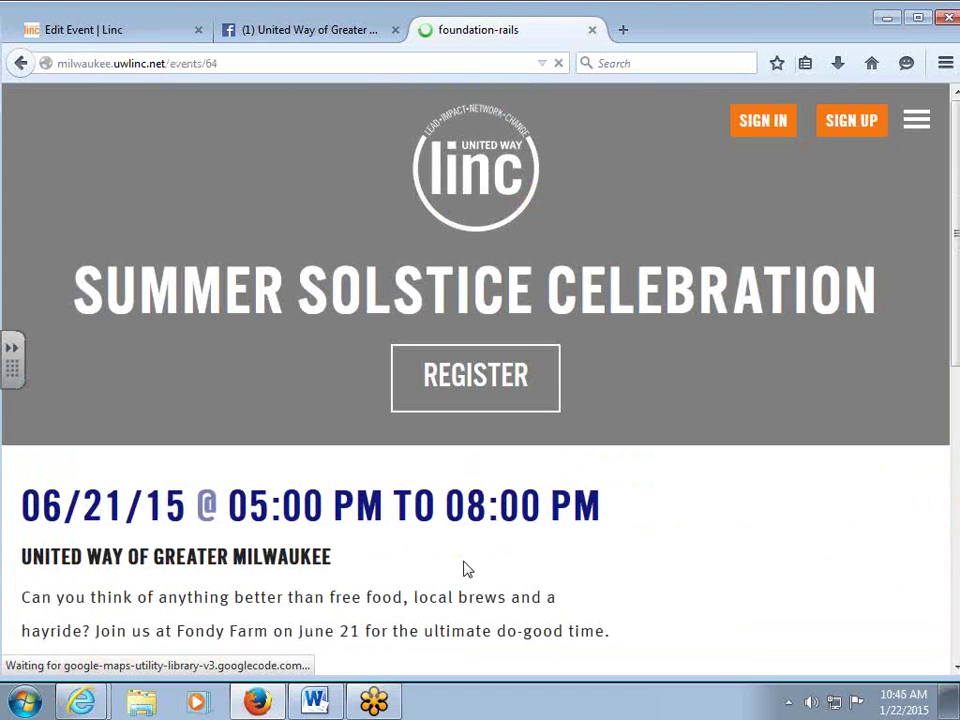
Follow the event's Food Security tag, then return to the admin edit form.
{"action": "scroll", "coordinate": [452, 542], "scroll_direction": "down", "scroll_amount": 4}
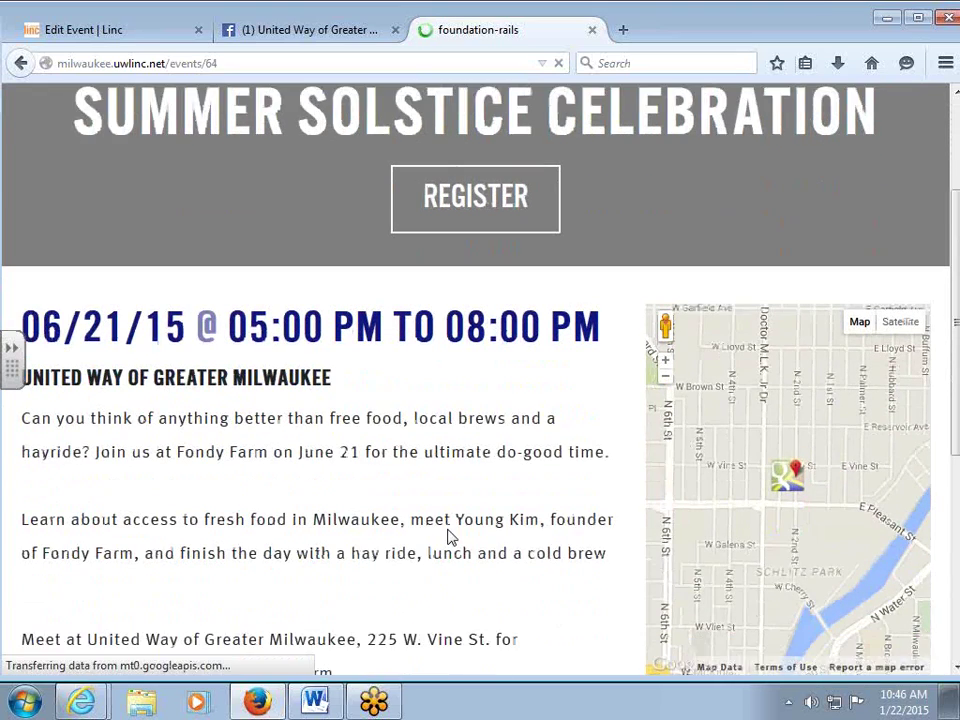
{"action": "scroll", "coordinate": [449, 530], "scroll_direction": "down", "scroll_amount": 6}
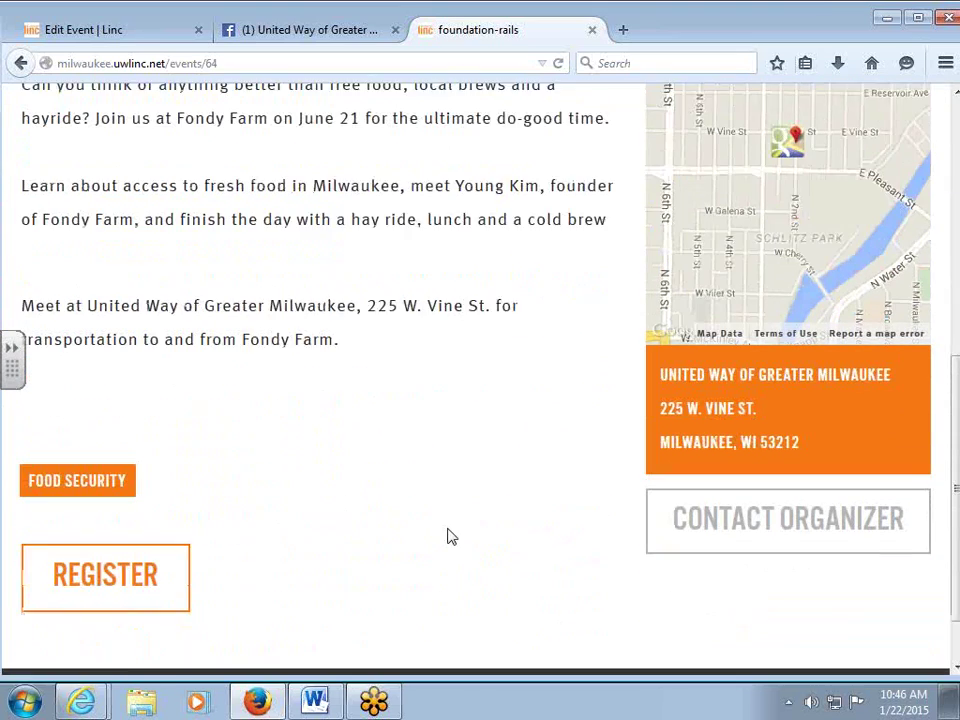
{"action": "left_click", "coordinate": [111, 467]}
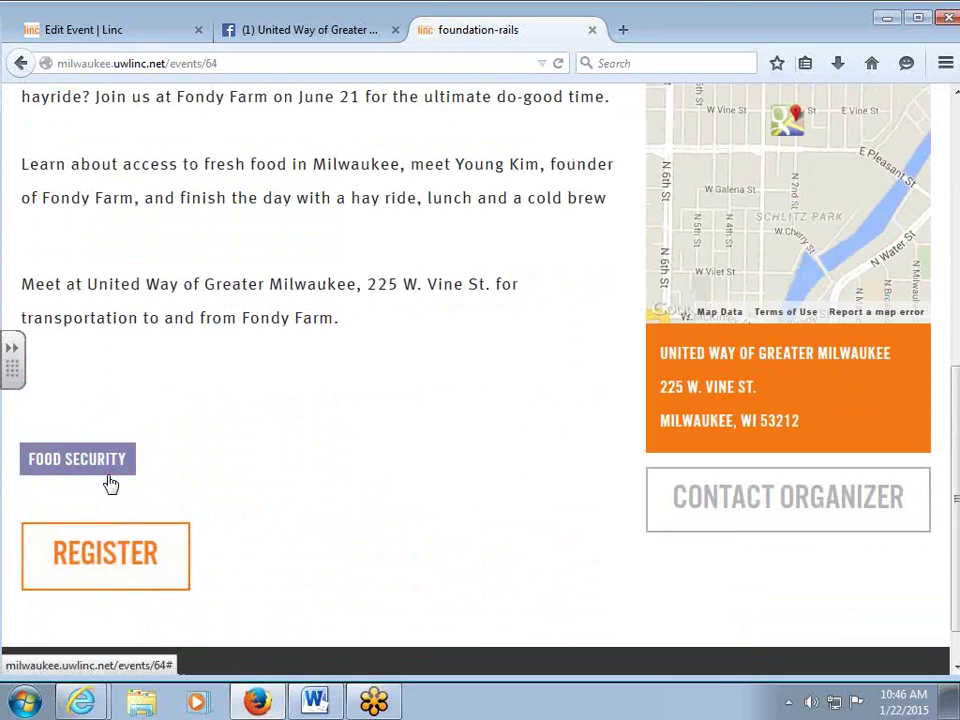
{"action": "scroll", "coordinate": [454, 388], "scroll_direction": "up", "scroll_amount": 5}
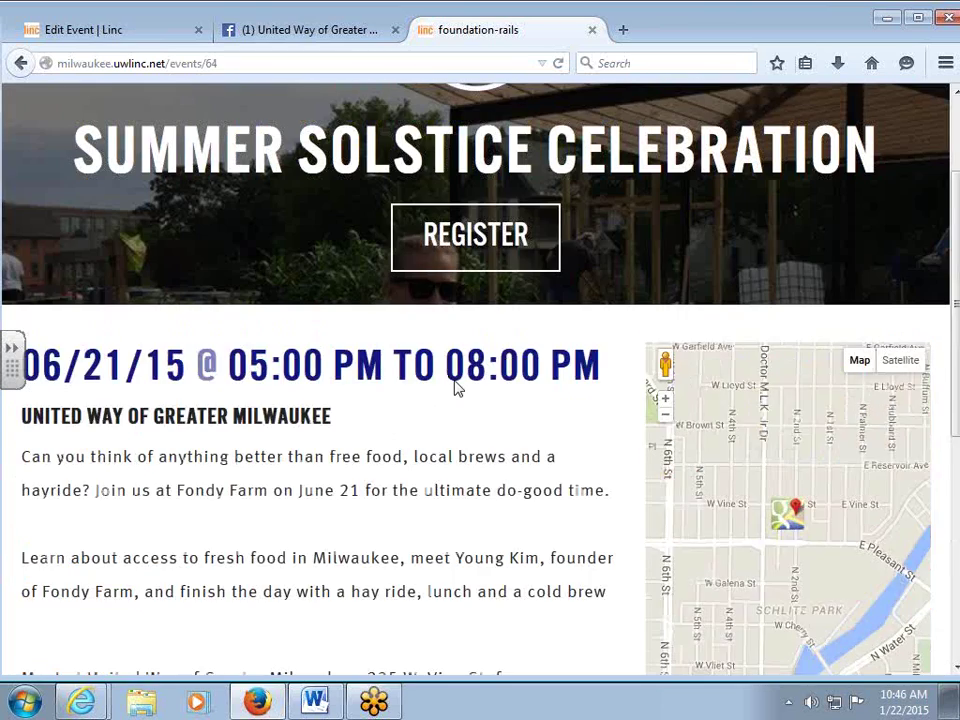
{"action": "left_click", "coordinate": [138, 35]}
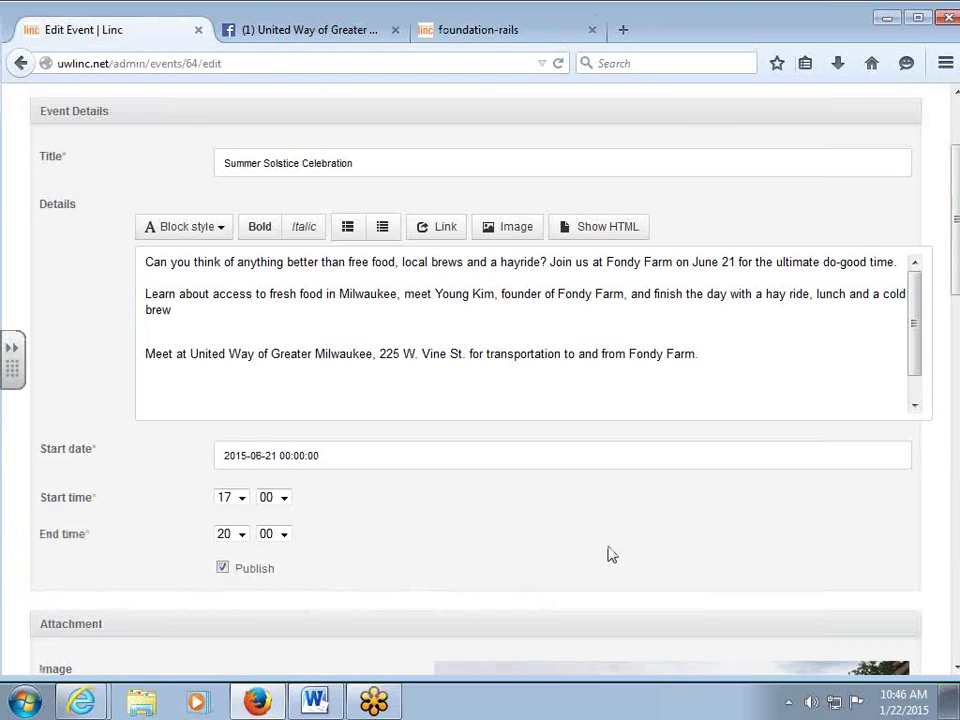
Open the admin Events list and scroll through its table of events.
{"action": "scroll", "coordinate": [606, 553], "scroll_direction": "up", "scroll_amount": 3}
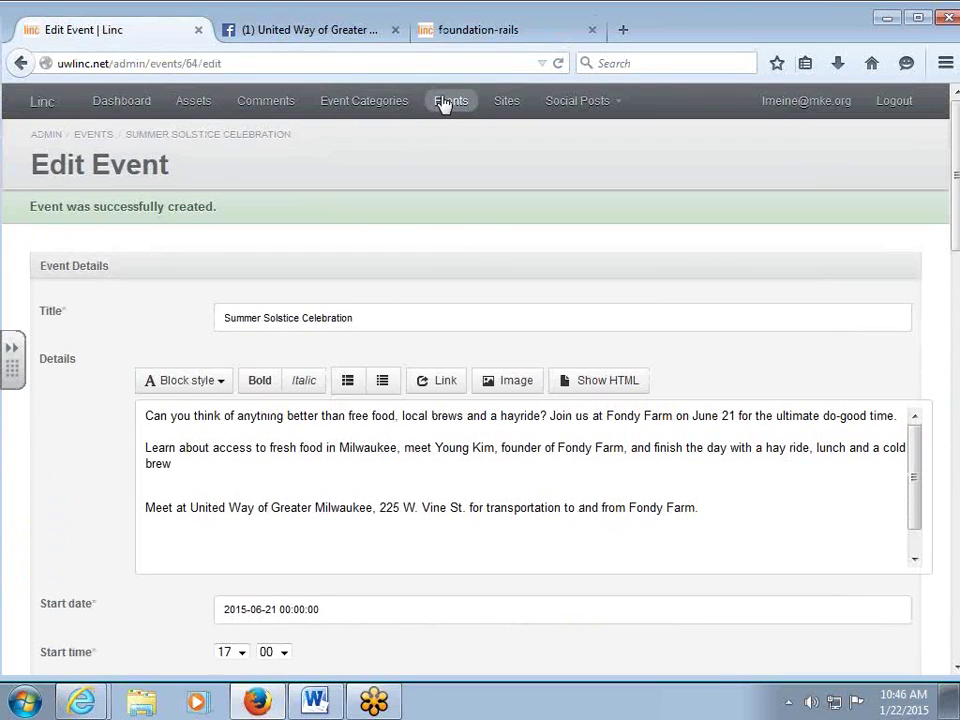
{"action": "left_click", "coordinate": [445, 101]}
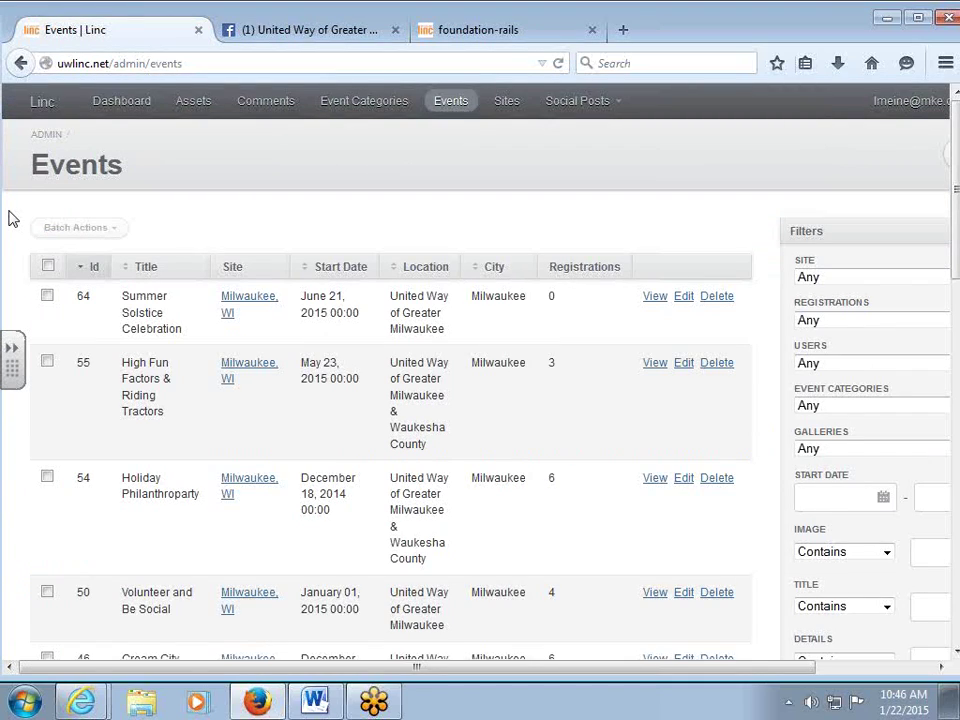
{"action": "scroll", "coordinate": [574, 366], "scroll_direction": "down", "scroll_amount": 2}
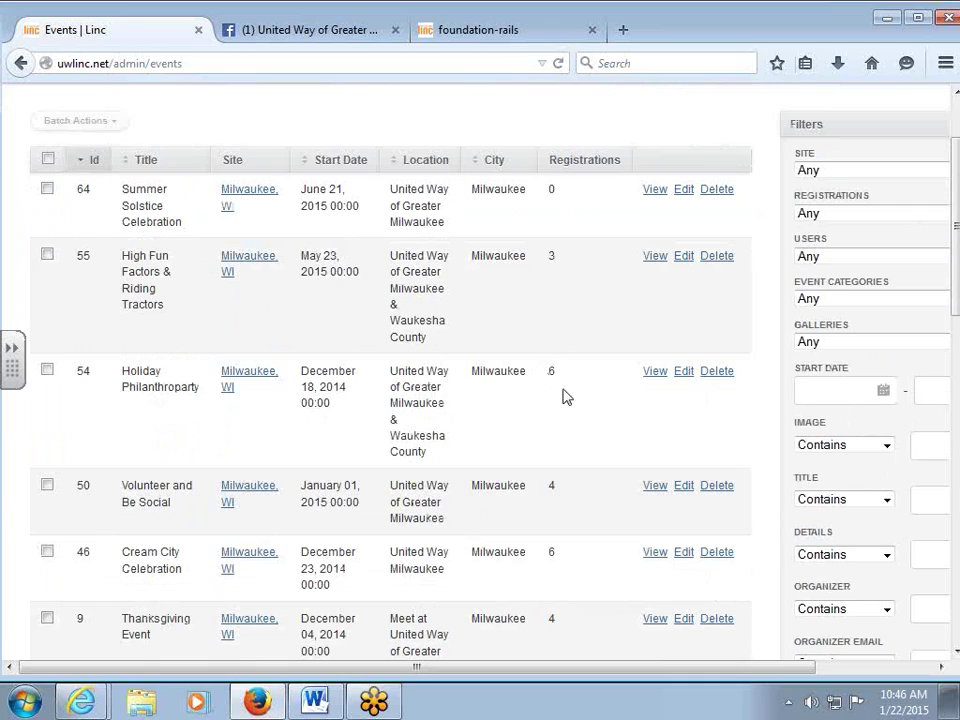
{"action": "scroll", "coordinate": [563, 397], "scroll_direction": "down", "scroll_amount": 2}
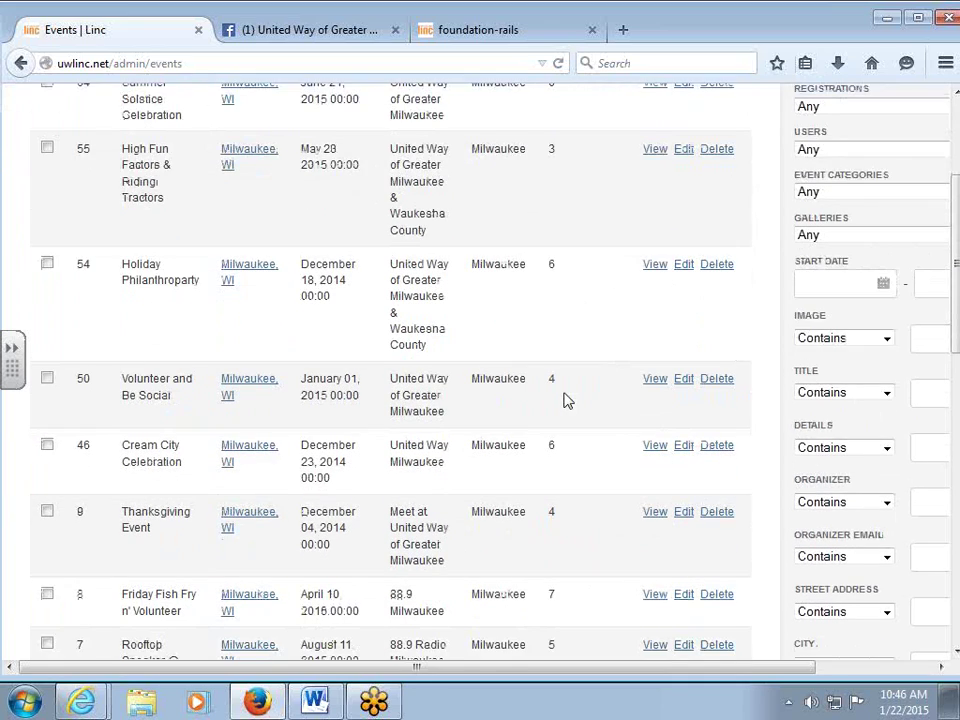
{"action": "scroll", "coordinate": [563, 397], "scroll_direction": "down", "scroll_amount": 2}
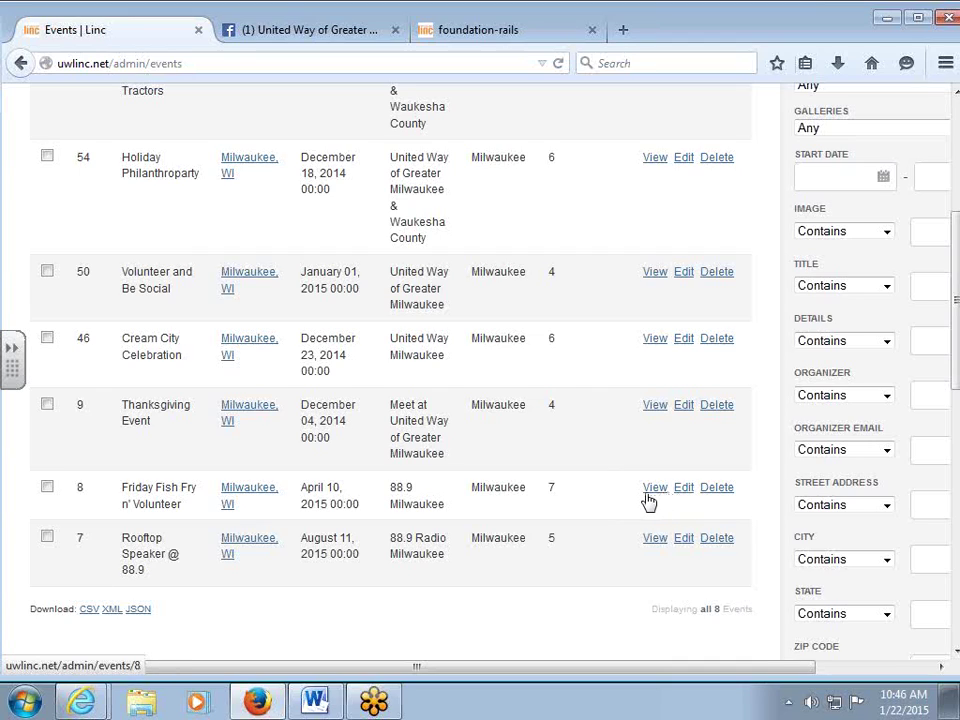
Export the Friday Fish Fry n' Volunteer registrations as registrations-2015-01-22.csv to open in Excel.
{"action": "left_click", "coordinate": [650, 500]}
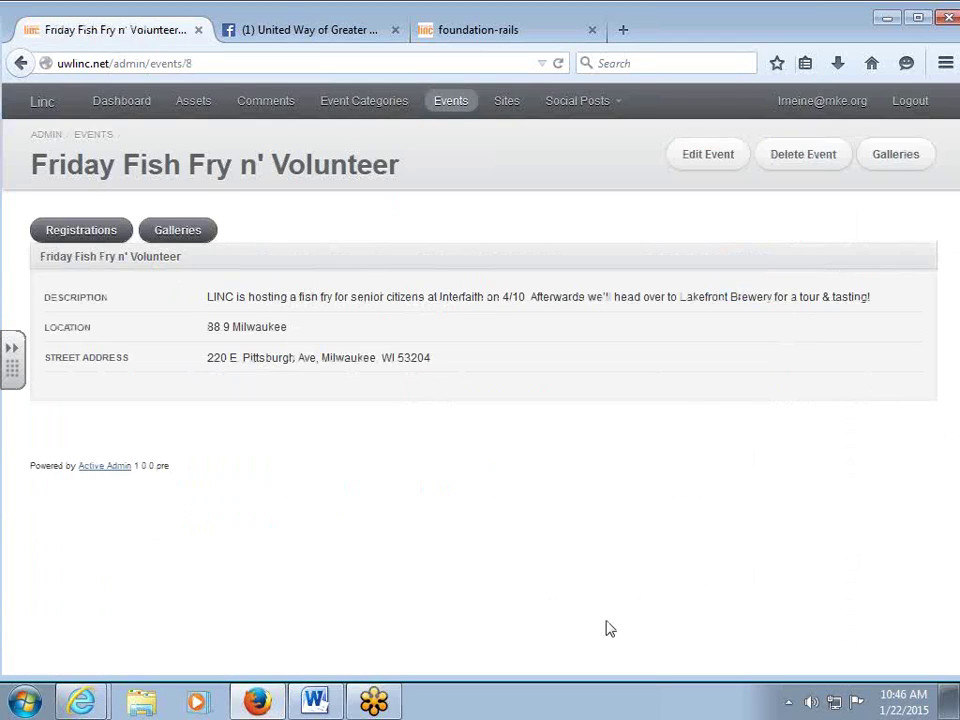
{"action": "left_click", "coordinate": [88, 232]}
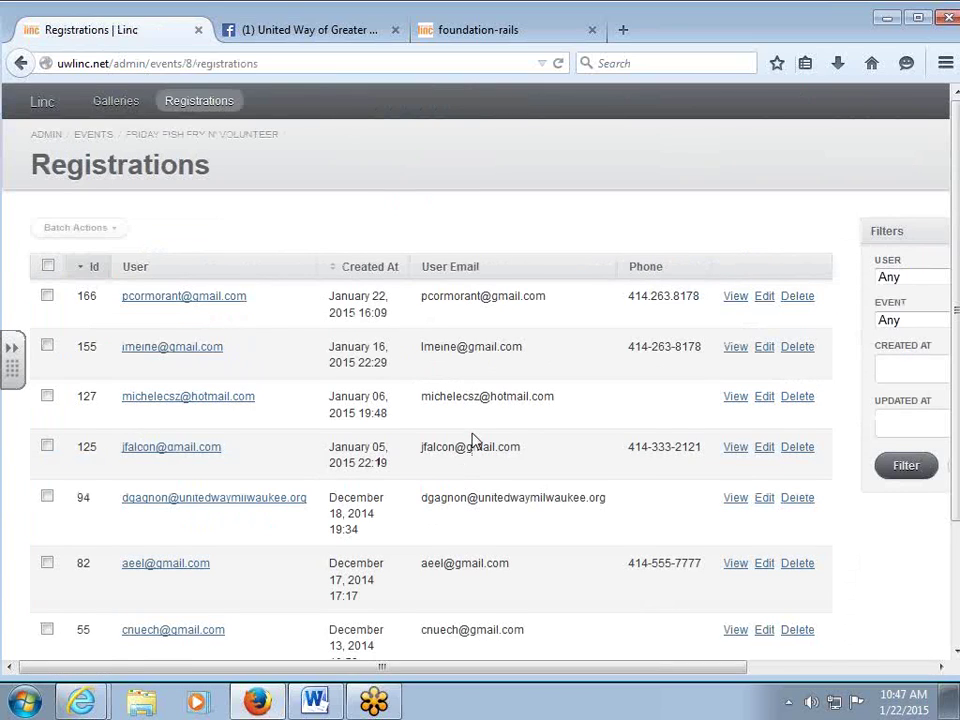
{"action": "scroll", "coordinate": [475, 440], "scroll_direction": "down", "scroll_amount": 2}
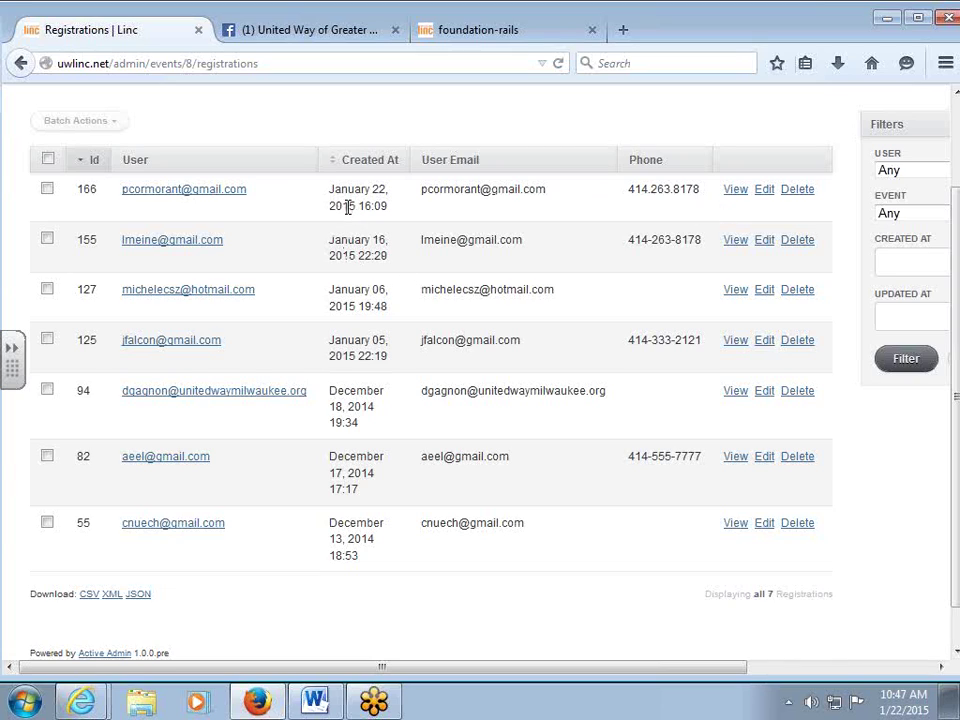
{"action": "scroll", "coordinate": [347, 206], "scroll_direction": "down", "scroll_amount": 1}
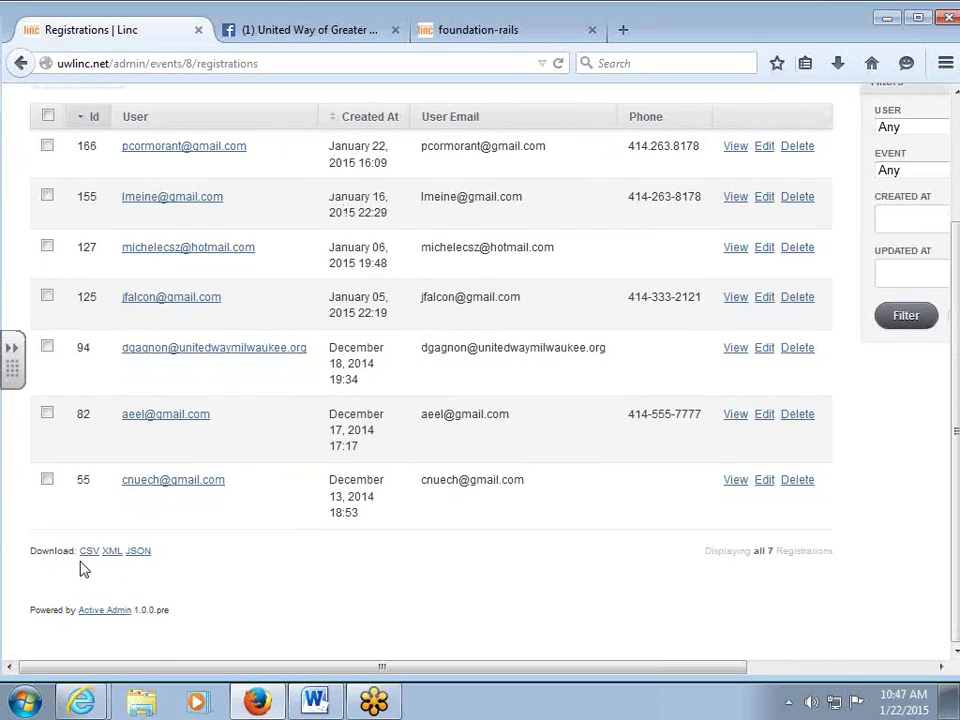
{"action": "left_click", "coordinate": [89, 552]}
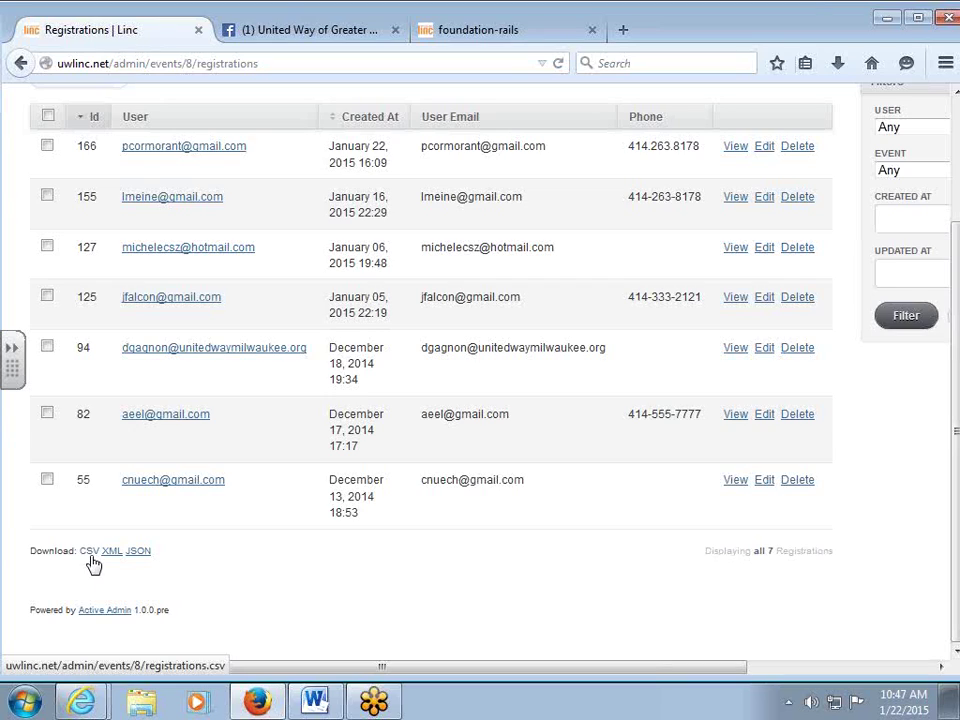
{"action": "left_click", "coordinate": [89, 552]}
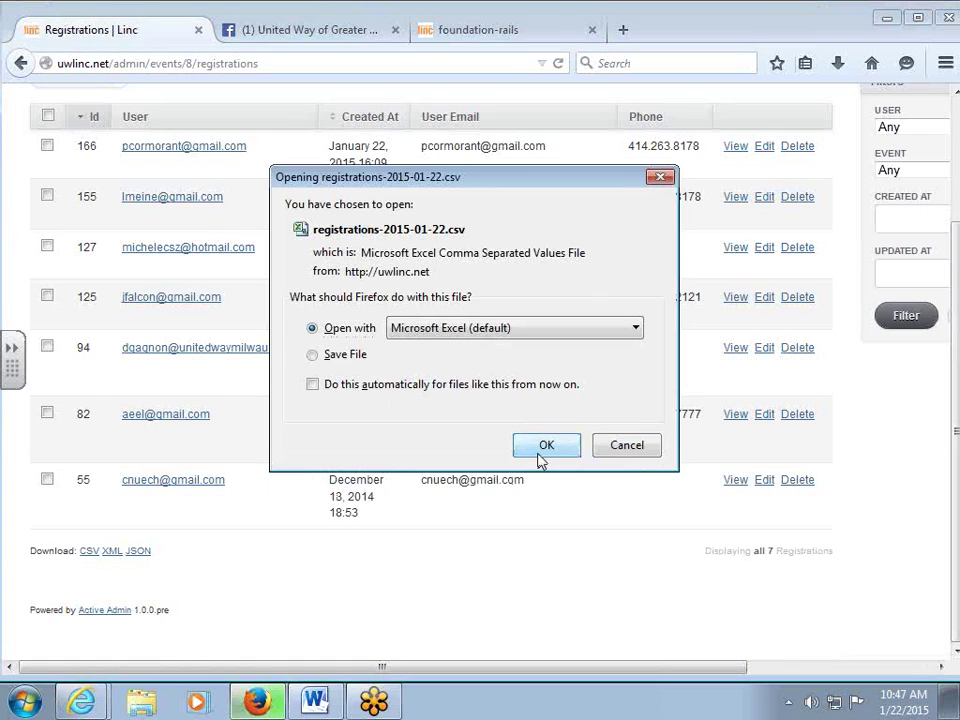
{"action": "left_click", "coordinate": [543, 450]}
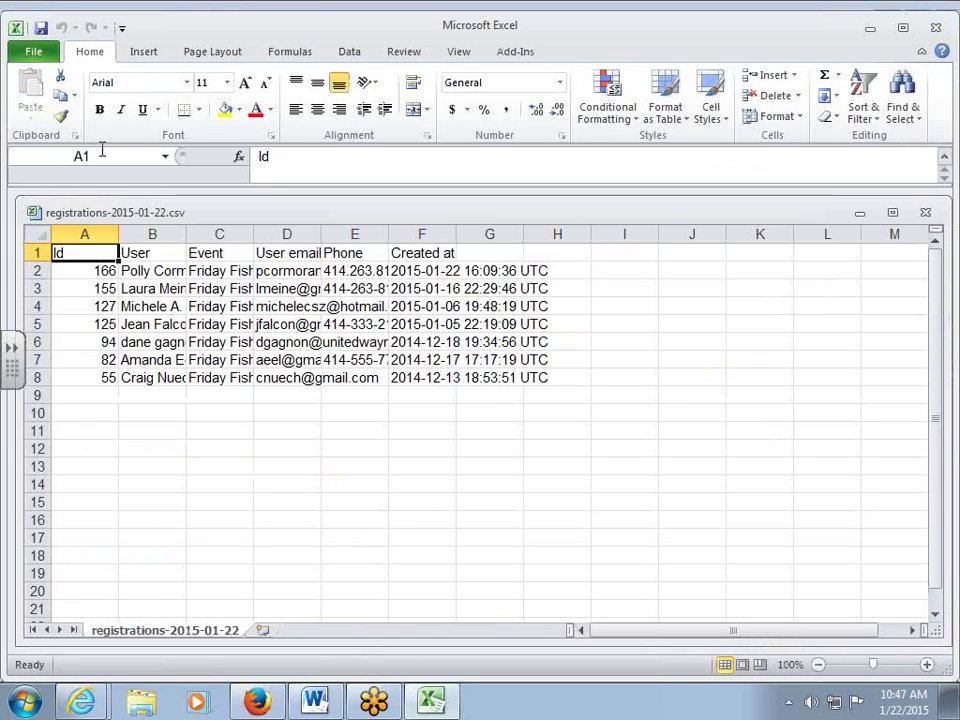
Auto-fit all columns, then review the user names and Created at dates.
{"action": "left_click", "coordinate": [37, 233]}
{"action": "double_click", "coordinate": [119, 232]}
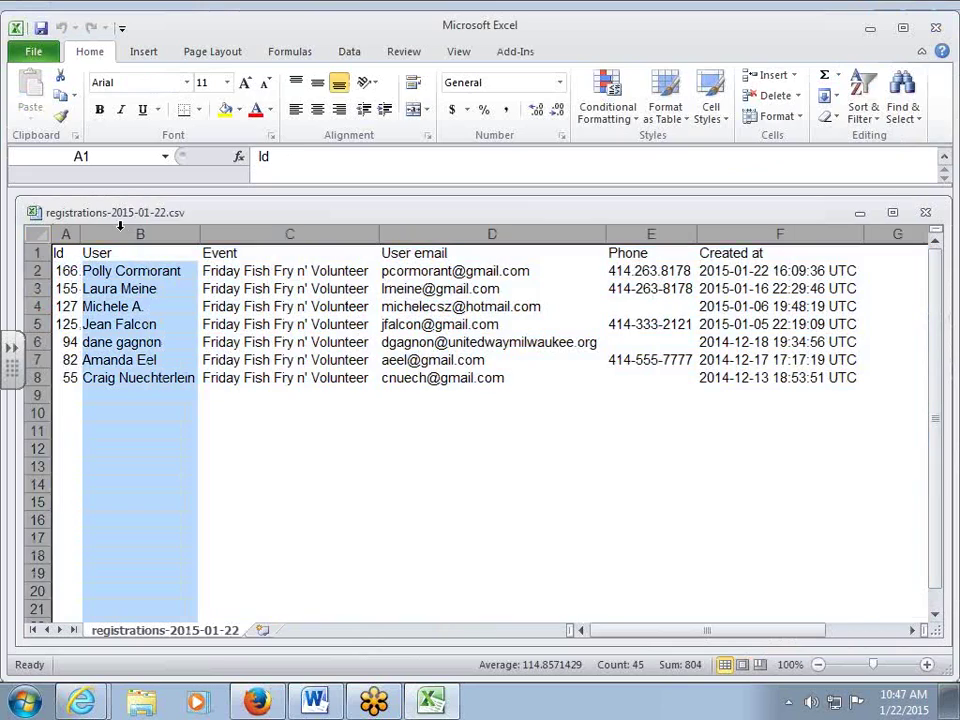
{"action": "left_click", "coordinate": [315, 380]}
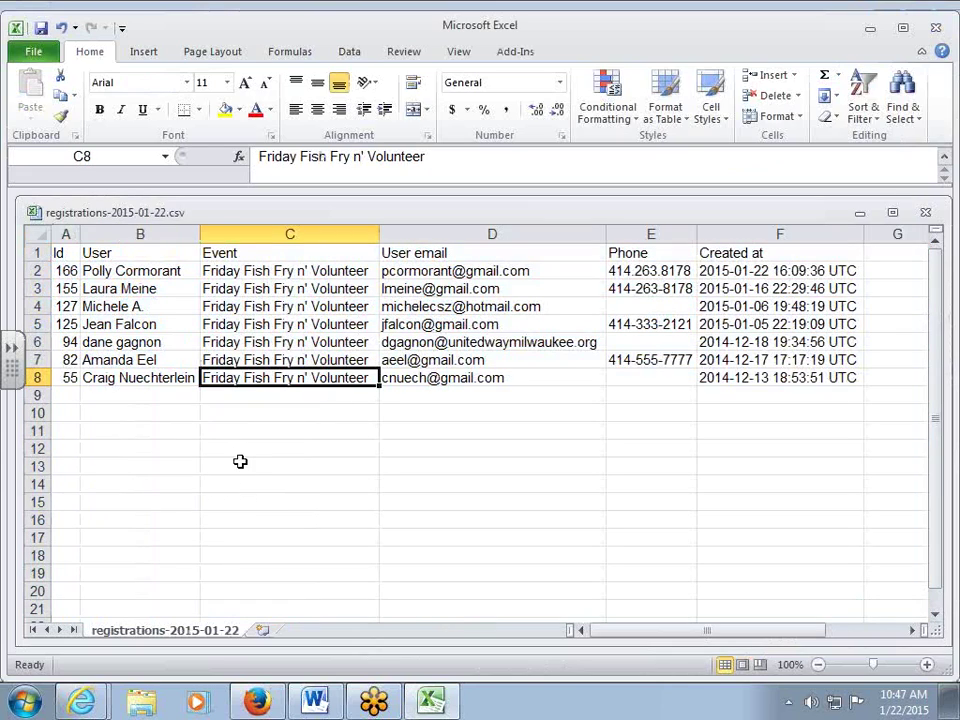
{"action": "left_click_drag", "start_coordinate": [130, 271], "coordinate": [140, 378]}
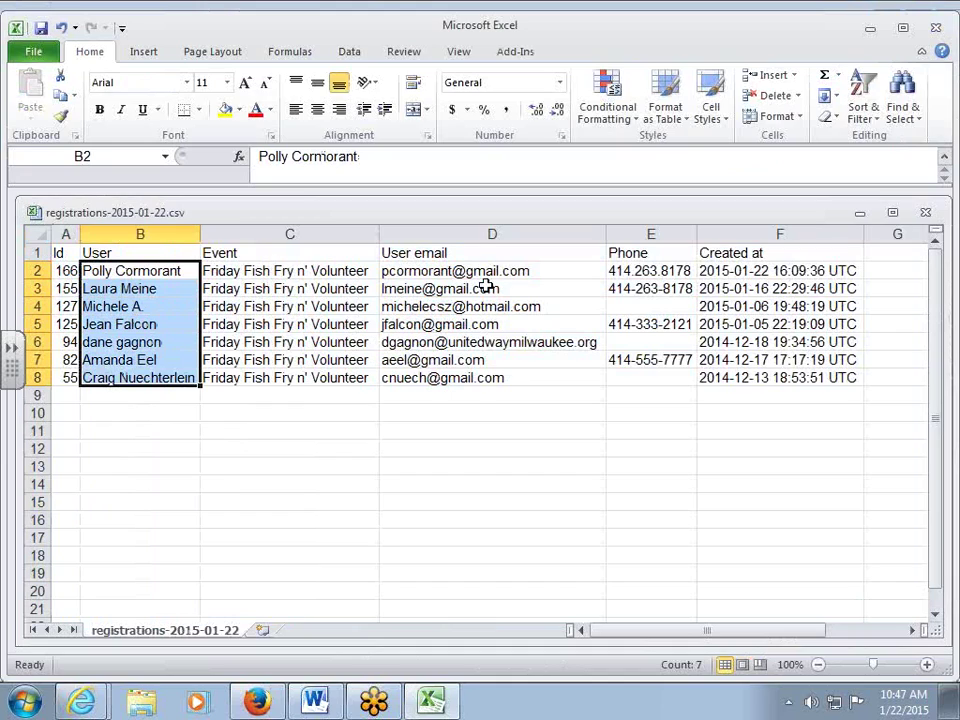
{"action": "left_click_drag", "start_coordinate": [730, 271], "coordinate": [748, 393]}
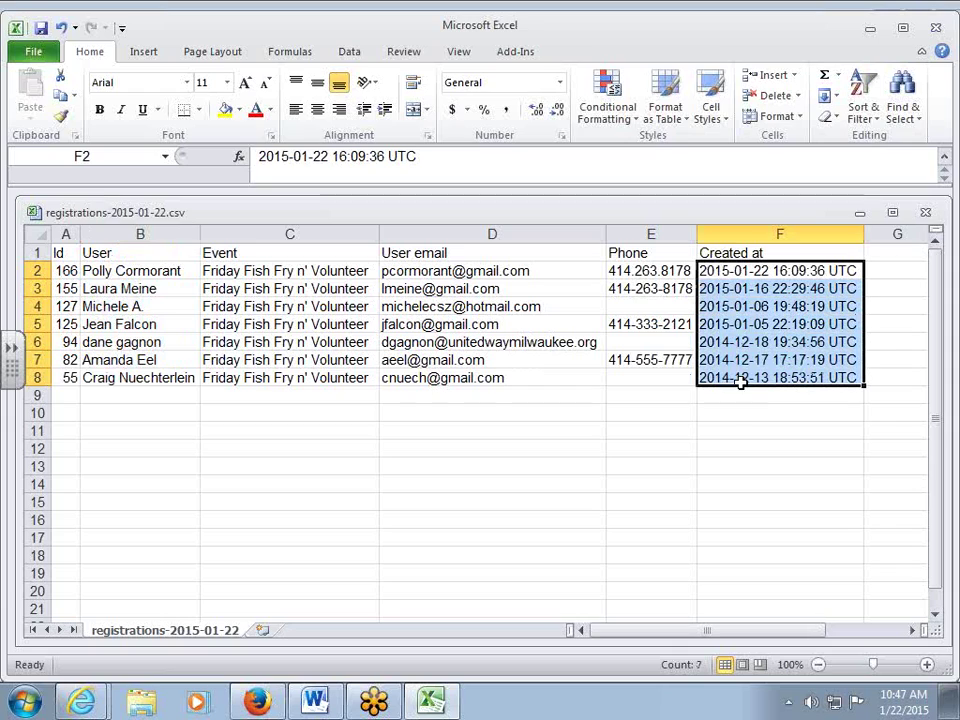
Close the registrations workbook without saving and exit Excel.
{"action": "left_click_drag", "start_coordinate": [778, 212], "coordinate": [651, 233]}
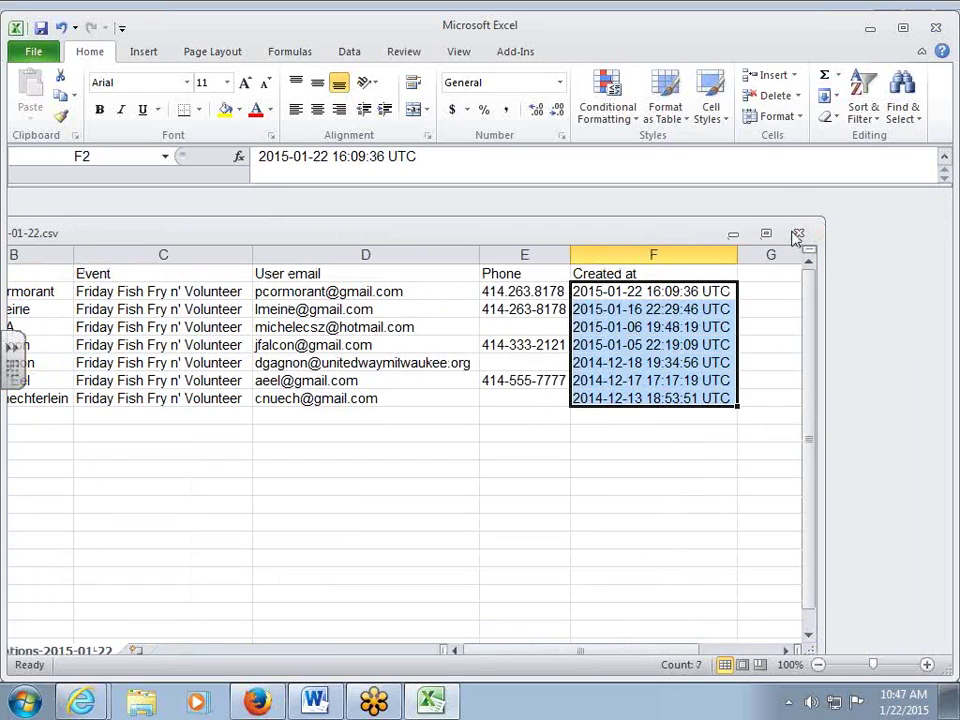
{"action": "left_click", "coordinate": [798, 234]}
{"action": "left_click", "coordinate": [489, 376]}
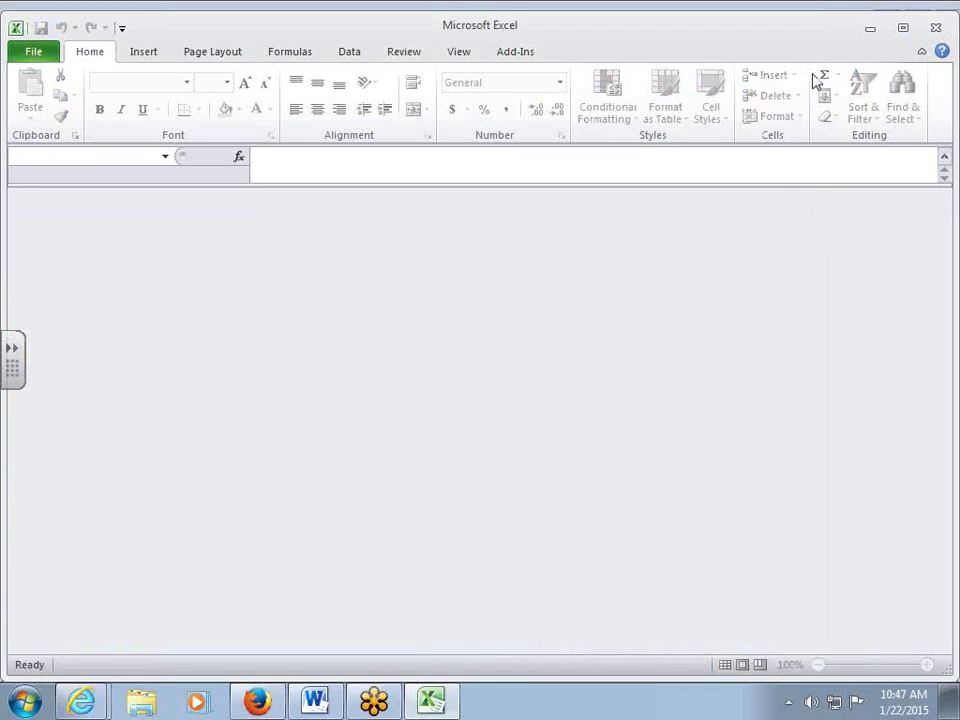
{"action": "double_click", "coordinate": [610, 34]}
{"action": "left_click", "coordinate": [774, 42]}
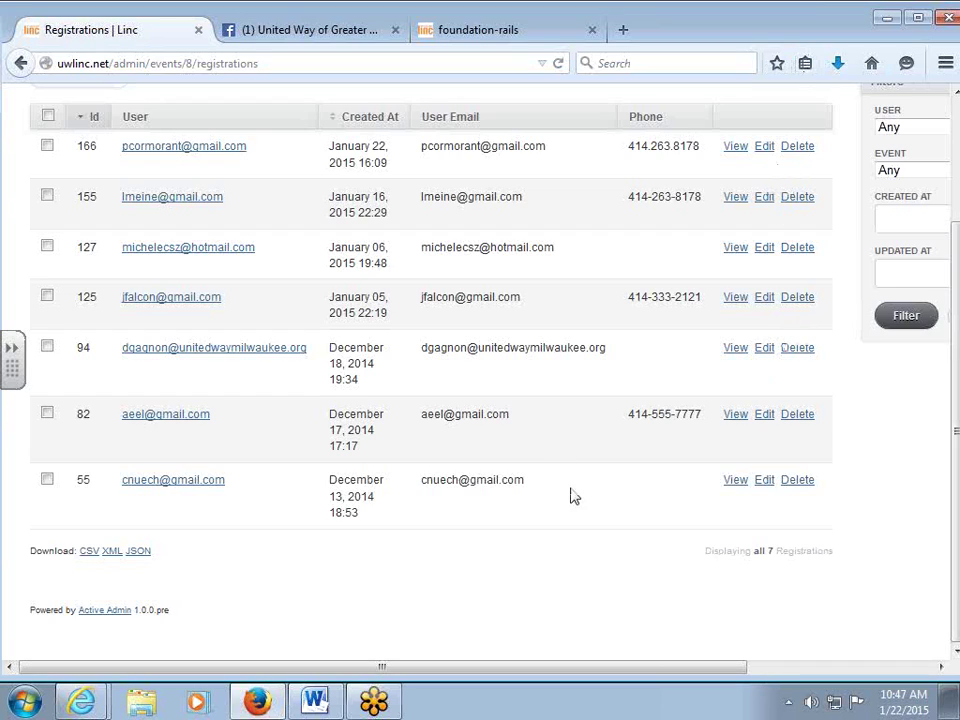
Go back to the admin Events list through the EVENTS breadcrumb.
{"action": "scroll", "coordinate": [595, 415], "scroll_direction": "up", "scroll_amount": 3}
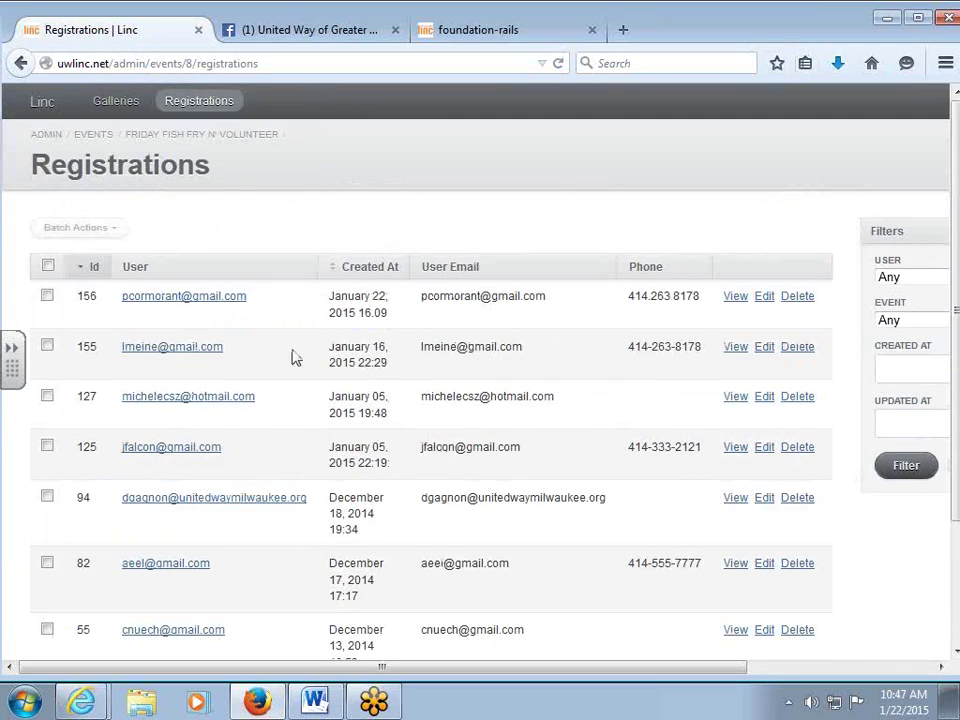
{"action": "left_click", "coordinate": [90, 139]}
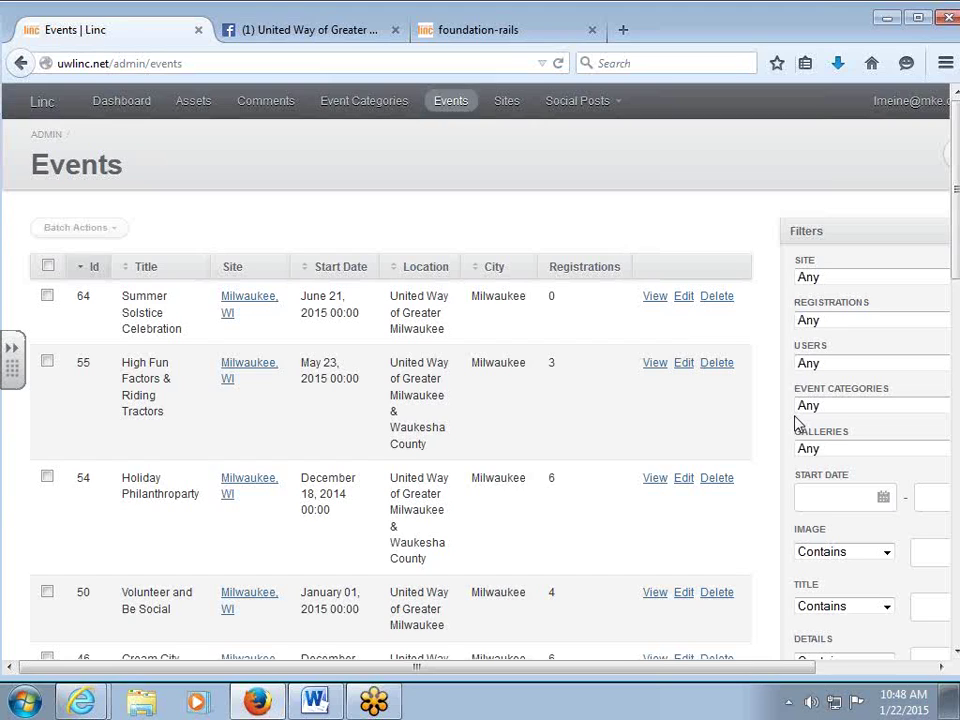
Check the Summer Solstice Celebration (Id 64) row so Batch Actions become available.
{"action": "scroll", "coordinate": [600, 426], "scroll_direction": "down", "scroll_amount": 5}
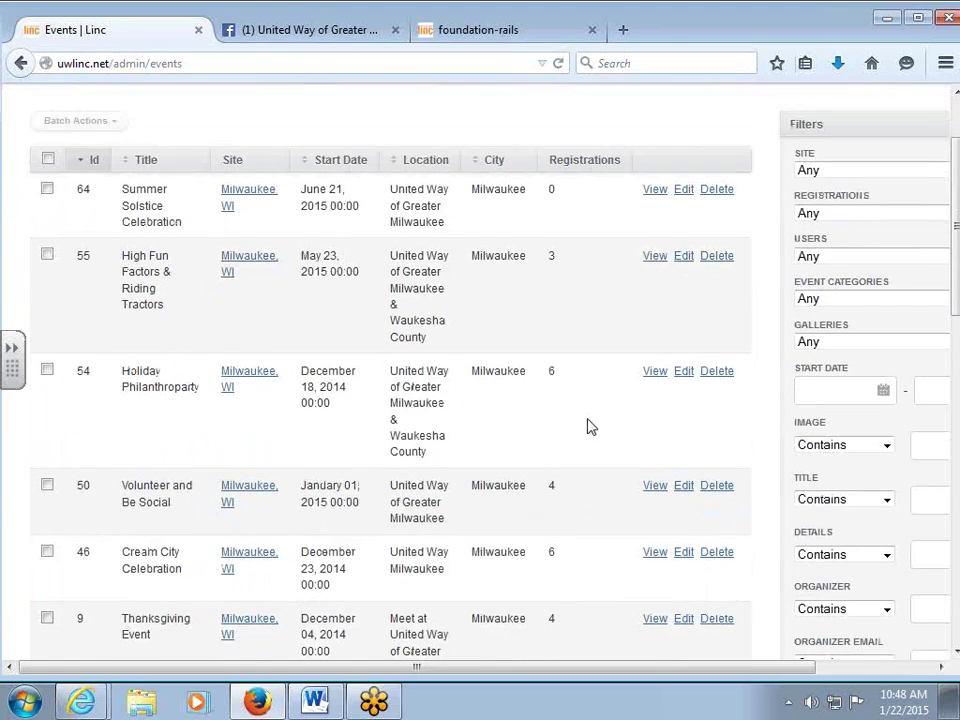
{"action": "scroll", "coordinate": [564, 452], "scroll_direction": "up", "scroll_amount": 4}
{"action": "left_click_drag", "start_coordinate": [88, 186], "coordinate": [77, 195]}
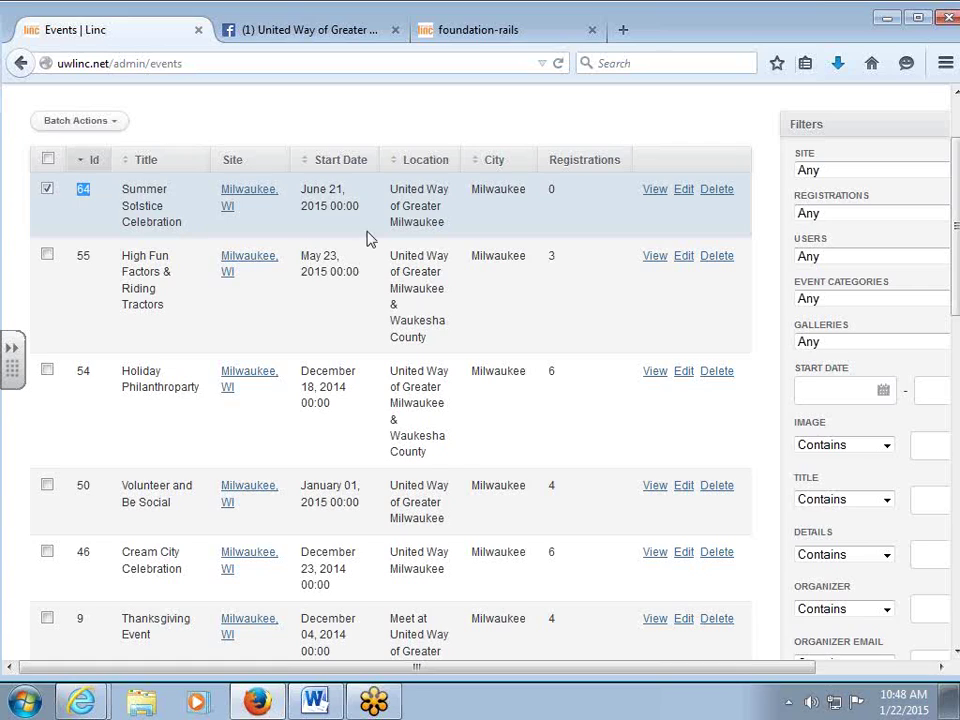
{"action": "scroll", "coordinate": [369, 236], "scroll_direction": "up", "scroll_amount": 2}
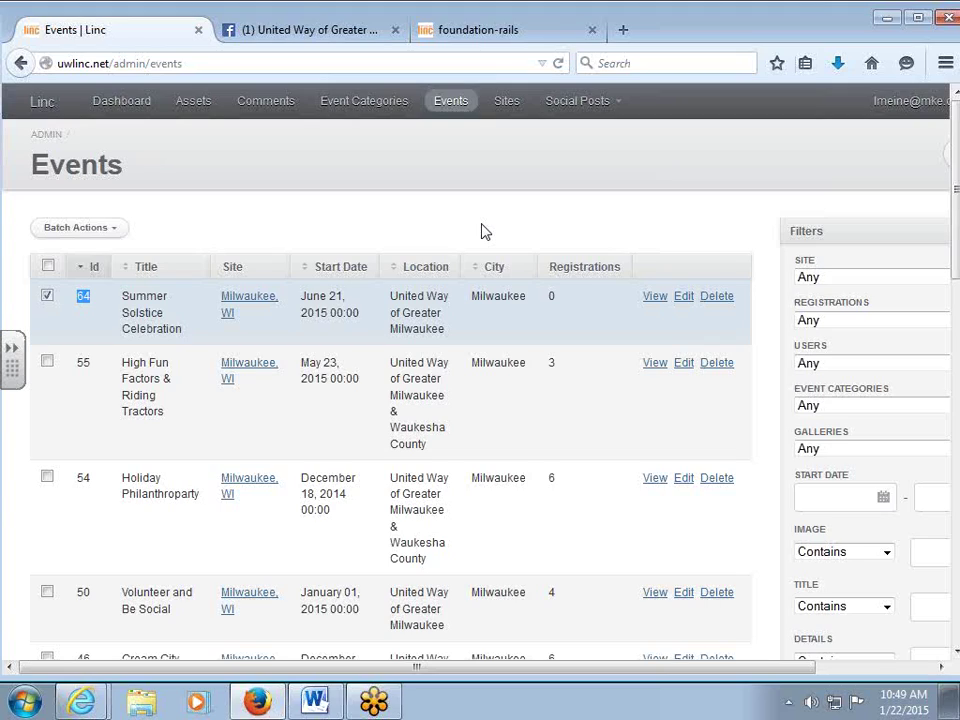
{"action": "left_click", "coordinate": [481, 231]}
{"action": "scroll", "coordinate": [476, 242], "scroll_direction": "down", "scroll_amount": 2}
Uncheck the Id 64 row and open the Friday Fish Fry n' Volunteer event (events/8).
{"action": "scroll", "coordinate": [471, 246], "scroll_direction": "up", "scroll_amount": 2}
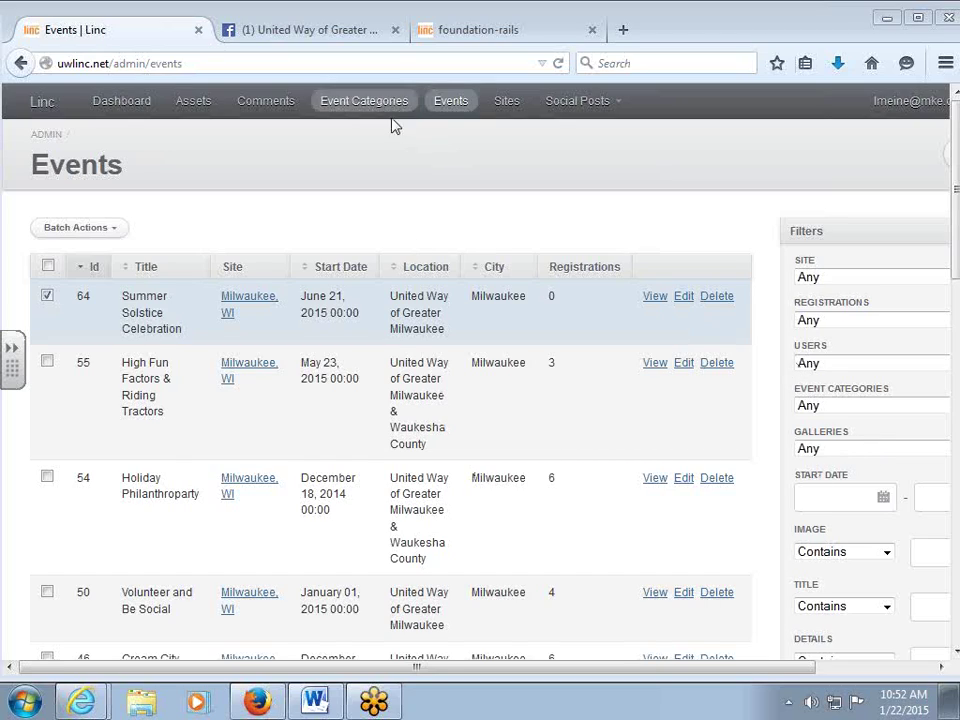
{"action": "left_click", "coordinate": [46, 298]}
{"action": "scroll", "coordinate": [392, 392], "scroll_direction": "down", "scroll_amount": 8}
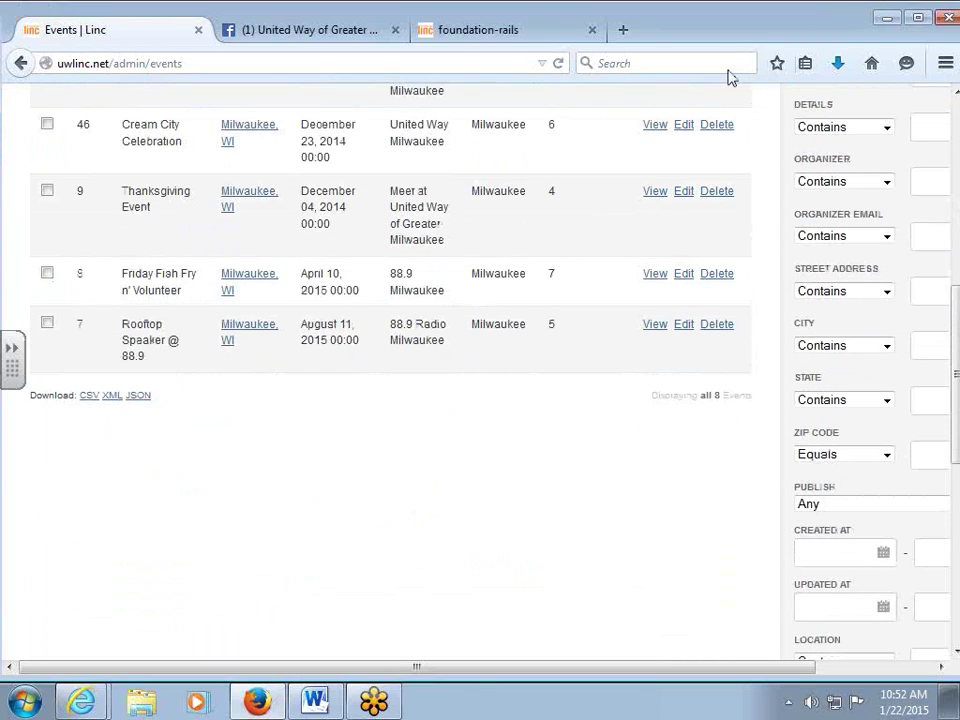
{"action": "left_click", "coordinate": [655, 275]}
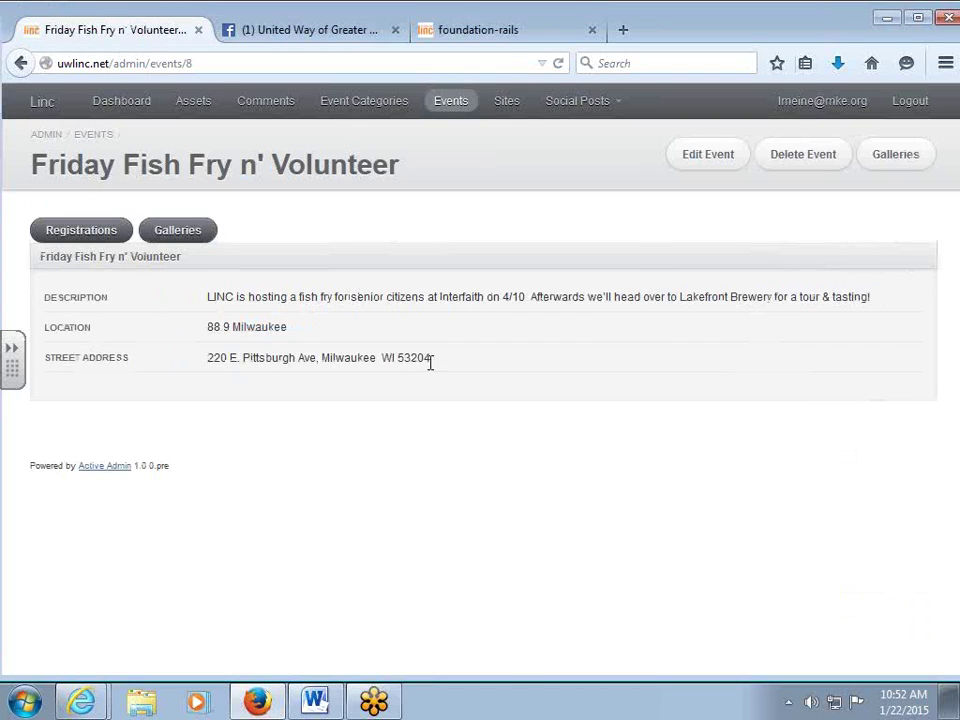
Export the Friday Fish Fry n' Volunteer registrations to registrations-2015-01-22-1.csv and open it in Excel.
{"action": "left_click", "coordinate": [86, 233]}
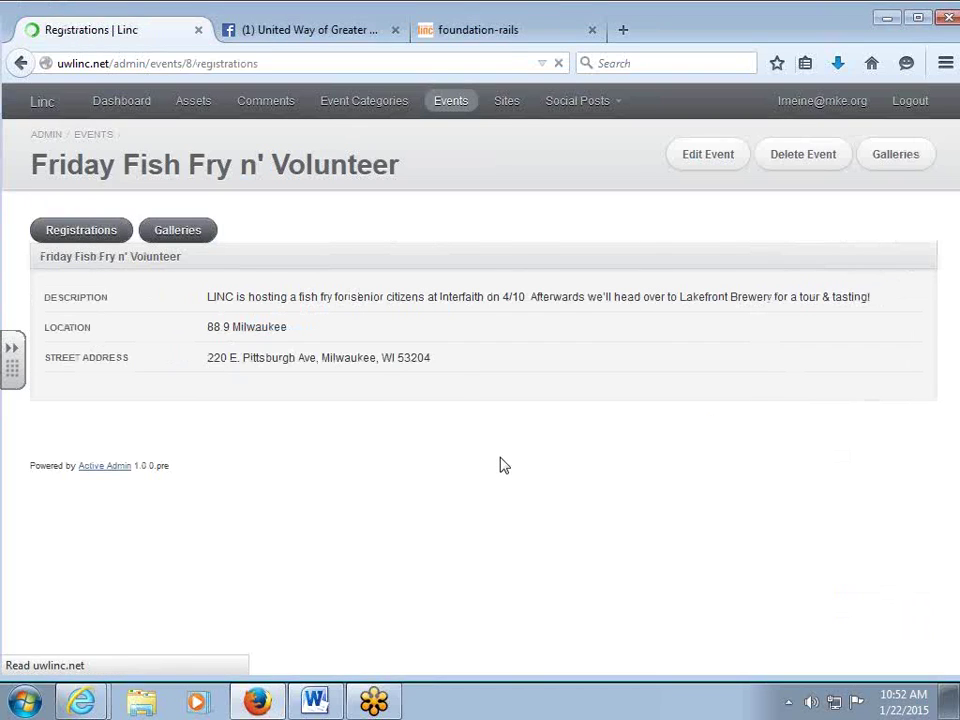
{"action": "scroll", "coordinate": [431, 448], "scroll_direction": "down", "scroll_amount": 3}
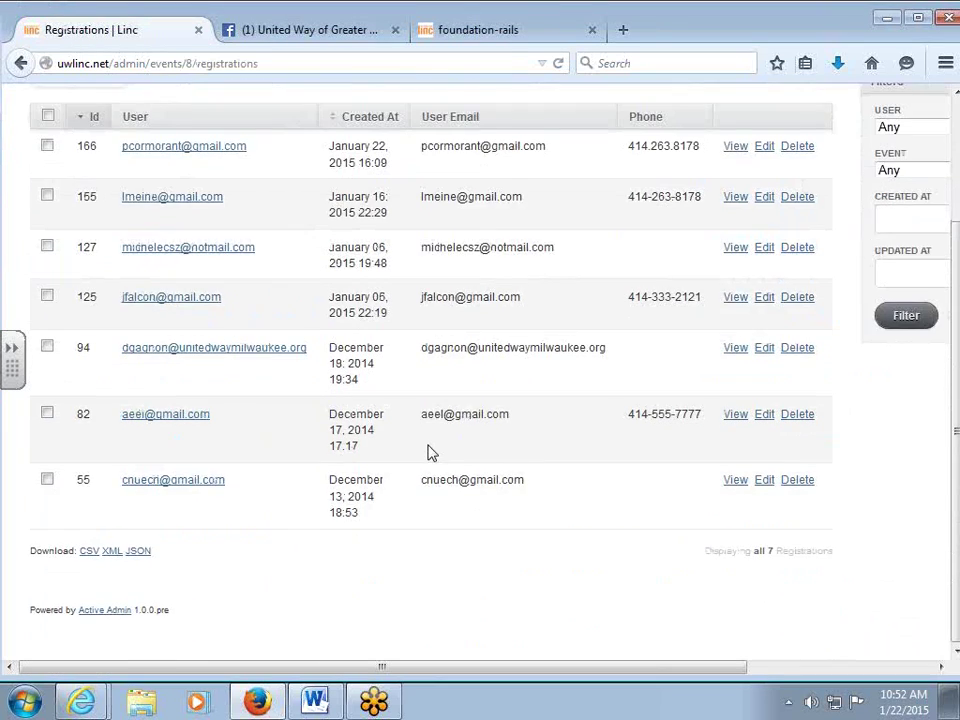
{"action": "left_click", "coordinate": [87, 551]}
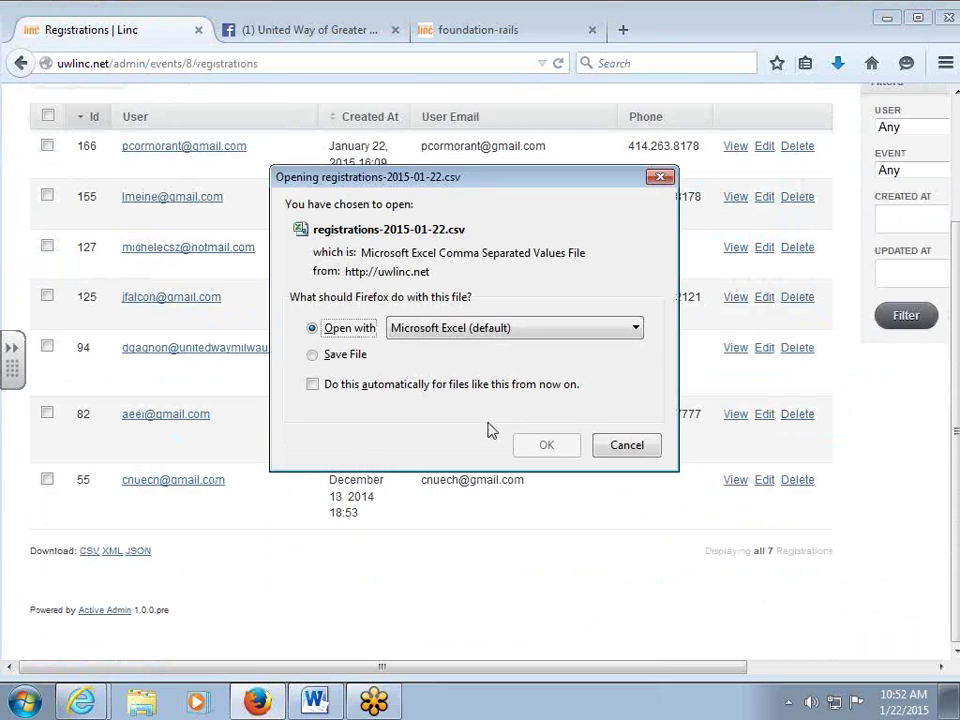
{"action": "left_click", "coordinate": [546, 446]}
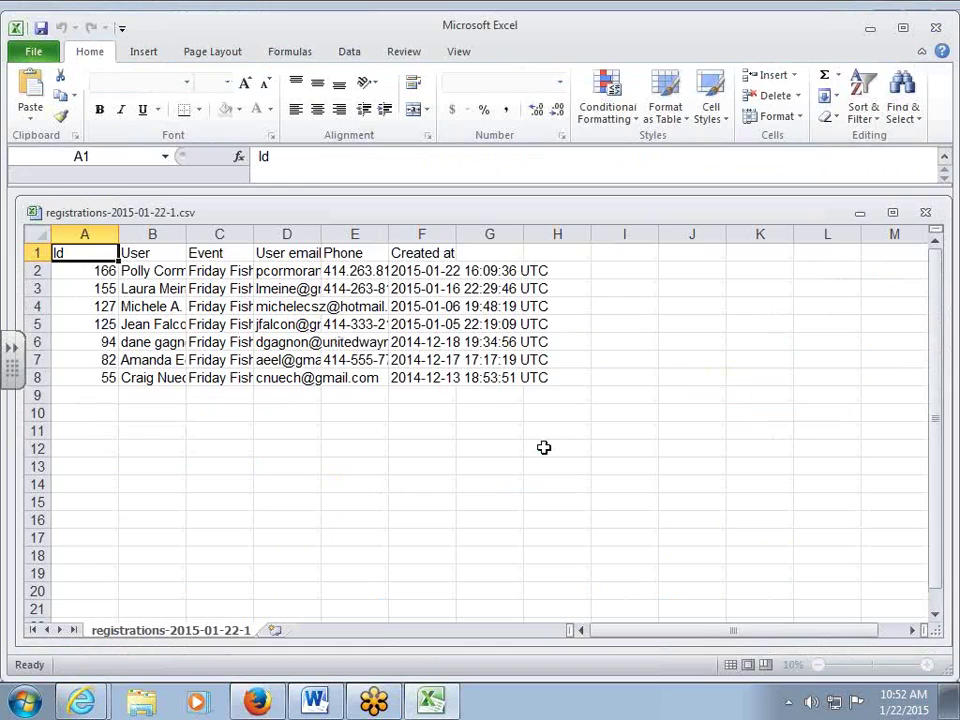
AutoFit all columns of the registrations sheet to show full details, then close the workbook.
{"action": "left_click", "coordinate": [37, 234]}
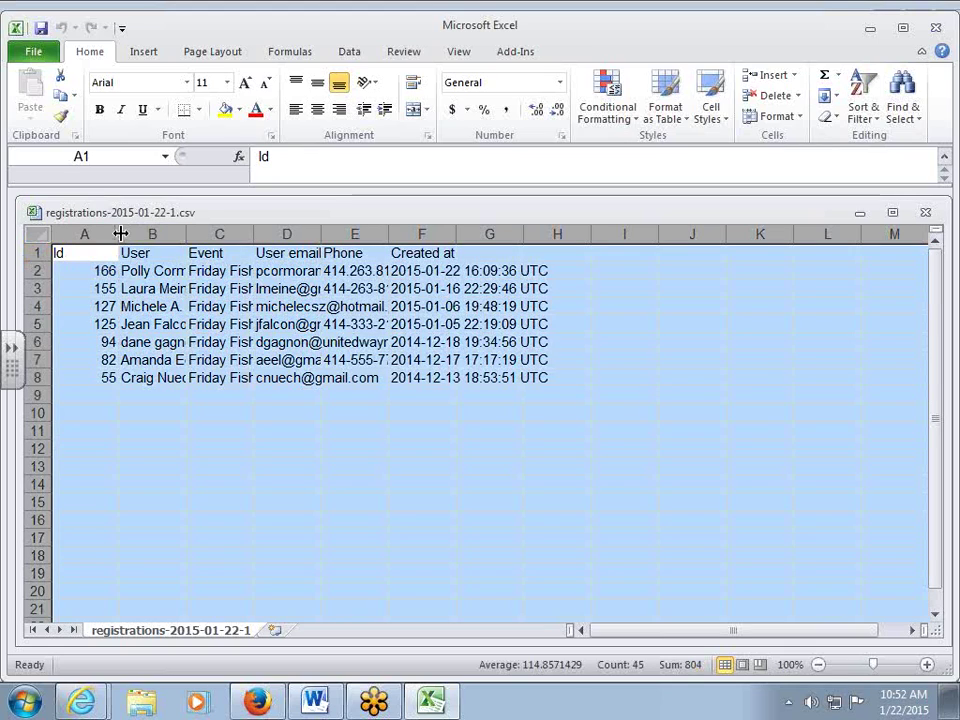
{"action": "double_click", "coordinate": [117, 234]}
{"action": "left_click", "coordinate": [285, 486]}
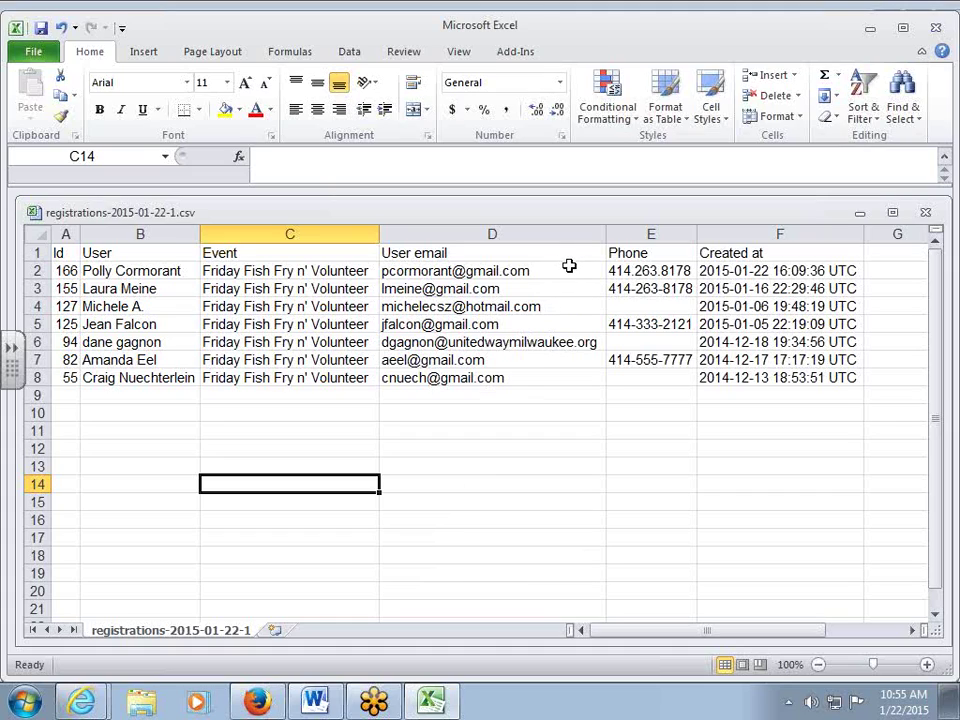
{"action": "left_click", "coordinate": [925, 212]}
Discard changes to the CSV, quit Excel, and return to the admin Events list.
{"action": "left_click", "coordinate": [478, 374]}
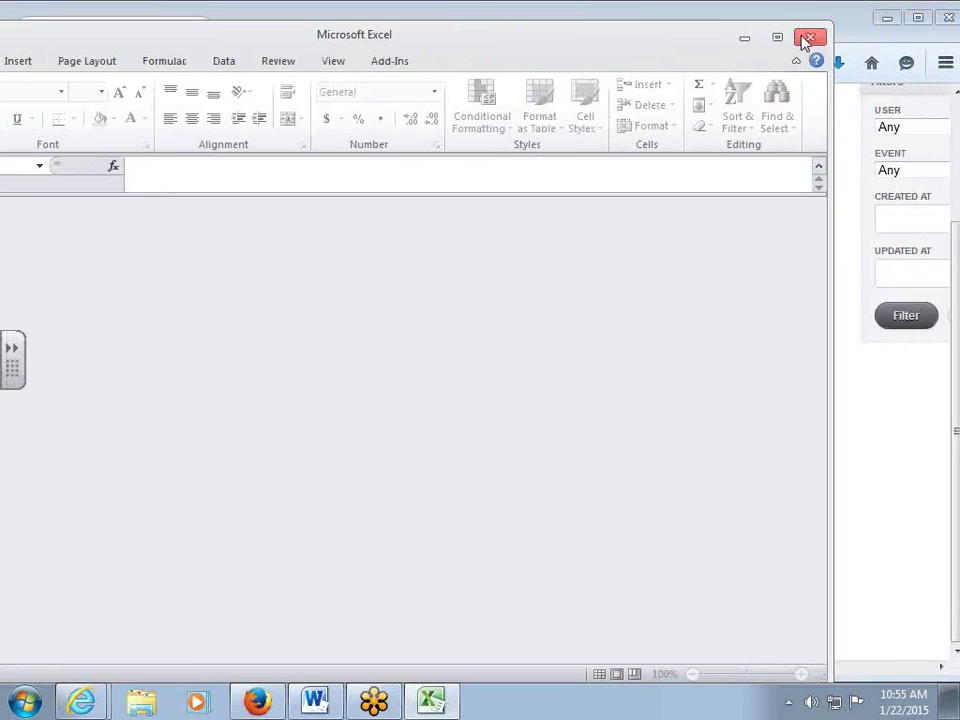
{"action": "left_click", "coordinate": [804, 37]}
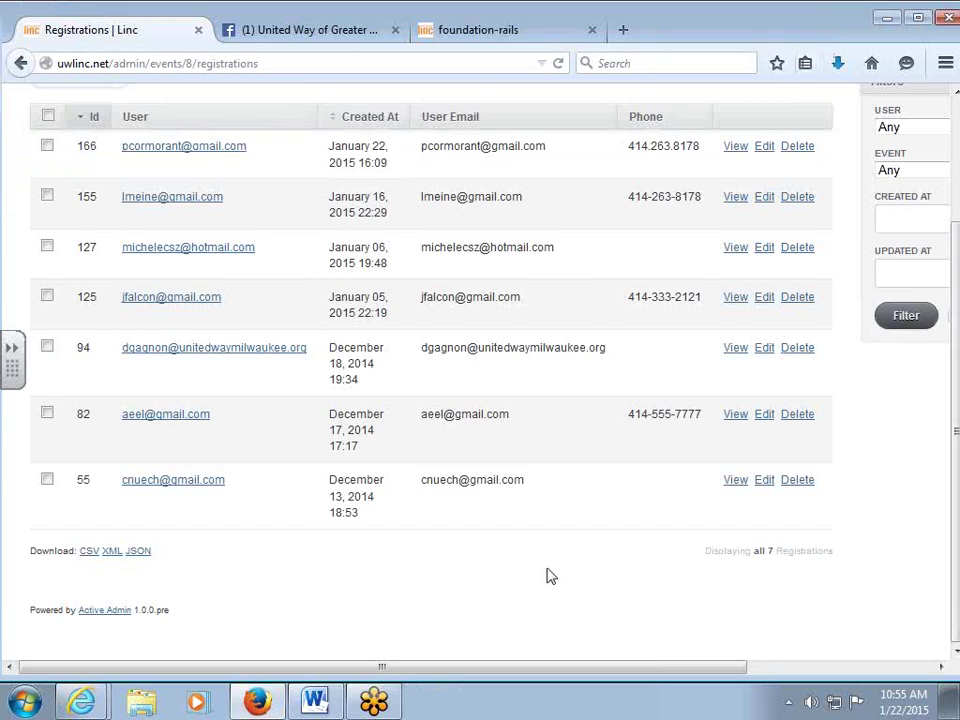
{"action": "scroll", "coordinate": [549, 576], "scroll_direction": "up", "scroll_amount": 3}
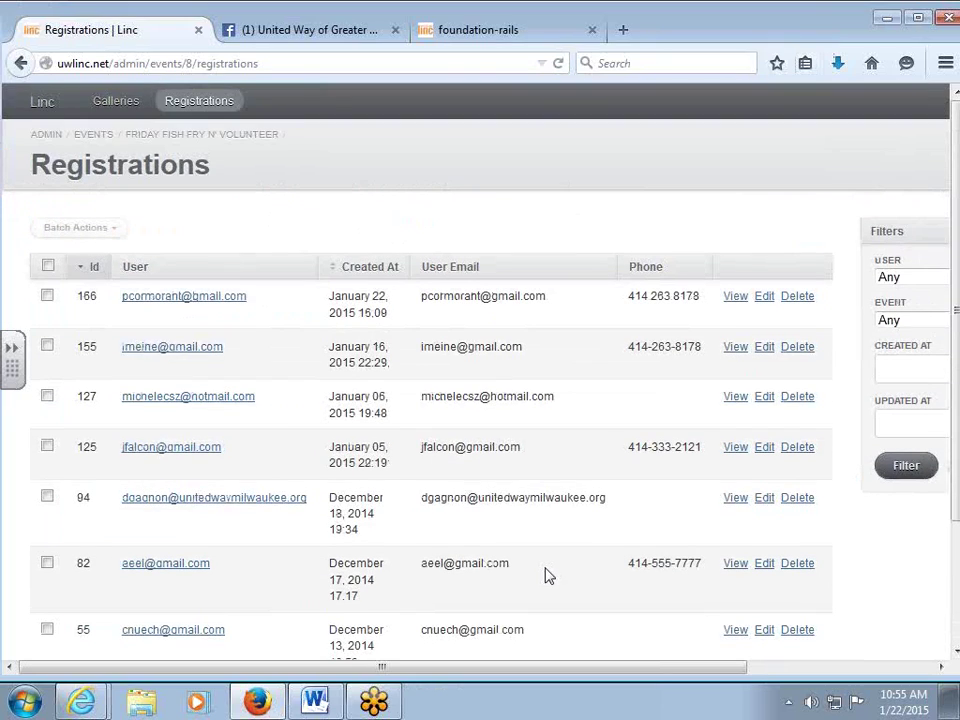
{"action": "left_click", "coordinate": [90, 135]}
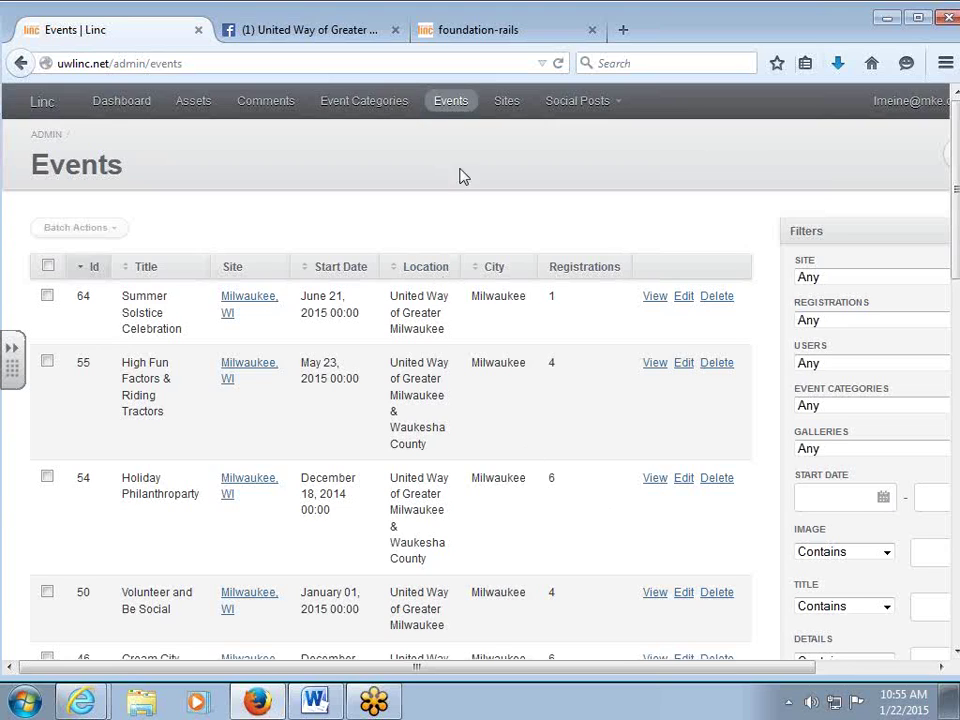
{"action": "left_click", "coordinate": [465, 34]}
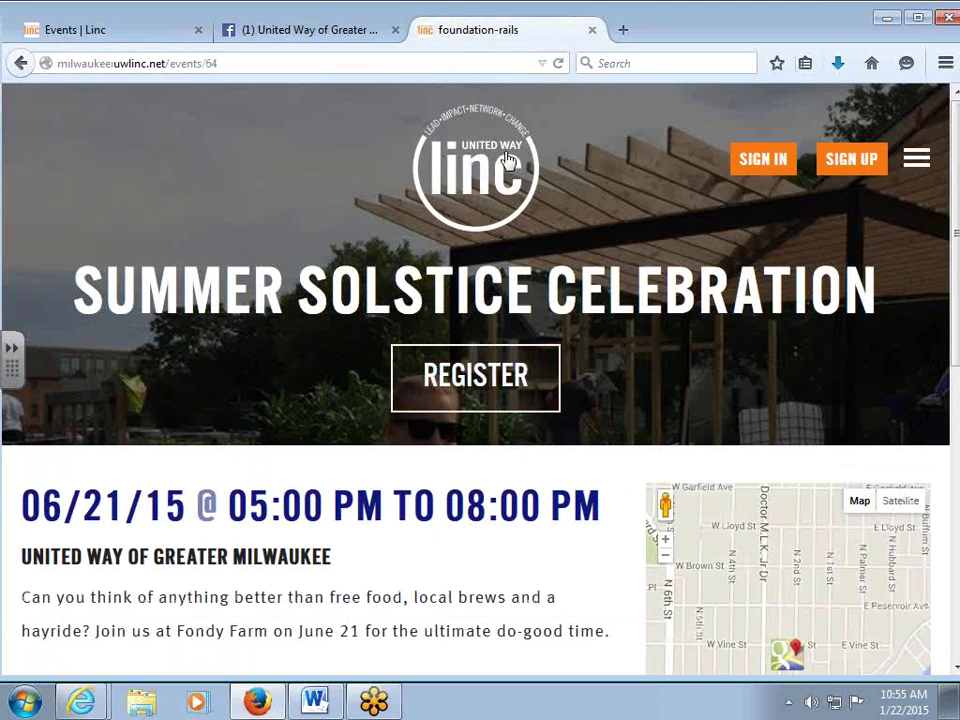
{"action": "left_click", "coordinate": [531, 377]}
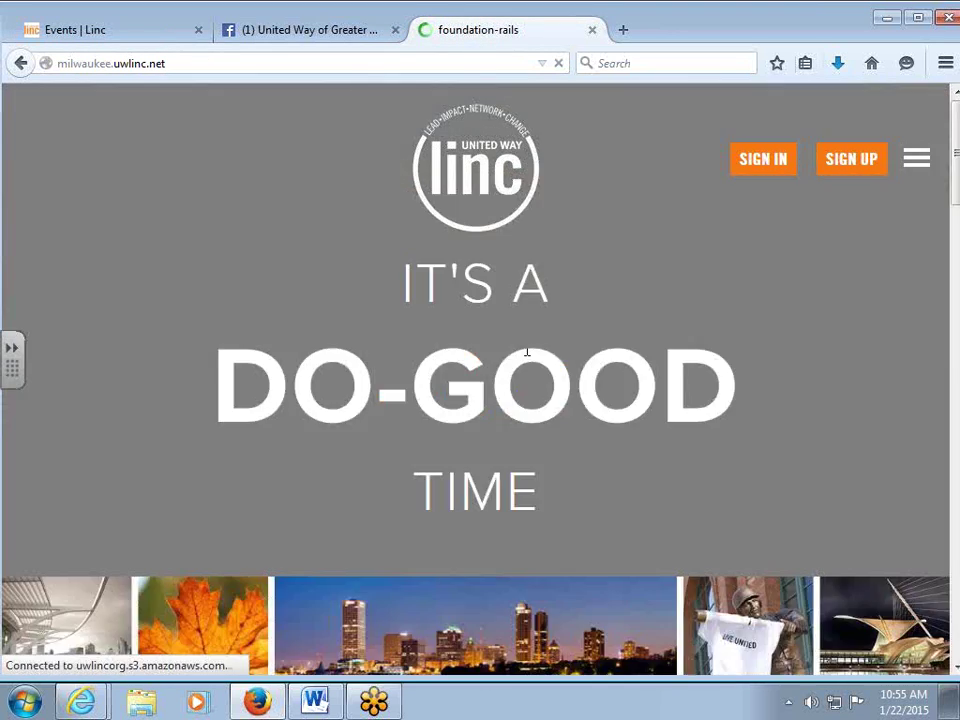
{"action": "scroll", "coordinate": [544, 302], "scroll_direction": "down", "scroll_amount": 12}
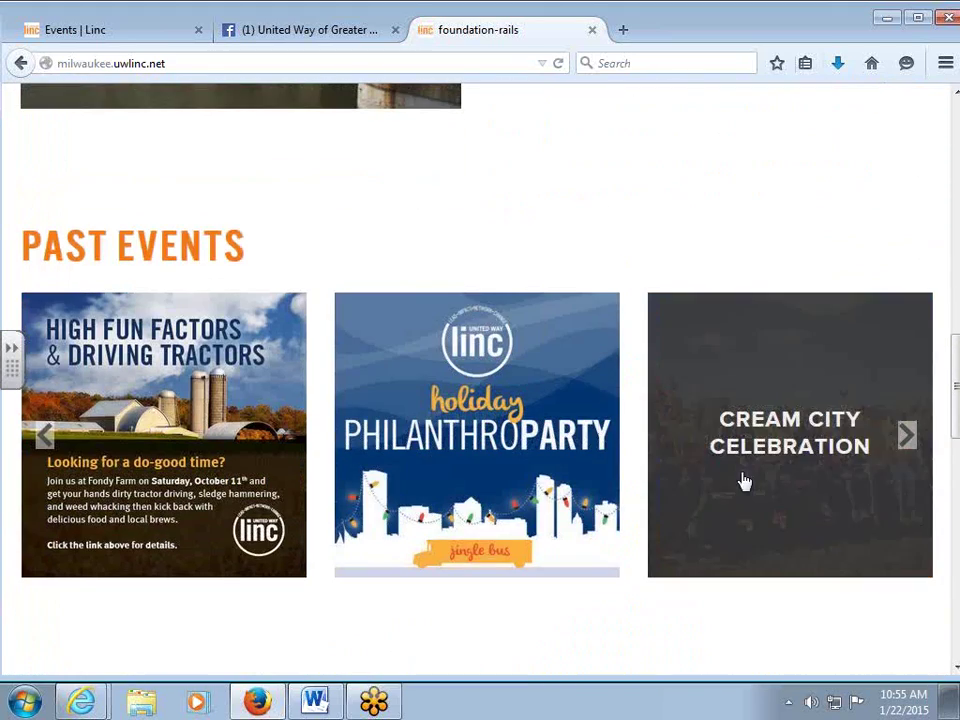
{"action": "left_click", "coordinate": [744, 482]}
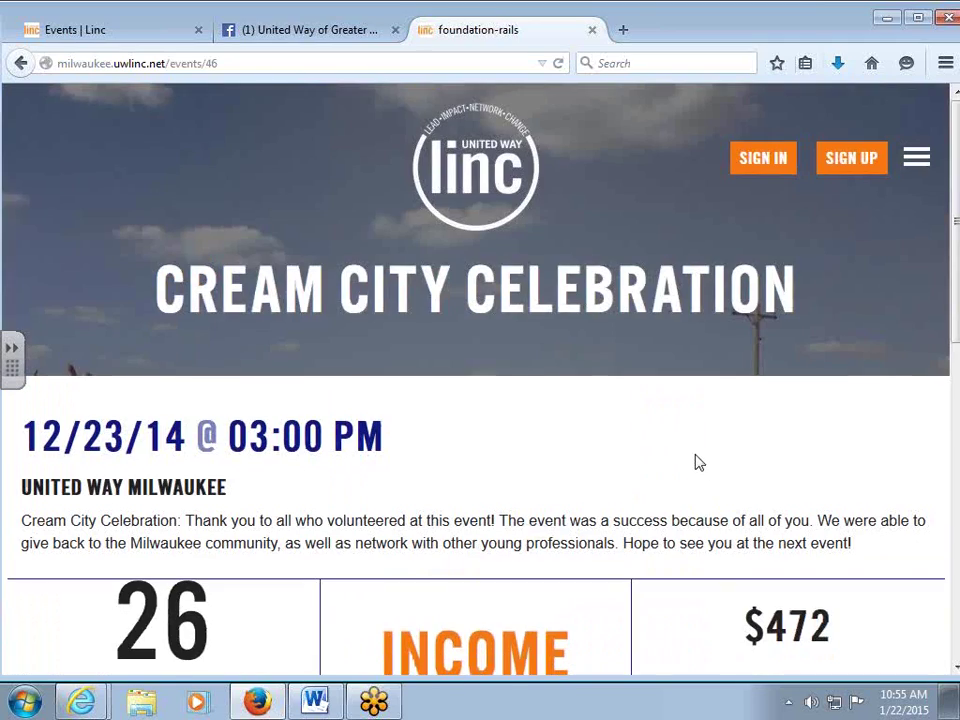
{"action": "scroll", "coordinate": [697, 460], "scroll_direction": "down", "scroll_amount": 2}
{"action": "scroll", "coordinate": [697, 460], "scroll_direction": "down", "scroll_amount": 3}
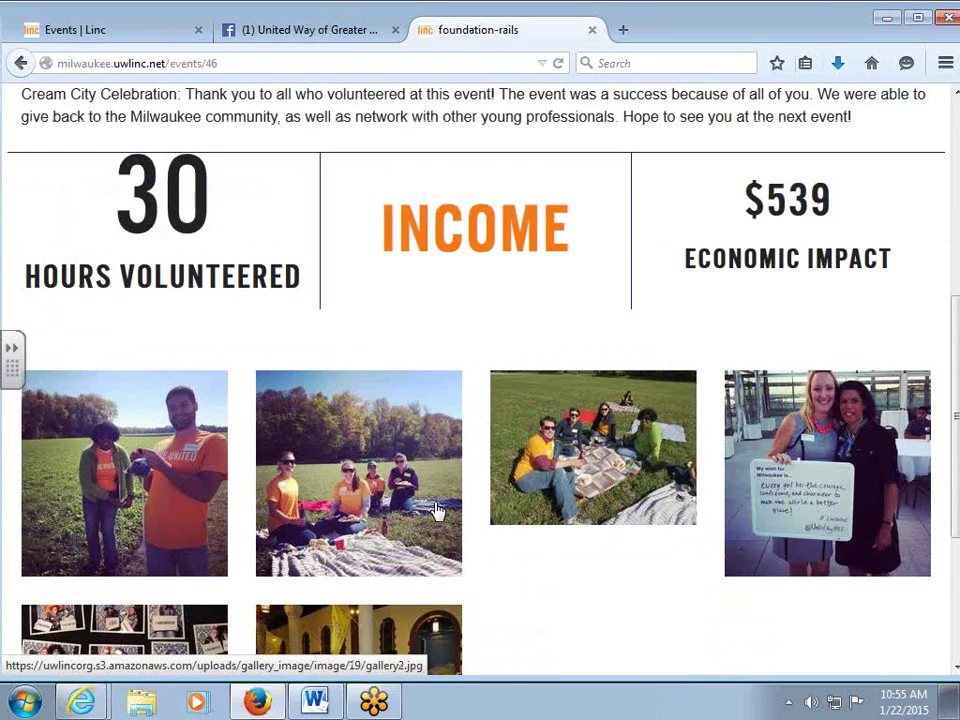
{"action": "left_click", "coordinate": [143, 31]}
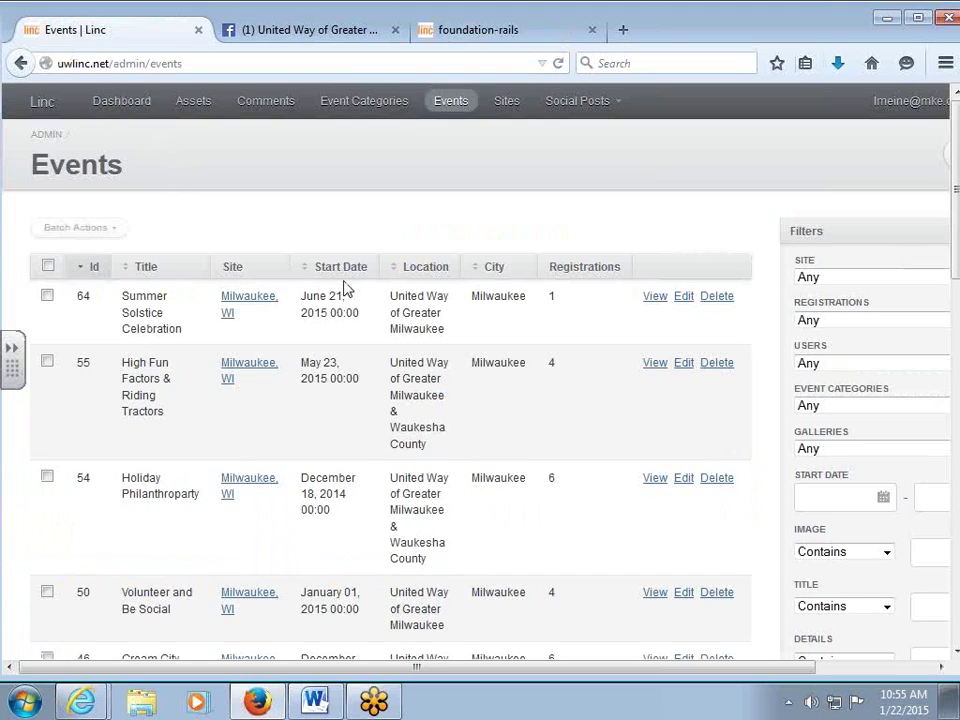
Open the Holiday Philanthroparty event's (54) galleries and start a new gallery.
{"action": "scroll", "coordinate": [456, 229], "scroll_direction": "down", "scroll_amount": 4}
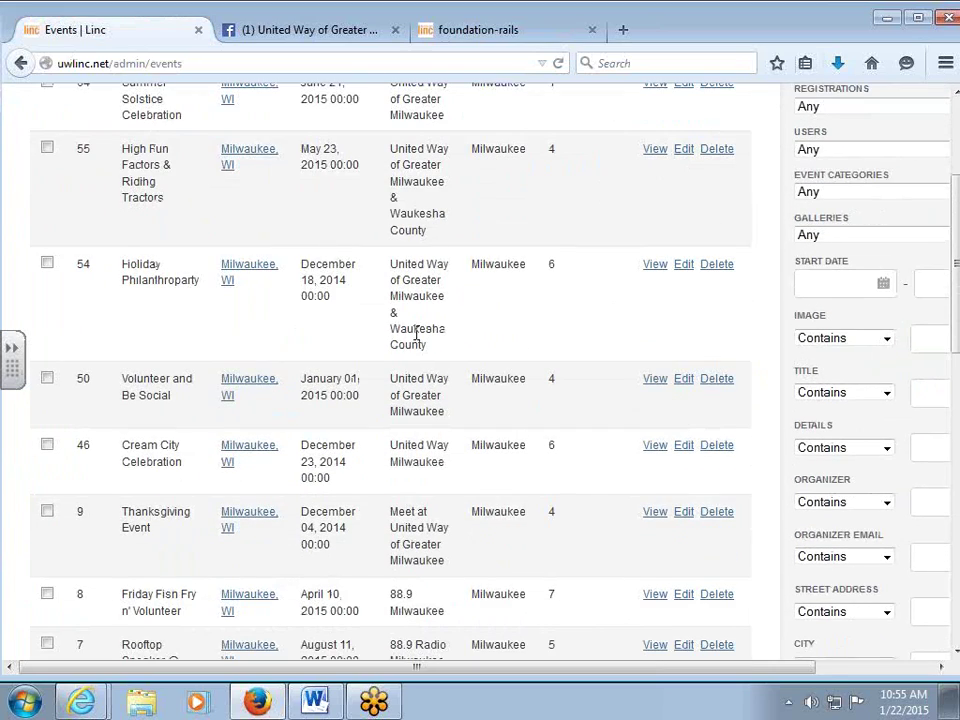
{"action": "left_click", "coordinate": [652, 268]}
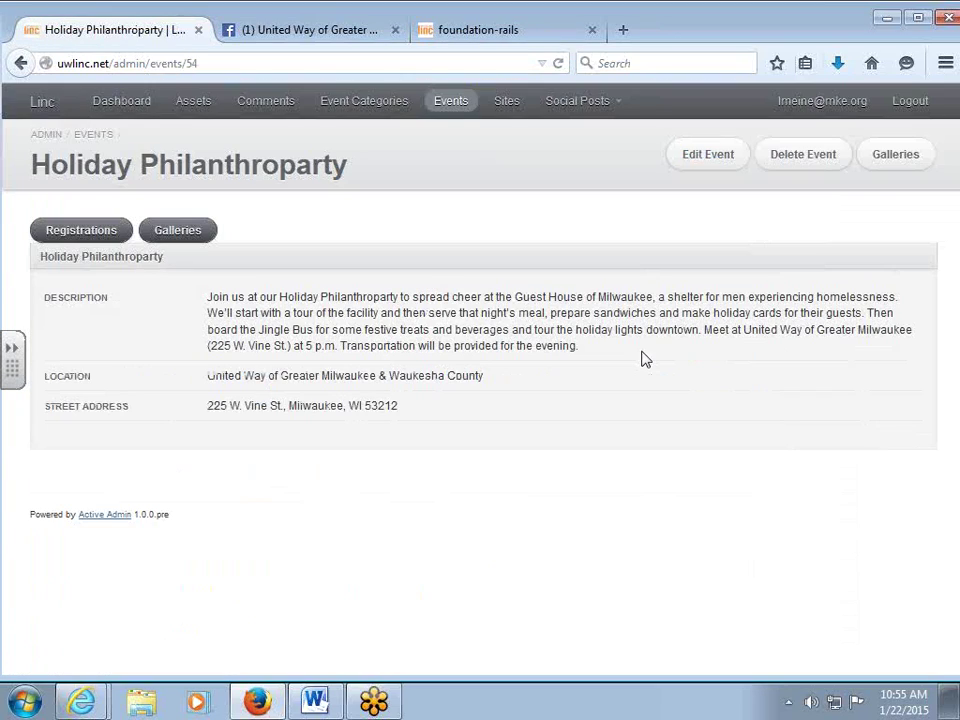
{"action": "left_click", "coordinate": [200, 231]}
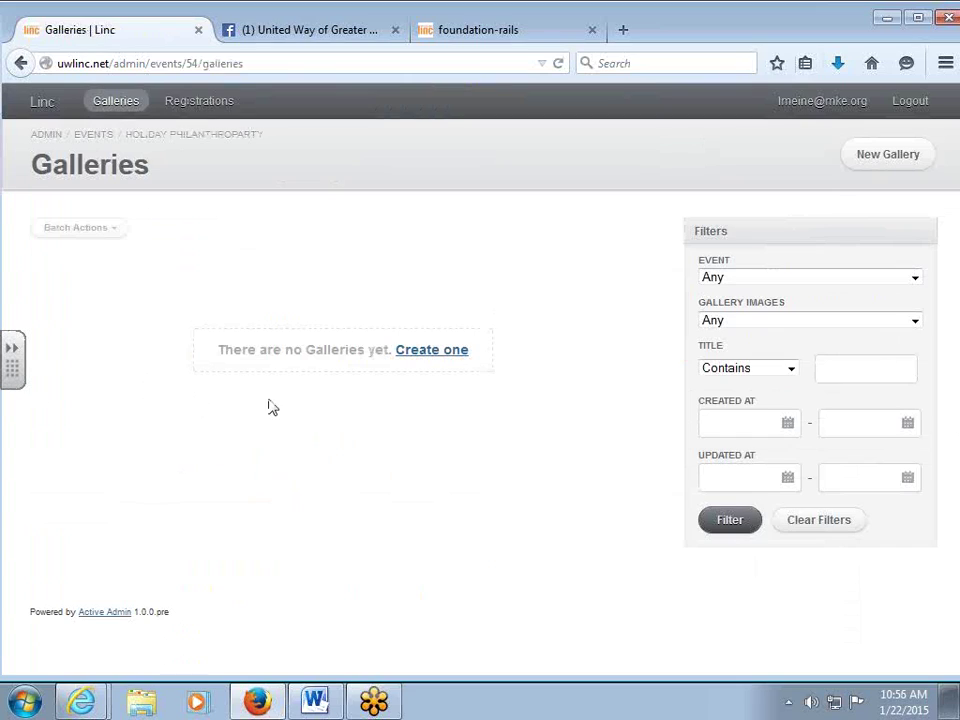
{"action": "left_click", "coordinate": [420, 350]}
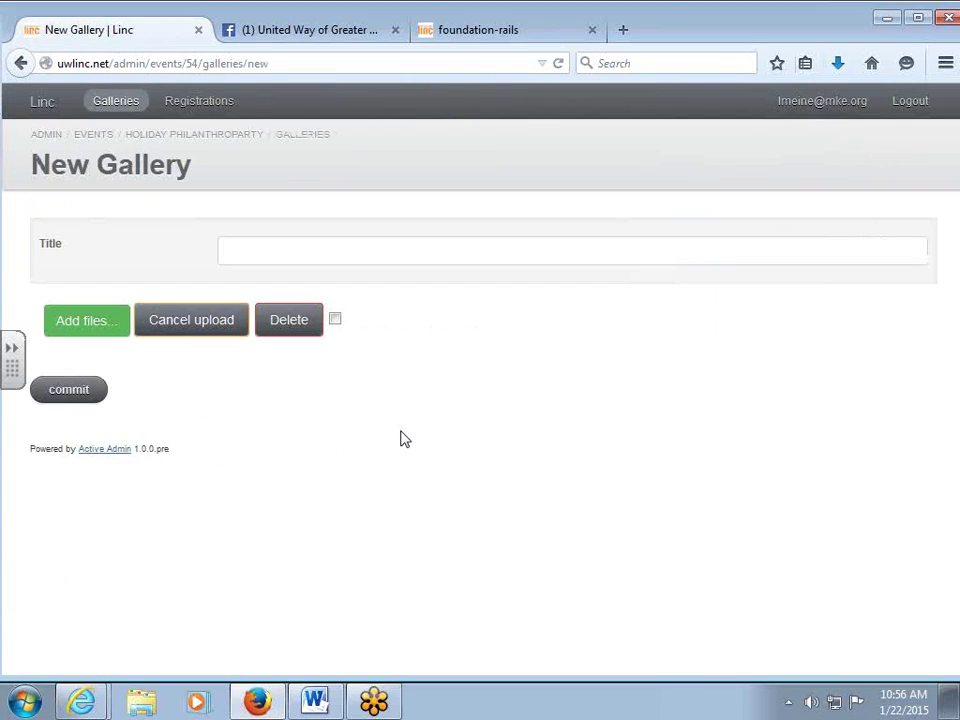
Title the gallery 'Holiday Philanthroparty Pics' and bring up the Add files picker.
{"action": "left_click", "coordinate": [240, 258]}
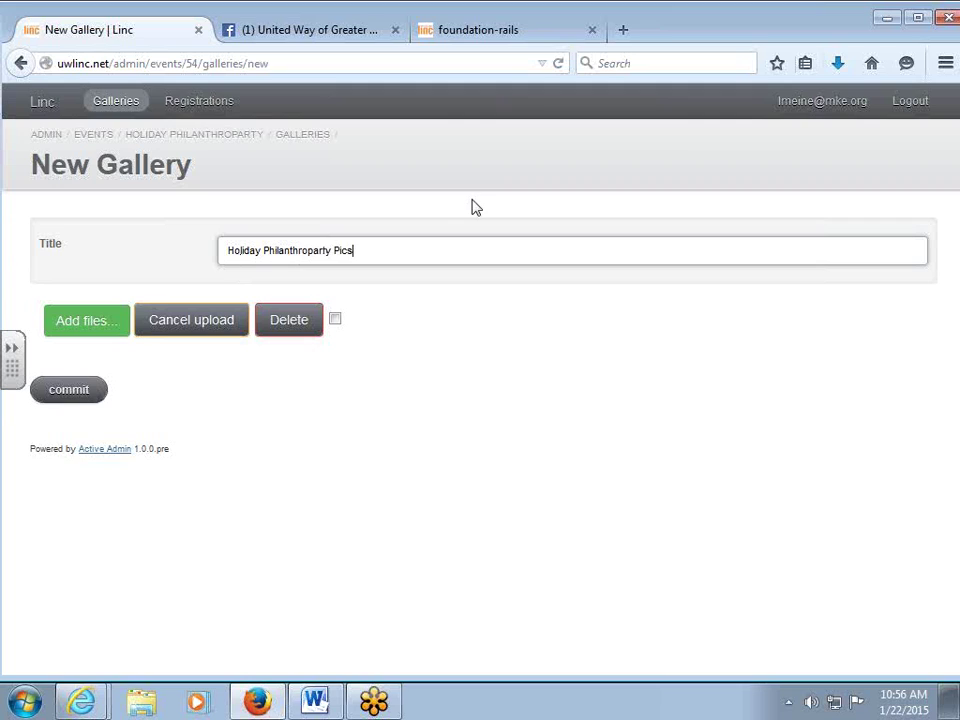
{"action": "left_click", "coordinate": [70, 322]}
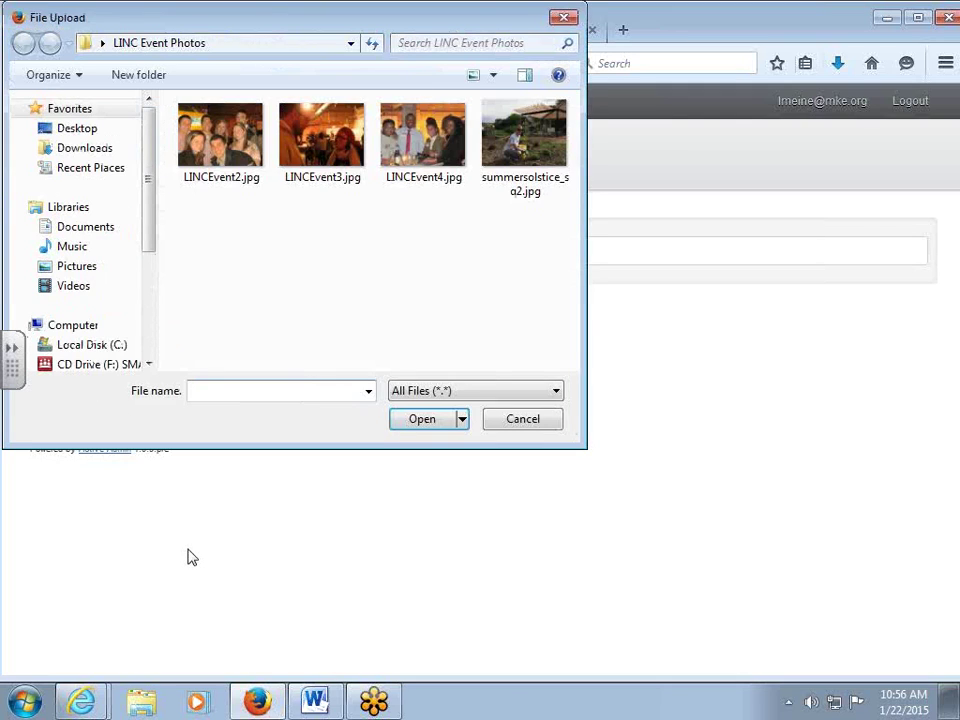
Upload LINCEvent2.jpg, LINCEvent3.jpg and LINCEvent4.jpg to the new gallery.
{"action": "left_click_drag", "start_coordinate": [263, 22], "coordinate": [351, 73]}
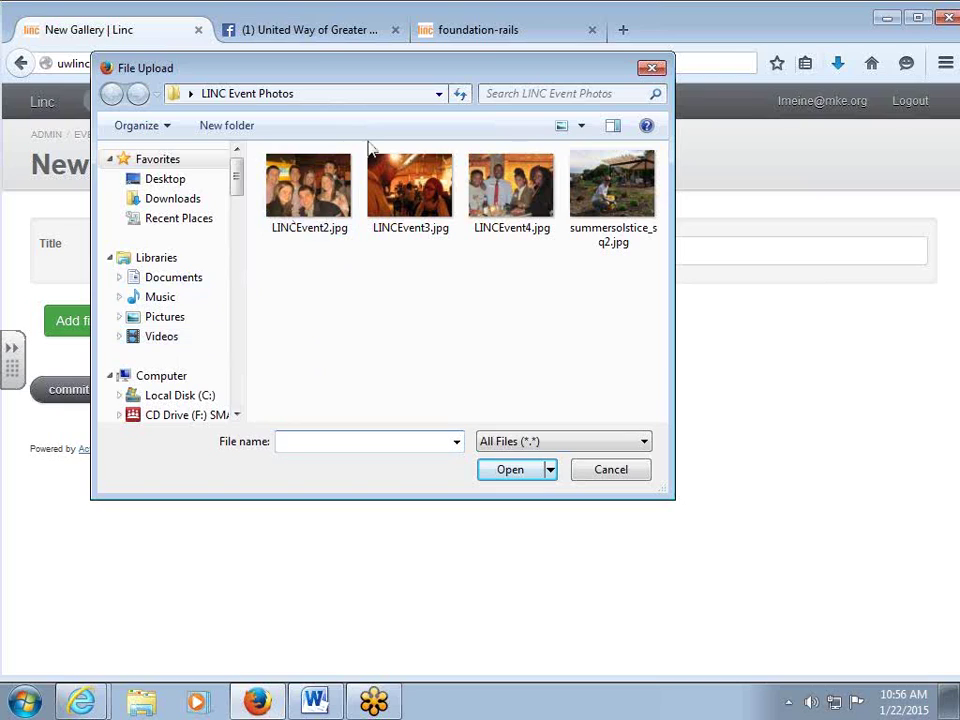
{"action": "left_click", "coordinate": [305, 188]}
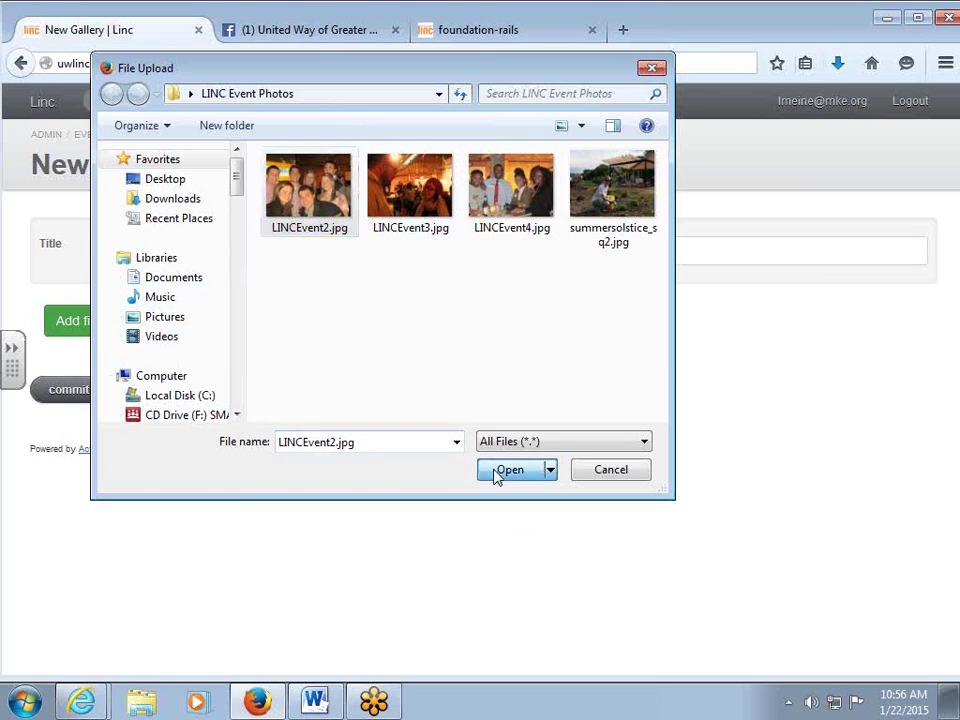
{"action": "left_click", "coordinate": [497, 472]}
{"action": "left_click", "coordinate": [66, 321]}
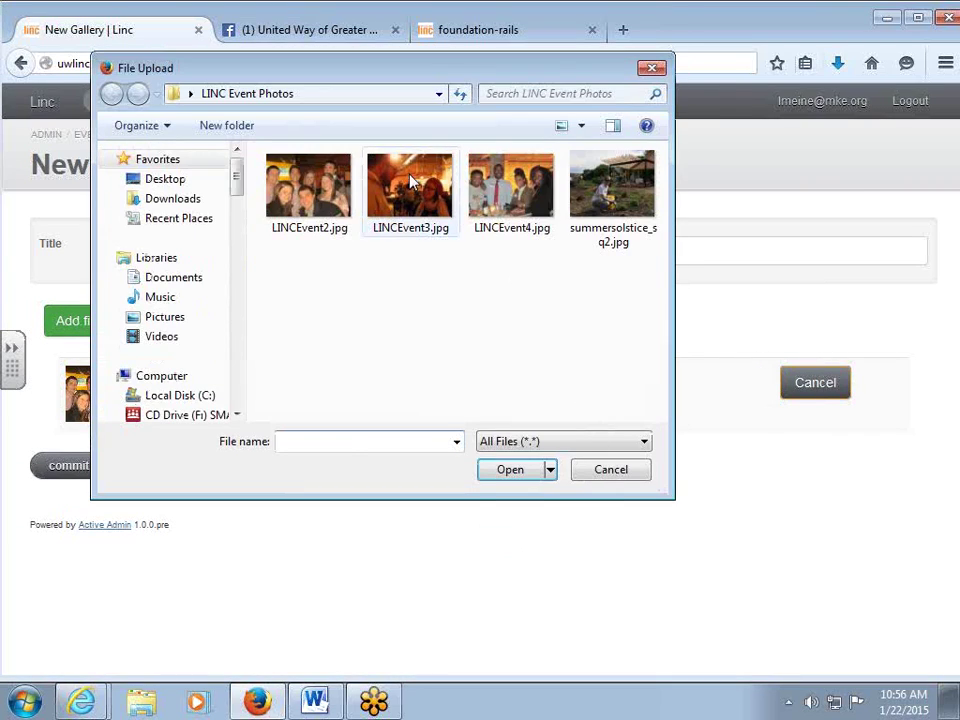
{"action": "left_click", "coordinate": [410, 188]}
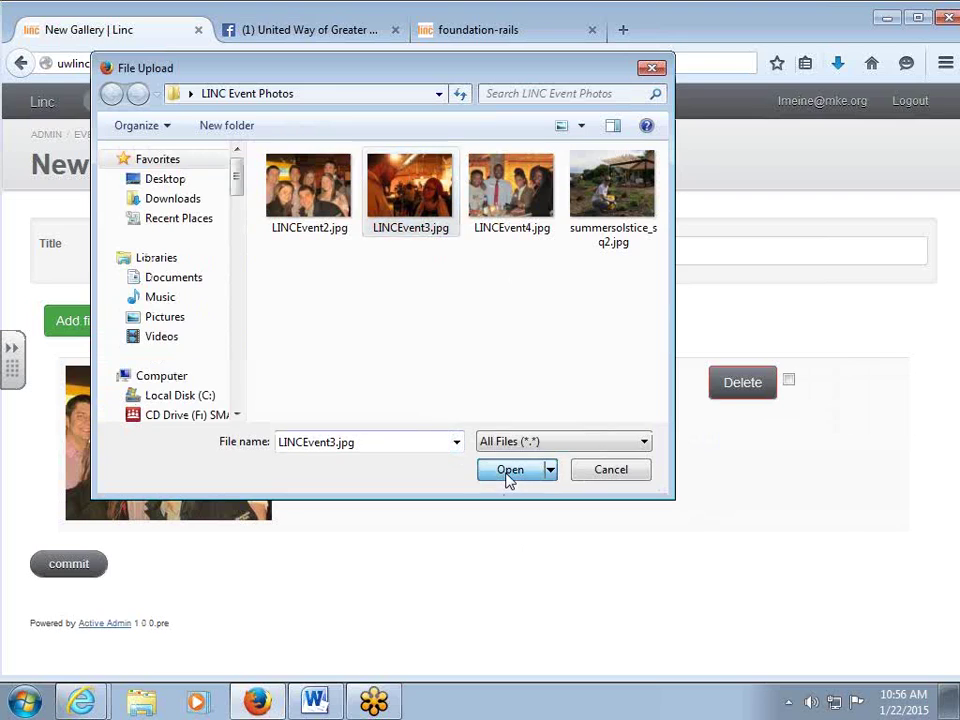
{"action": "left_click", "coordinate": [507, 470]}
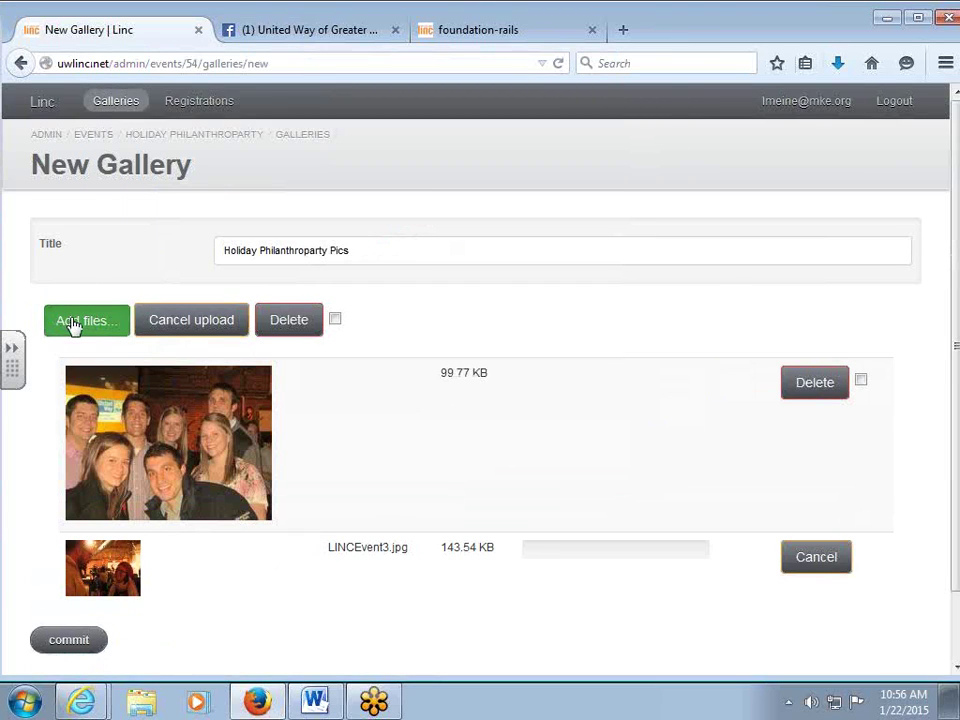
{"action": "left_click", "coordinate": [75, 322]}
{"action": "left_click", "coordinate": [511, 188]}
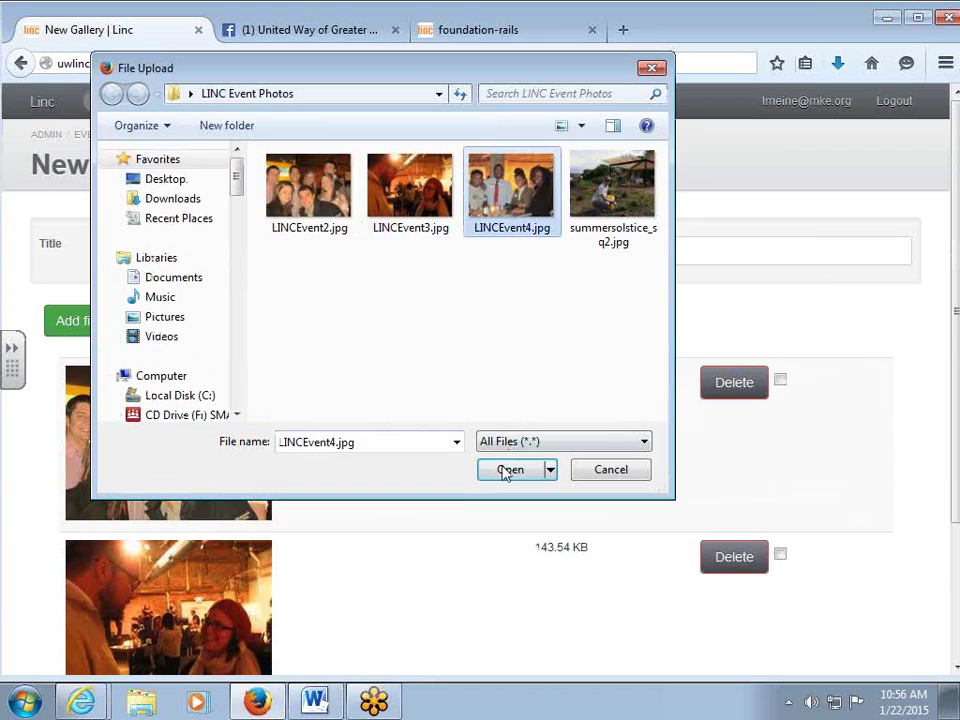
{"action": "left_click", "coordinate": [508, 469]}
Commit the Holiday Philanthroparty Pics gallery from the bottom of the form.
{"action": "scroll", "coordinate": [381, 353], "scroll_direction": "down", "scroll_amount": 5}
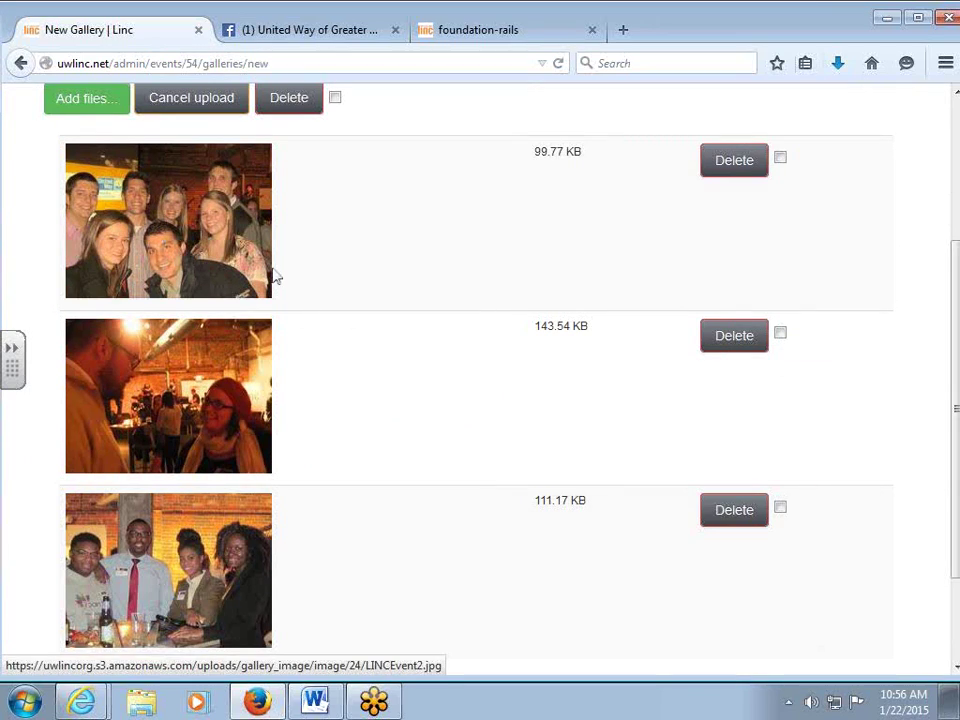
{"action": "scroll", "coordinate": [519, 275], "scroll_direction": "down", "scroll_amount": 3}
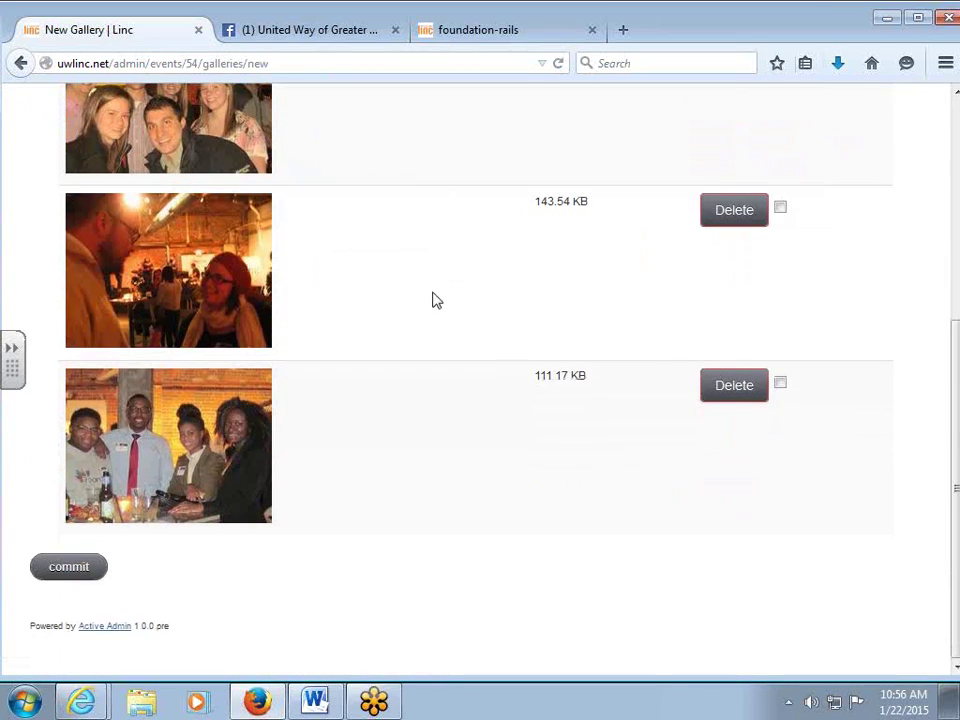
{"action": "left_click", "coordinate": [78, 571]}
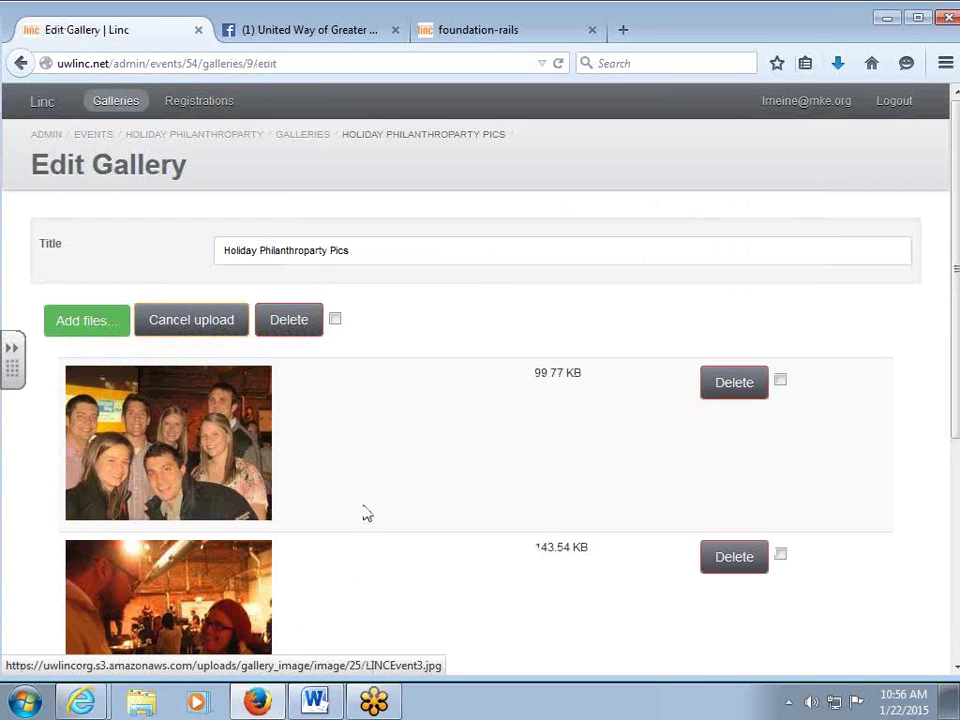
Review the saved gallery's photos, then switch to the public Cream City Celebration event page.
{"action": "scroll", "coordinate": [335, 472], "scroll_direction": "down", "scroll_amount": 5}
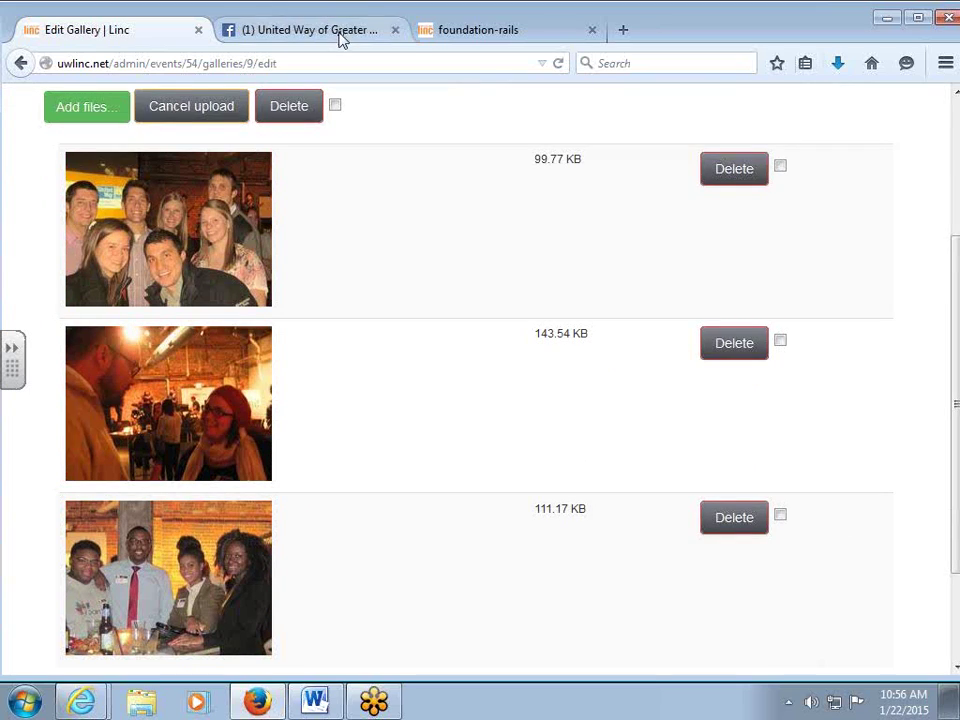
{"action": "left_click", "coordinate": [480, 31]}
Go to the public Milwaukee LINC home page and open the Holiday Philanthroparty event.
{"action": "scroll", "coordinate": [358, 249], "scroll_direction": "up", "scroll_amount": 5}
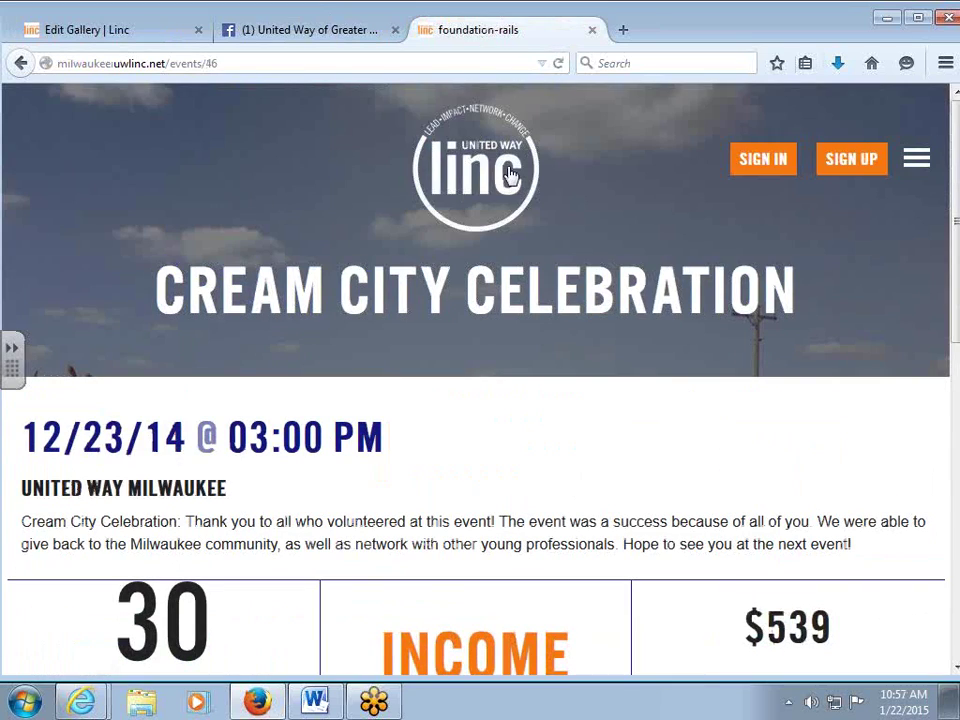
{"action": "left_click", "coordinate": [508, 172]}
{"action": "scroll", "coordinate": [508, 172], "scroll_direction": "down", "scroll_amount": 6}
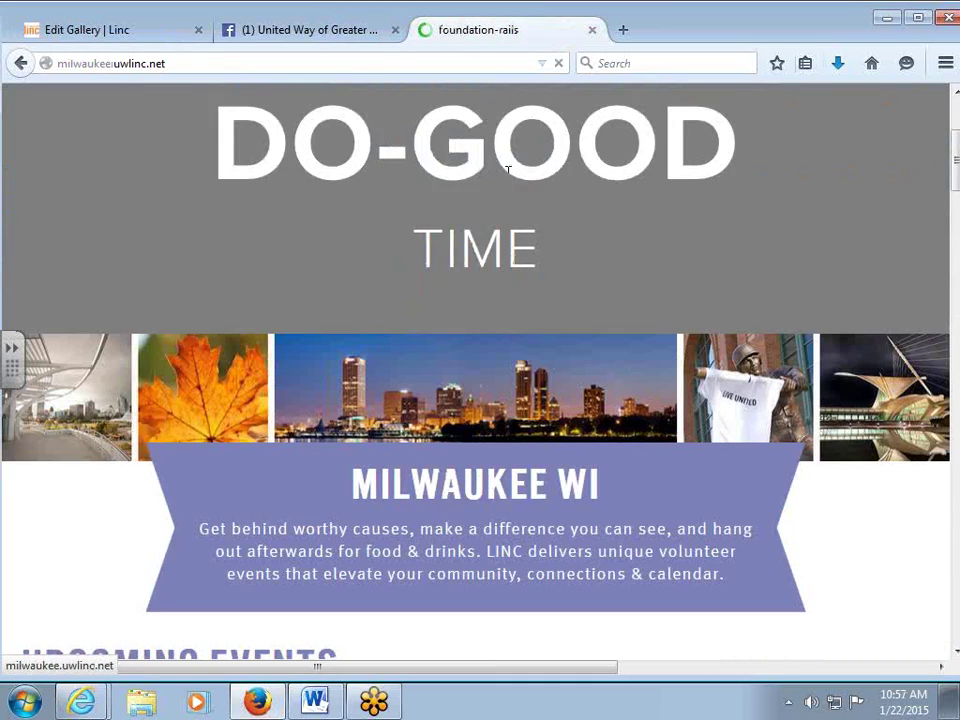
{"action": "scroll", "coordinate": [507, 180], "scroll_direction": "down", "scroll_amount": 7}
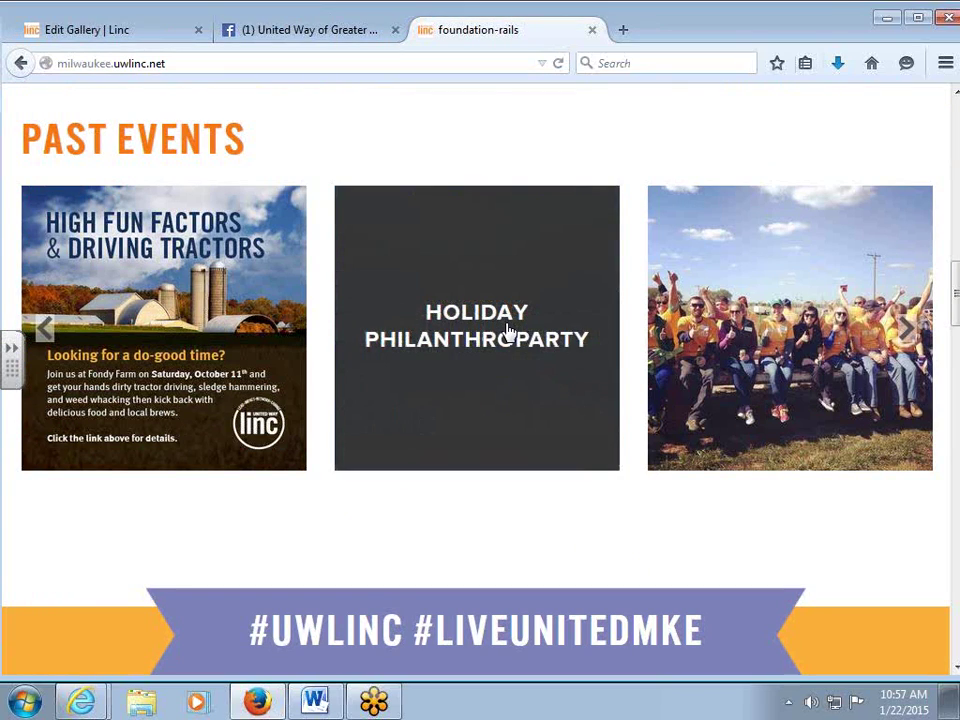
{"action": "left_click", "coordinate": [508, 330]}
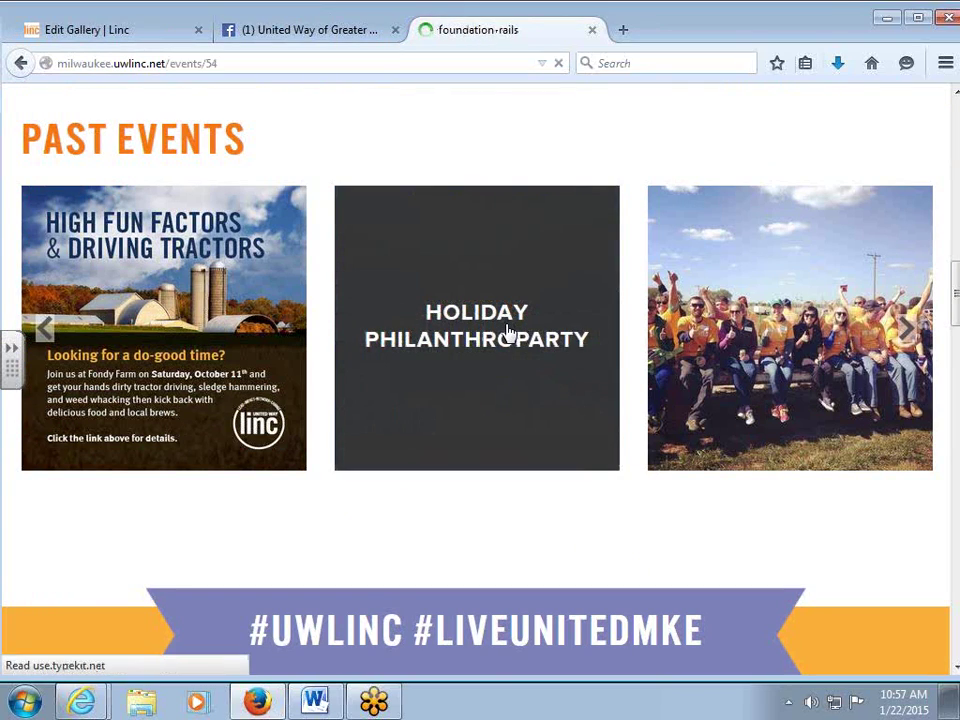
Browse the event's three gallery photos in the enlarged view, then read the description's end.
{"action": "scroll", "coordinate": [507, 323], "scroll_direction": "down", "scroll_amount": 5}
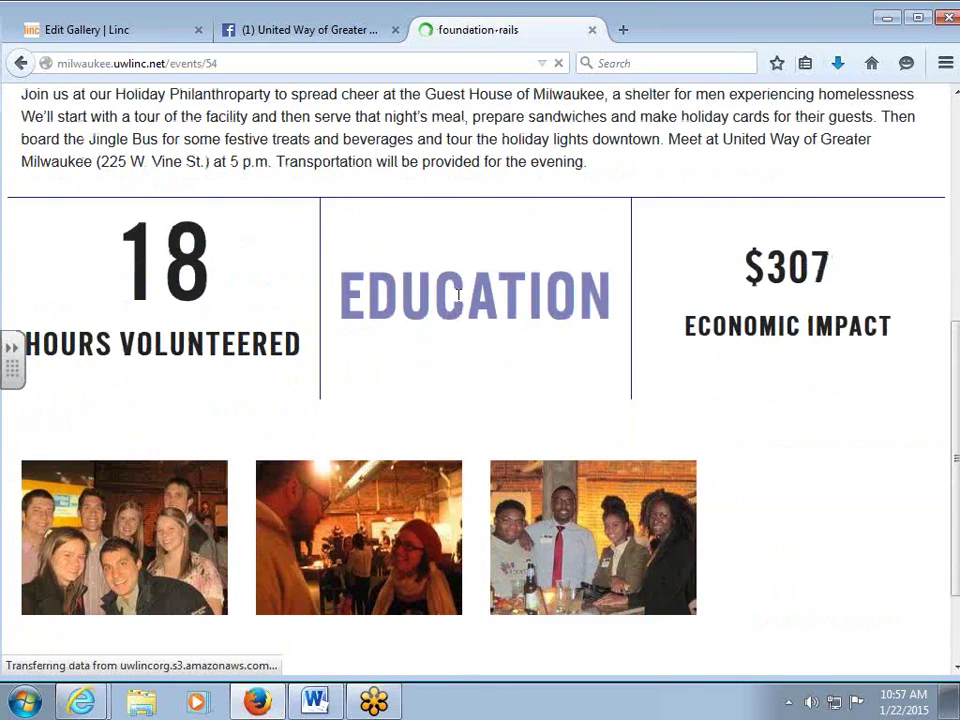
{"action": "scroll", "coordinate": [704, 417], "scroll_direction": "down", "scroll_amount": 2}
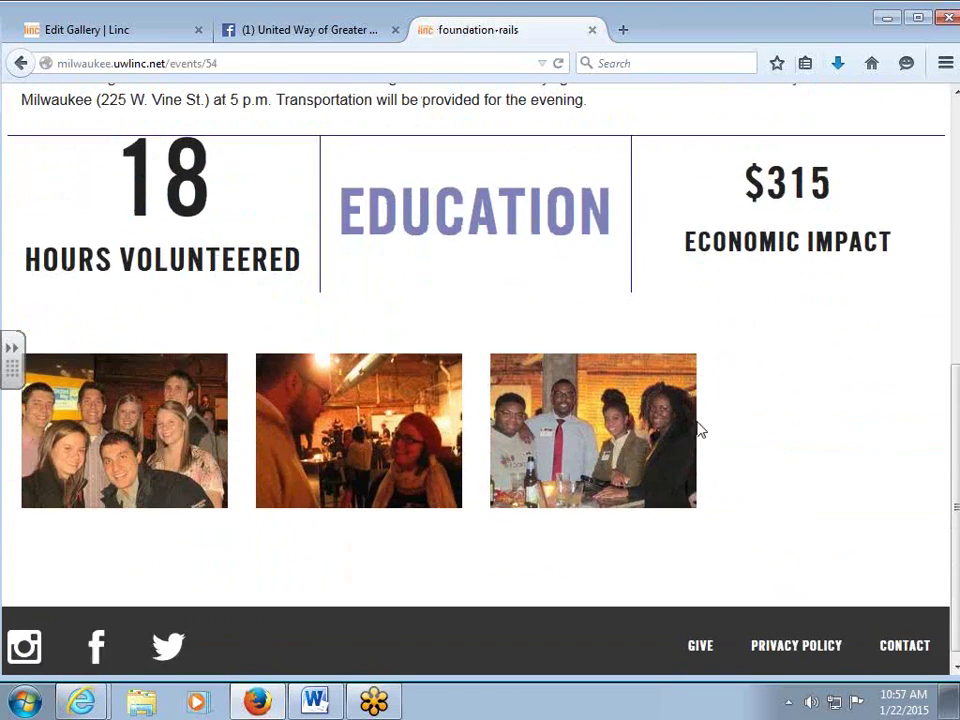
{"action": "left_click", "coordinate": [124, 422]}
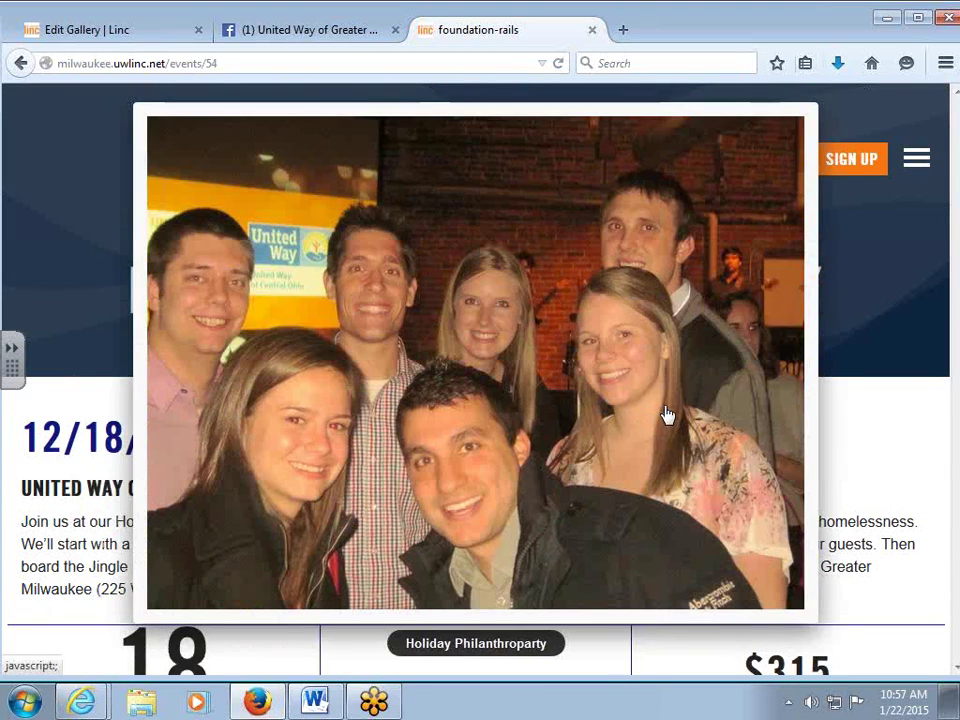
{"action": "left_click", "coordinate": [664, 414]}
{"action": "left_click", "coordinate": [710, 418]}
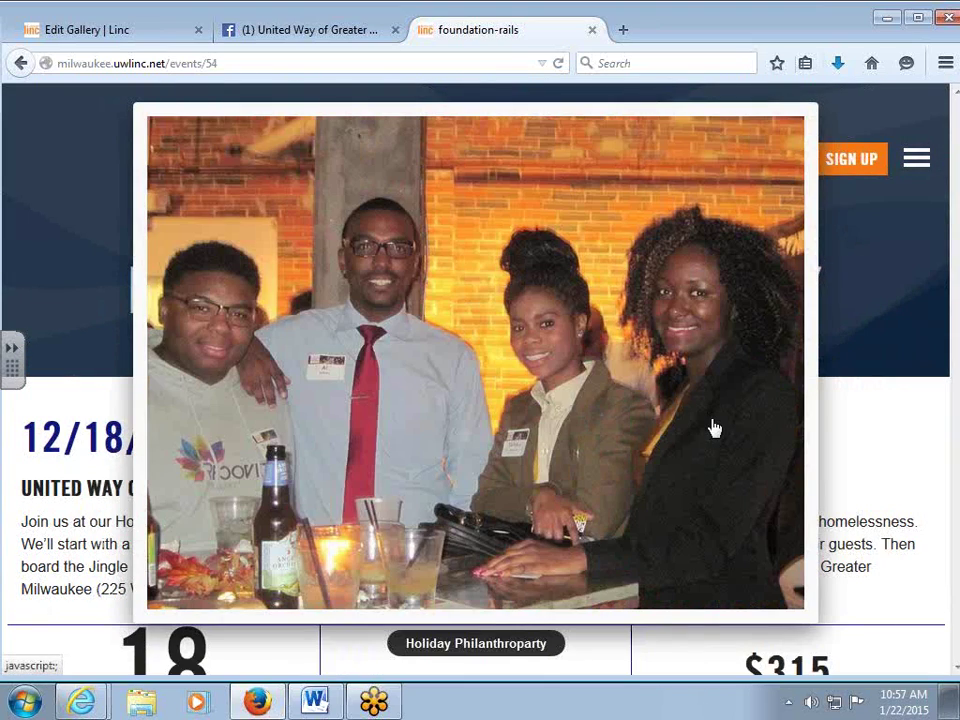
{"action": "left_click", "coordinate": [711, 428]}
{"action": "left_click", "coordinate": [913, 463]}
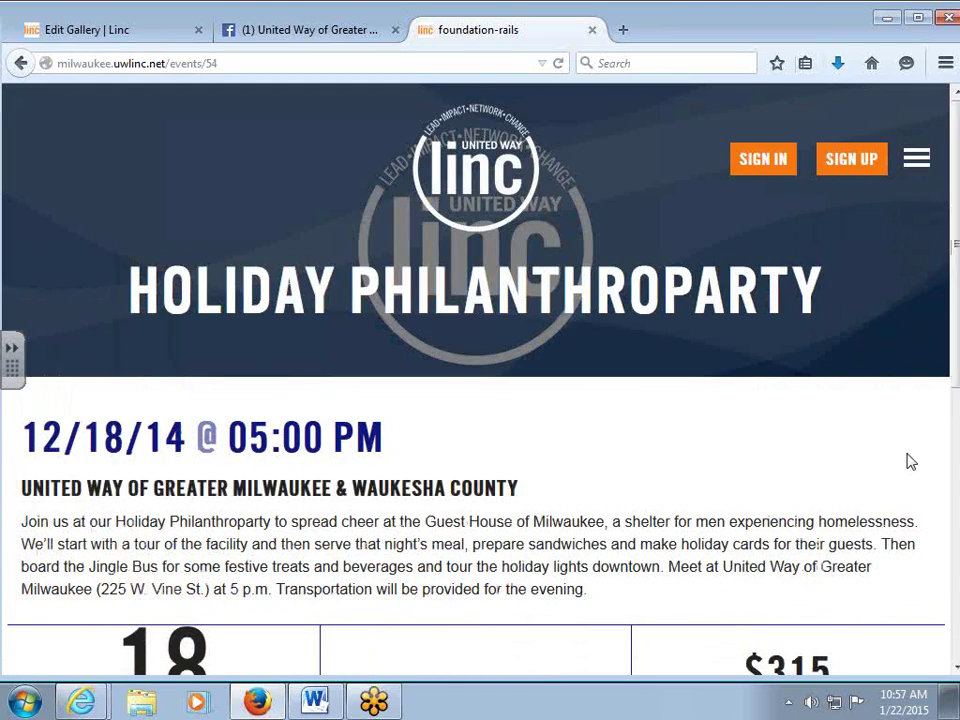
{"action": "scroll", "coordinate": [911, 462], "scroll_direction": "down", "scroll_amount": 3}
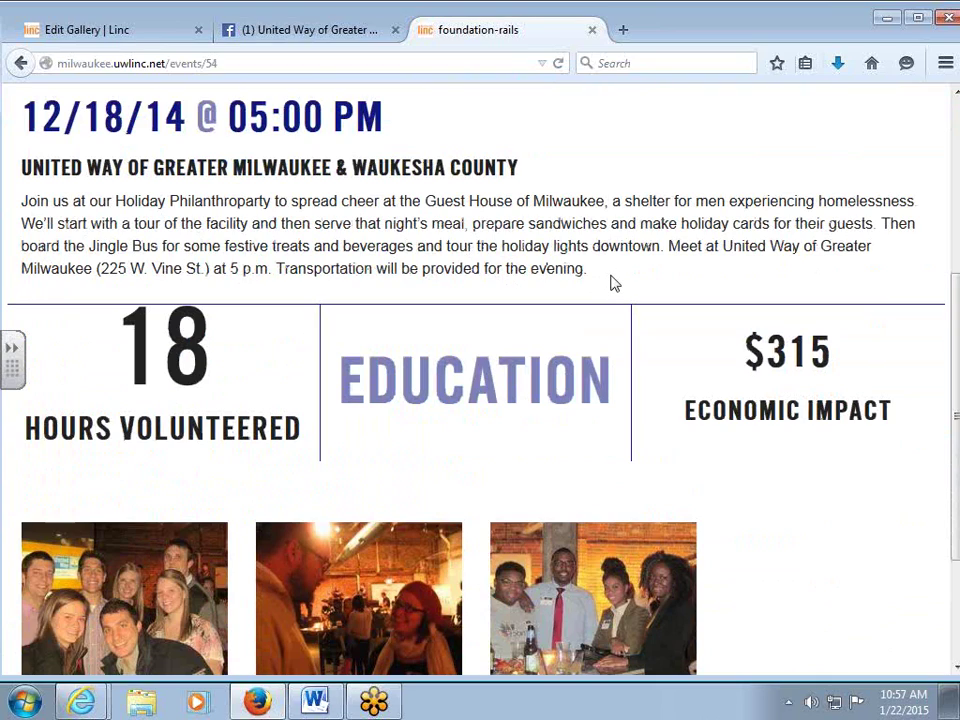
{"action": "mouse_move", "coordinate": [613, 283]}
{"action": "left_mouse_down"}
{"action": "mouse_move", "coordinate": [467, 242]}
{"action": "mouse_move", "coordinate": [469, 195]}
{"action": "mouse_move", "coordinate": [603, 272]}
{"action": "left_mouse_up"}
{"action": "scroll", "coordinate": [601, 270], "scroll_direction": "down", "scroll_amount": 3}
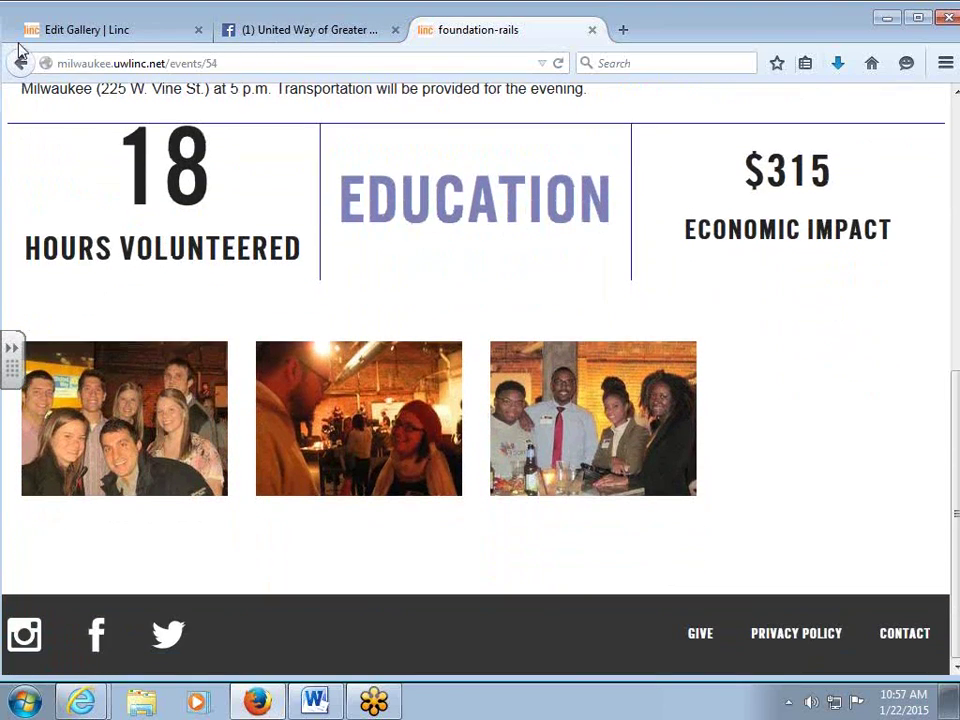
Return to the admin gallery tab and open the admin Events list.
{"action": "left_click", "coordinate": [22, 36]}
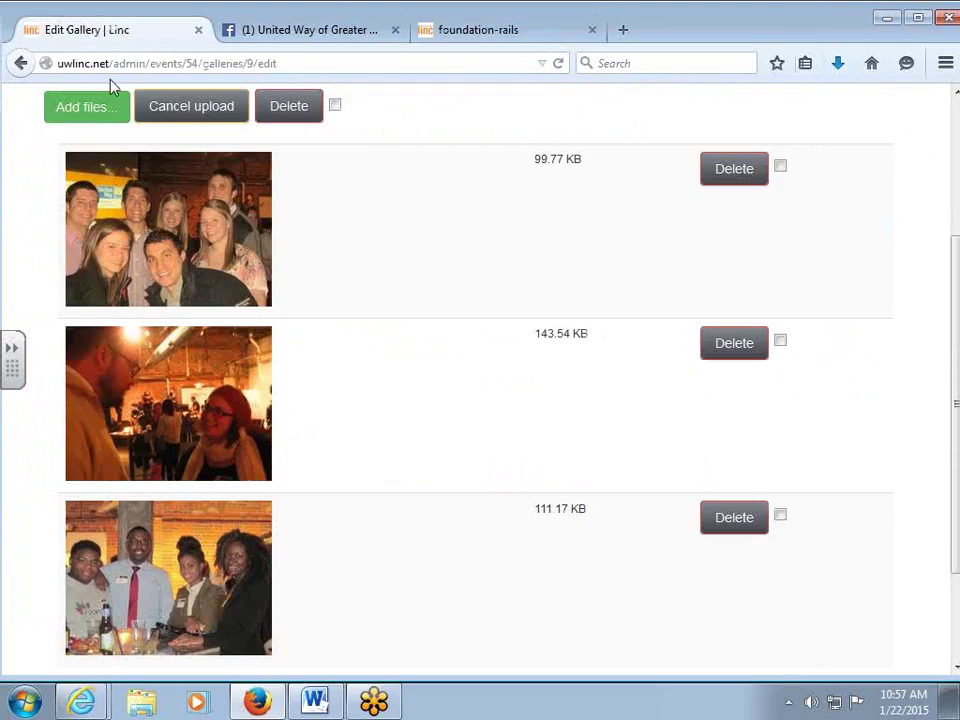
{"action": "scroll", "coordinate": [332, 326], "scroll_direction": "up", "scroll_amount": 4}
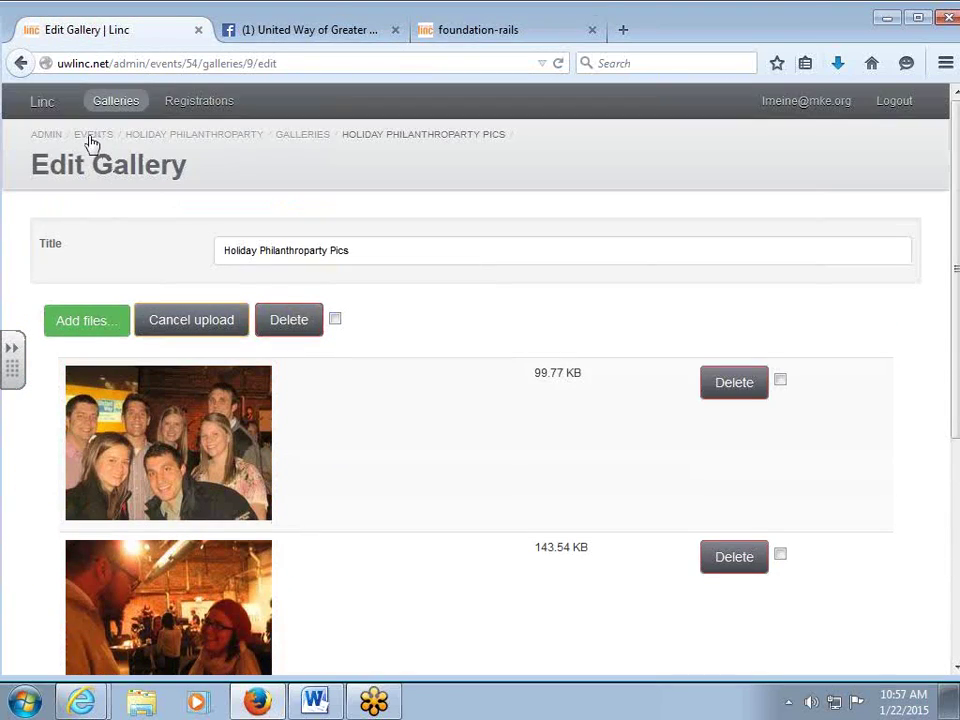
{"action": "left_click", "coordinate": [92, 136]}
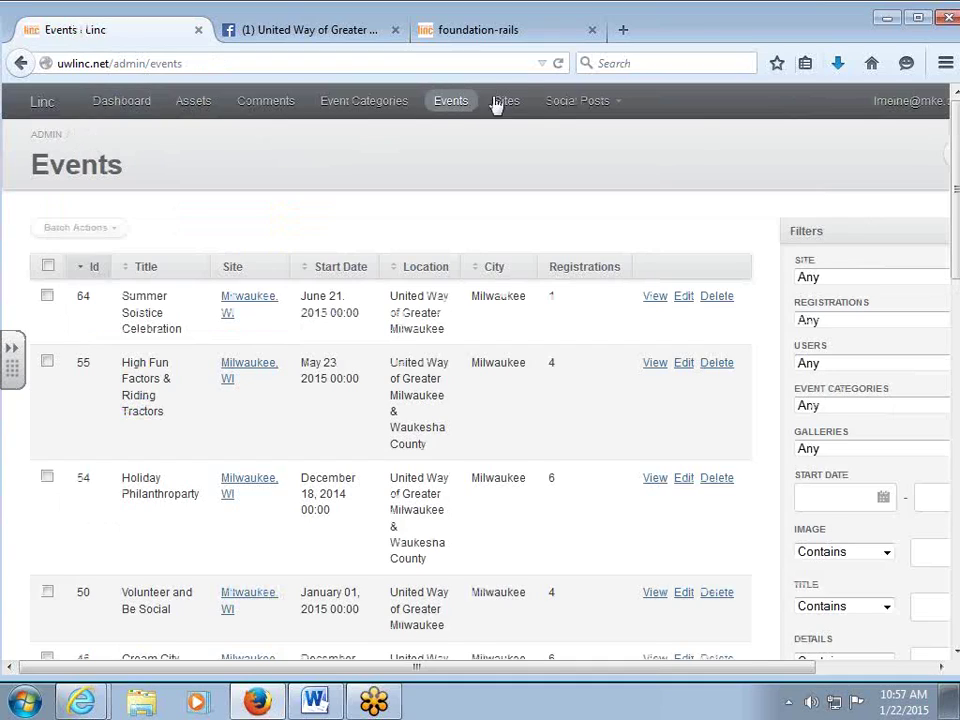
Open the admin Social Posts section, then switch back to the public event page.
{"action": "mouse_move", "coordinate": [567, 109]}
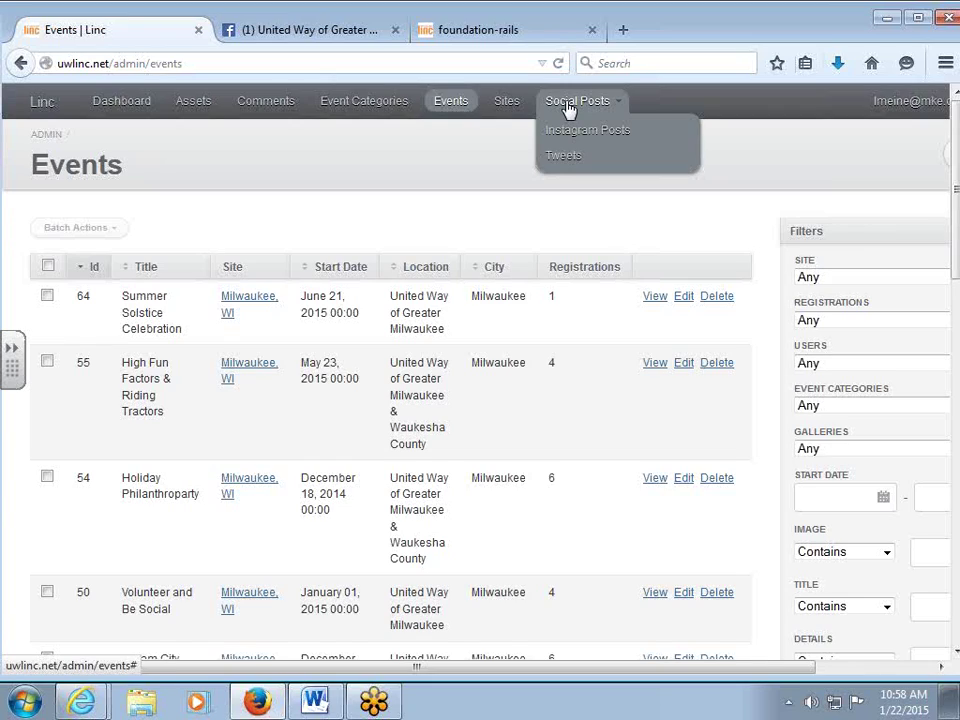
{"action": "left_click", "coordinate": [567, 108]}
{"action": "left_click", "coordinate": [494, 34]}
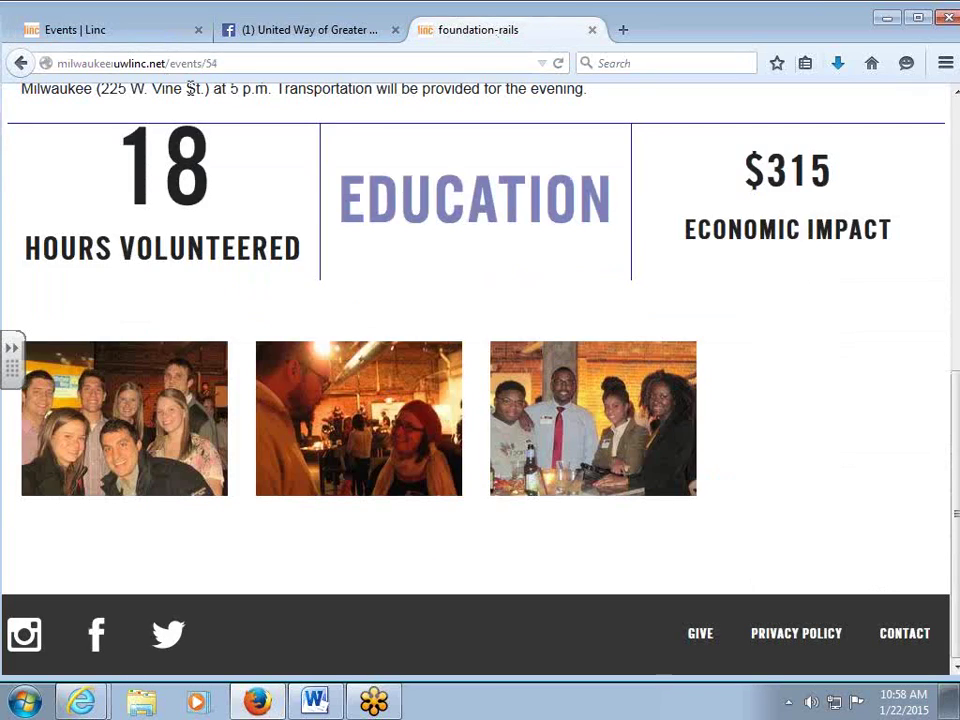
Scroll through the public Milwaukee home page, then return to the admin Events table.
{"action": "scroll", "coordinate": [150, 152], "scroll_direction": "up", "scroll_amount": 5}
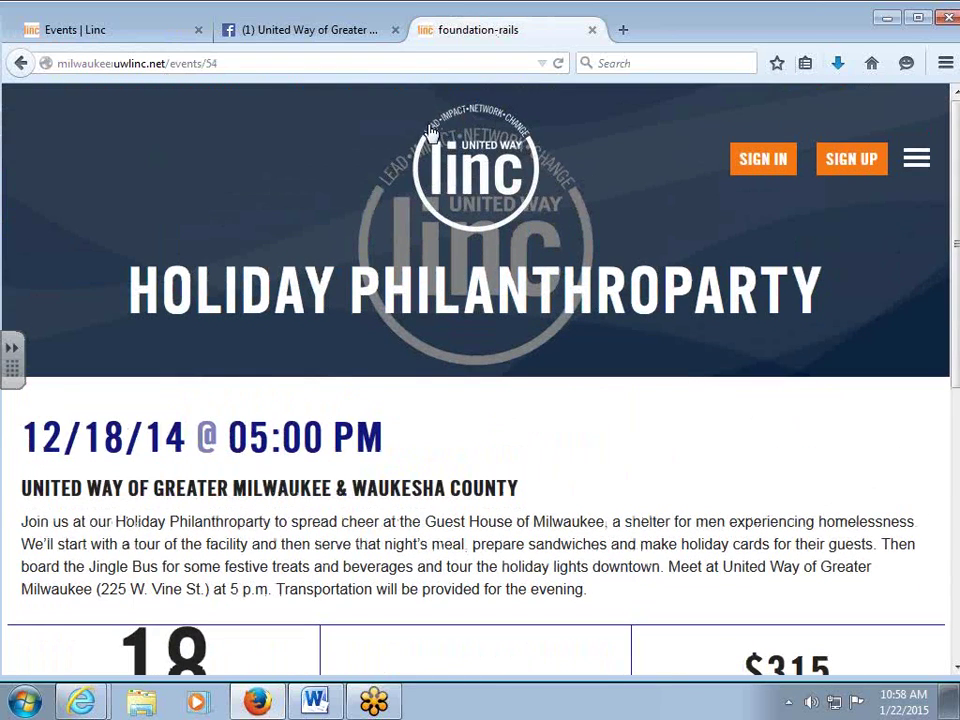
{"action": "left_click", "coordinate": [430, 133]}
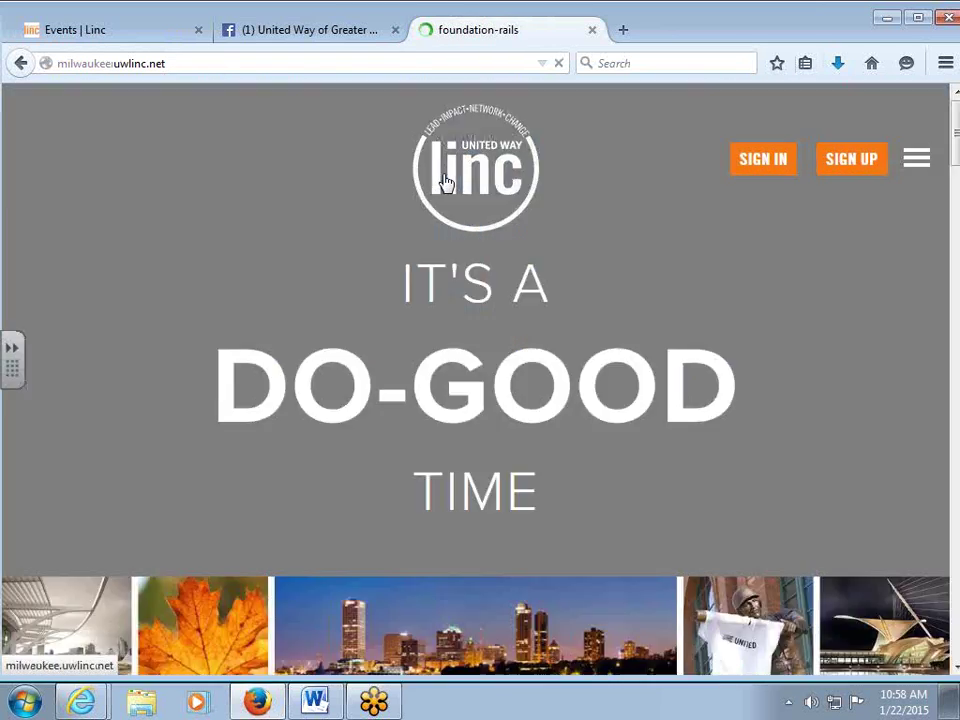
{"action": "scroll", "coordinate": [447, 181], "scroll_direction": "down", "scroll_amount": 15}
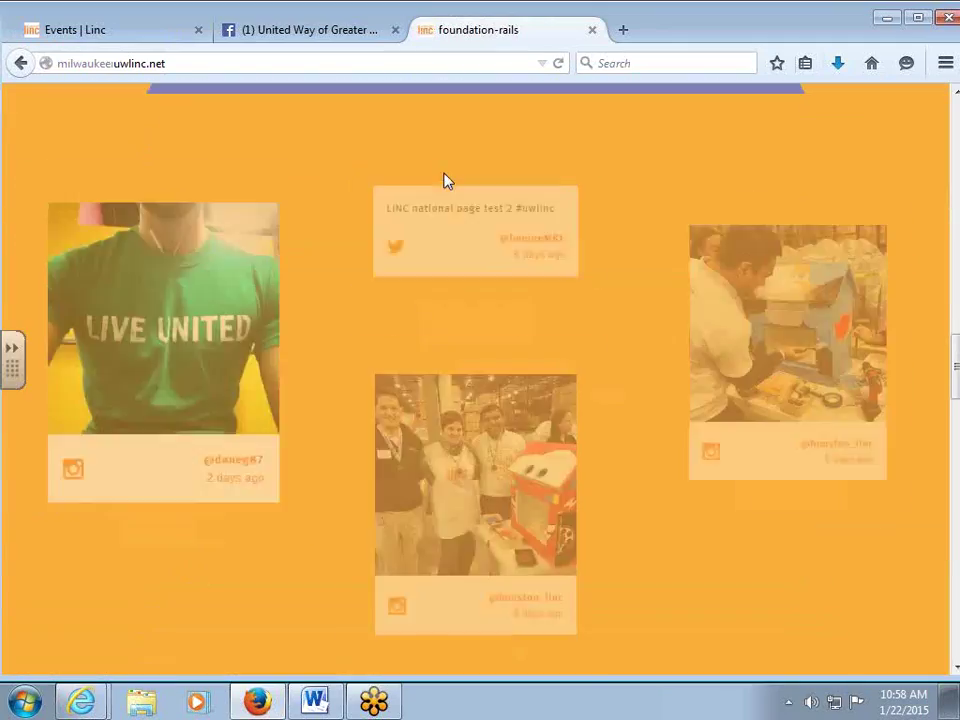
{"action": "scroll", "coordinate": [300, 439], "scroll_direction": "down", "scroll_amount": 1}
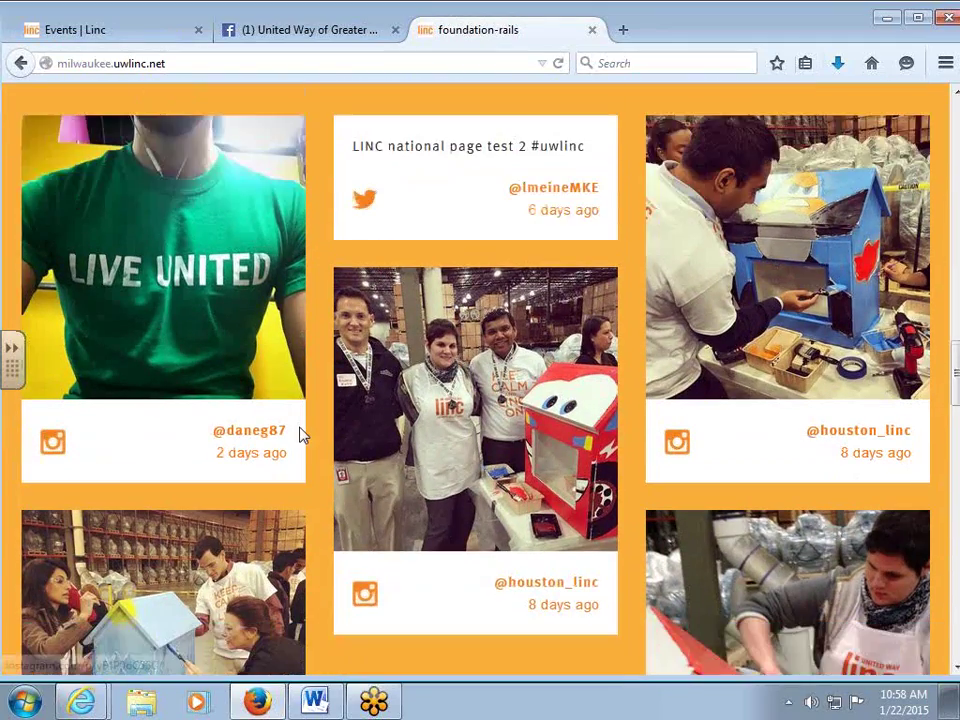
{"action": "scroll", "coordinate": [298, 431], "scroll_direction": "down", "scroll_amount": 3}
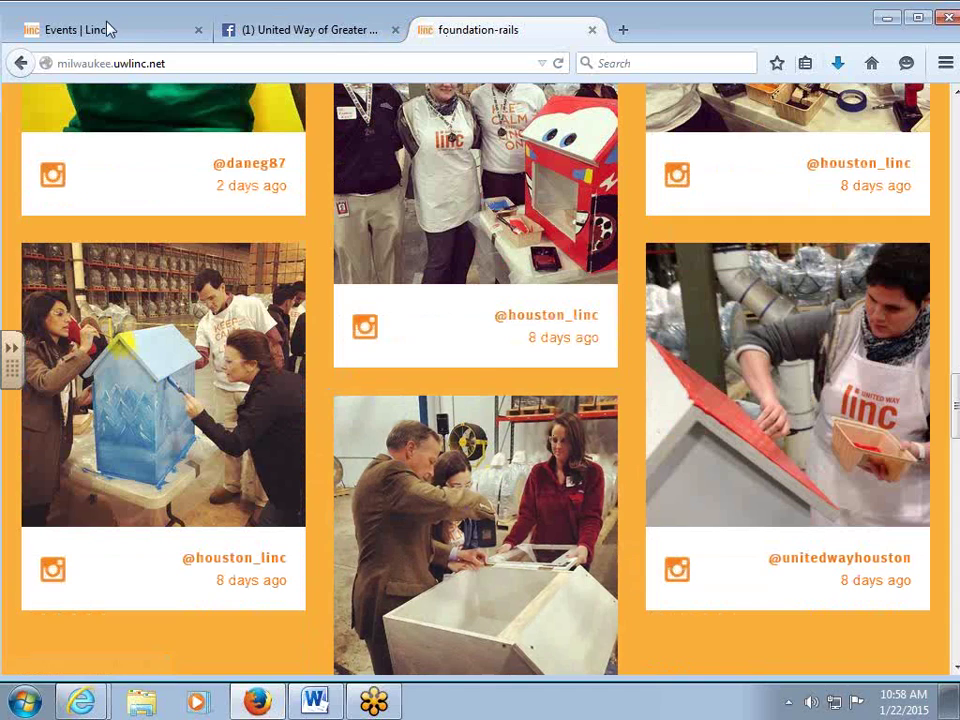
{"action": "left_click", "coordinate": [100, 38]}
Open the admin Instagram Posts list and scroll across all its columns, then view the public social wall.
{"action": "left_click", "coordinate": [575, 100]}
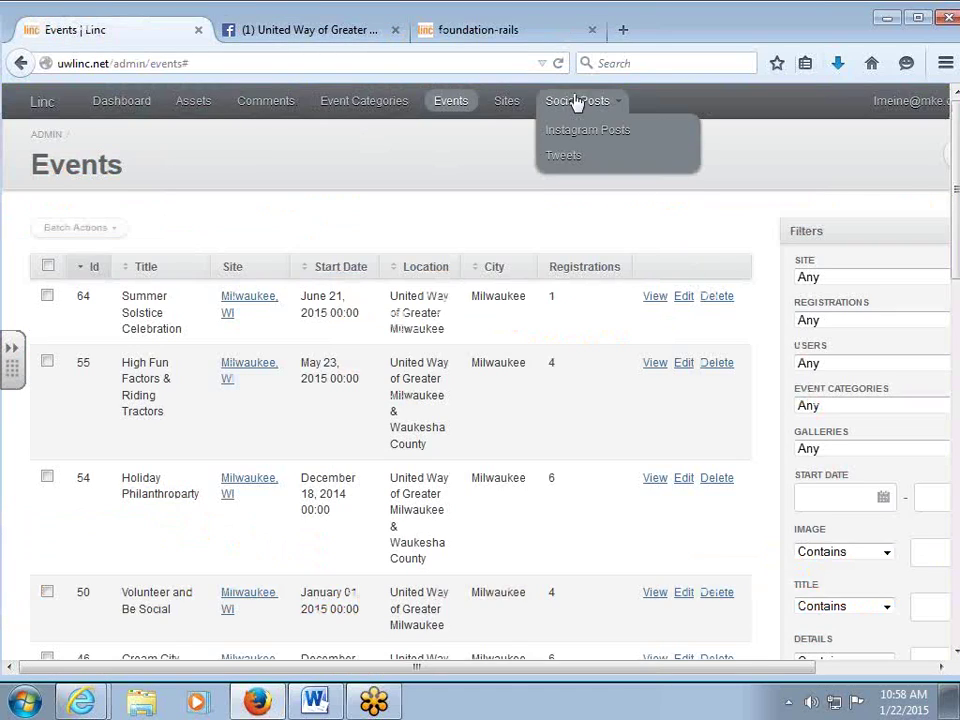
{"action": "left_click", "coordinate": [571, 139]}
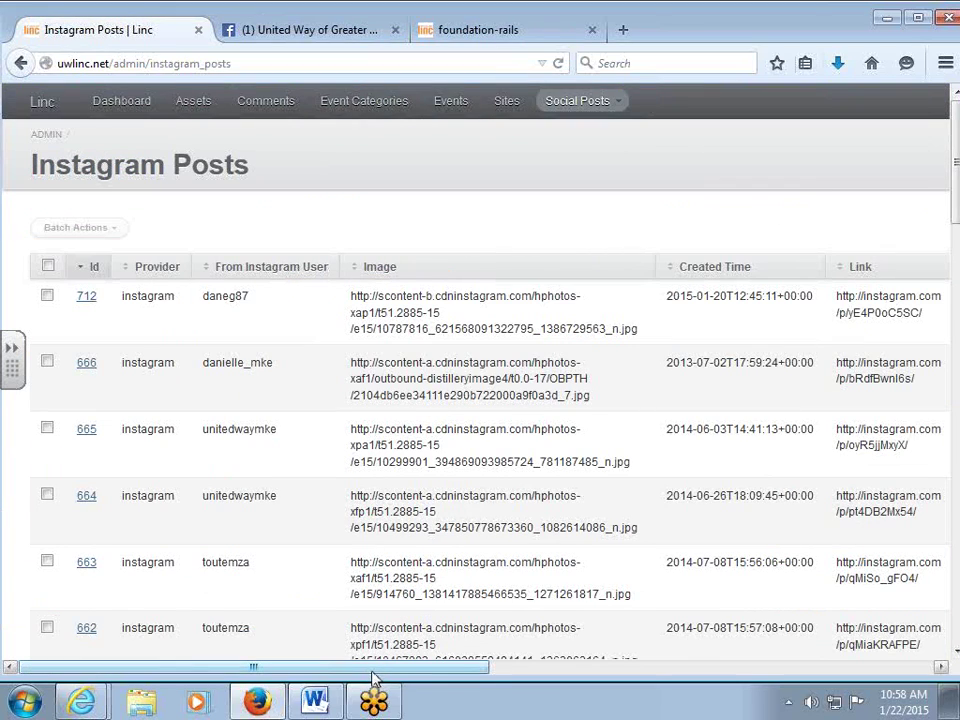
{"action": "left_click_drag", "start_coordinate": [372, 670], "coordinate": [713, 670]}
{"action": "scroll", "coordinate": [514, 446], "scroll_direction": "down", "scroll_amount": 8}
{"action": "scroll", "coordinate": [530, 555], "scroll_direction": "up", "scroll_amount": 8}
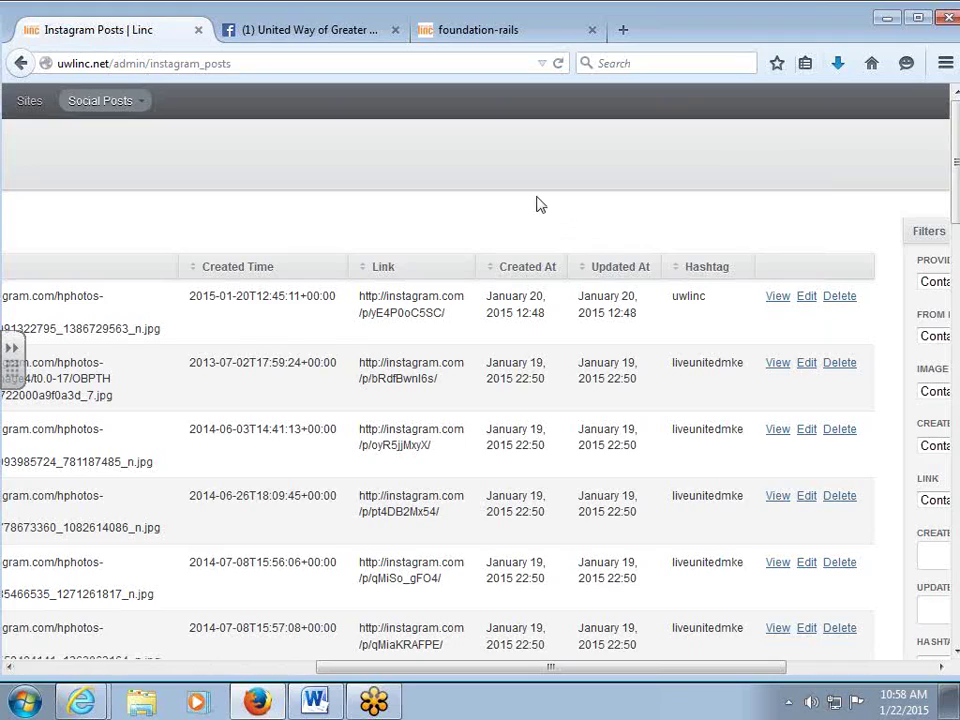
{"action": "left_click", "coordinate": [510, 30]}
{"action": "scroll", "coordinate": [510, 200], "scroll_direction": "up", "scroll_amount": 10}
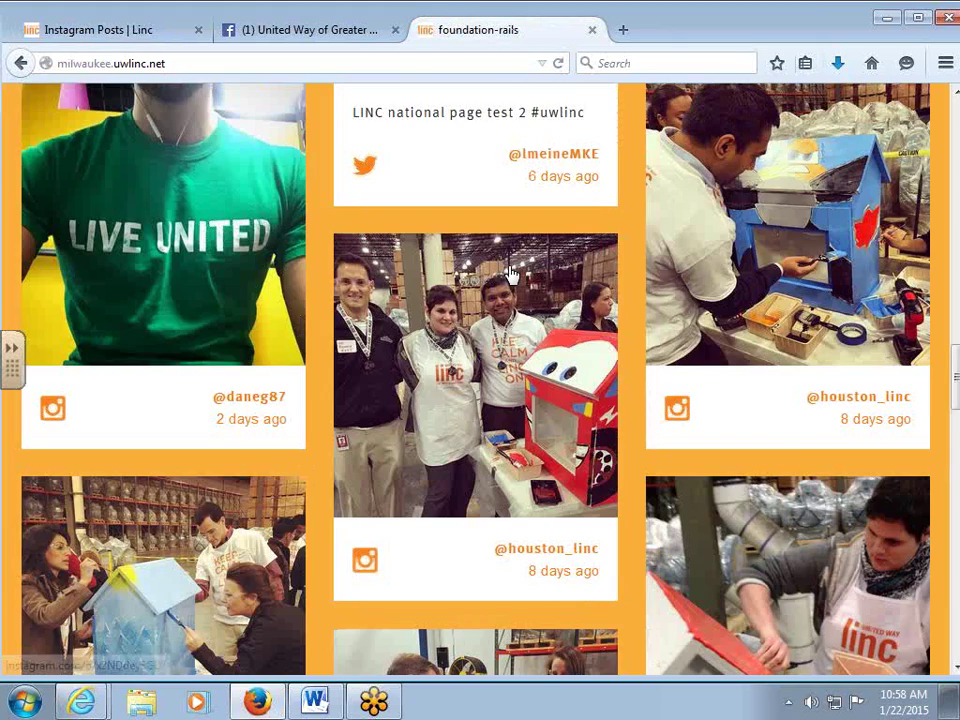
{"action": "scroll", "coordinate": [510, 270], "scroll_direction": "down", "scroll_amount": 5}
{"action": "scroll", "coordinate": [511, 265], "scroll_direction": "down", "scroll_amount": 2}
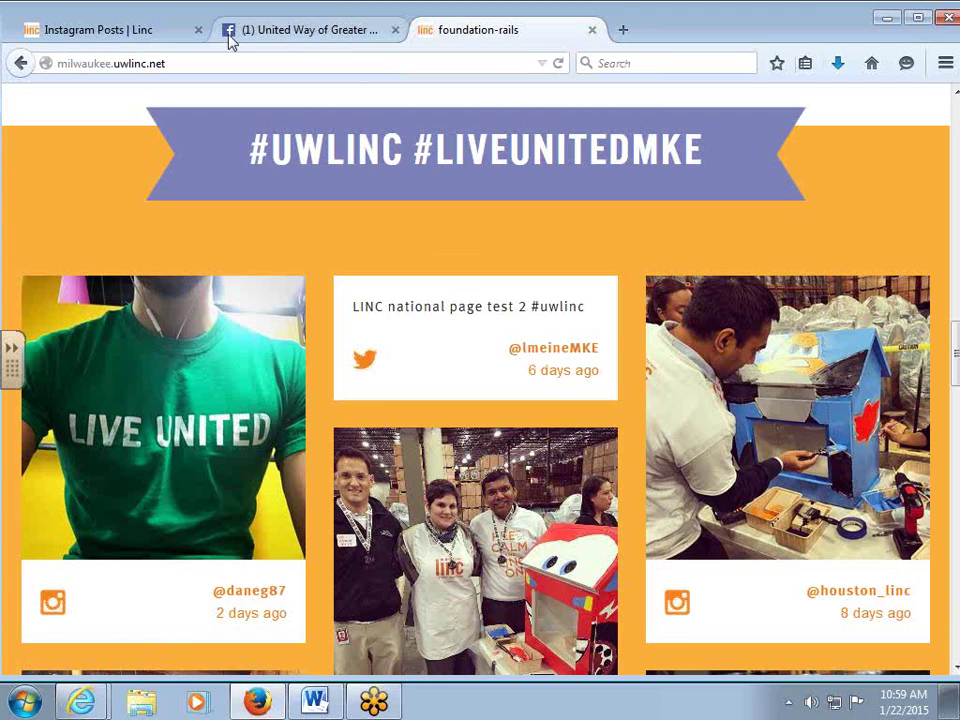
{"action": "left_click", "coordinate": [136, 37]}
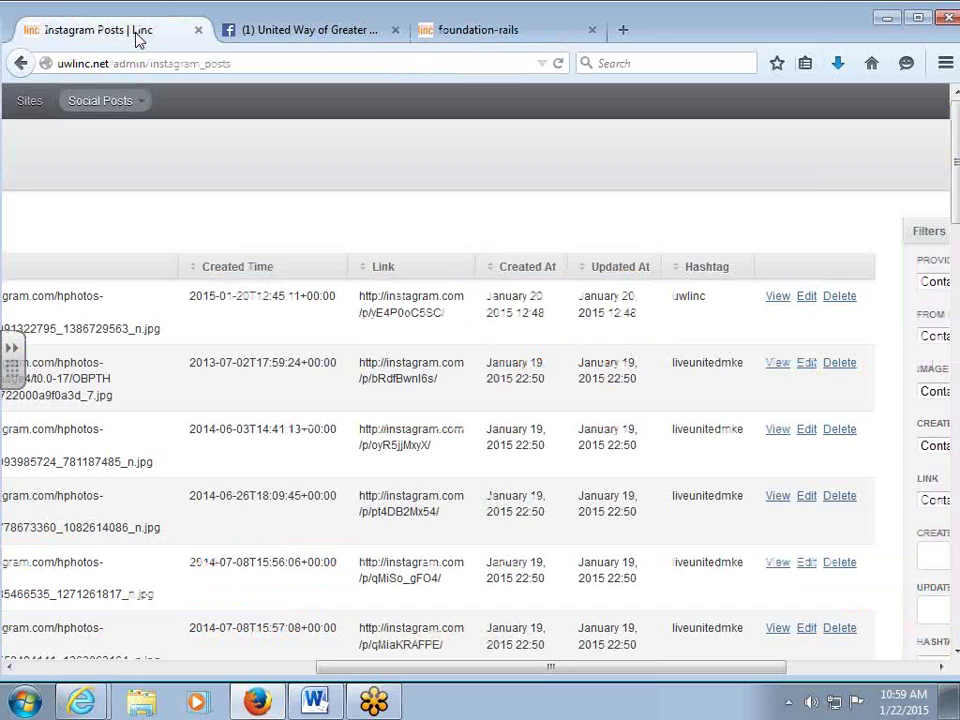
Show the public Milwaukee #UWLINC #LIVEUNITEDMKE social wall of Instagram and Twitter posts.
{"action": "left_click", "coordinate": [527, 33]}
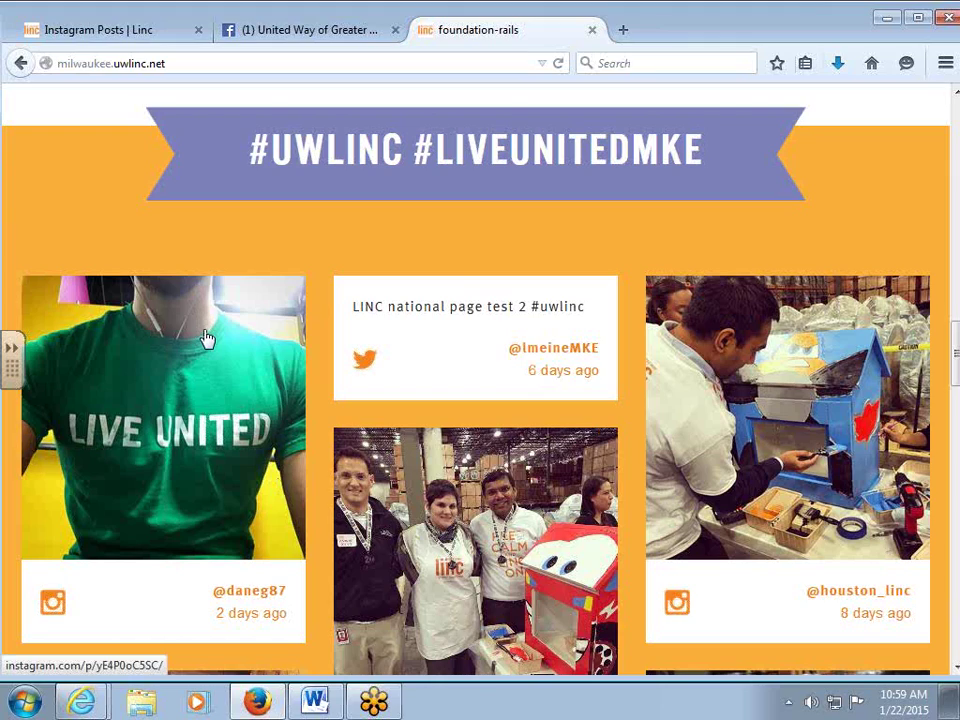
Load and scroll through more social wall posts, then return to the admin Instagram list.
{"action": "scroll", "coordinate": [206, 342], "scroll_direction": "down", "scroll_amount": 10}
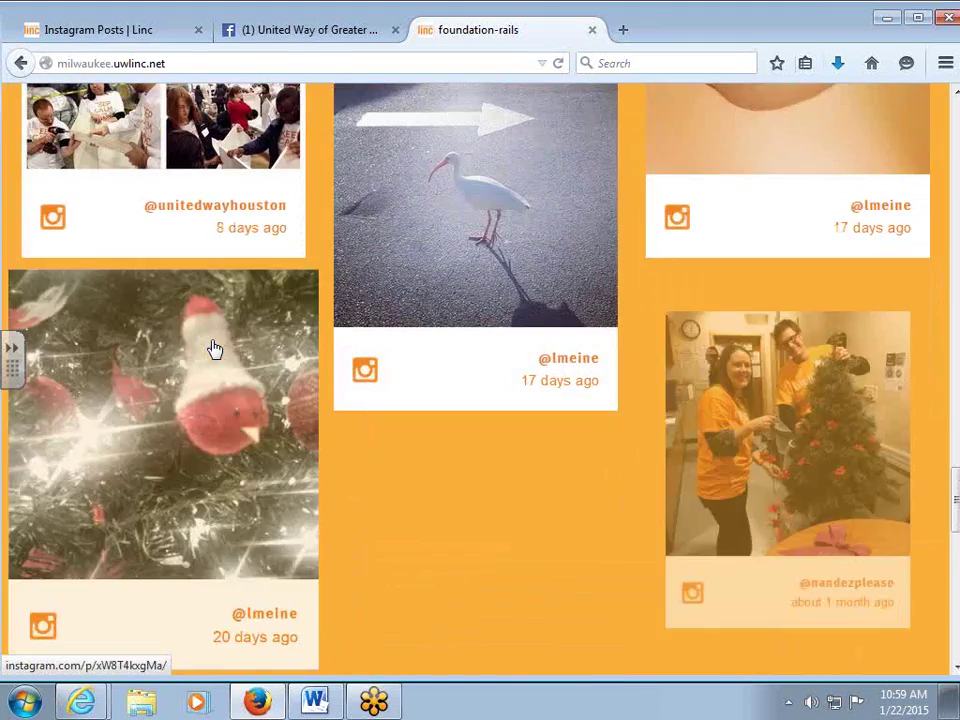
{"action": "scroll", "coordinate": [212, 349], "scroll_direction": "down", "scroll_amount": 10}
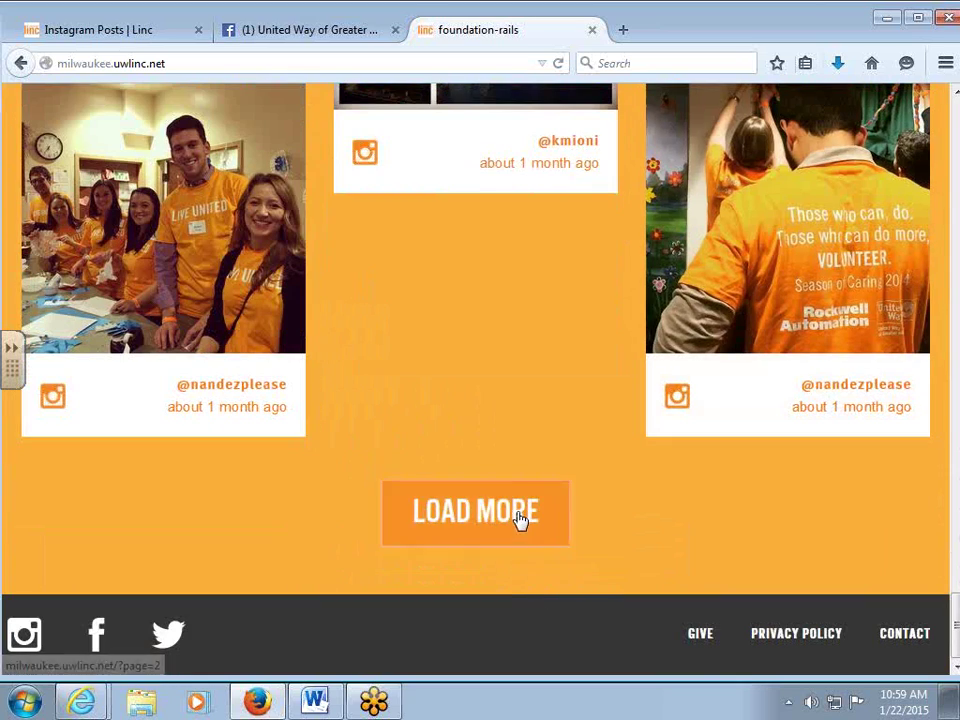
{"action": "left_click", "coordinate": [520, 517]}
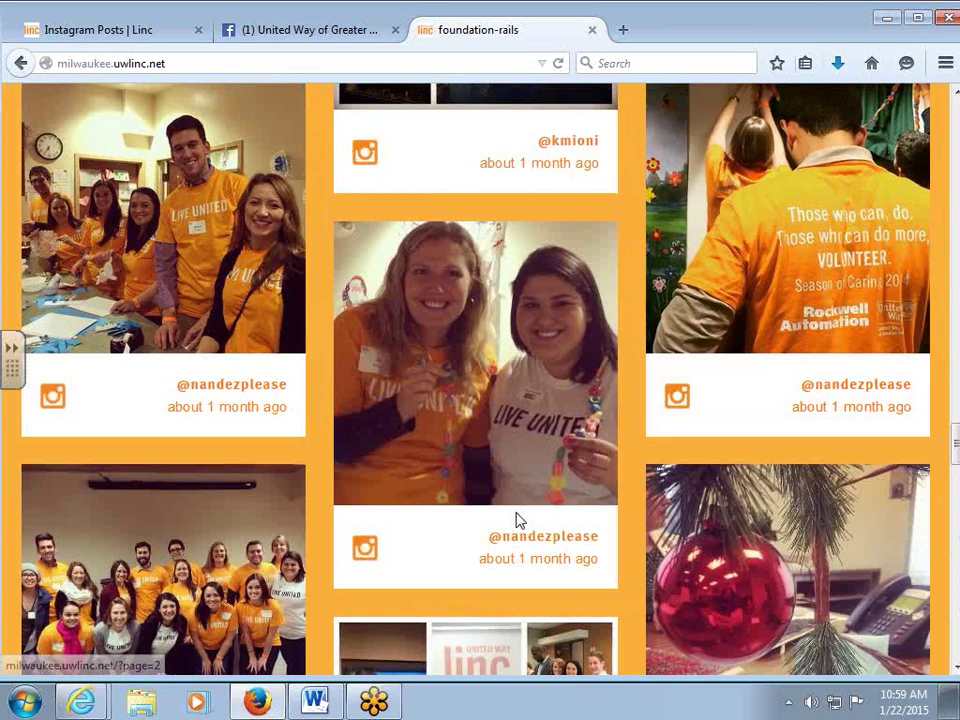
{"action": "scroll", "coordinate": [555, 515], "scroll_direction": "down", "scroll_amount": 2}
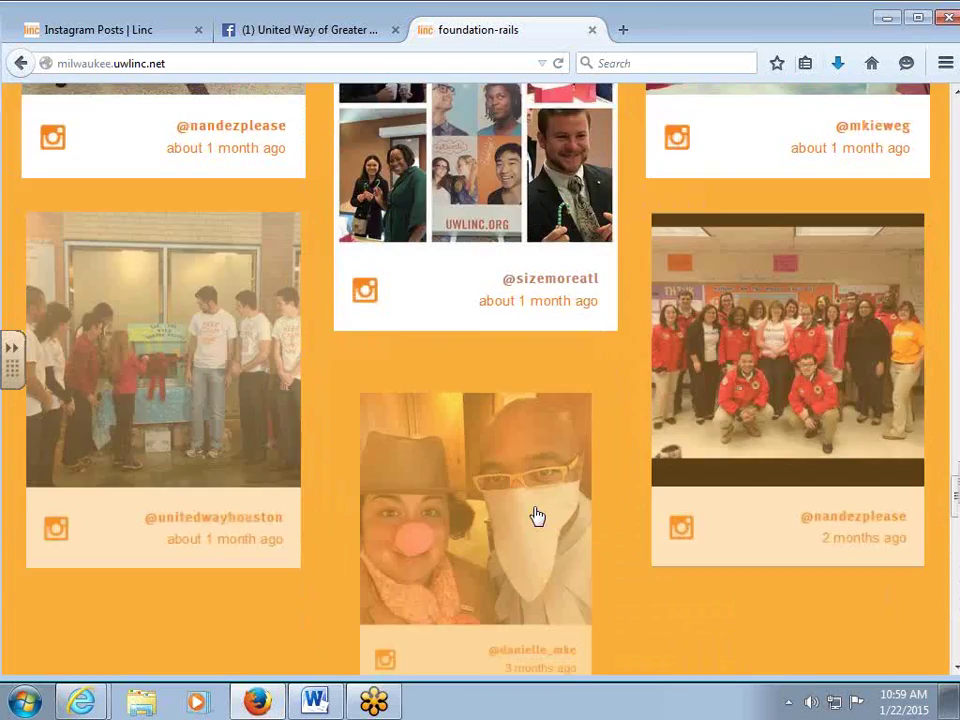
{"action": "scroll", "coordinate": [537, 514], "scroll_direction": "up", "scroll_amount": 10}
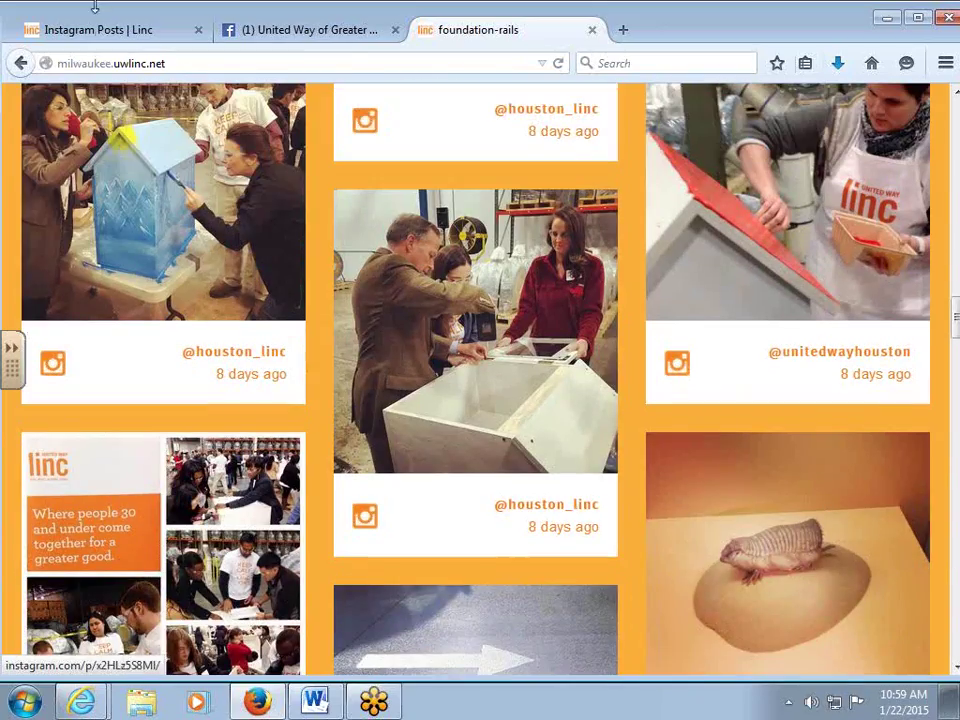
{"action": "left_click", "coordinate": [95, 27]}
Review the inactive Milwaukee, WI site in the admin Sites list, then go to the Dashboard.
{"action": "mouse_move", "coordinate": [84, 112]}
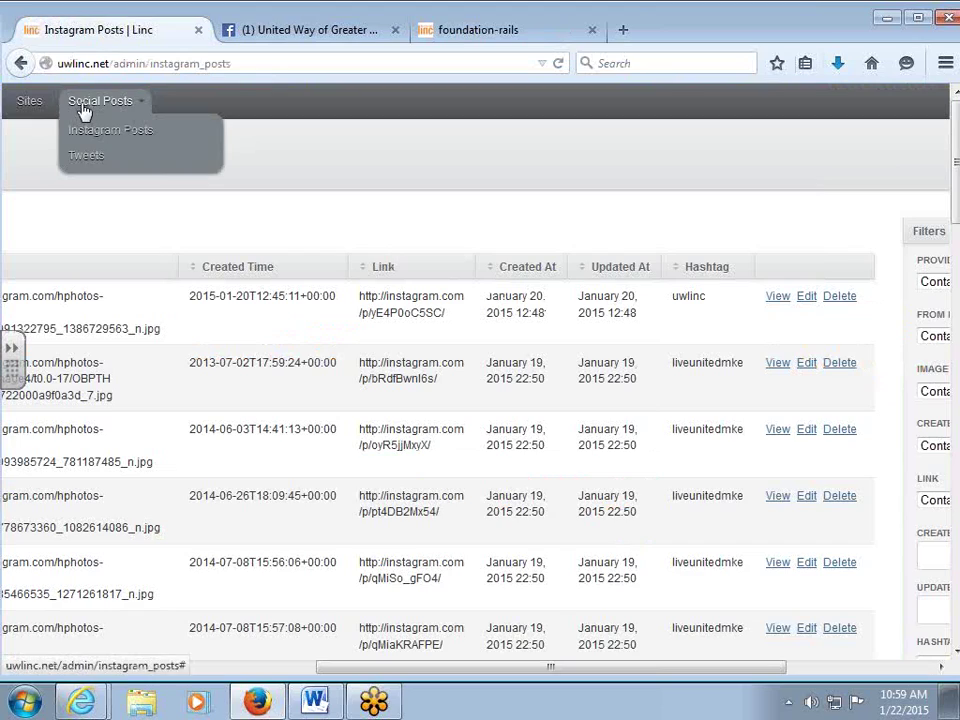
{"action": "left_click", "coordinate": [31, 105]}
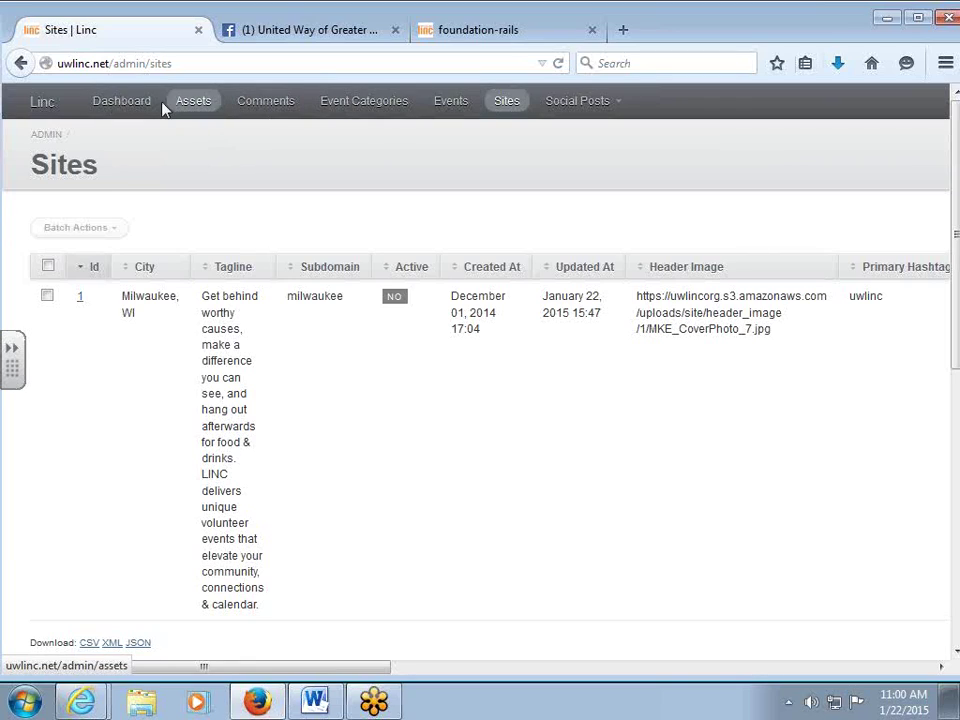
{"action": "left_click", "coordinate": [133, 106]}
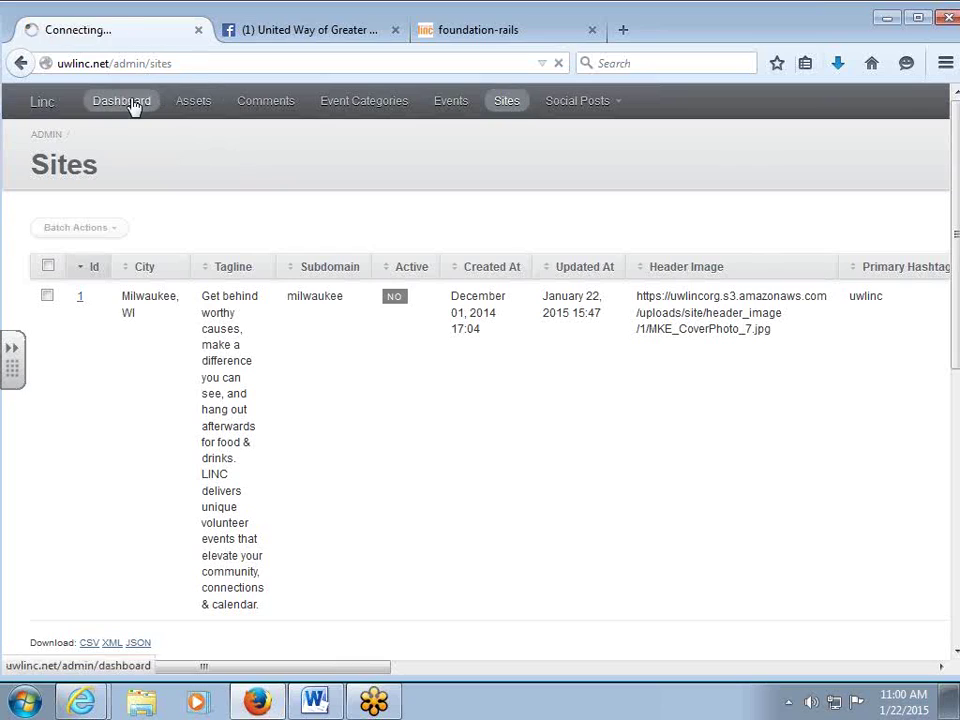
View the admin Assets list and the empty Comments page, then open the Events list.
{"action": "left_click", "coordinate": [206, 106]}
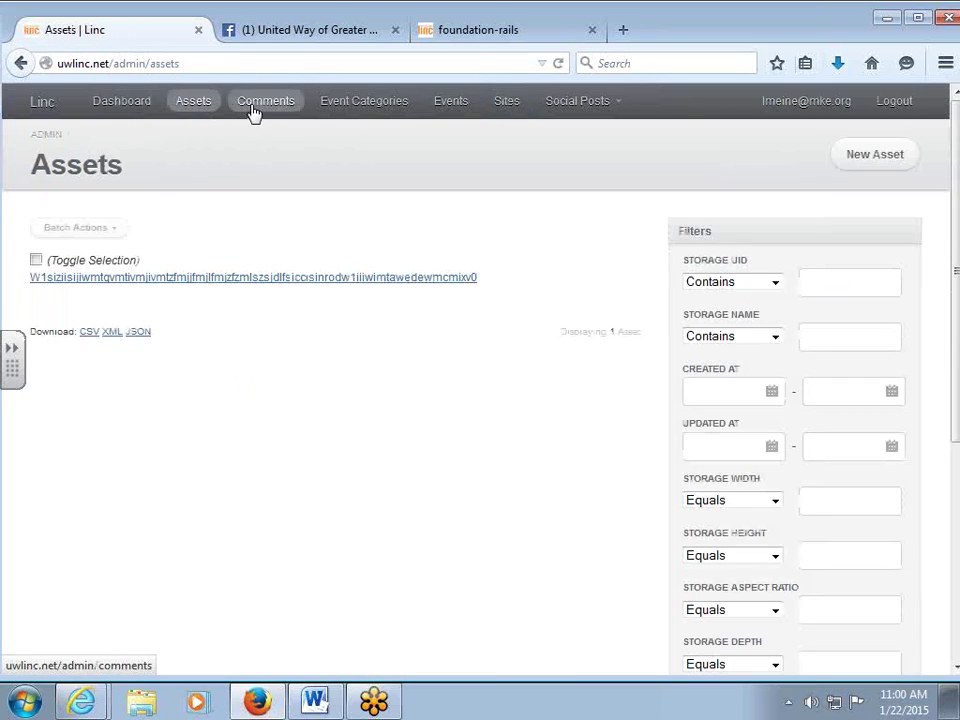
{"action": "left_click", "coordinate": [254, 110]}
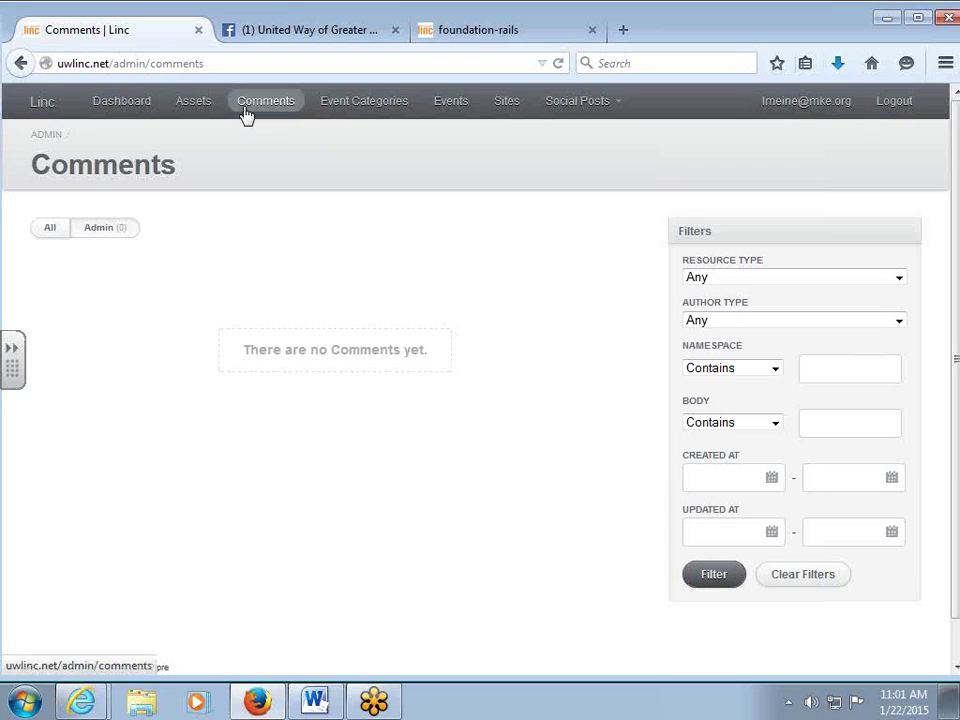
{"action": "left_click", "coordinate": [449, 113]}
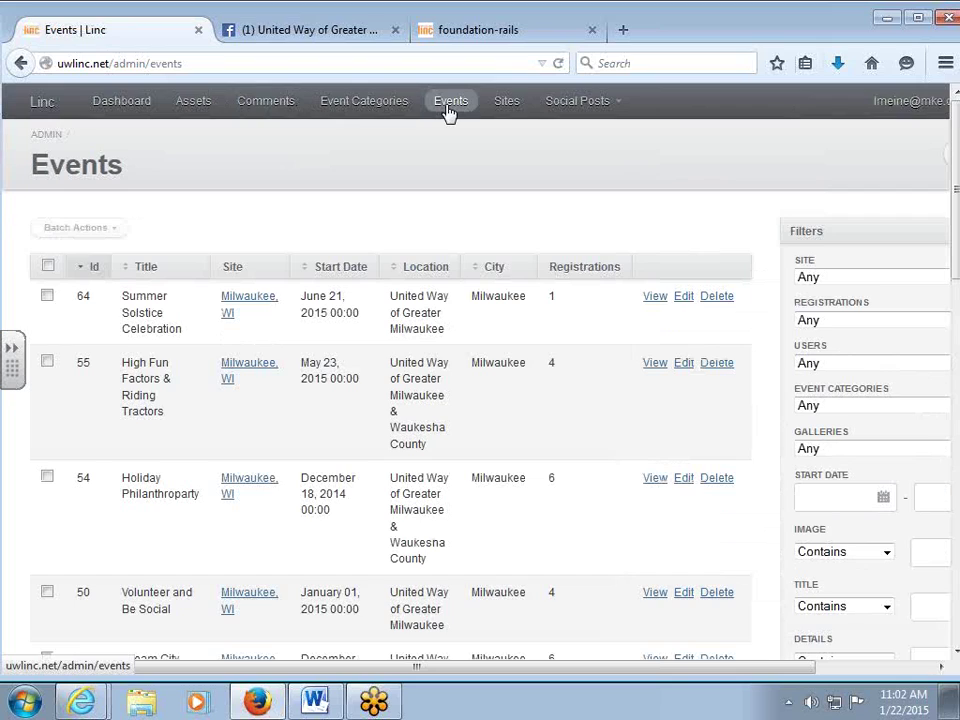
Scroll through all eight admin events and open Friday Fish Fry n' Volunteer's details.
{"action": "scroll", "coordinate": [505, 222], "scroll_direction": "down", "scroll_amount": 3}
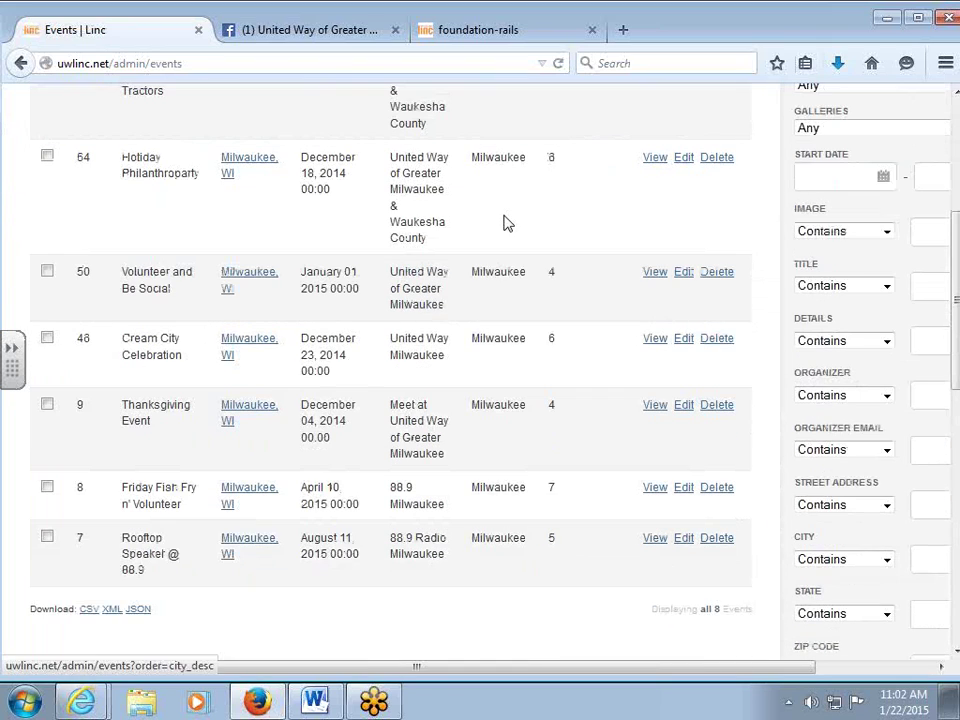
{"action": "scroll", "coordinate": [505, 222], "scroll_direction": "down", "scroll_amount": 1}
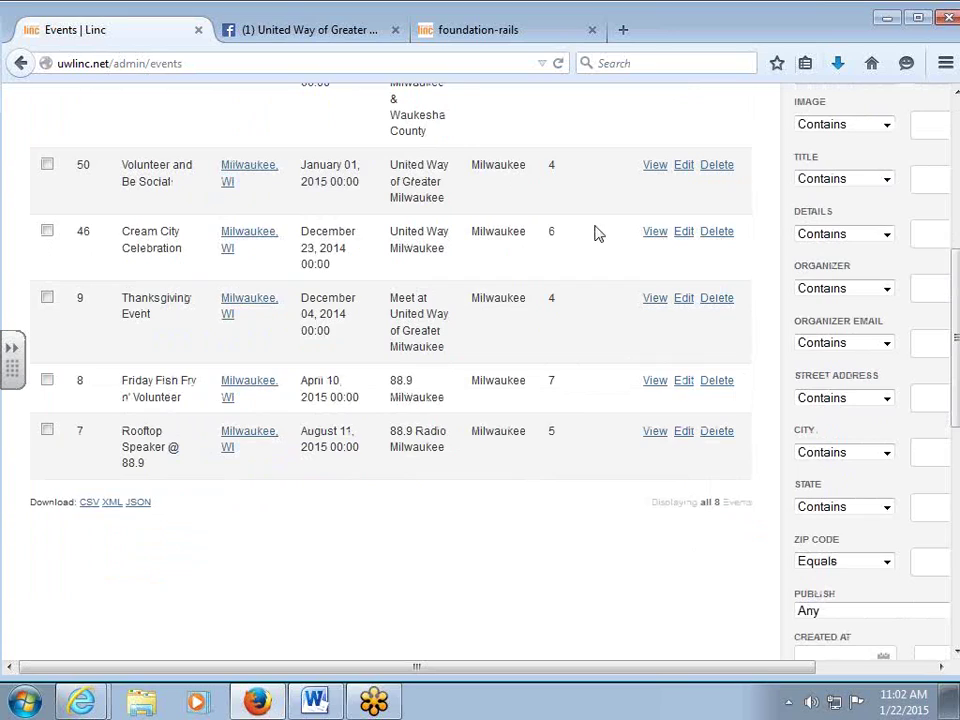
{"action": "left_click", "coordinate": [653, 388]}
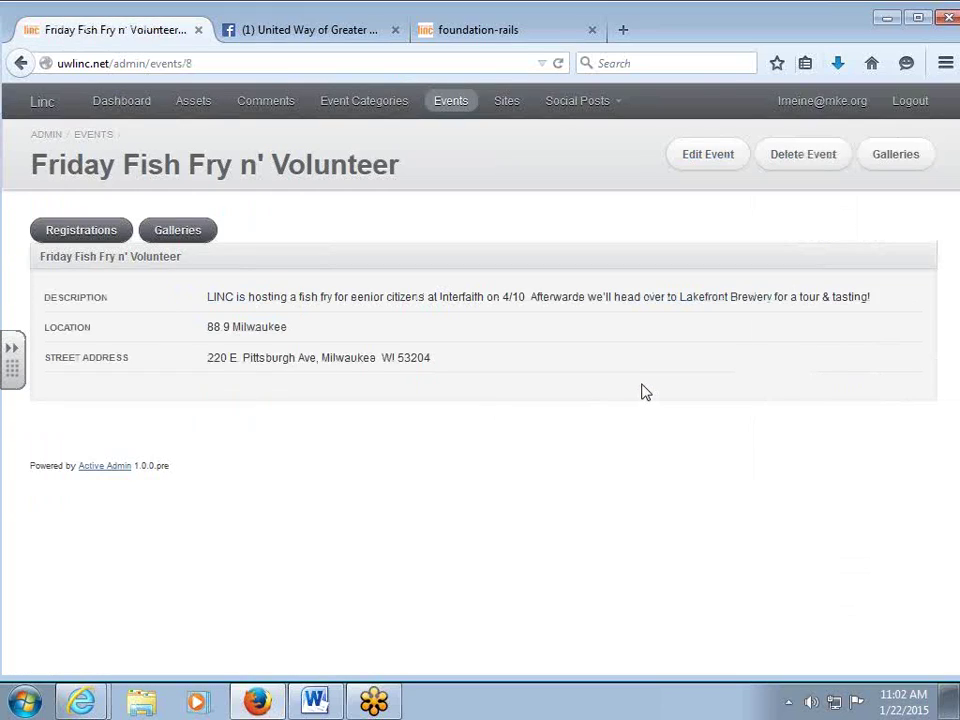
Open Friday Fish Fry n' Volunteer's registrations and scroll through all 7 entries.
{"action": "left_click", "coordinate": [64, 234]}
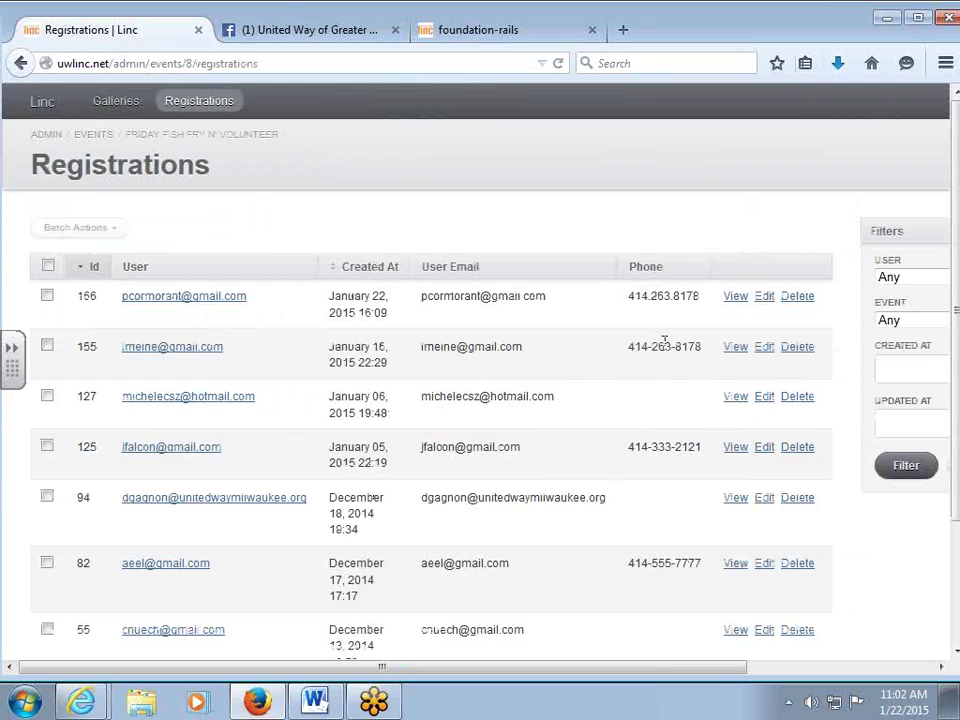
{"action": "scroll", "coordinate": [574, 275], "scroll_direction": "down", "scroll_amount": 2}
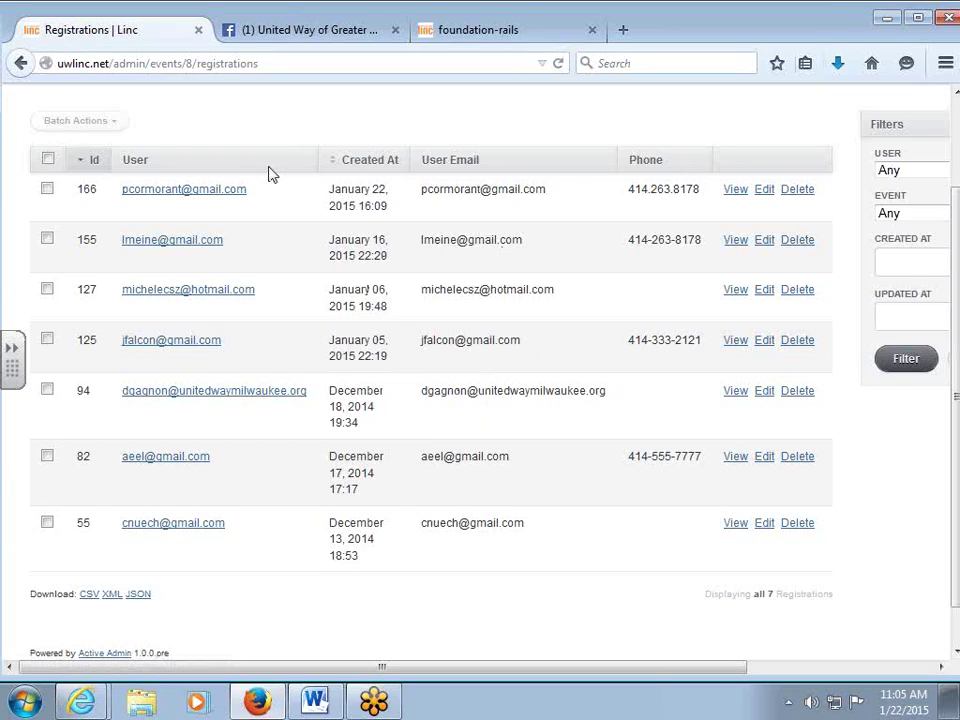
Switch between the Registrations list tab and the public Milwaukee LINC homepage tab, ending on the homepage.
{"action": "left_click", "coordinate": [465, 33]}
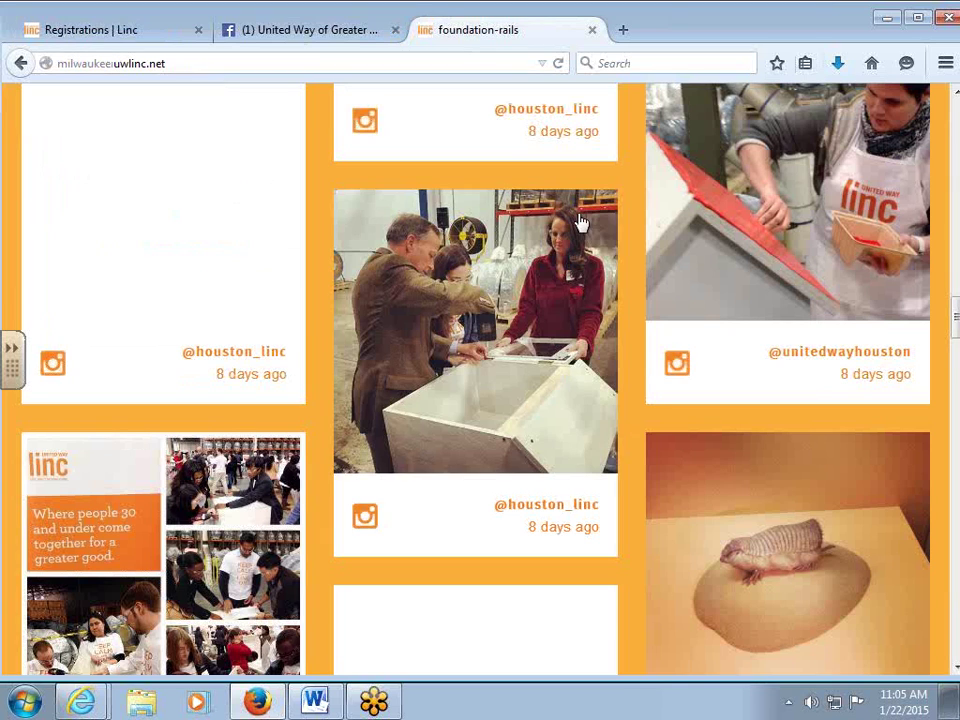
{"action": "scroll", "coordinate": [564, 274], "scroll_direction": "up", "scroll_amount": 20}
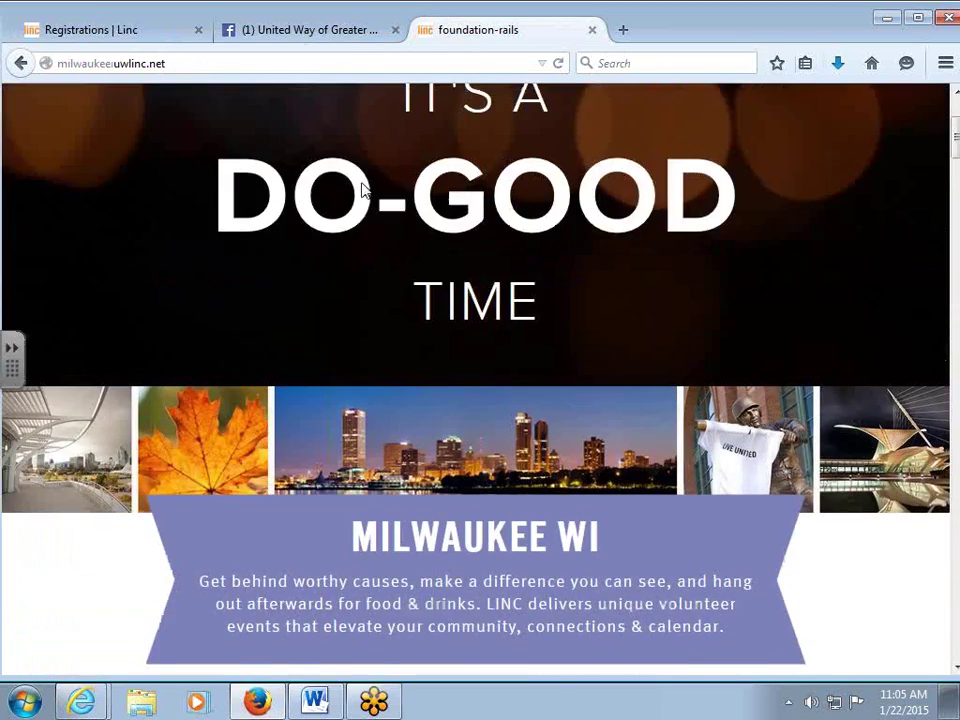
{"action": "scroll", "coordinate": [366, 192], "scroll_direction": "up", "scroll_amount": 3}
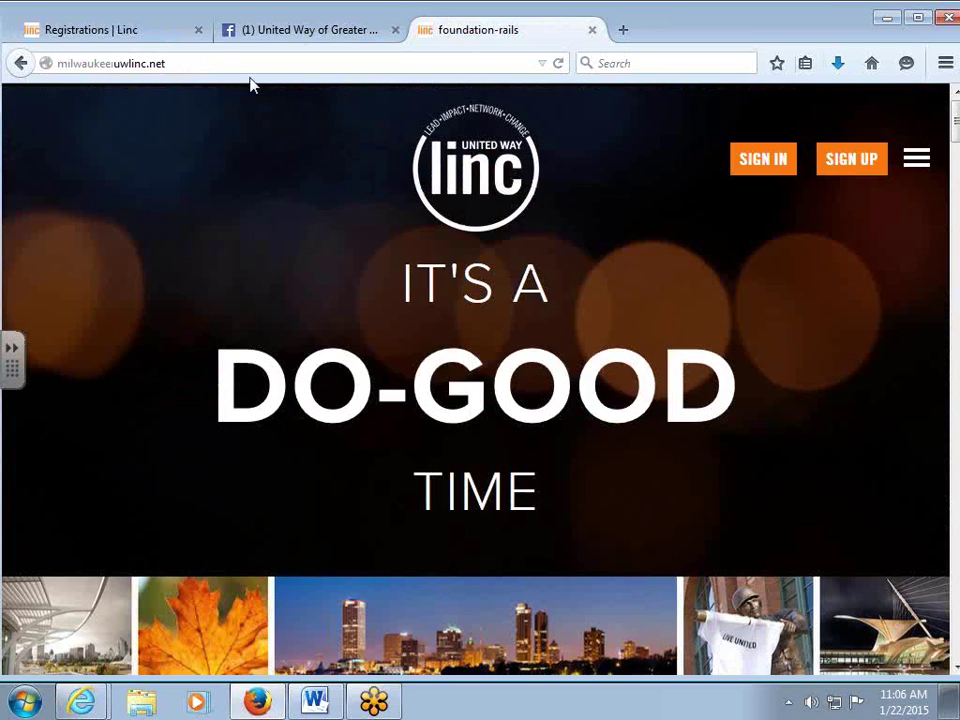
{"action": "left_click", "coordinate": [110, 30]}
{"action": "scroll", "coordinate": [285, 218], "scroll_direction": "up", "scroll_amount": 2}
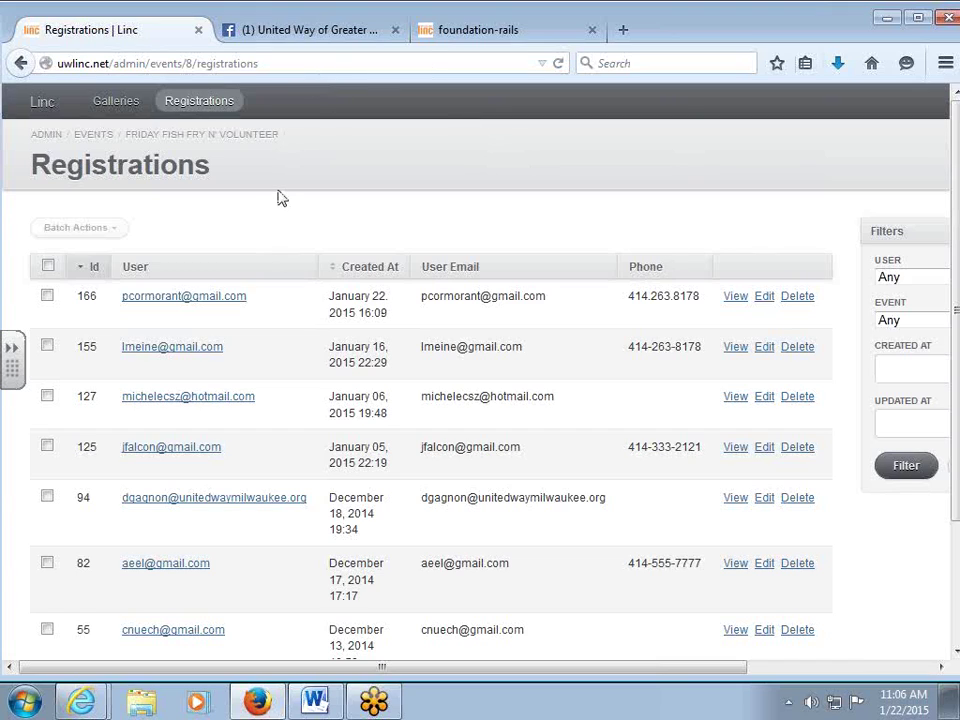
{"action": "left_click", "coordinate": [500, 33]}
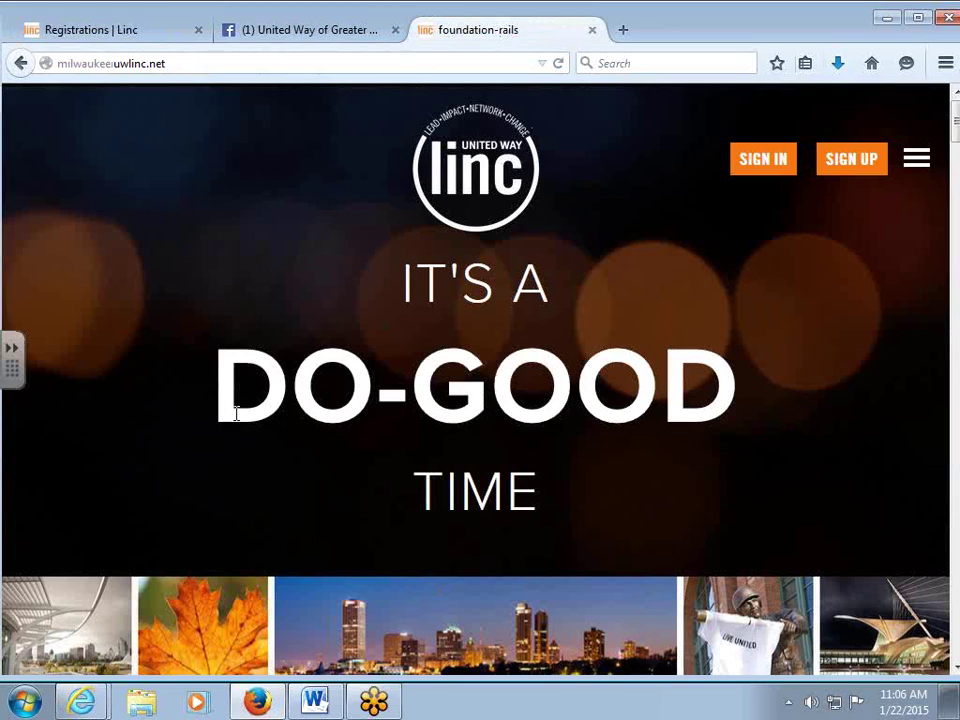
{"action": "left_click", "coordinate": [86, 32]}
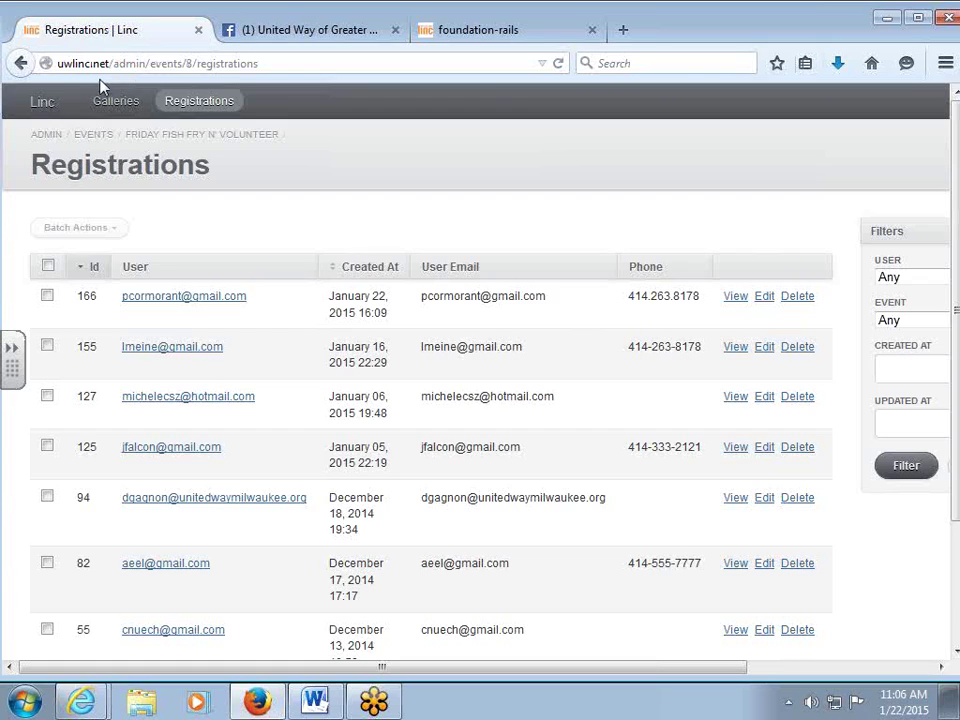
{"action": "left_click", "coordinate": [502, 37]}
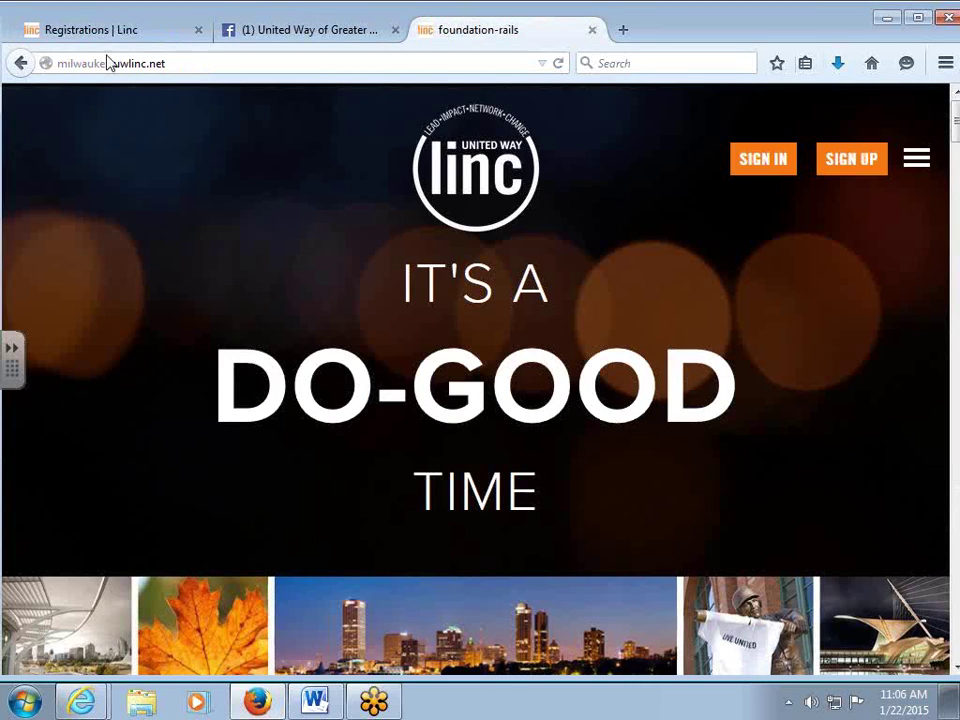
Select the milwaukee.uwlinc.net address in the address bar for editing.
{"action": "left_click", "coordinate": [213, 60]}
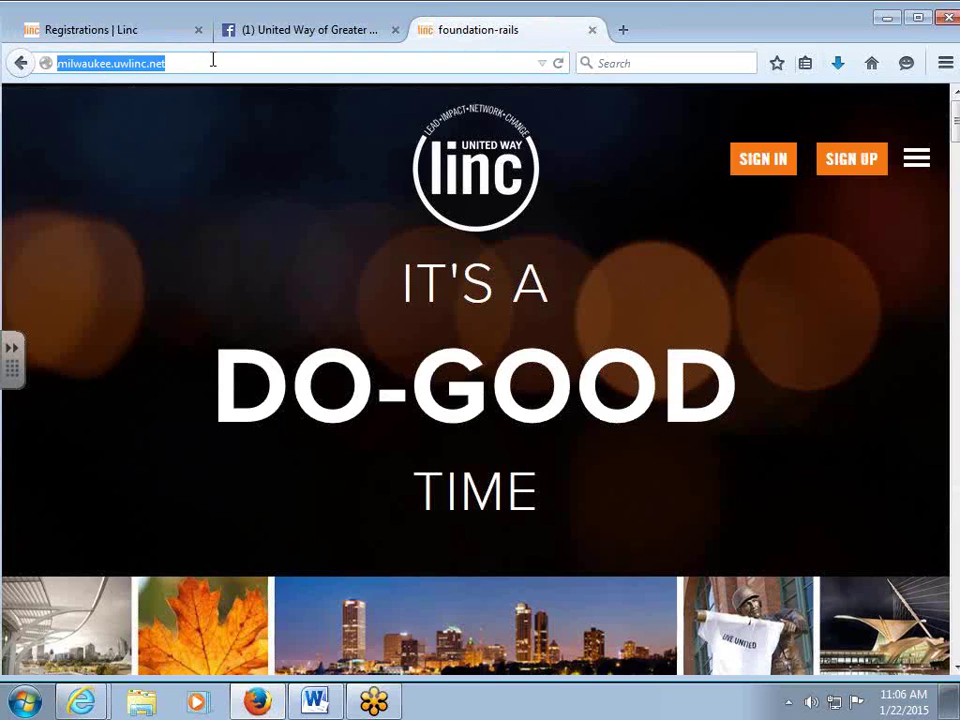
{"action": "scroll", "coordinate": [191, 279], "scroll_direction": "down", "scroll_amount": 5}
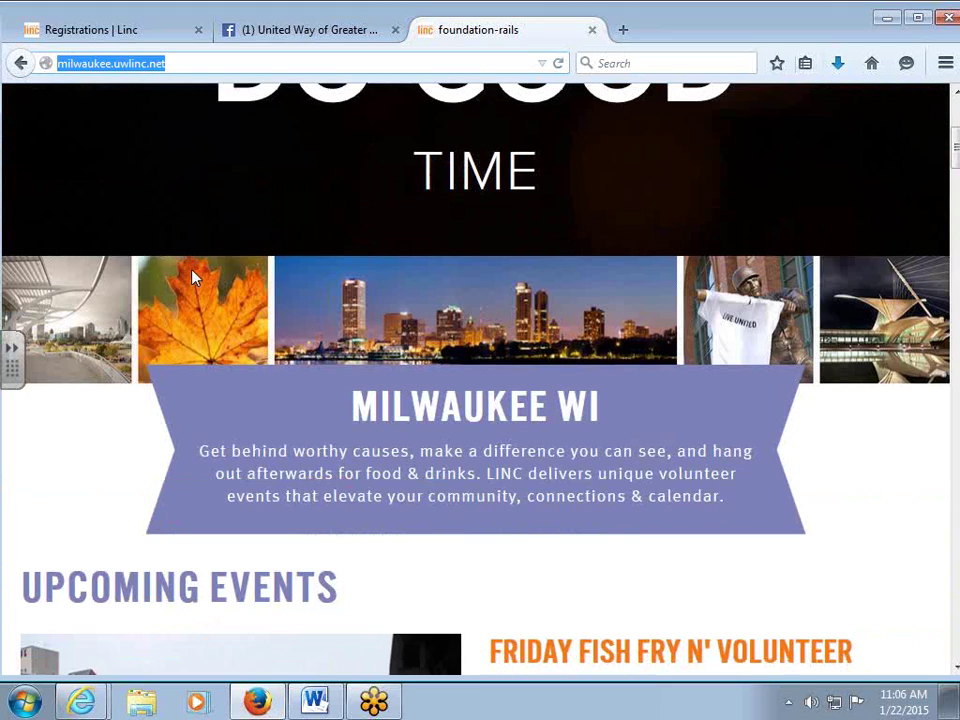
{"action": "scroll", "coordinate": [194, 279], "scroll_direction": "up", "scroll_amount": 5}
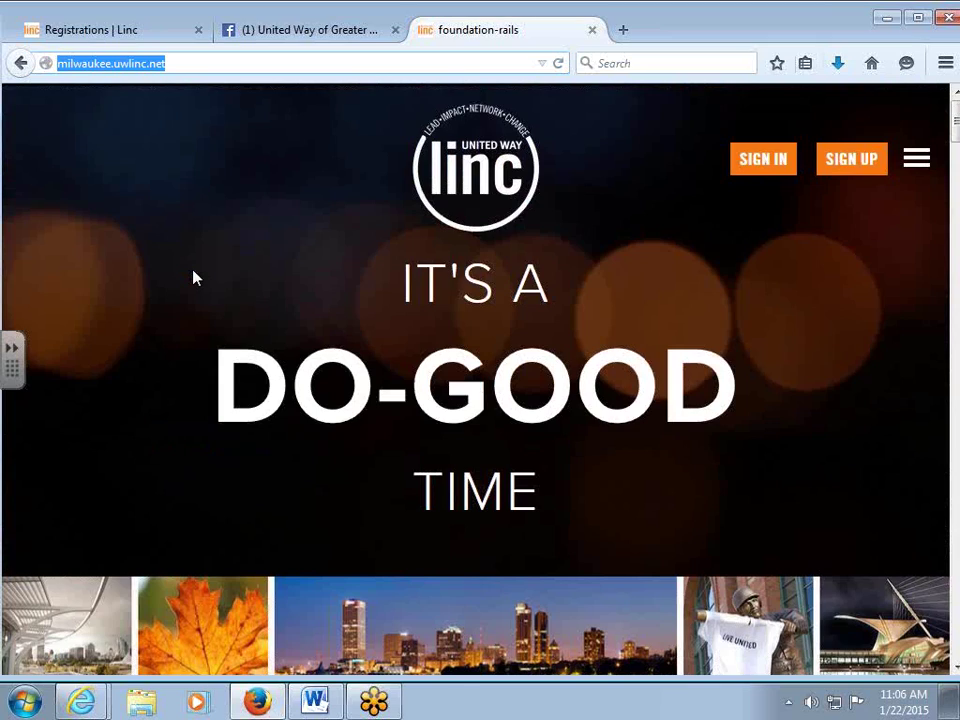
{"action": "left_click", "coordinate": [116, 64]}
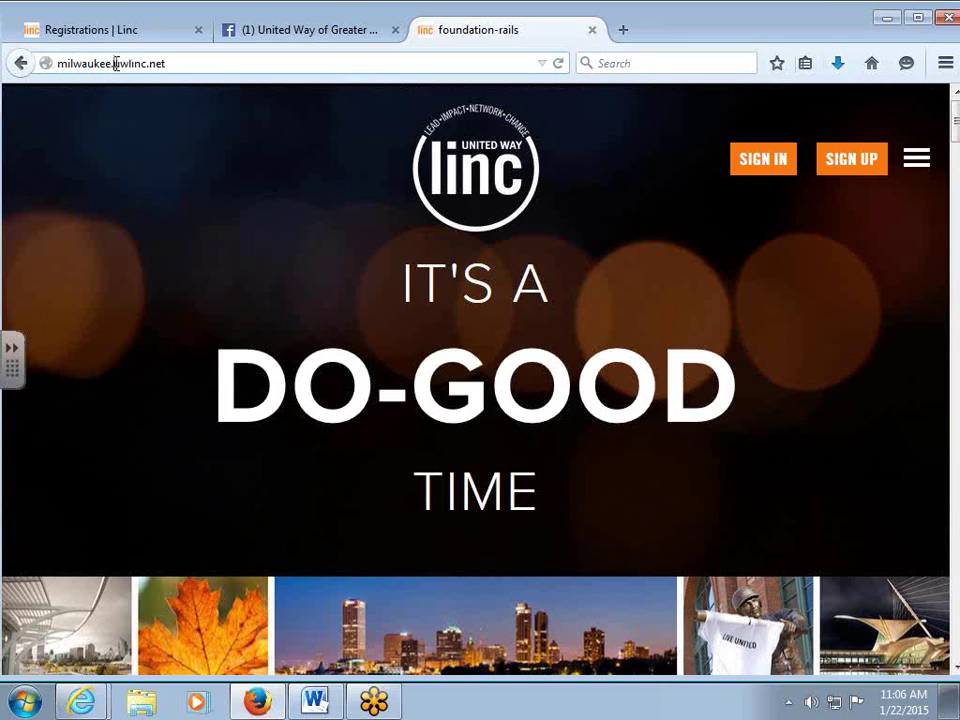
Remove the 'milwaukee.' prefix to load uwlinc.net, then scroll toward the CITY dropdown.
{"action": "key", "text": "BackSpace"}
{"action": "key", "text": "BackSpace"}
{"action": "key", "text": "BackSpace"}
{"action": "key", "text": "BackSpace"}
{"action": "key", "text": "BackSpace"}
{"action": "key", "text": "BackSpace"}
{"action": "key", "text": "BackSpace"}
{"action": "key", "text": "BackSpace"}
{"action": "key", "text": "BackSpace"}
{"action": "key", "text": "BackSpace"}
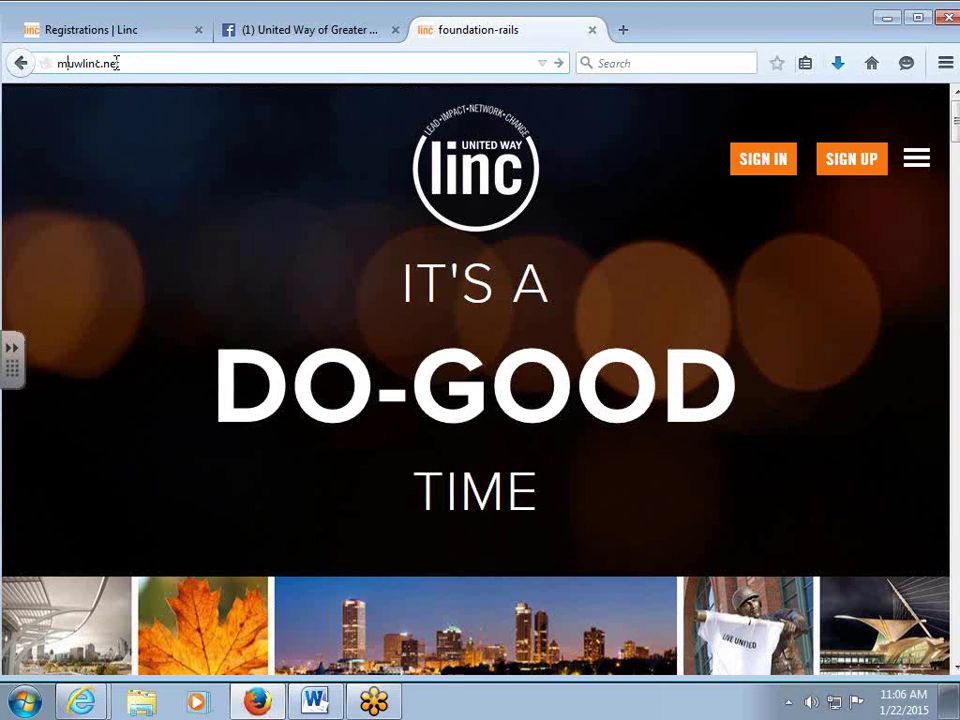
{"action": "key", "text": "Return"}
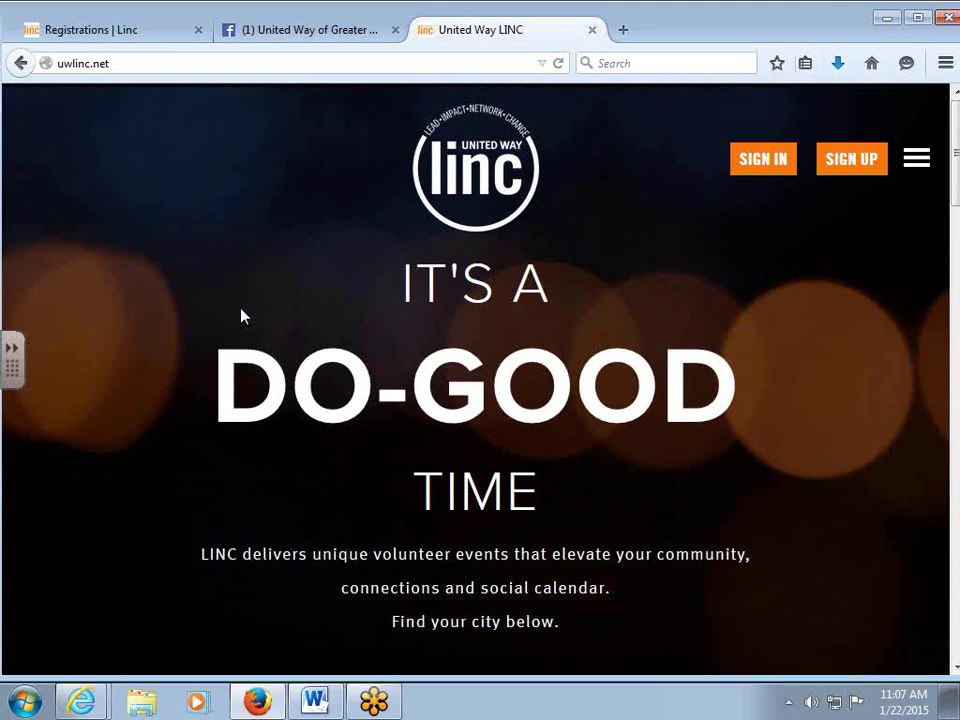
{"action": "scroll", "coordinate": [240, 316], "scroll_direction": "down", "scroll_amount": 5}
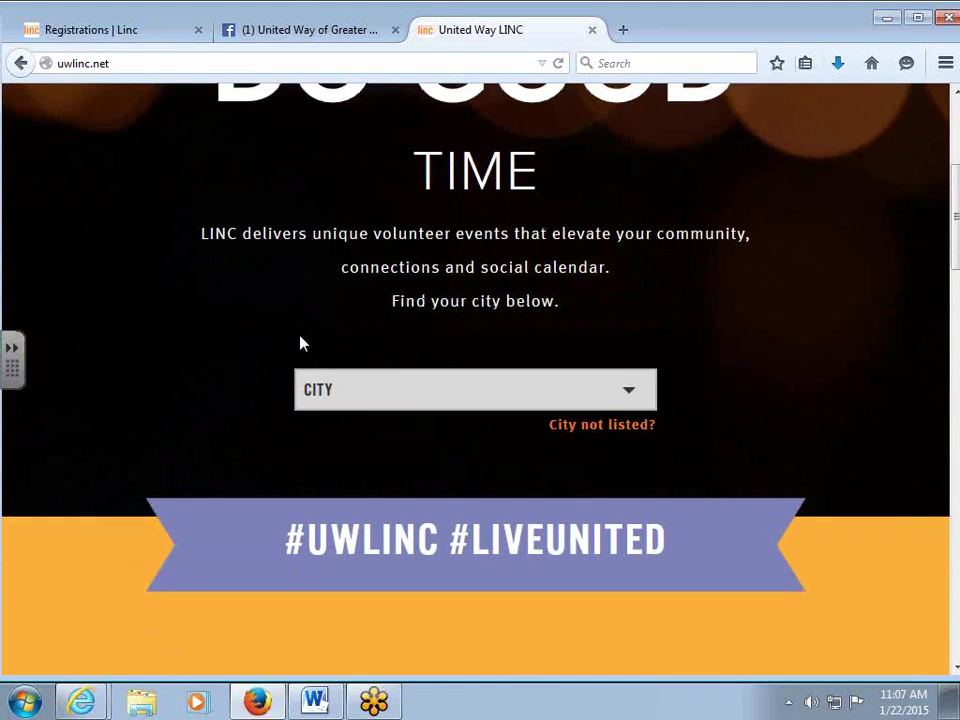
{"action": "left_click", "coordinate": [85, 63]}
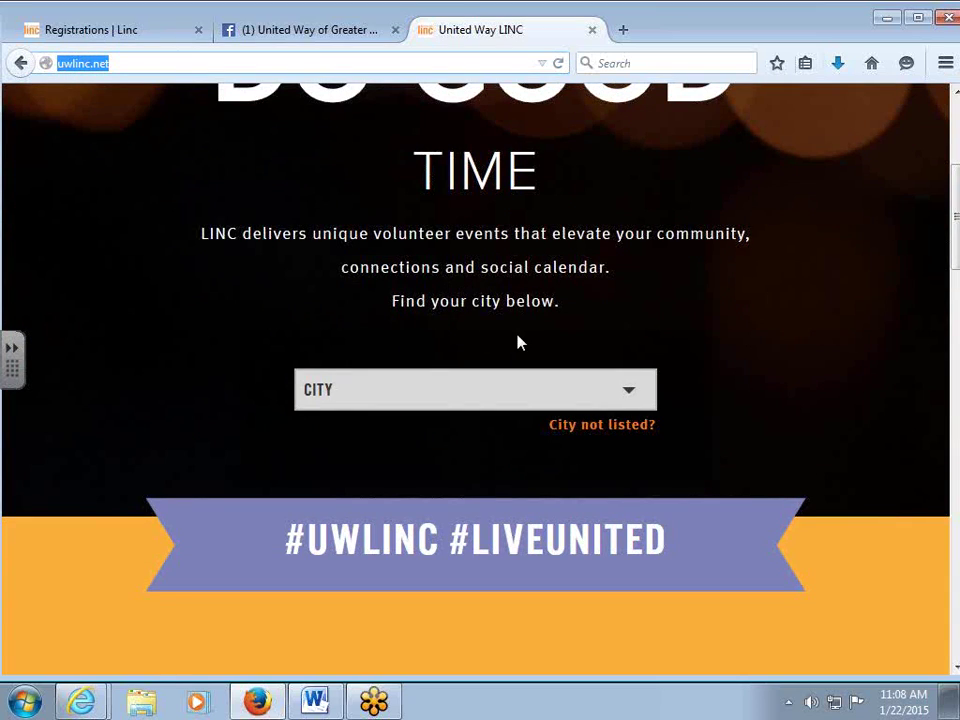
{"action": "scroll", "coordinate": [517, 343], "scroll_direction": "down", "scroll_amount": 4}
{"action": "scroll", "coordinate": [427, 224], "scroll_direction": "up", "scroll_amount": 1}
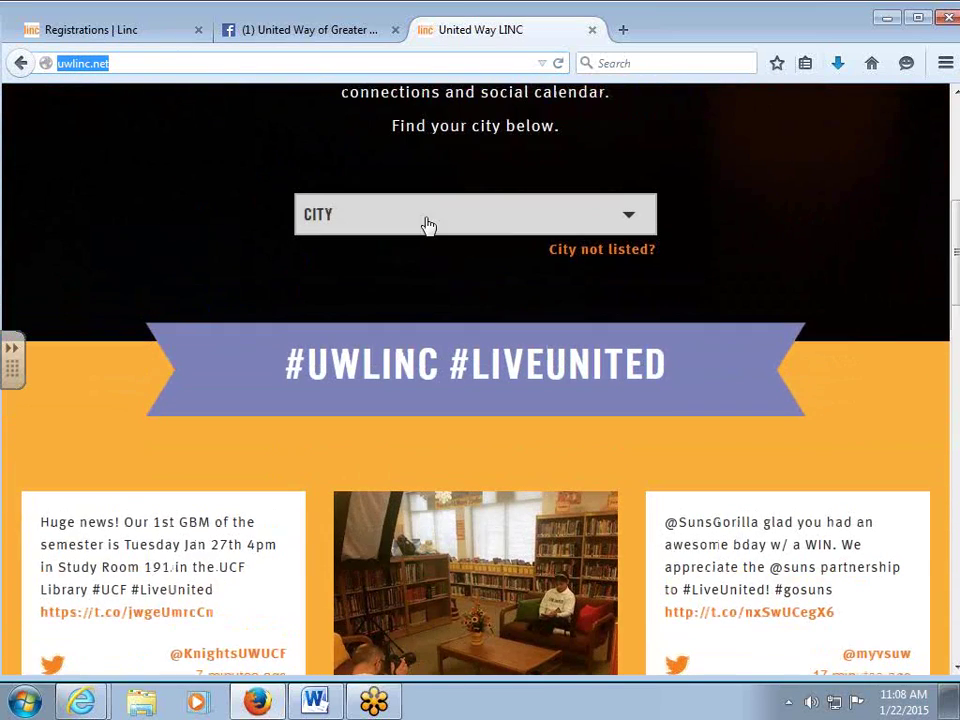
{"action": "scroll", "coordinate": [428, 224], "scroll_direction": "up", "scroll_amount": 1}
{"action": "left_click", "coordinate": [418, 289]}
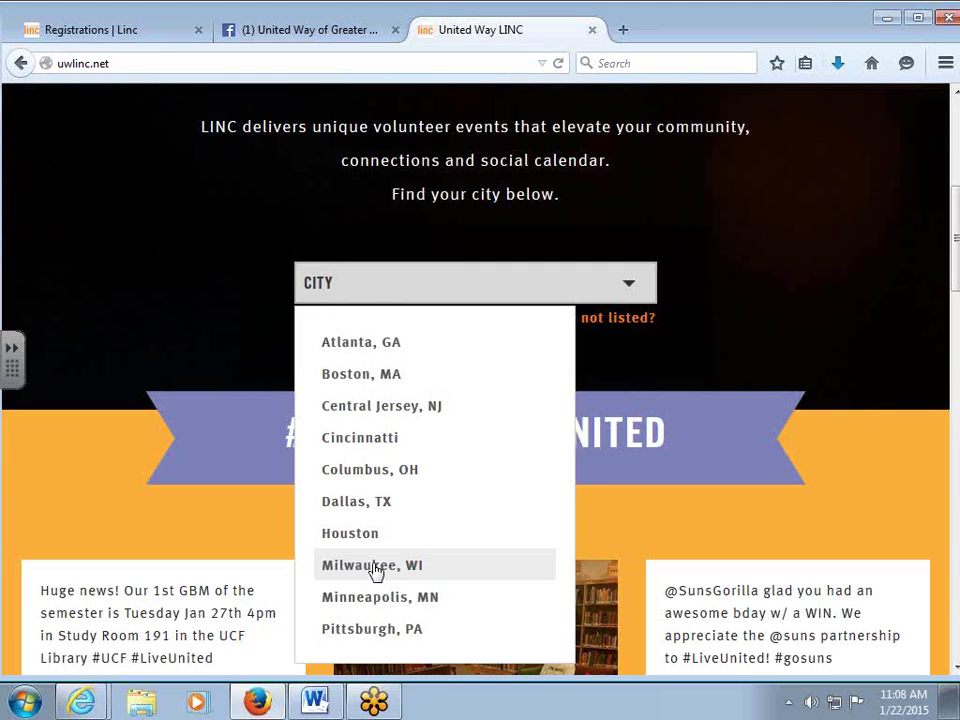
{"action": "left_click", "coordinate": [152, 279]}
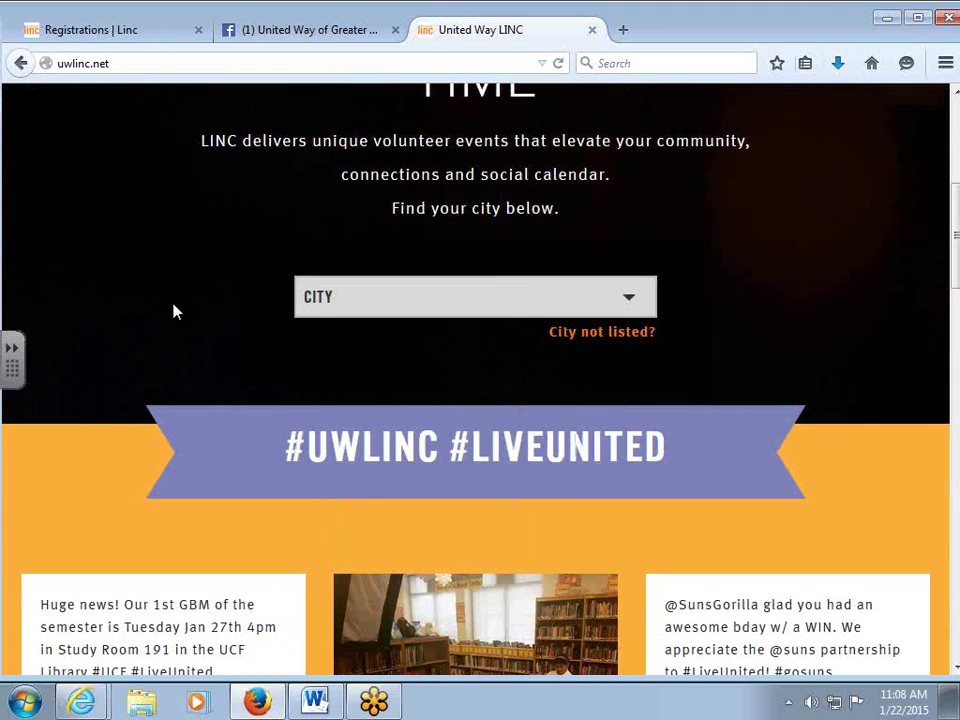
{"action": "scroll", "coordinate": [173, 312], "scroll_direction": "up", "scroll_amount": 5}
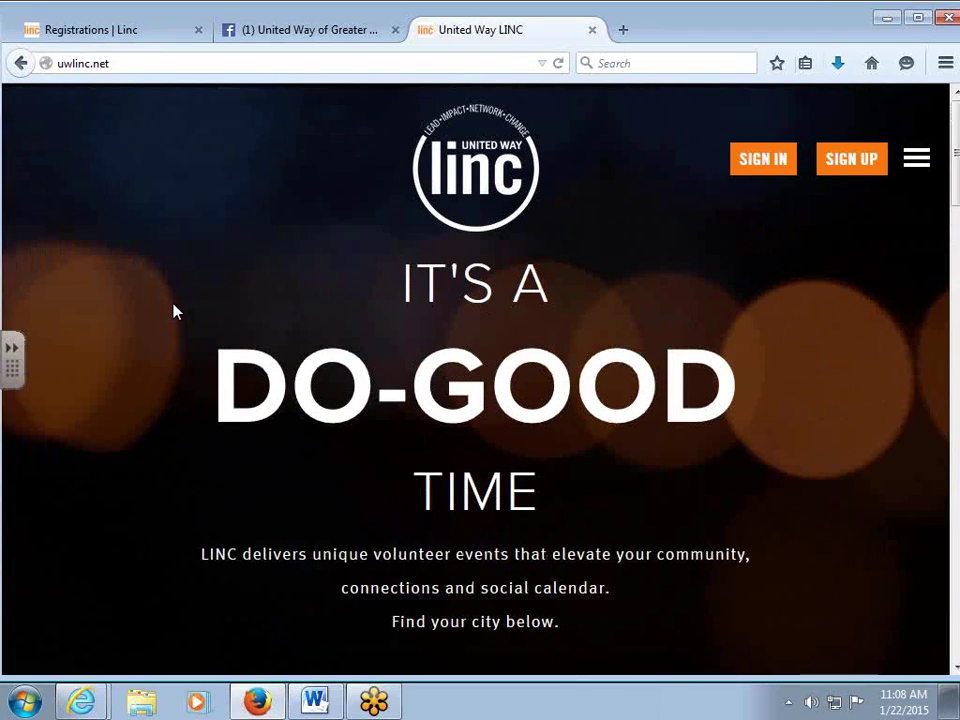